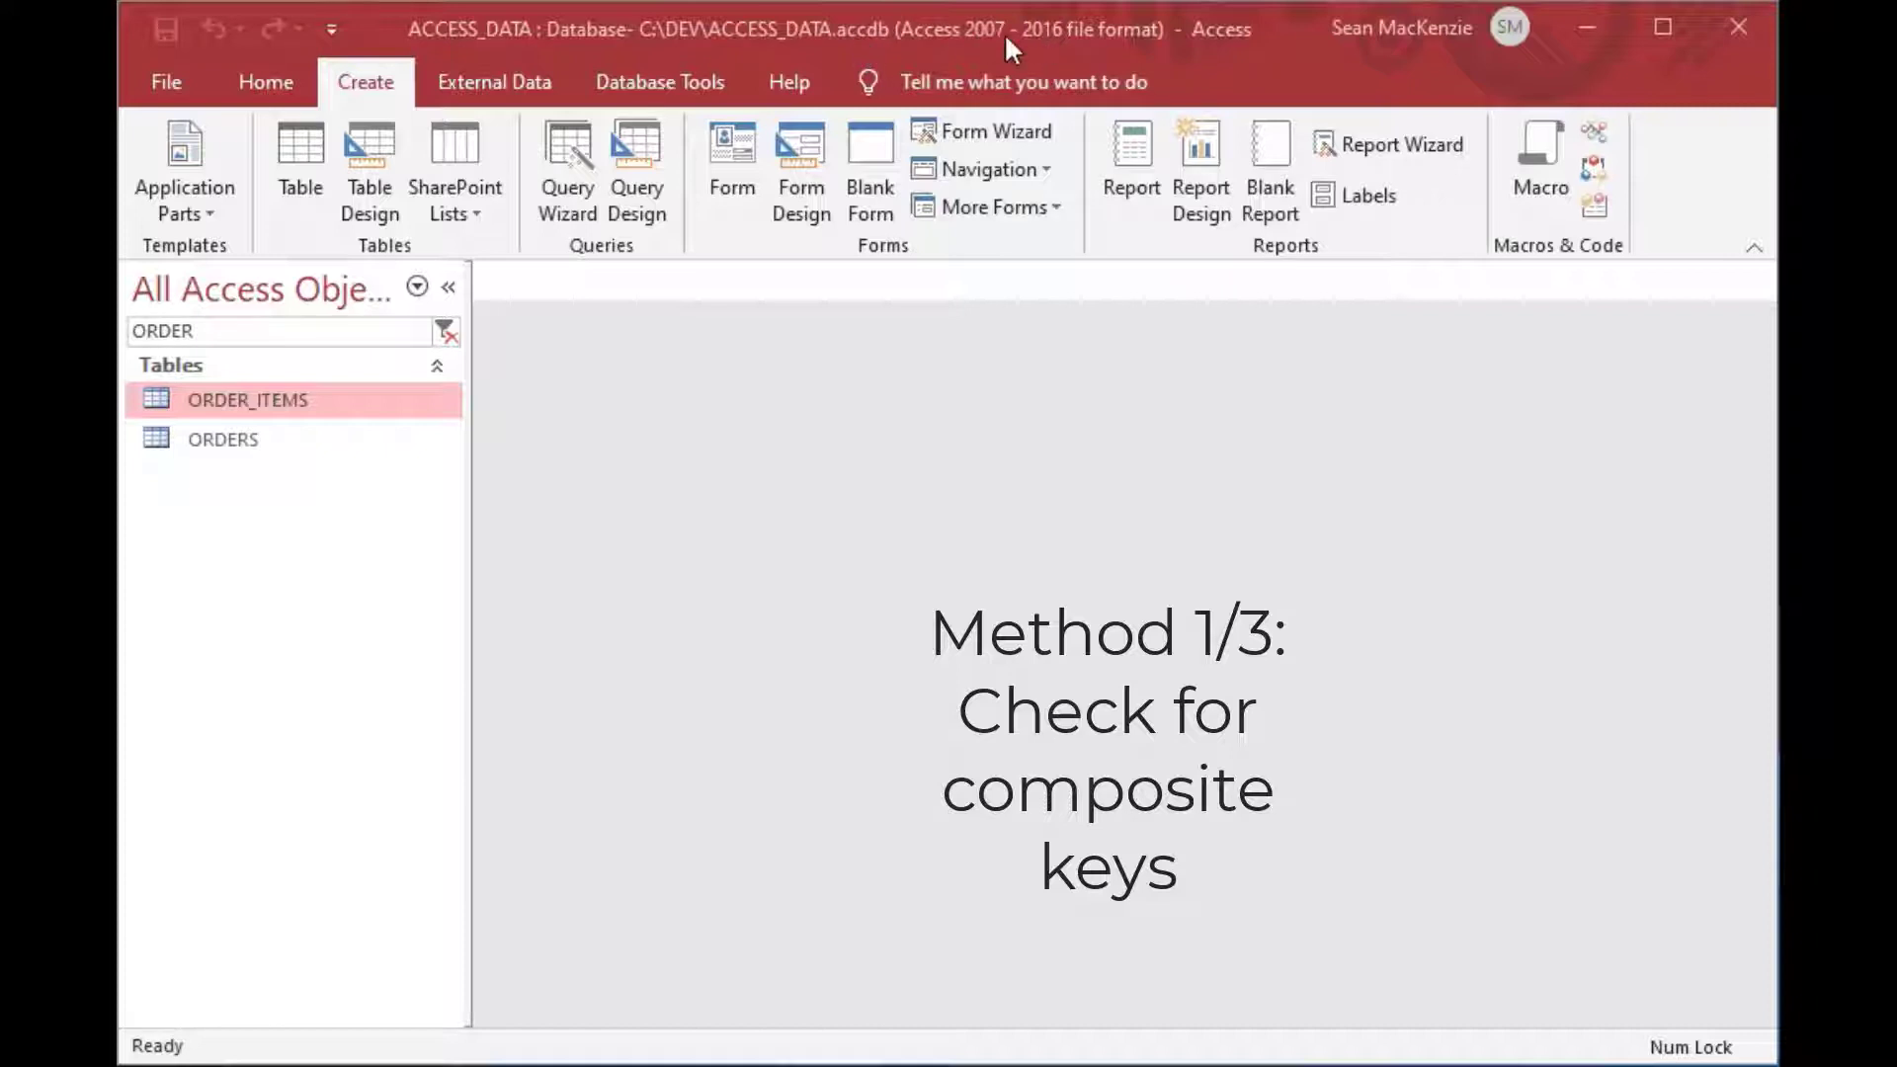
Open the ORDERS table and examine how its OrderID values repeat across divisions.
double_click(170, 450)
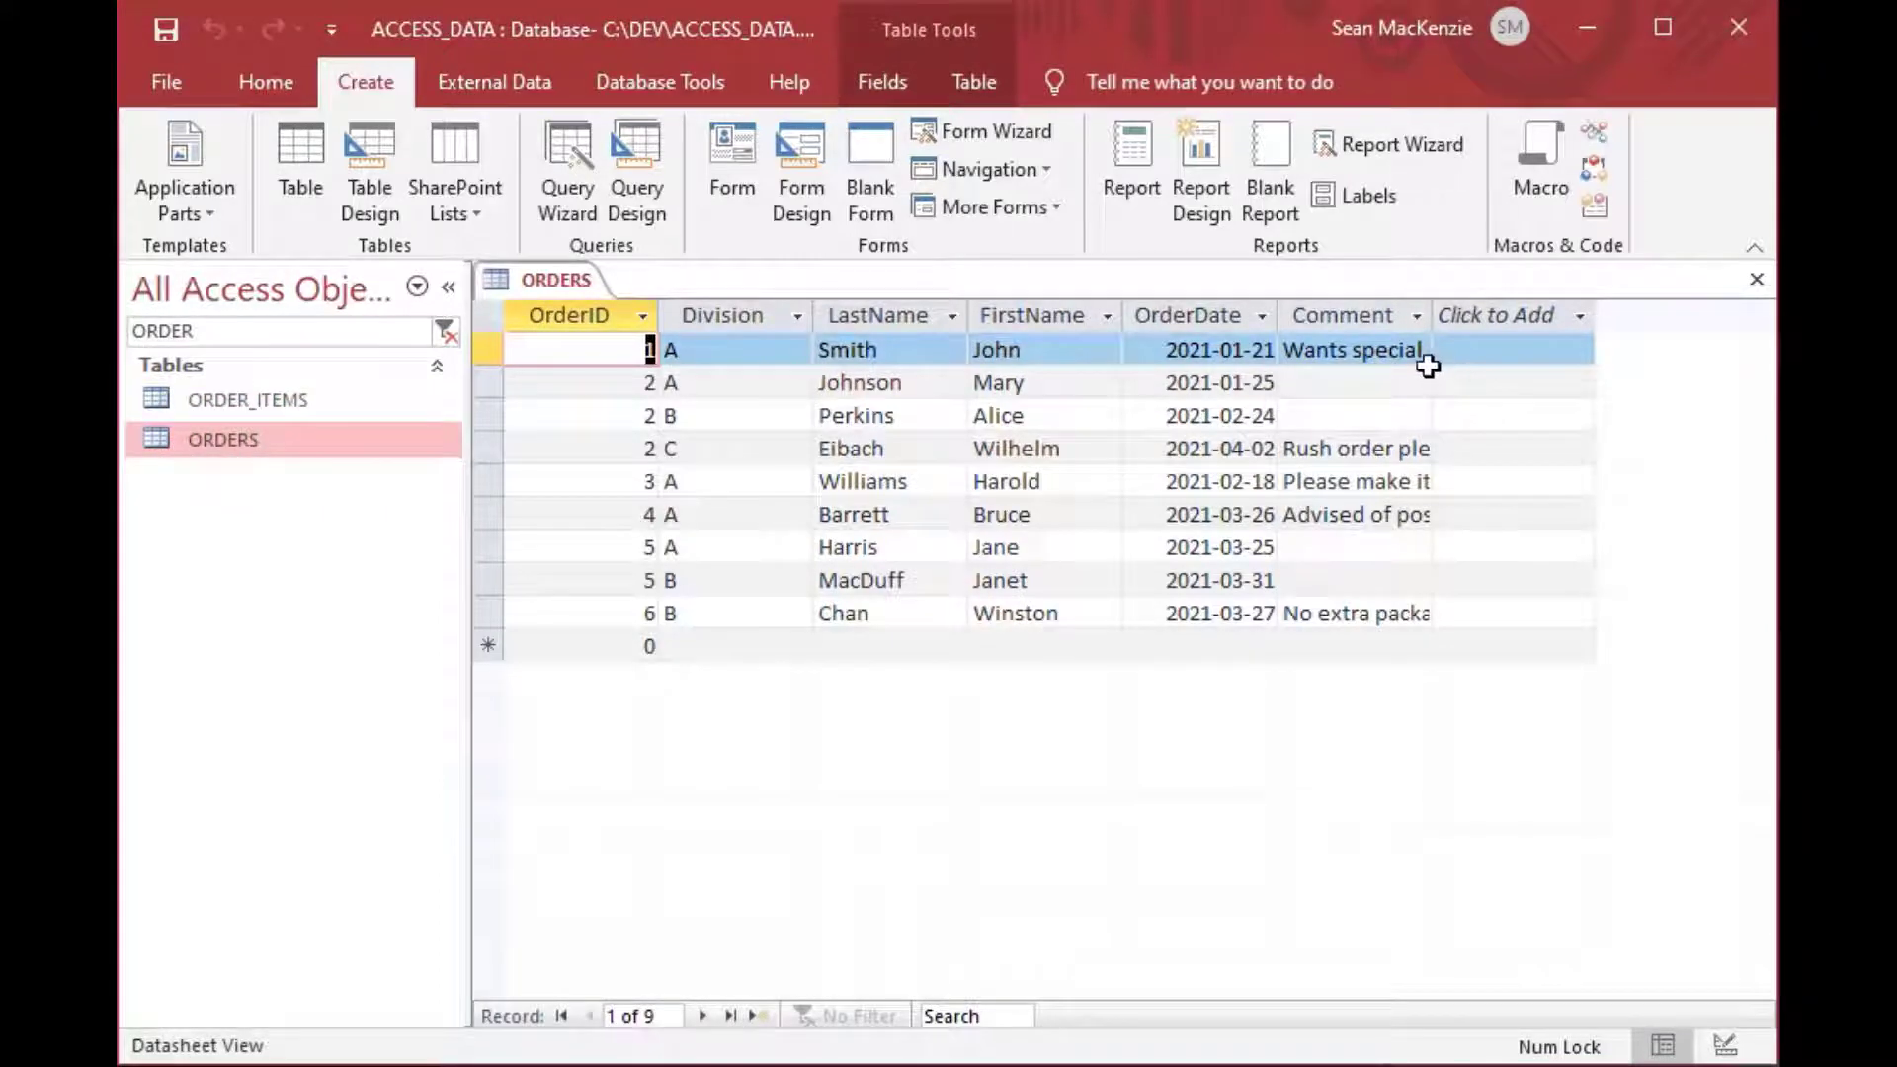
left_click(1072, 352)
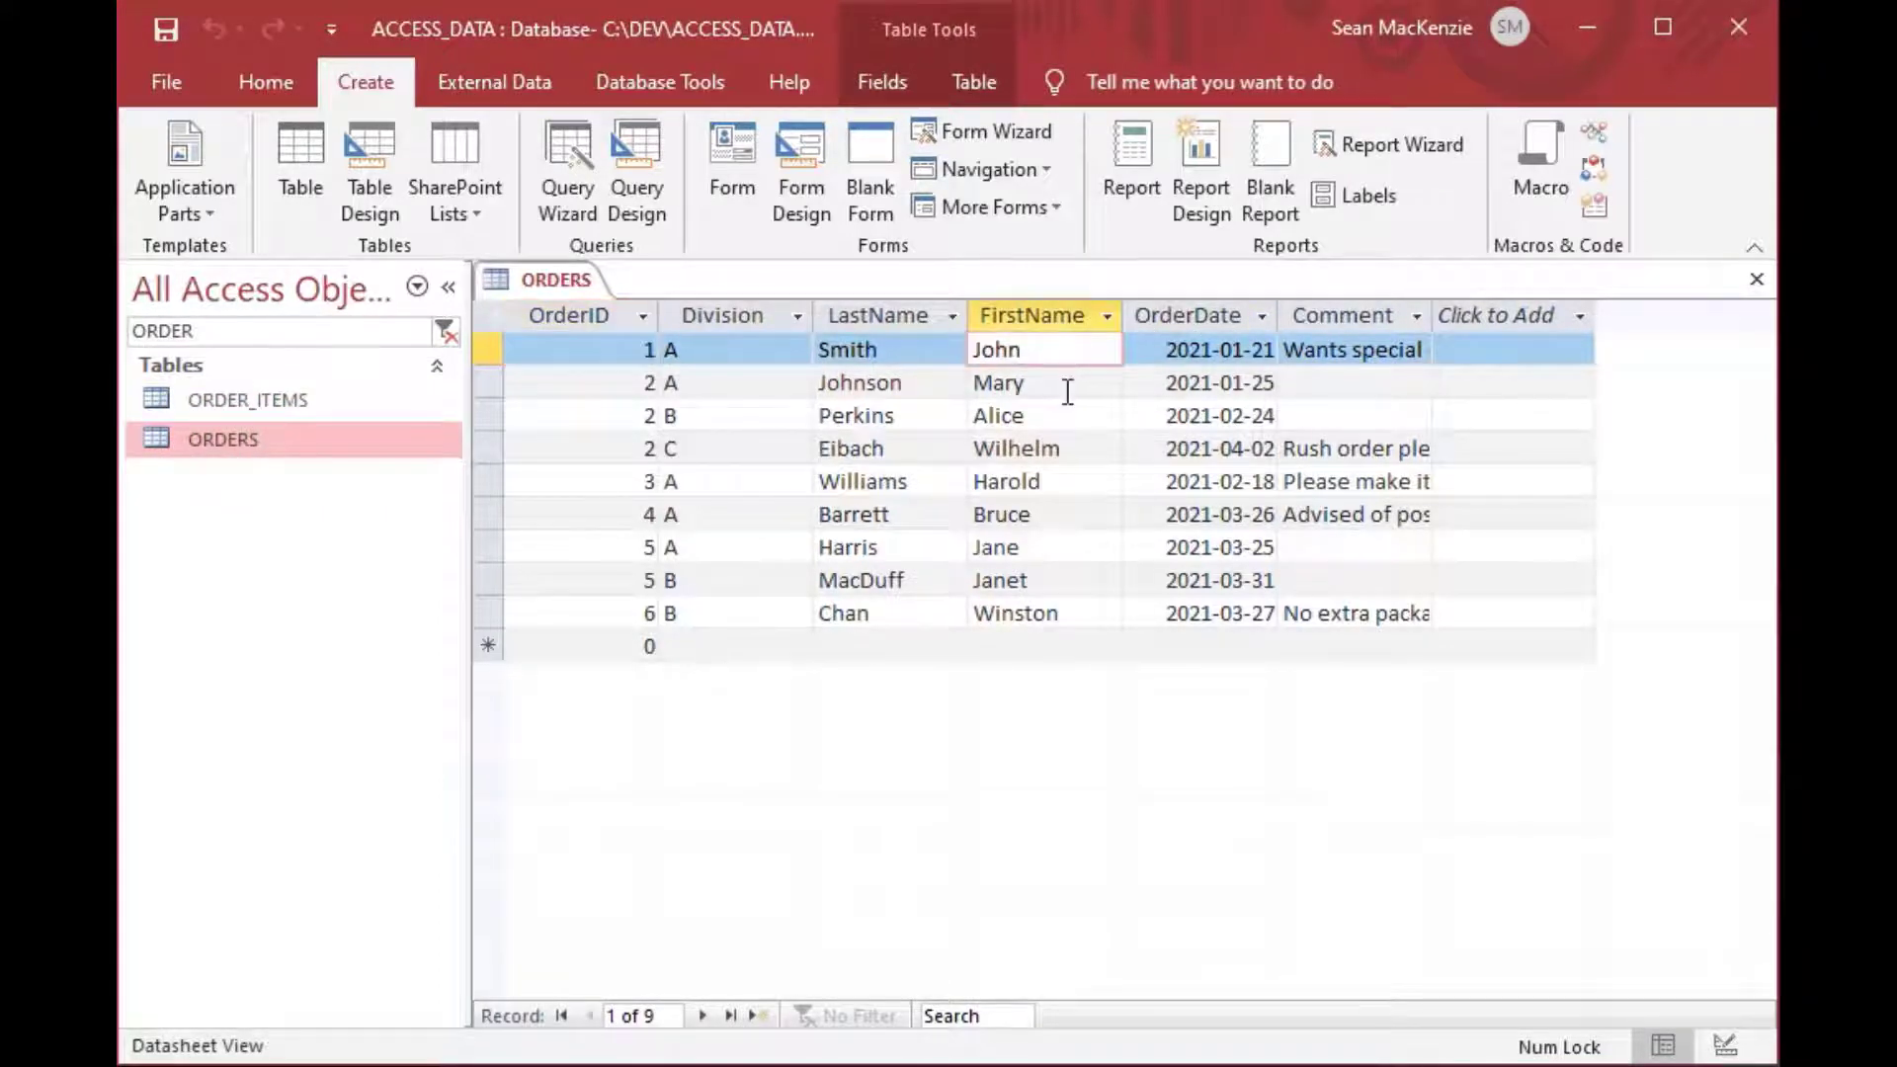
key("Down")
key("Down")
left_click(602, 351)
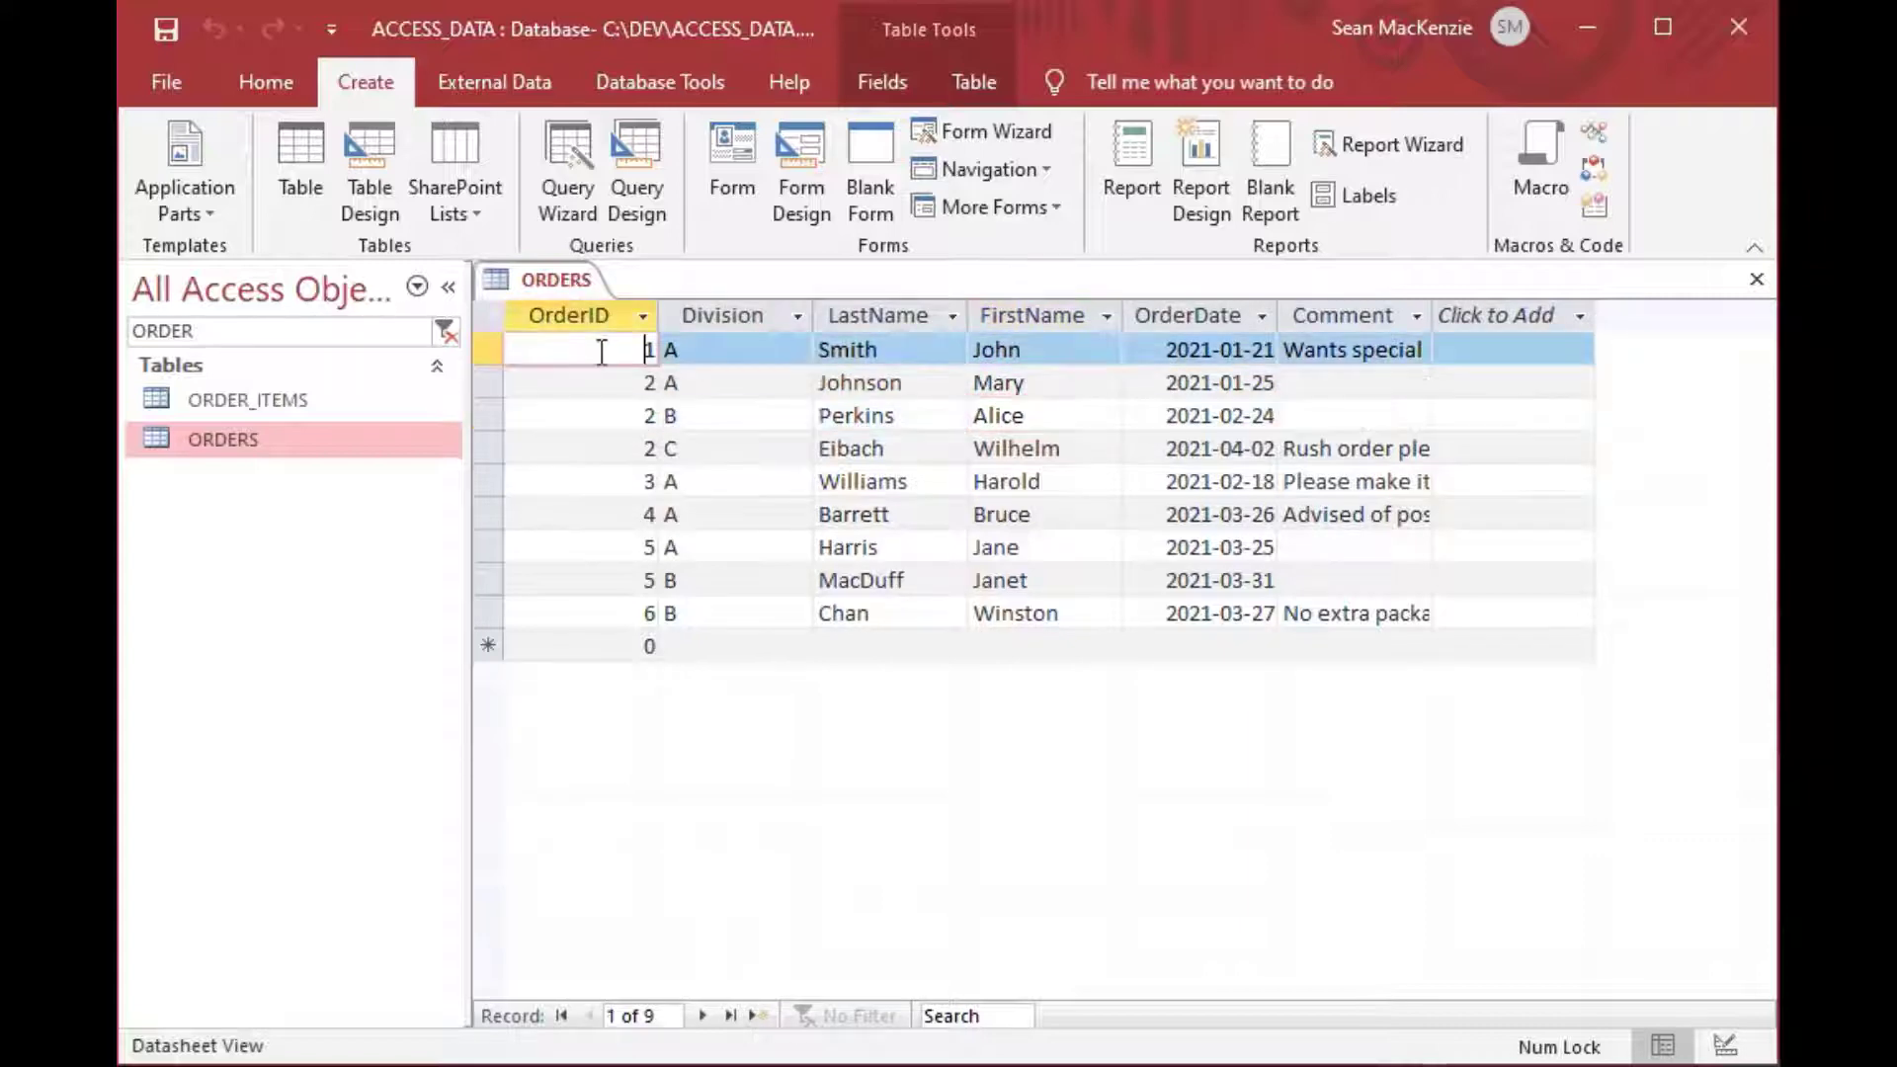
left_click(597, 448)
left_click(595, 482)
left_click(596, 547)
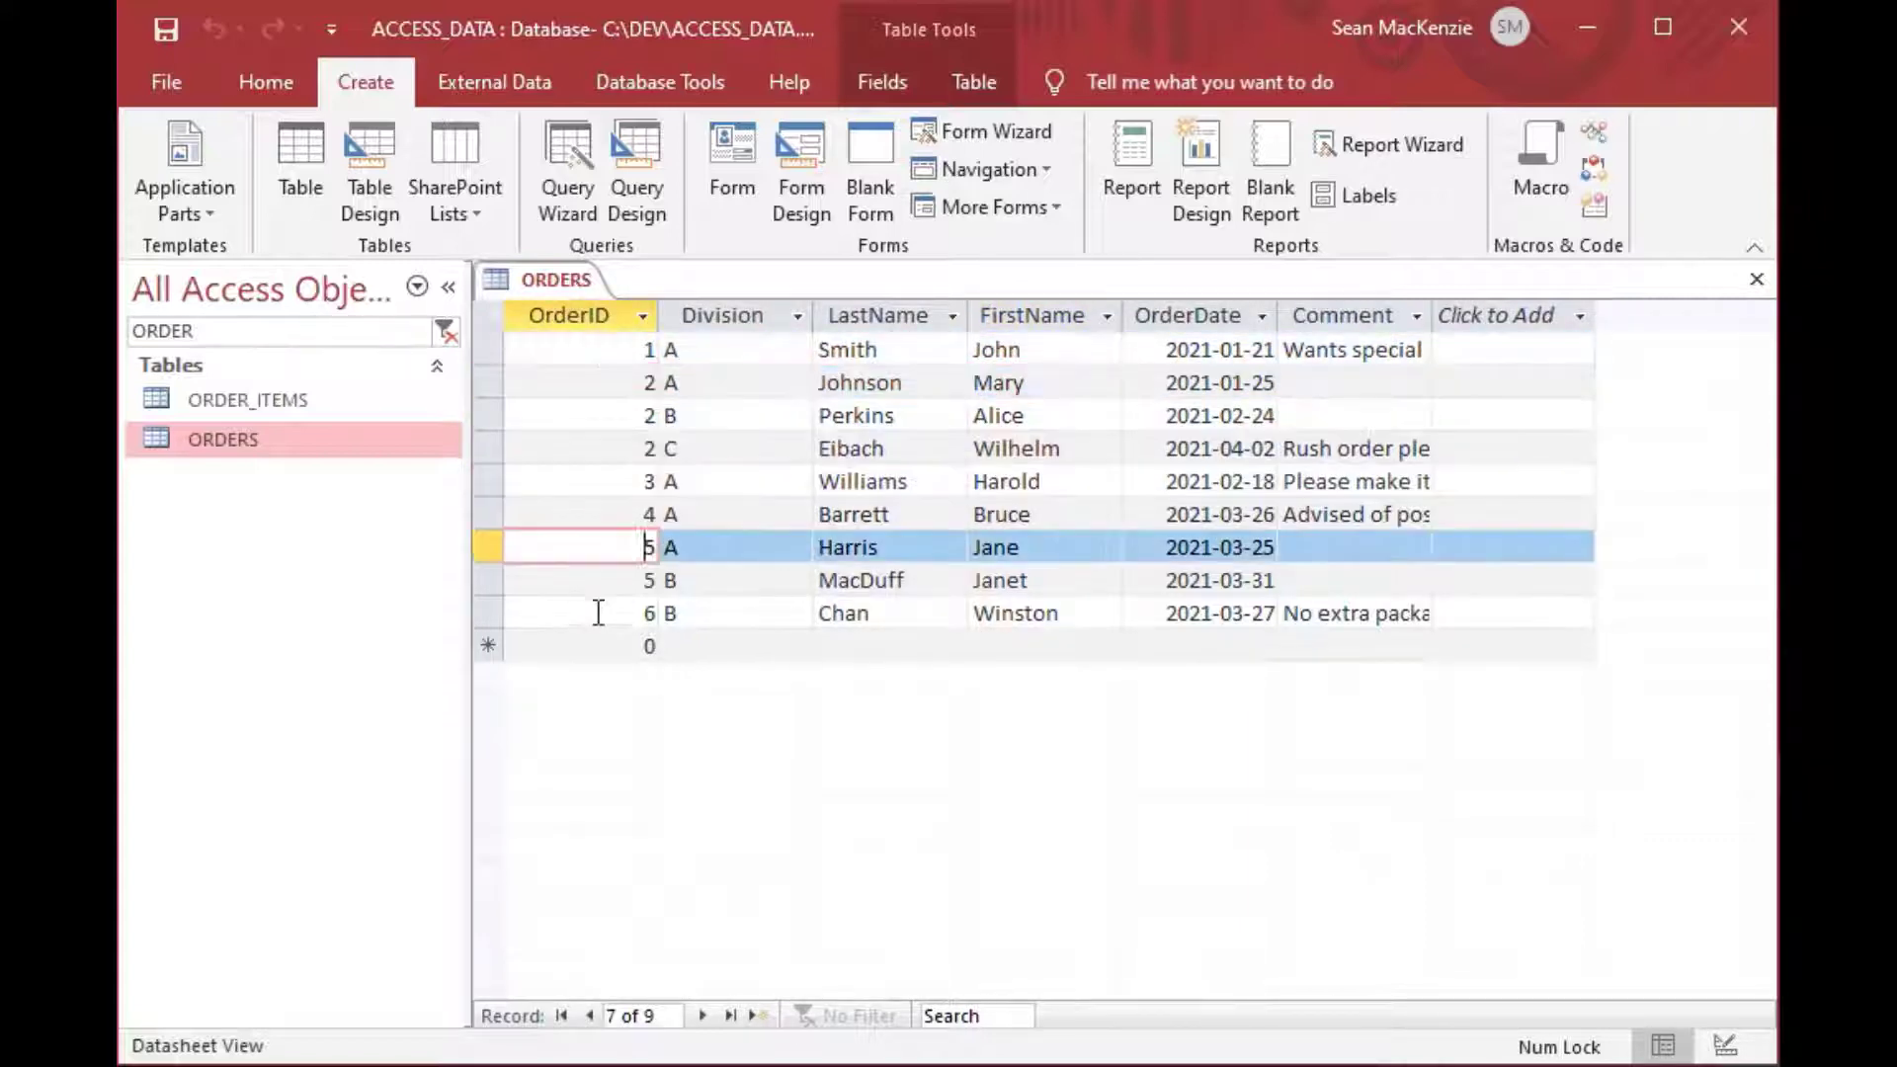
left_click(600, 612)
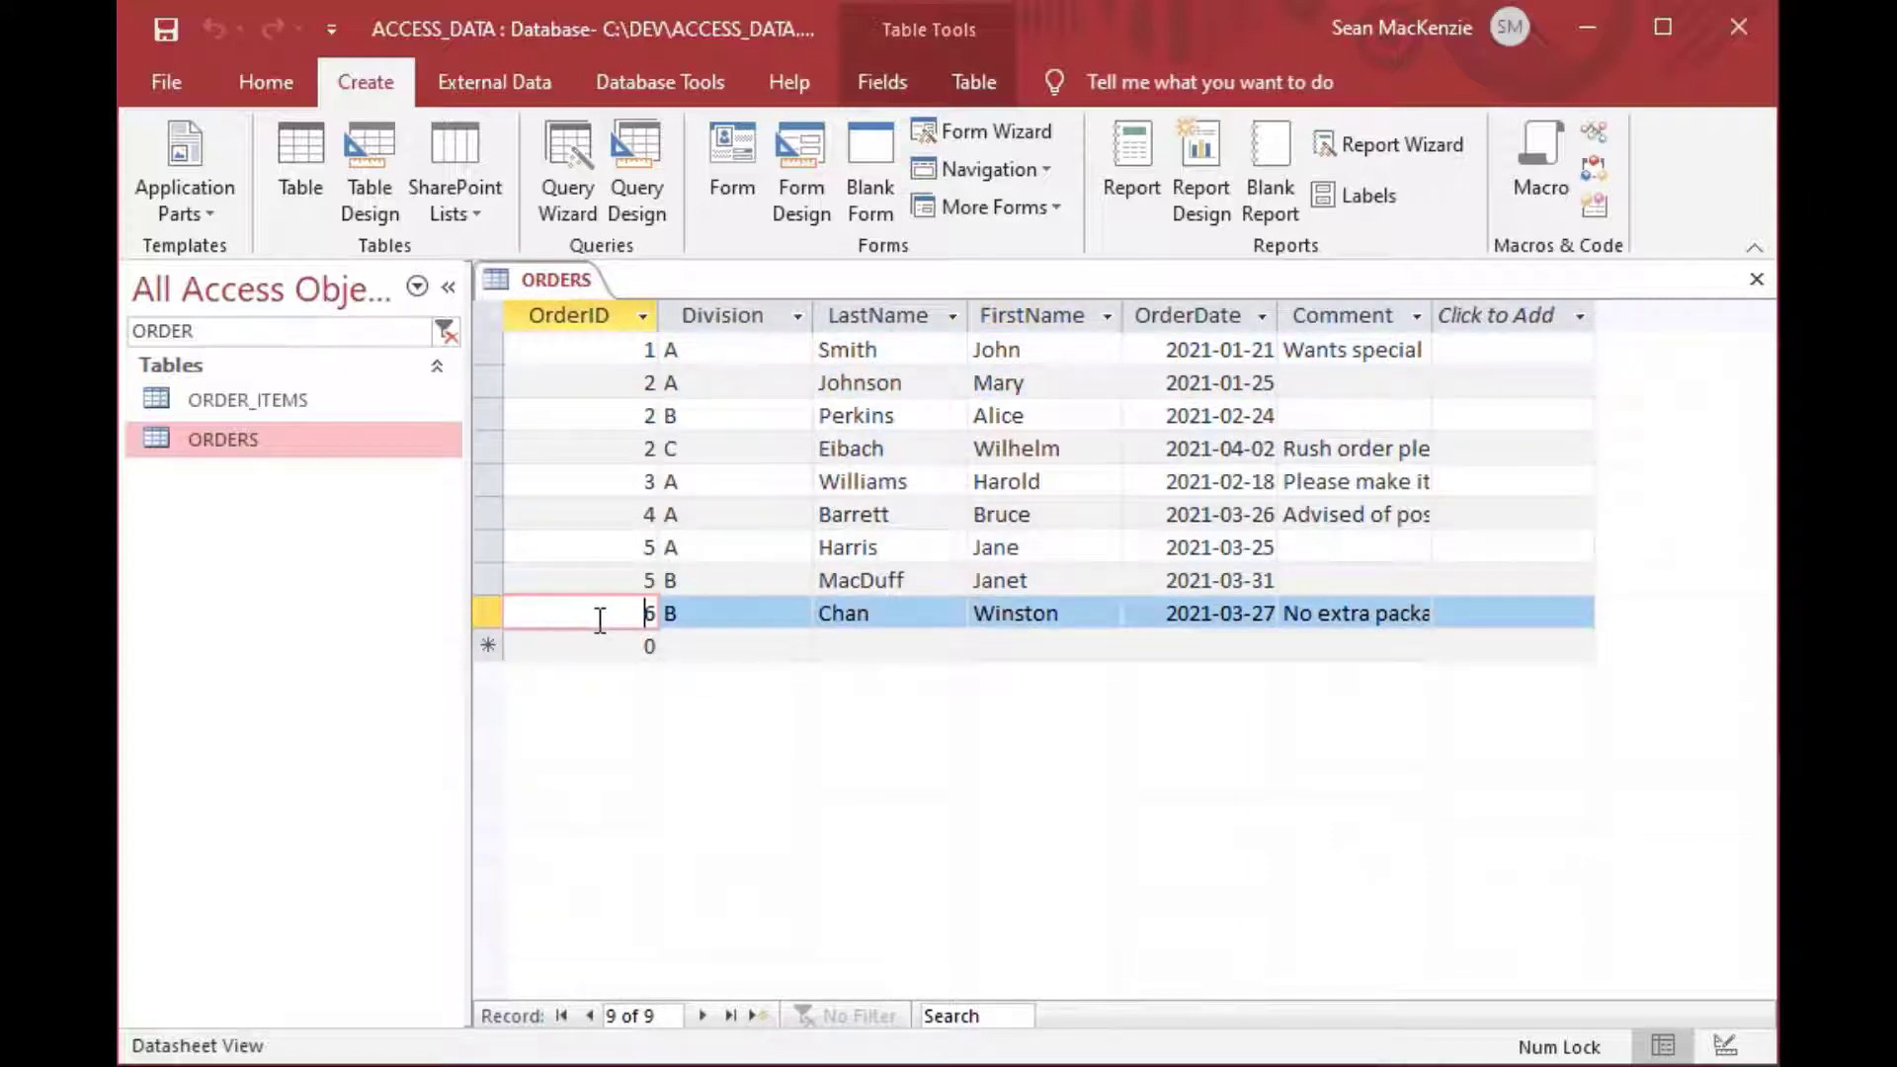
Open the ORDER_ITEMS table and examine its OrderItemID and OrderID values.
left_click(158, 405)
double_click(166, 409)
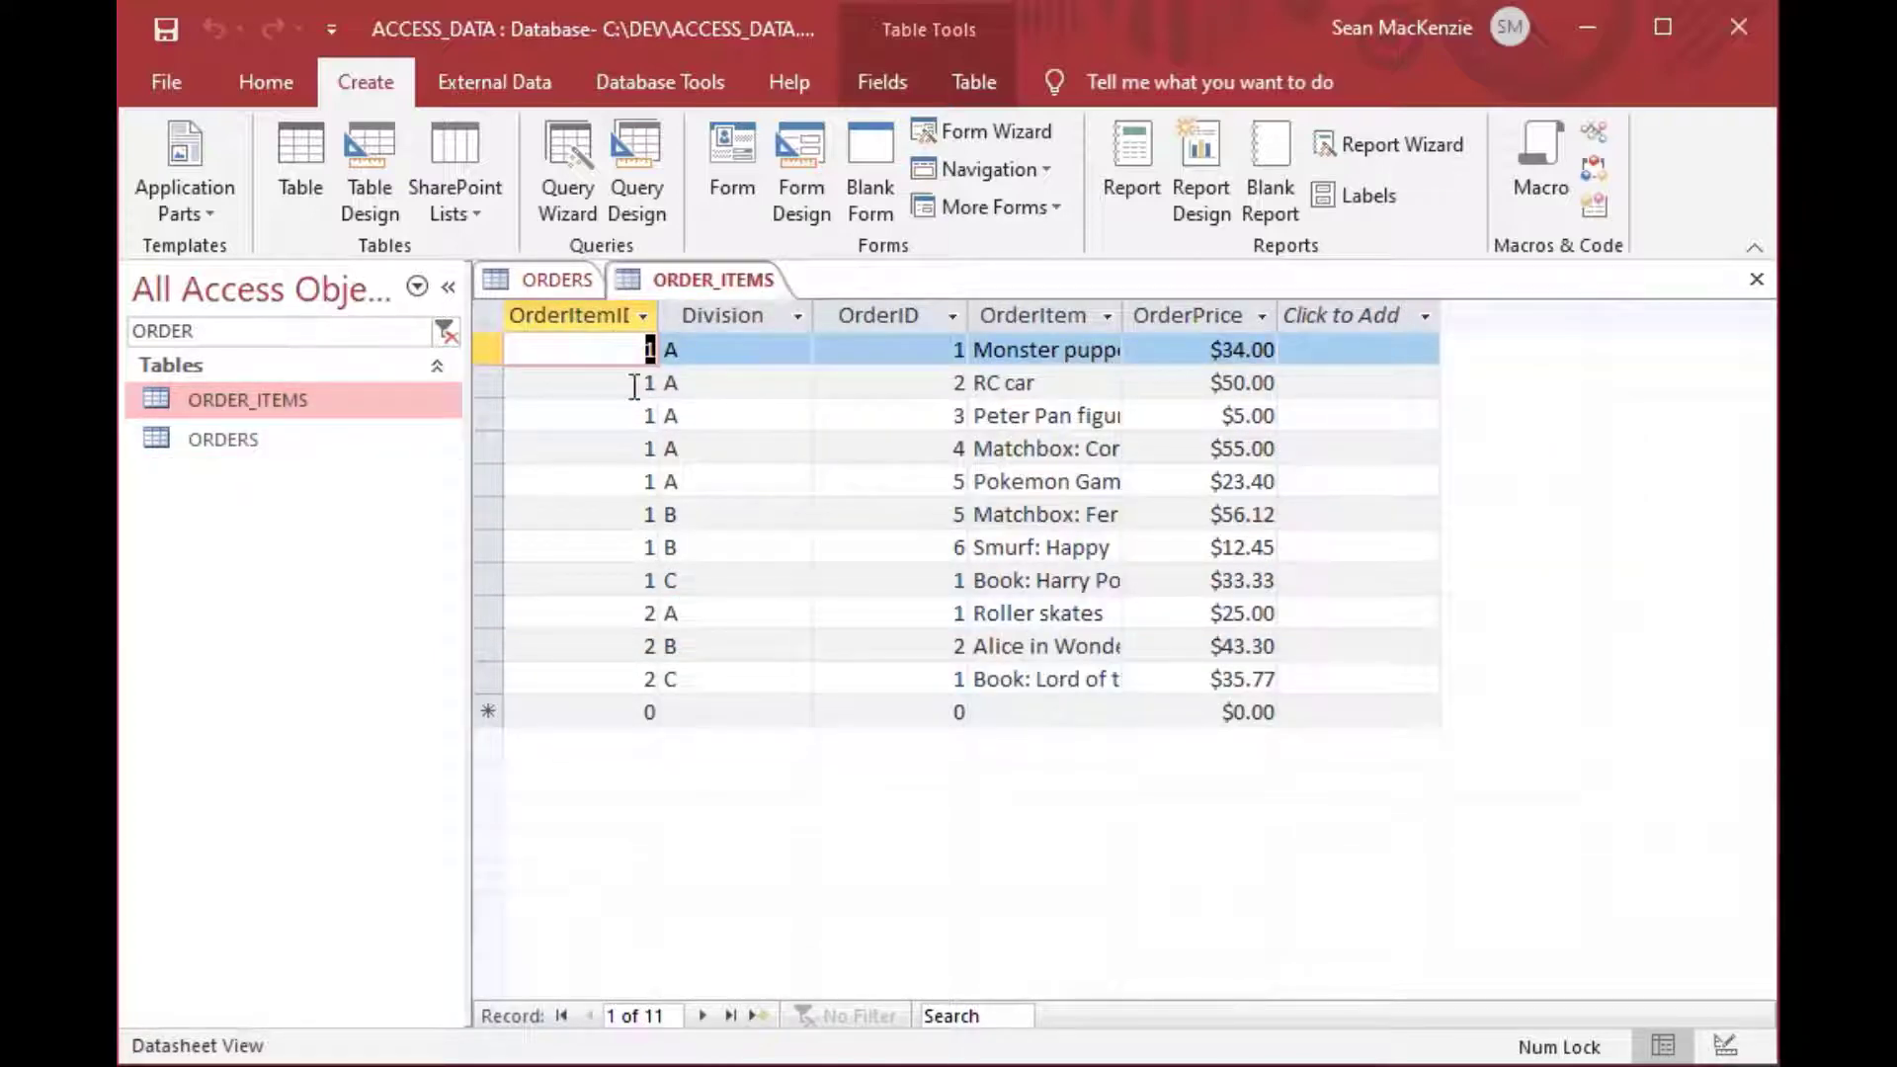
left_click(628, 383)
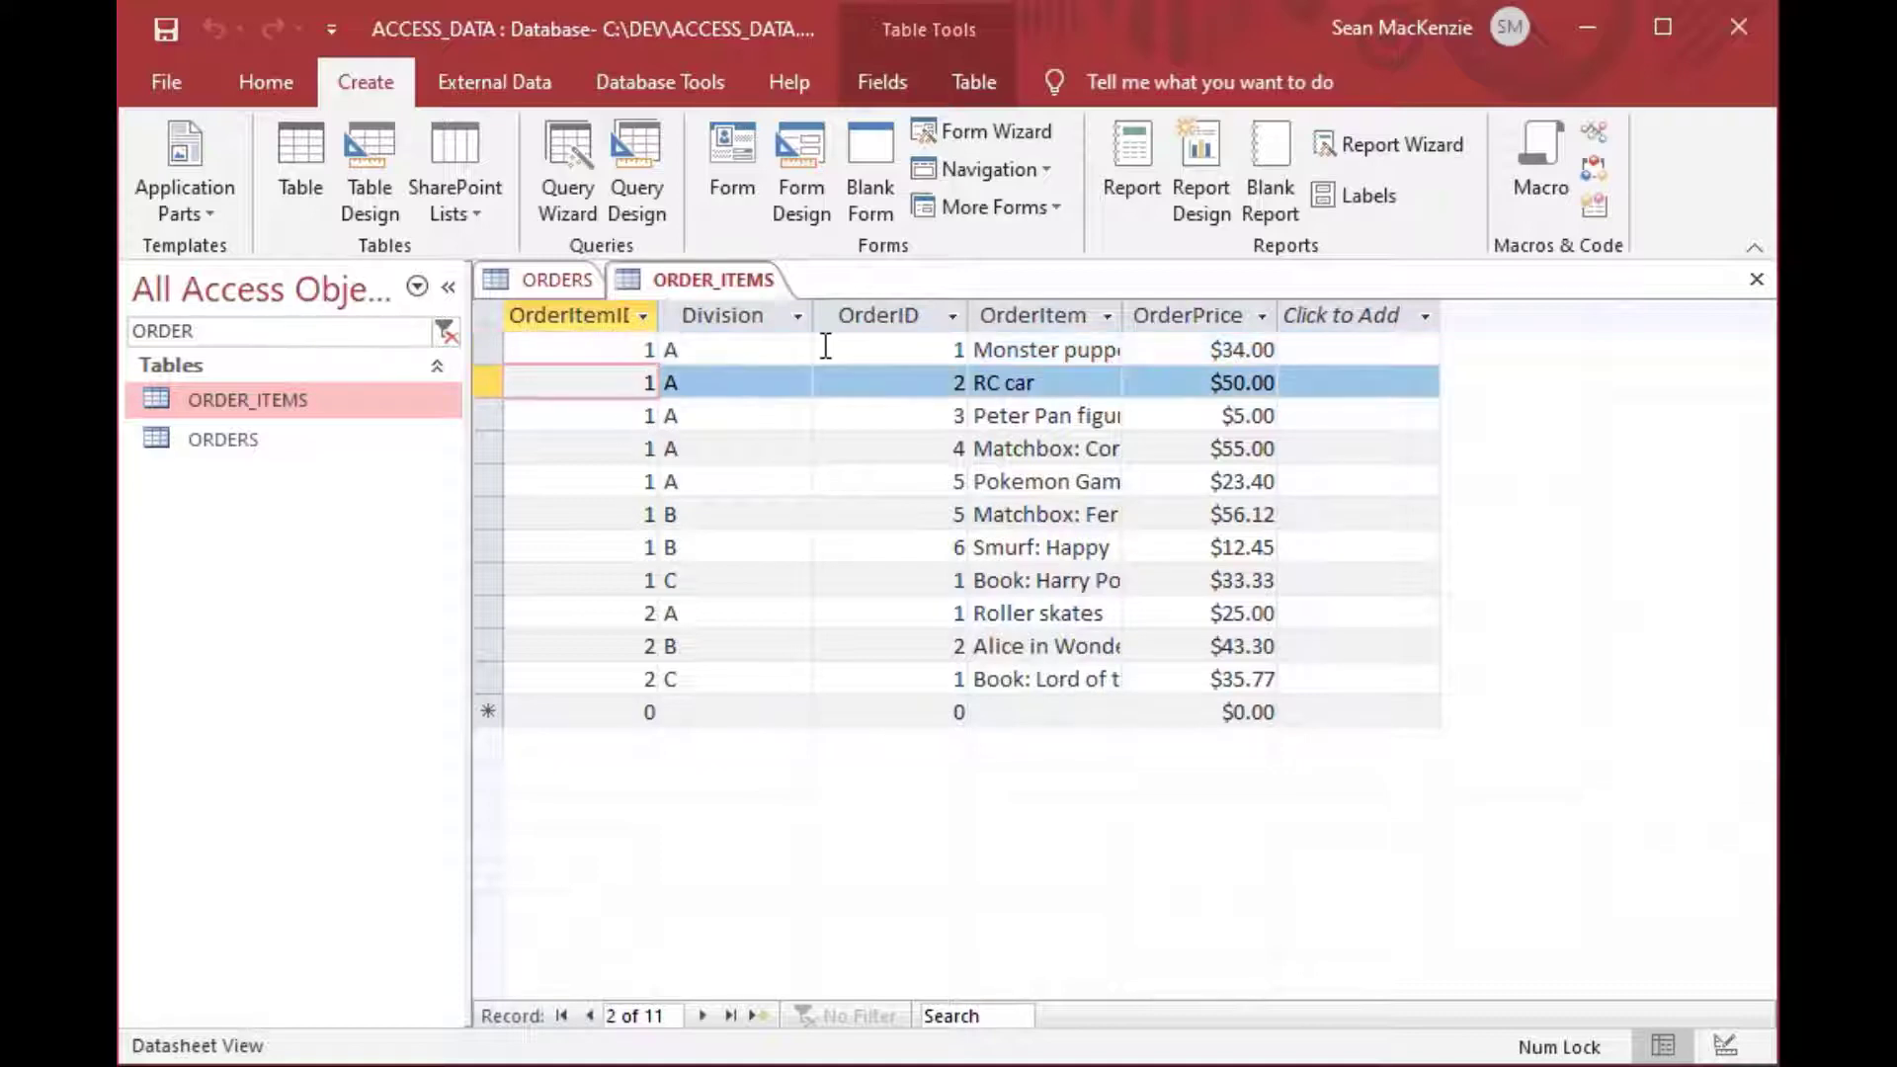
left_click(934, 348)
left_click_drag(938, 440, 944, 508)
left_click(940, 514)
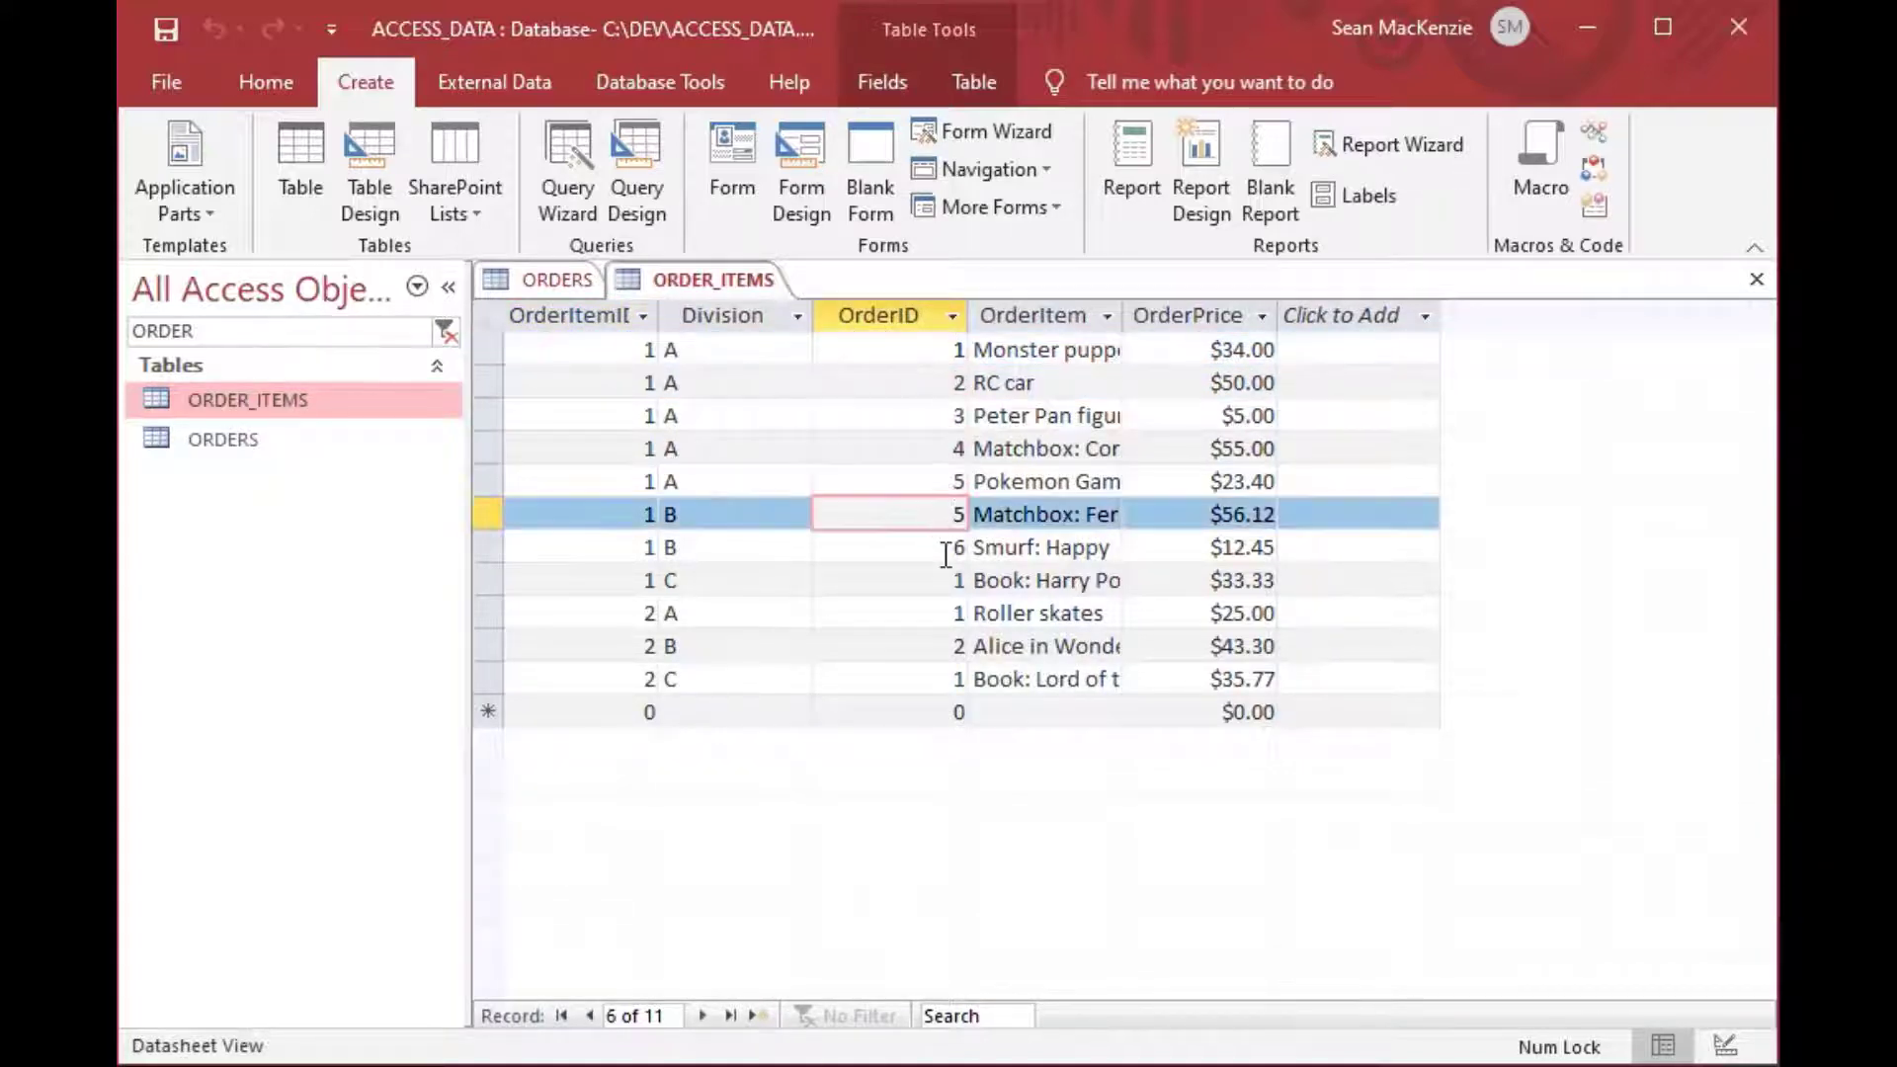
Fit the OrderItem column to its contents in ORDER_ITEMS and compare the table with ORDERS.
double_click(1122, 316)
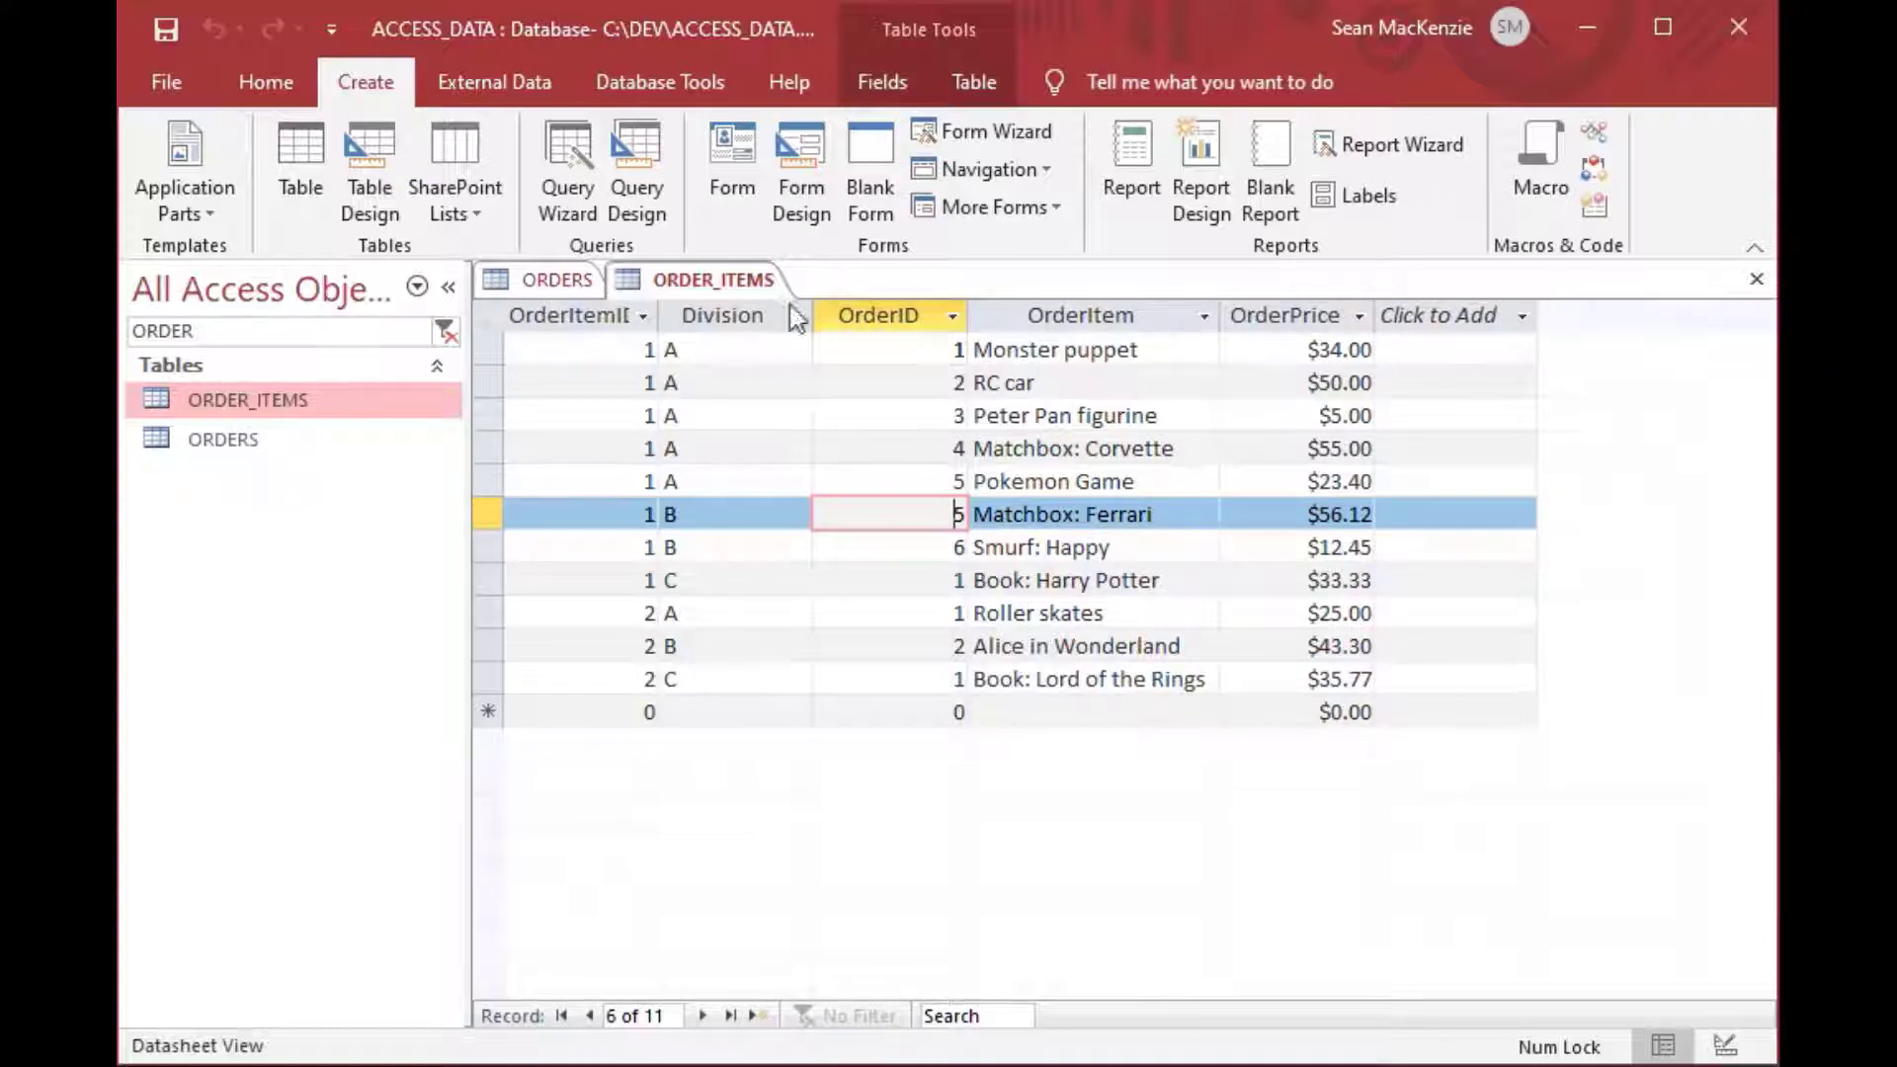
left_click(546, 284)
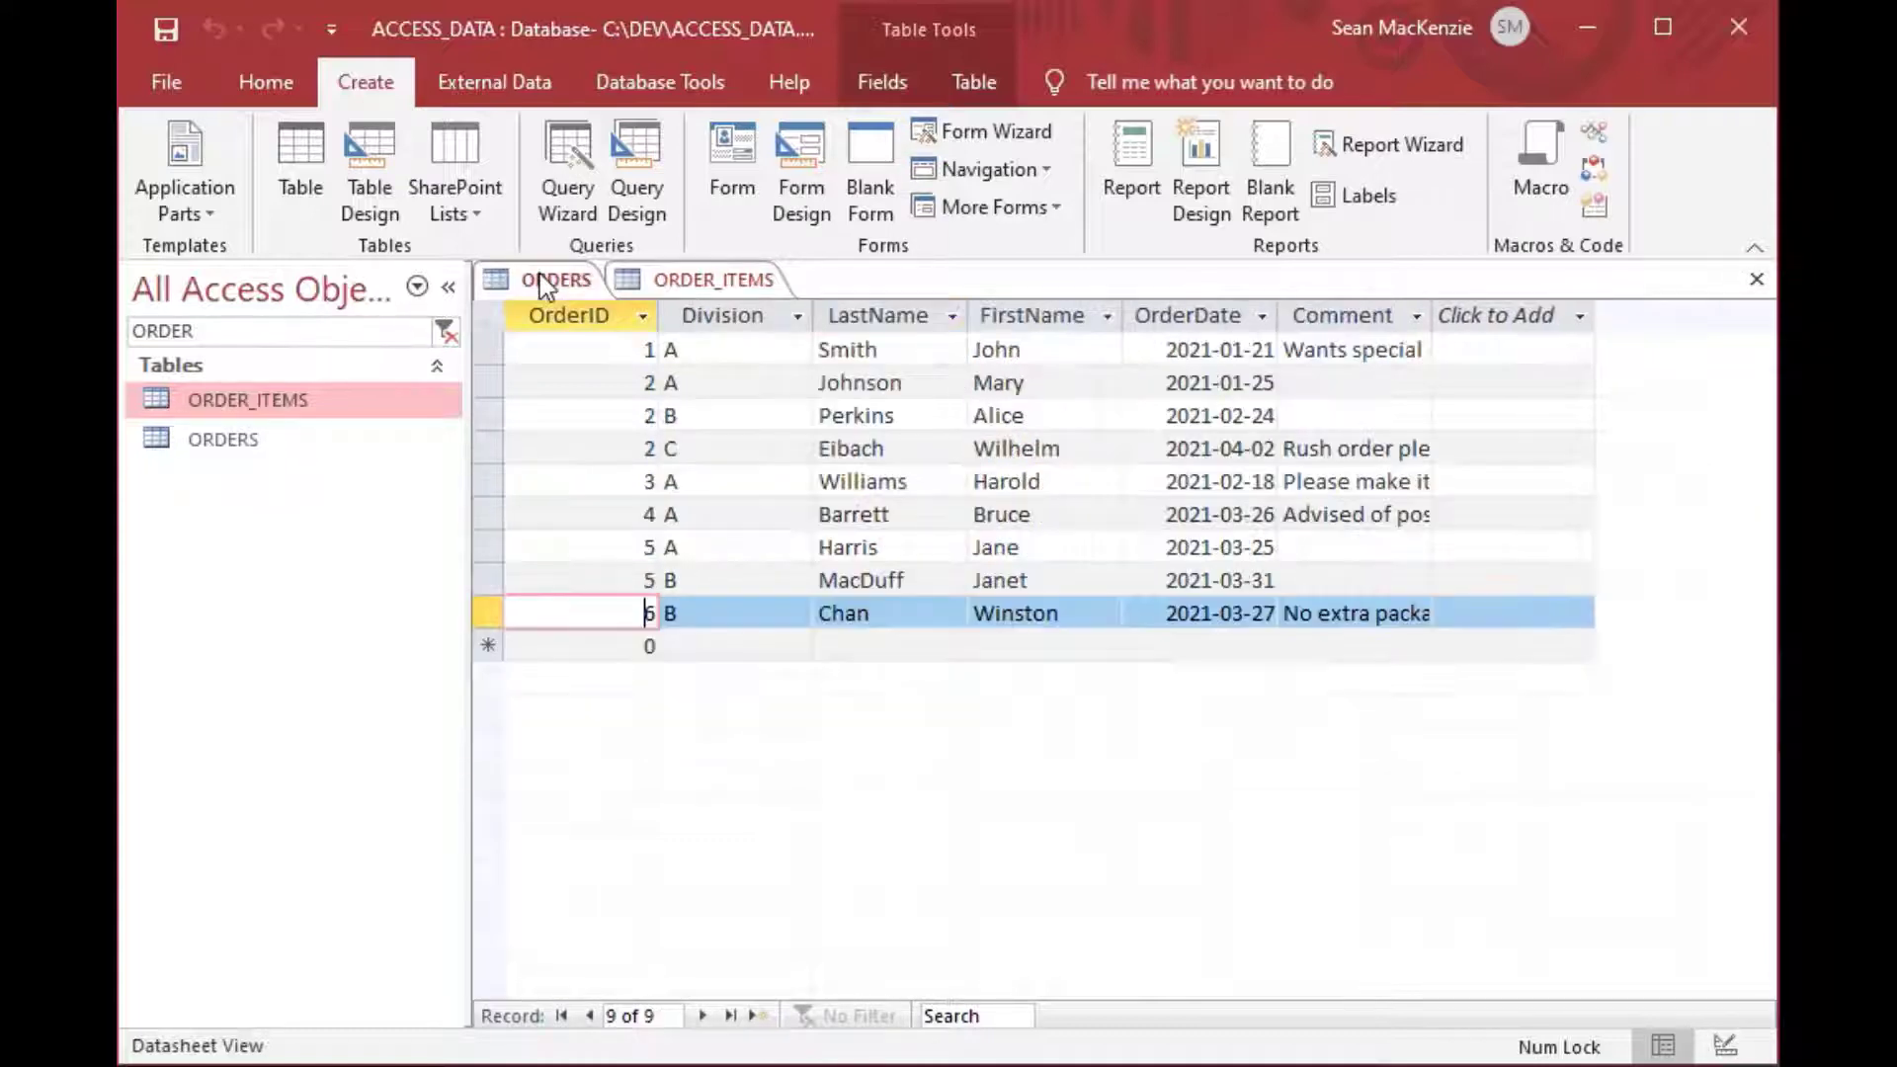
left_click(747, 298)
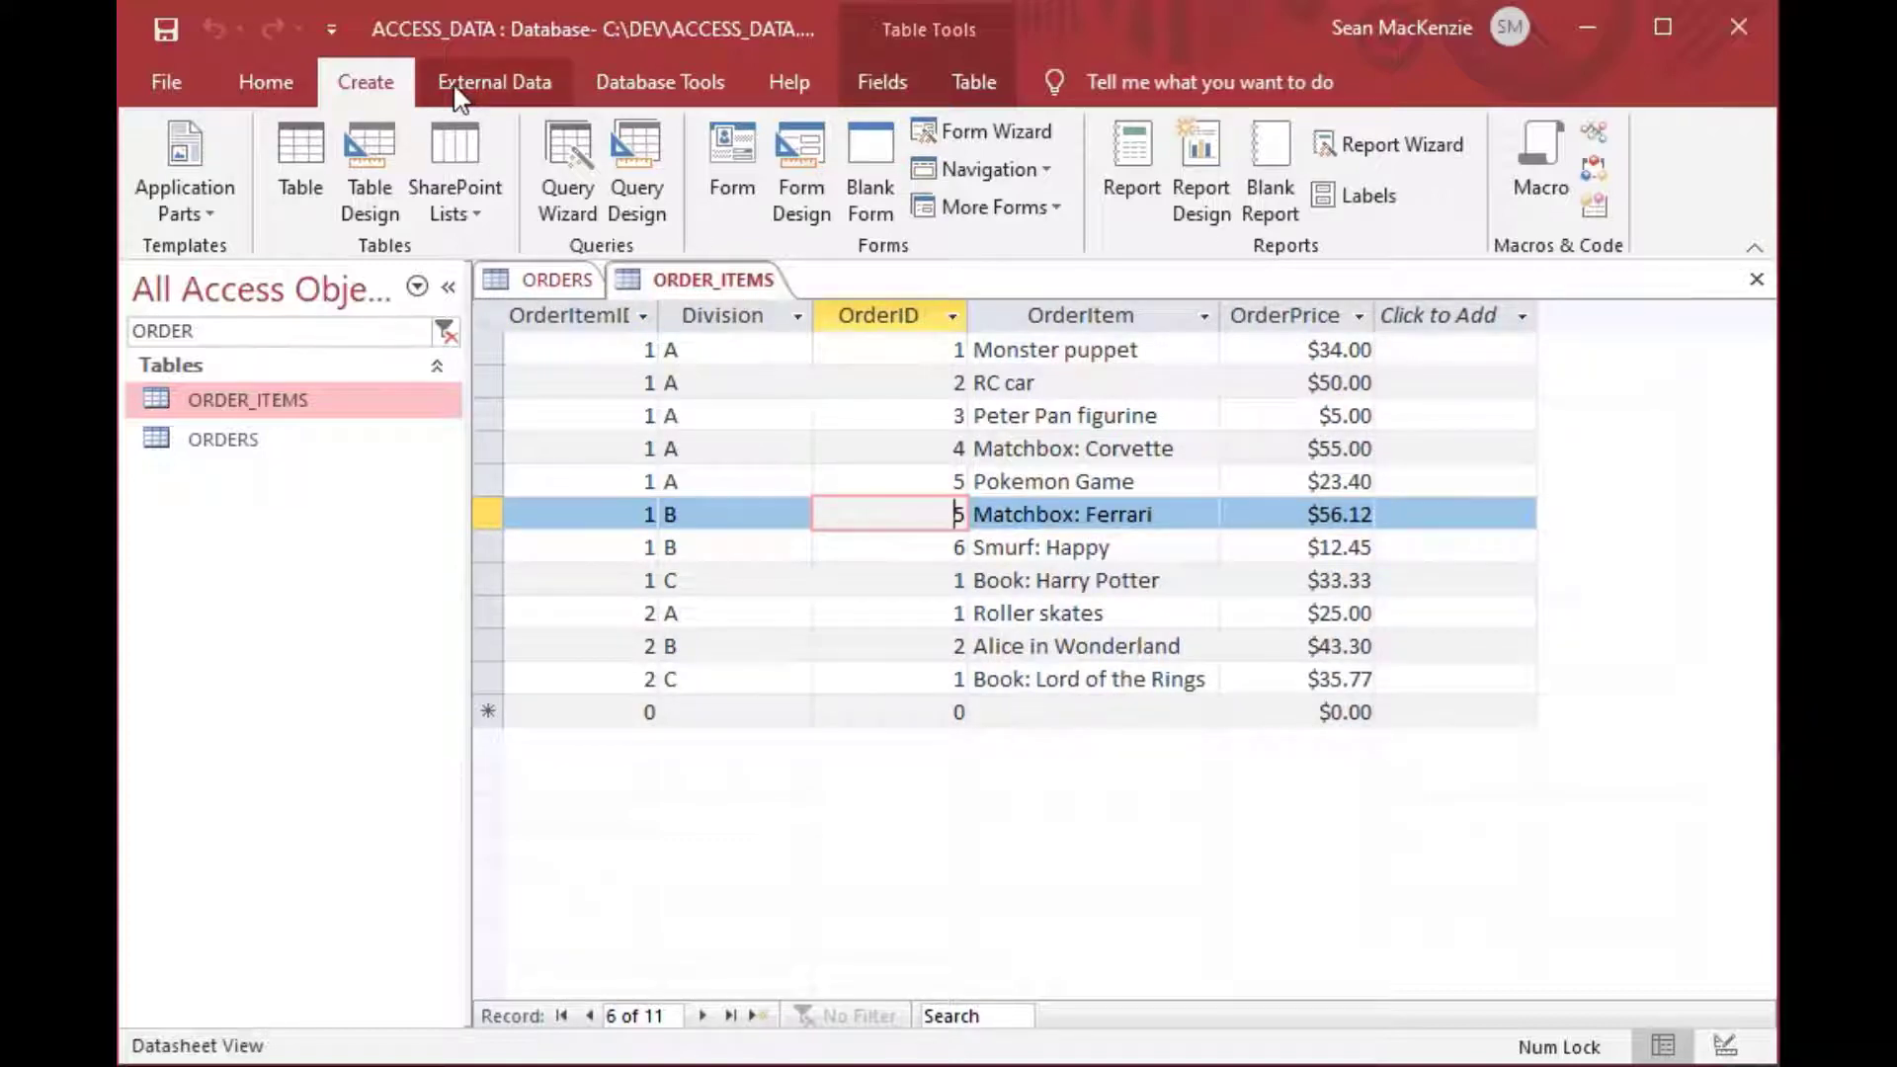
Create a new query in design view and add the ORDERS and ORDER_ITEMS tables to it.
left_click(642, 158)
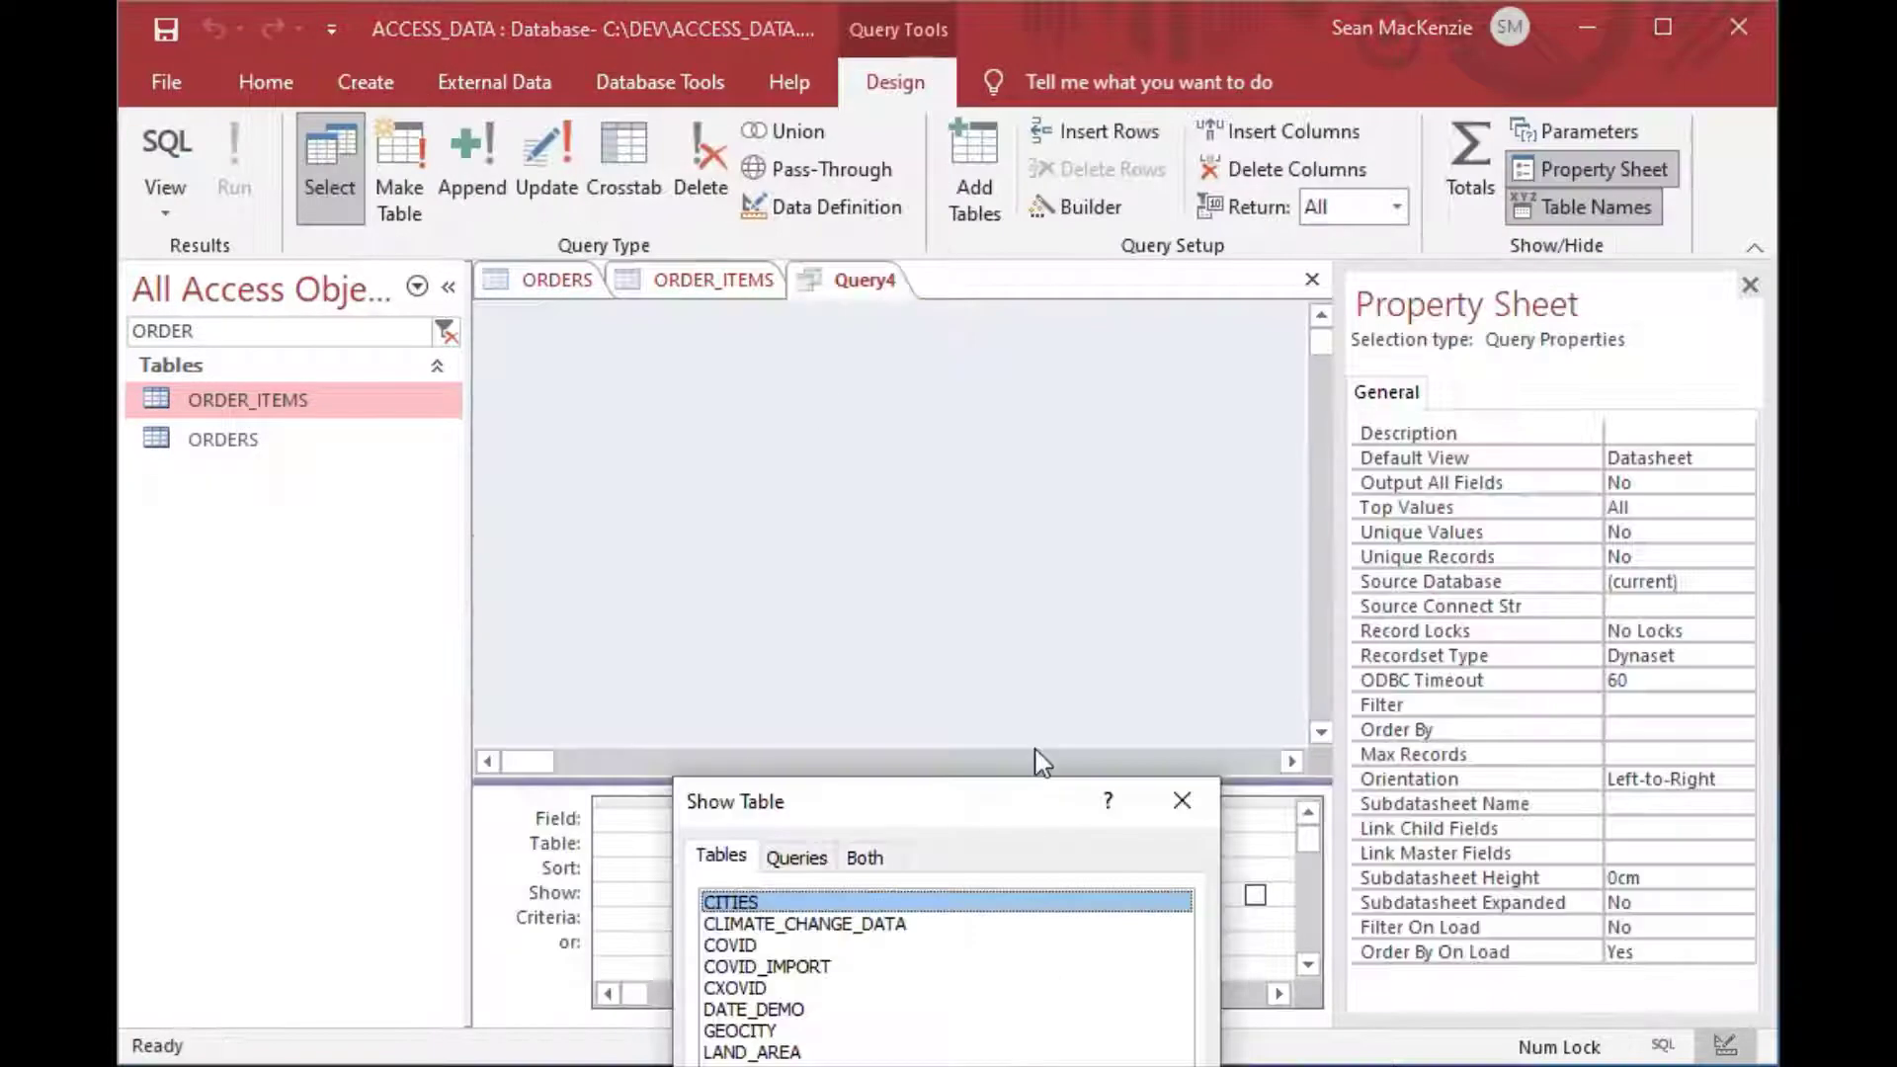
left_click(1182, 801)
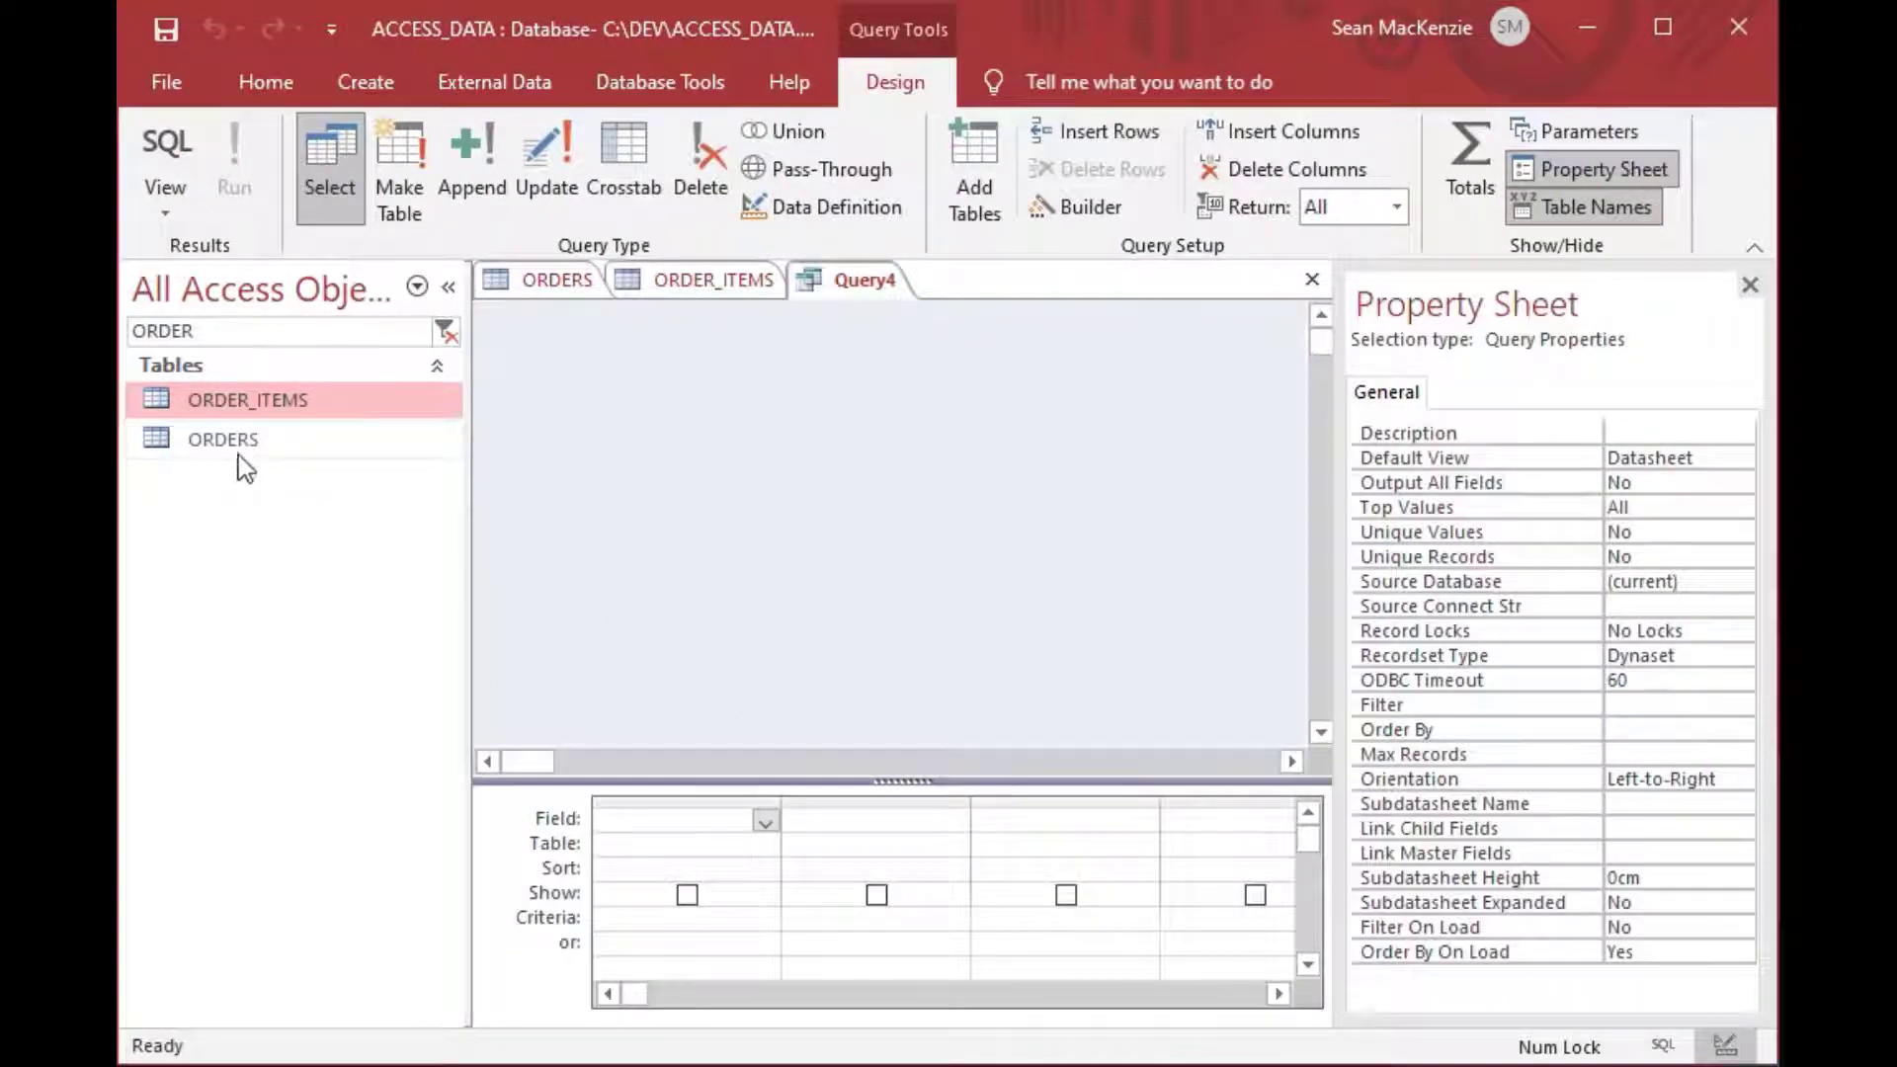
left_click_drag(237, 443, 619, 512)
left_click_drag(297, 400, 1033, 509)
Arrange the ORDERS and ORDER_ITEMS field lists side by side and lengthen both to show every field.
left_click_drag(736, 485, 736, 359)
left_click(1126, 497)
left_click_drag(1126, 497, 1073, 383)
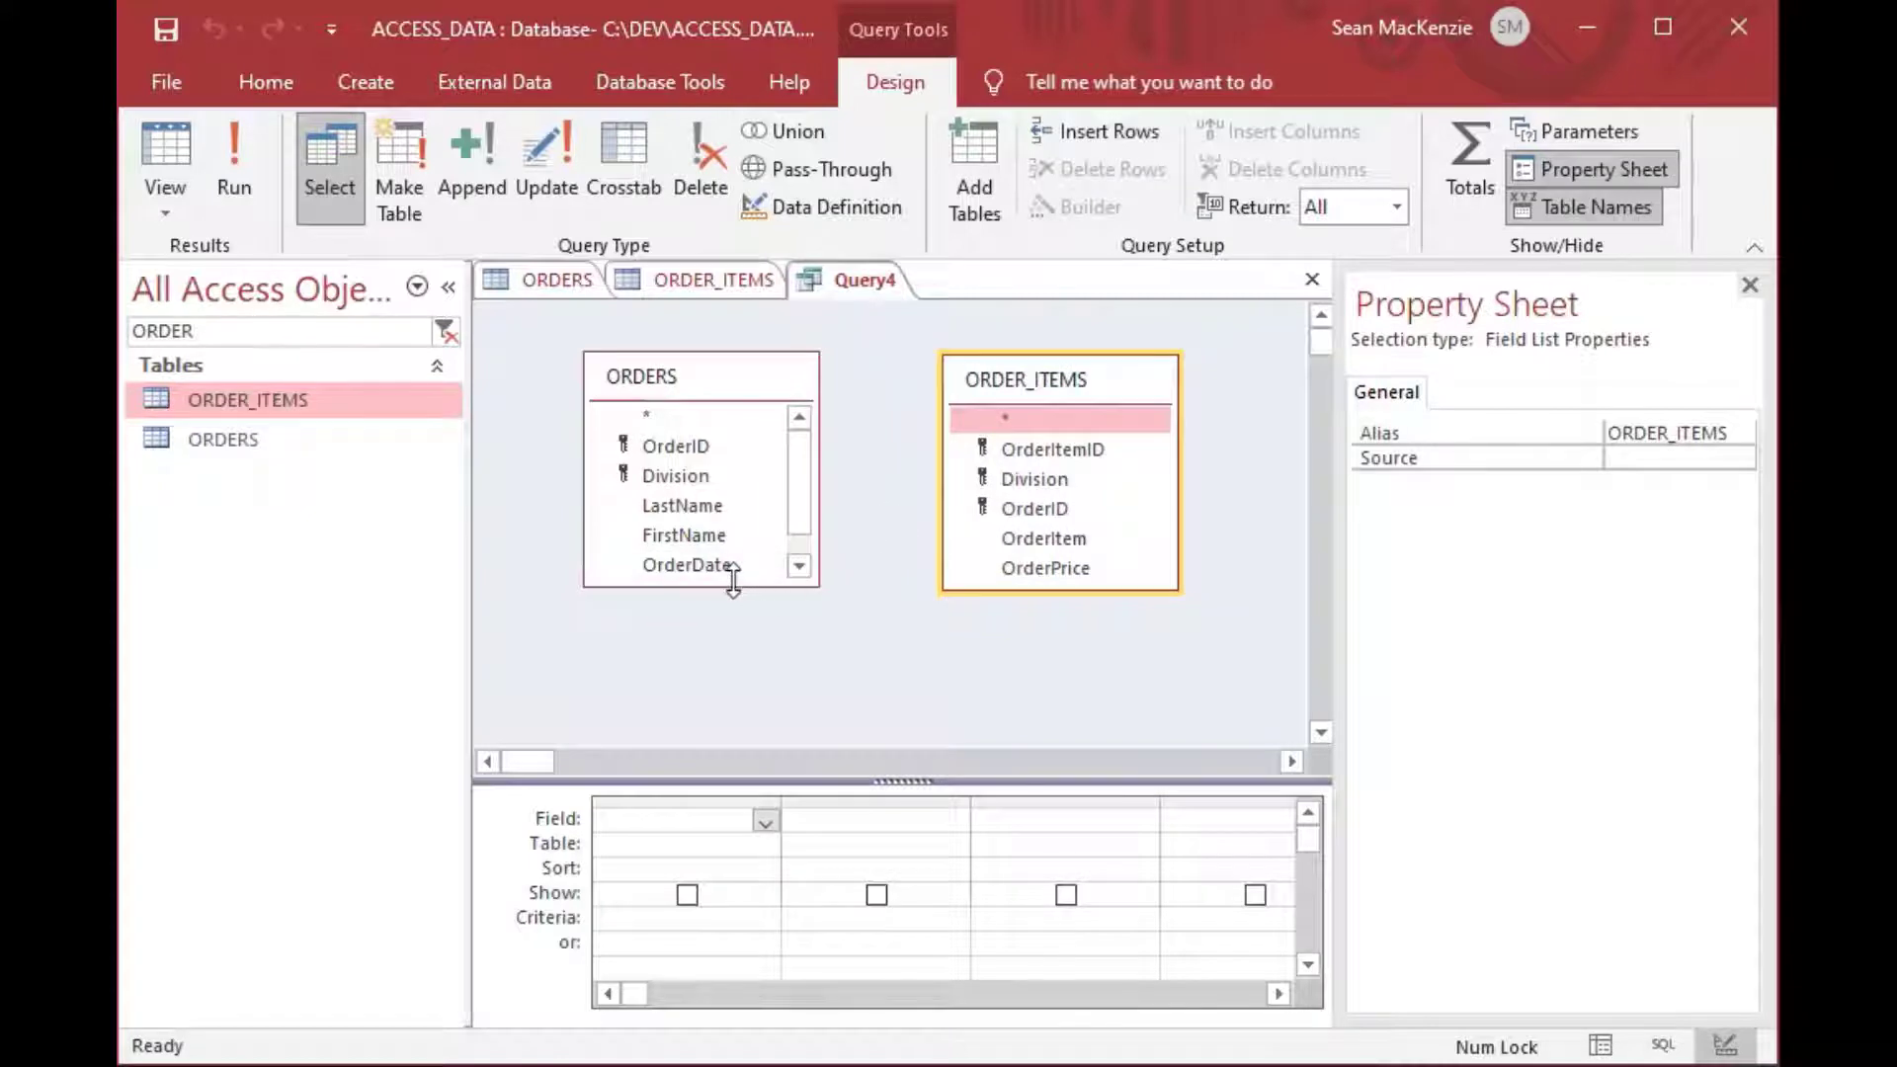
left_click_drag(731, 587, 741, 655)
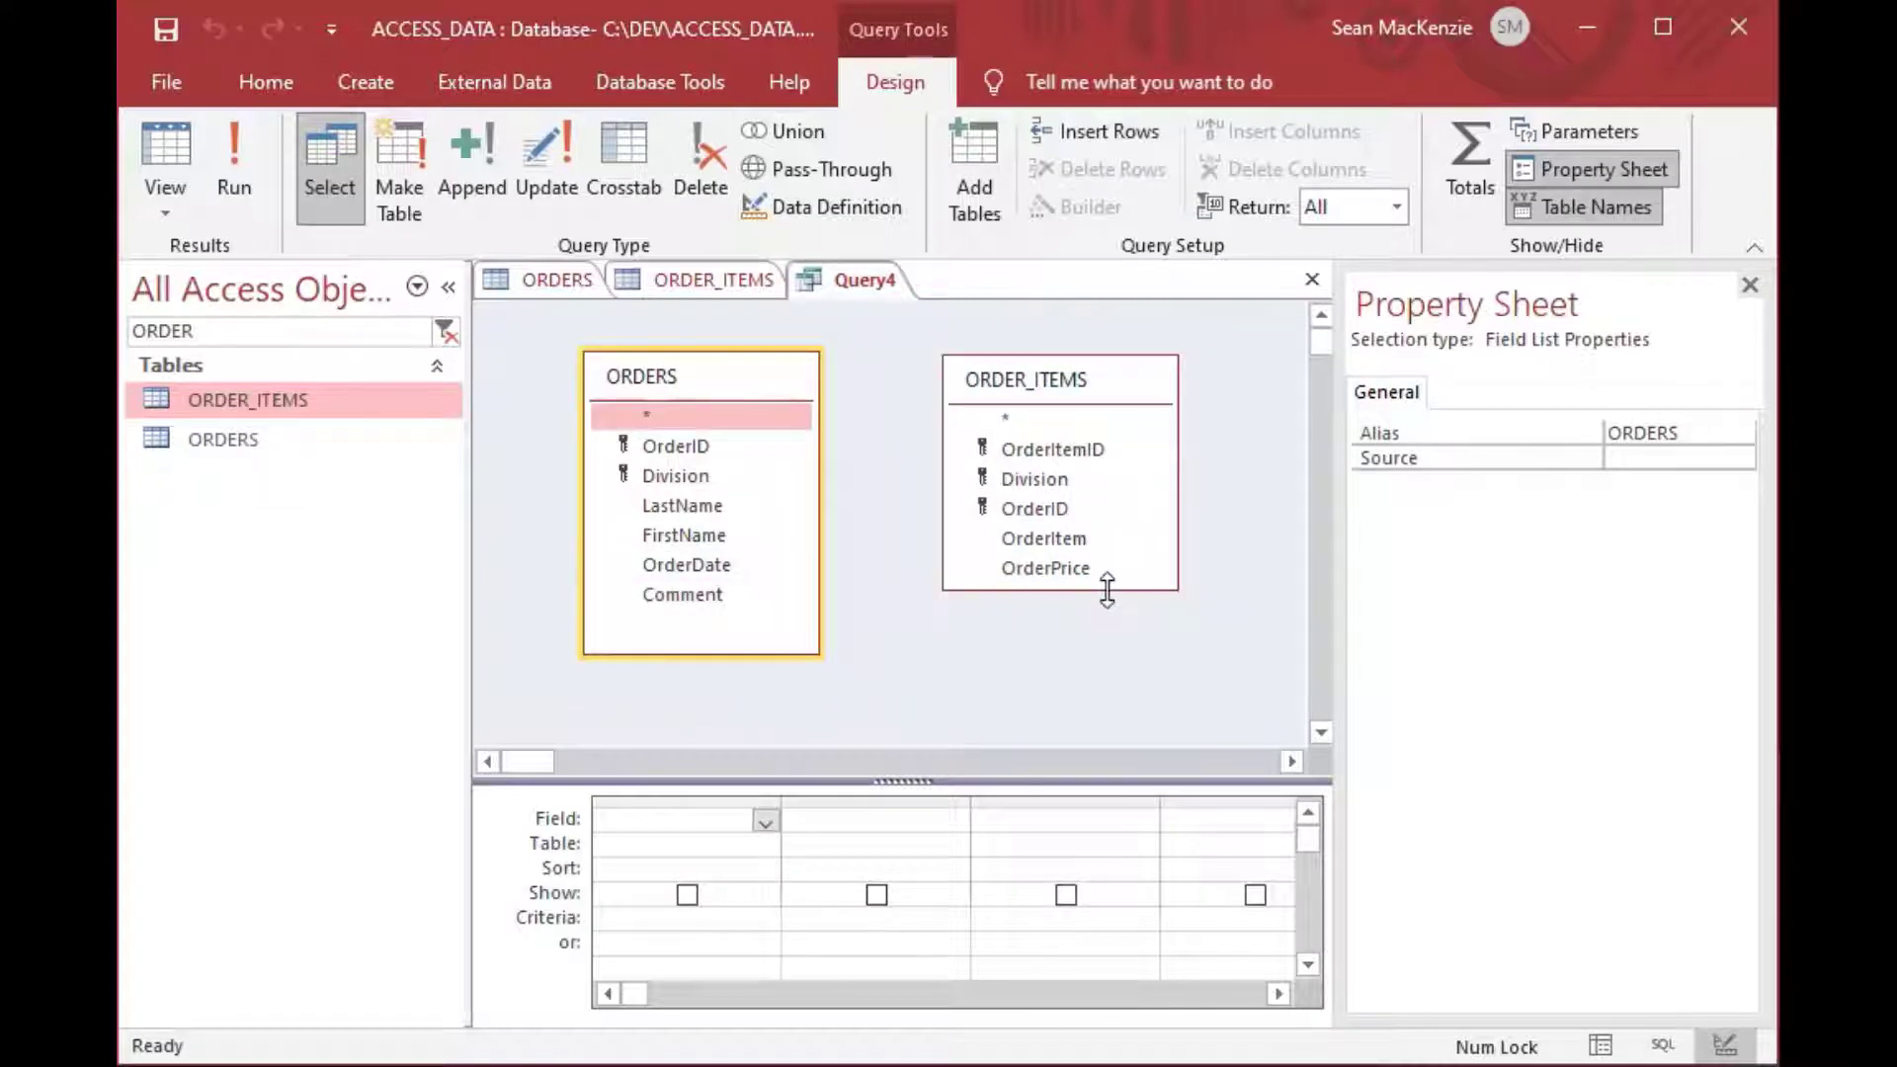
left_click_drag(1107, 590, 1101, 644)
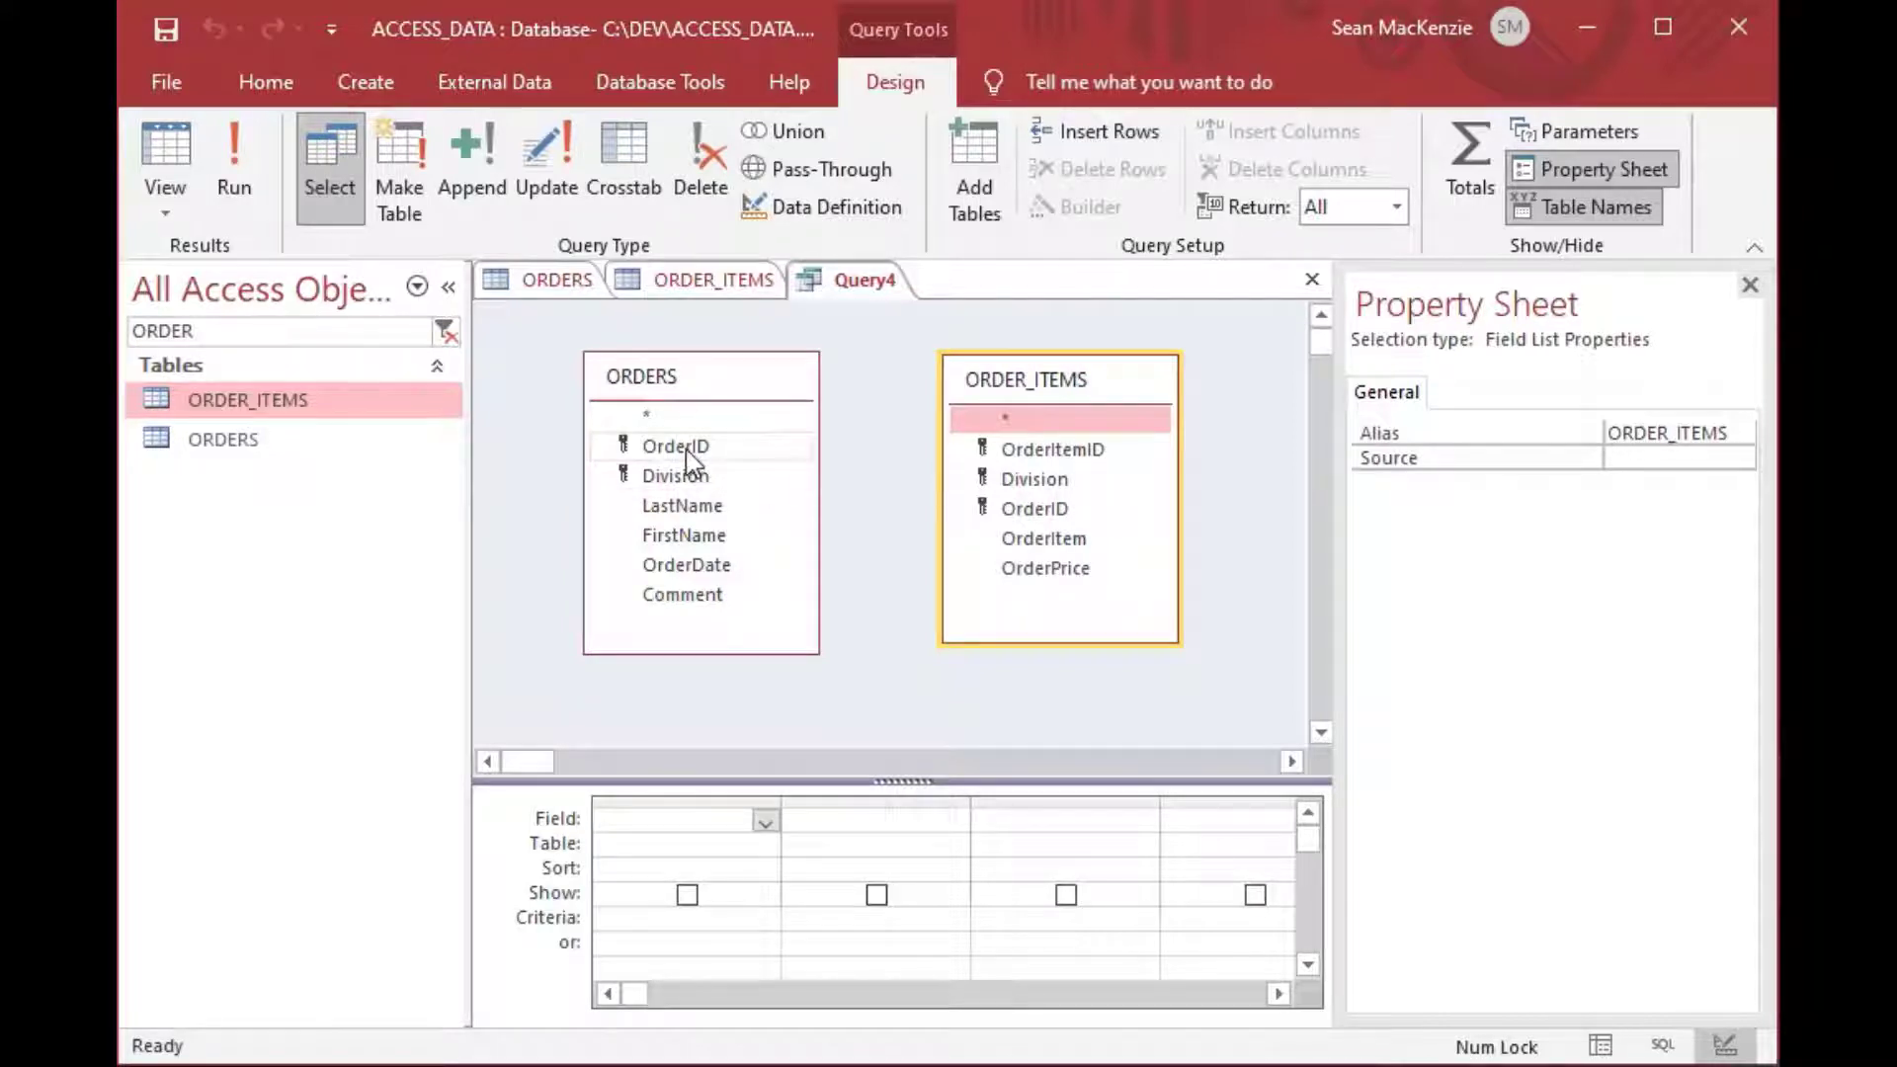
Join the two tables on OrderID and add LastName, FirstName, OrderDate, OrderItem, OrderPrice and Comment to the query grid.
left_click_drag(687, 450, 1019, 516)
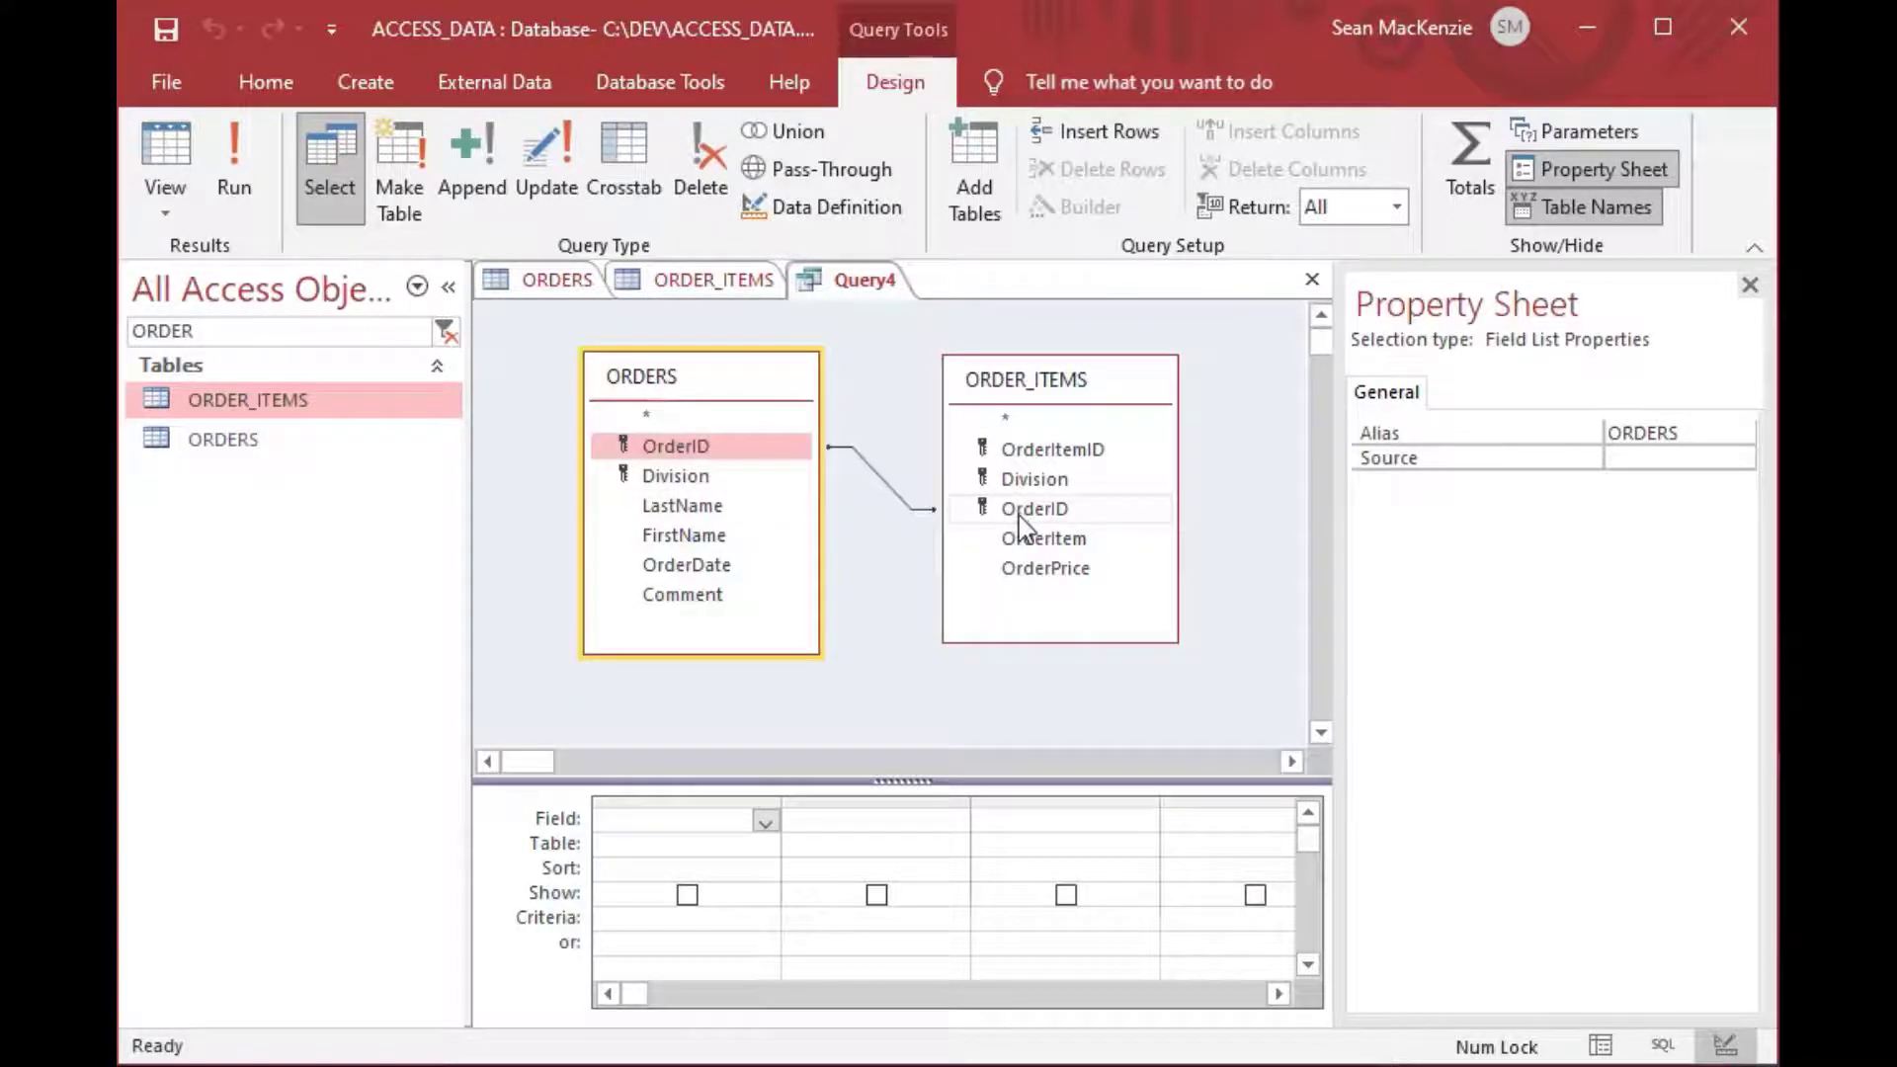
double_click(684, 505)
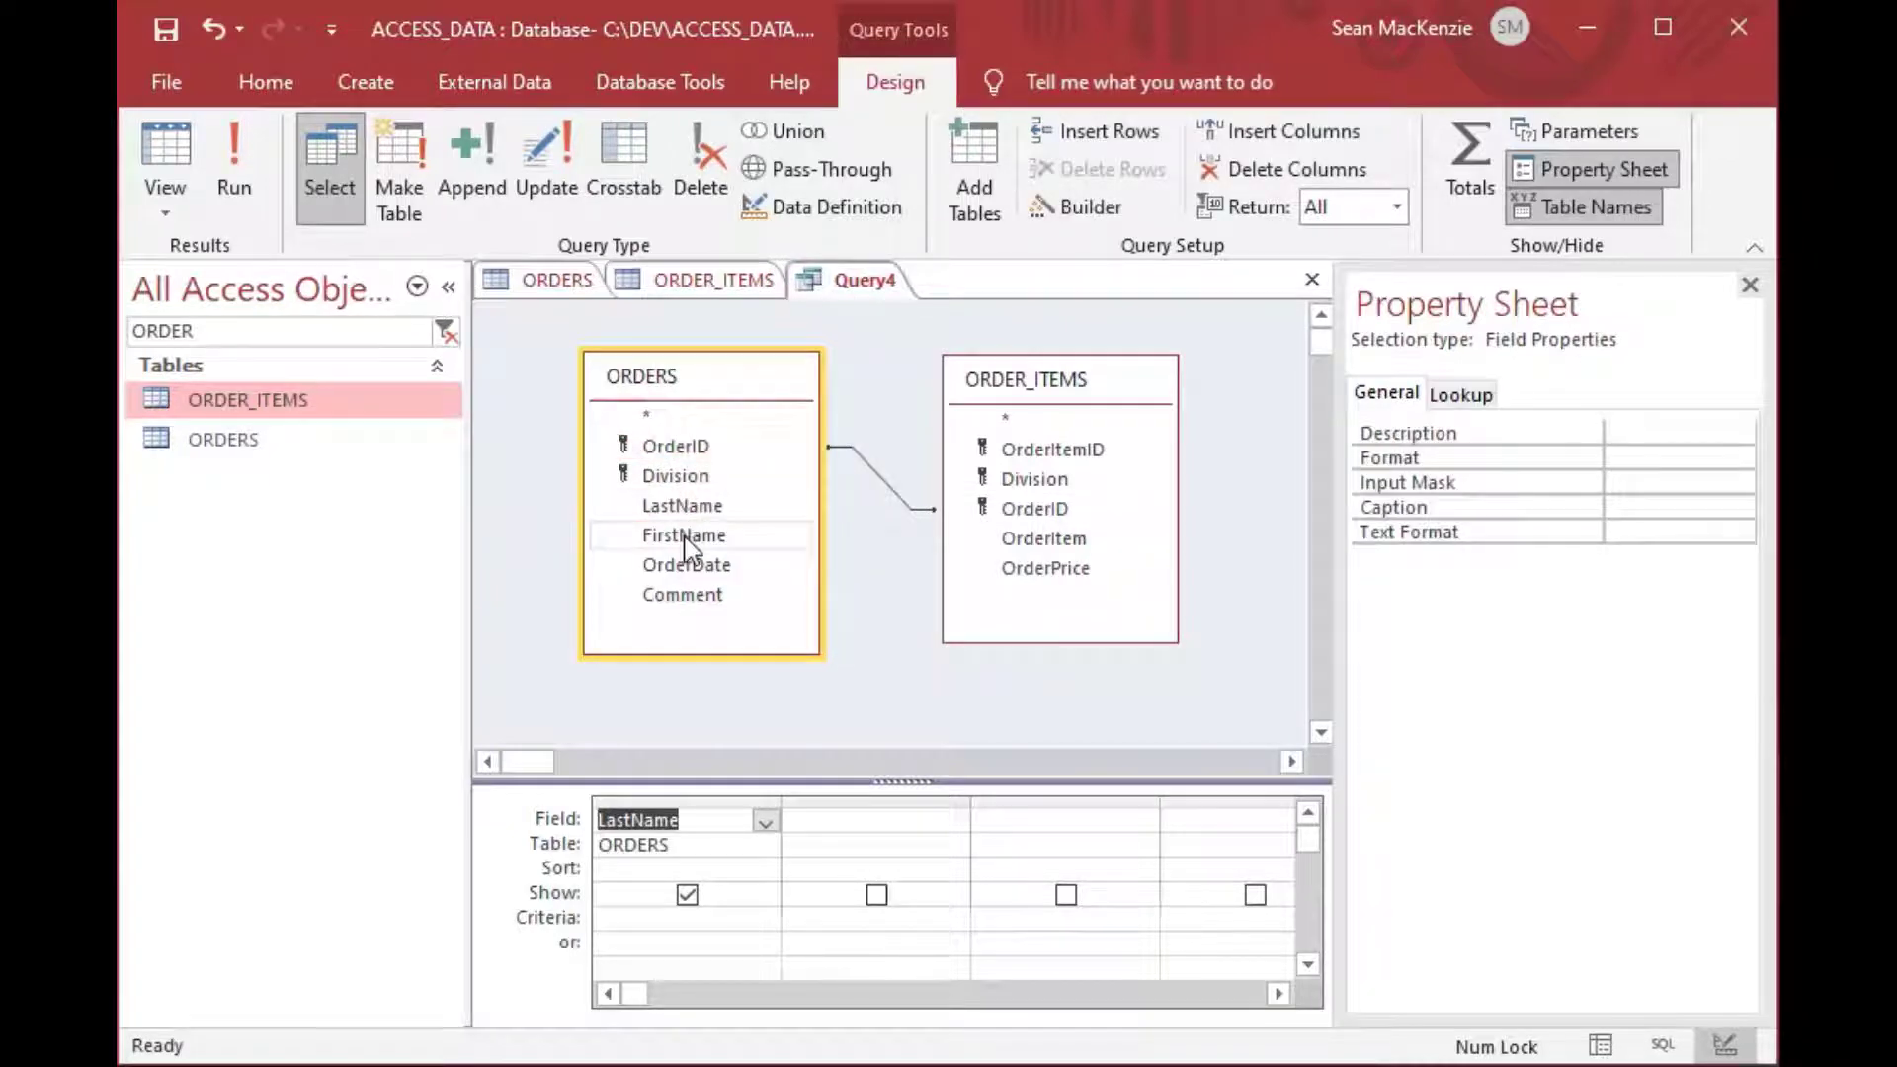
double_click(683, 534)
double_click(691, 566)
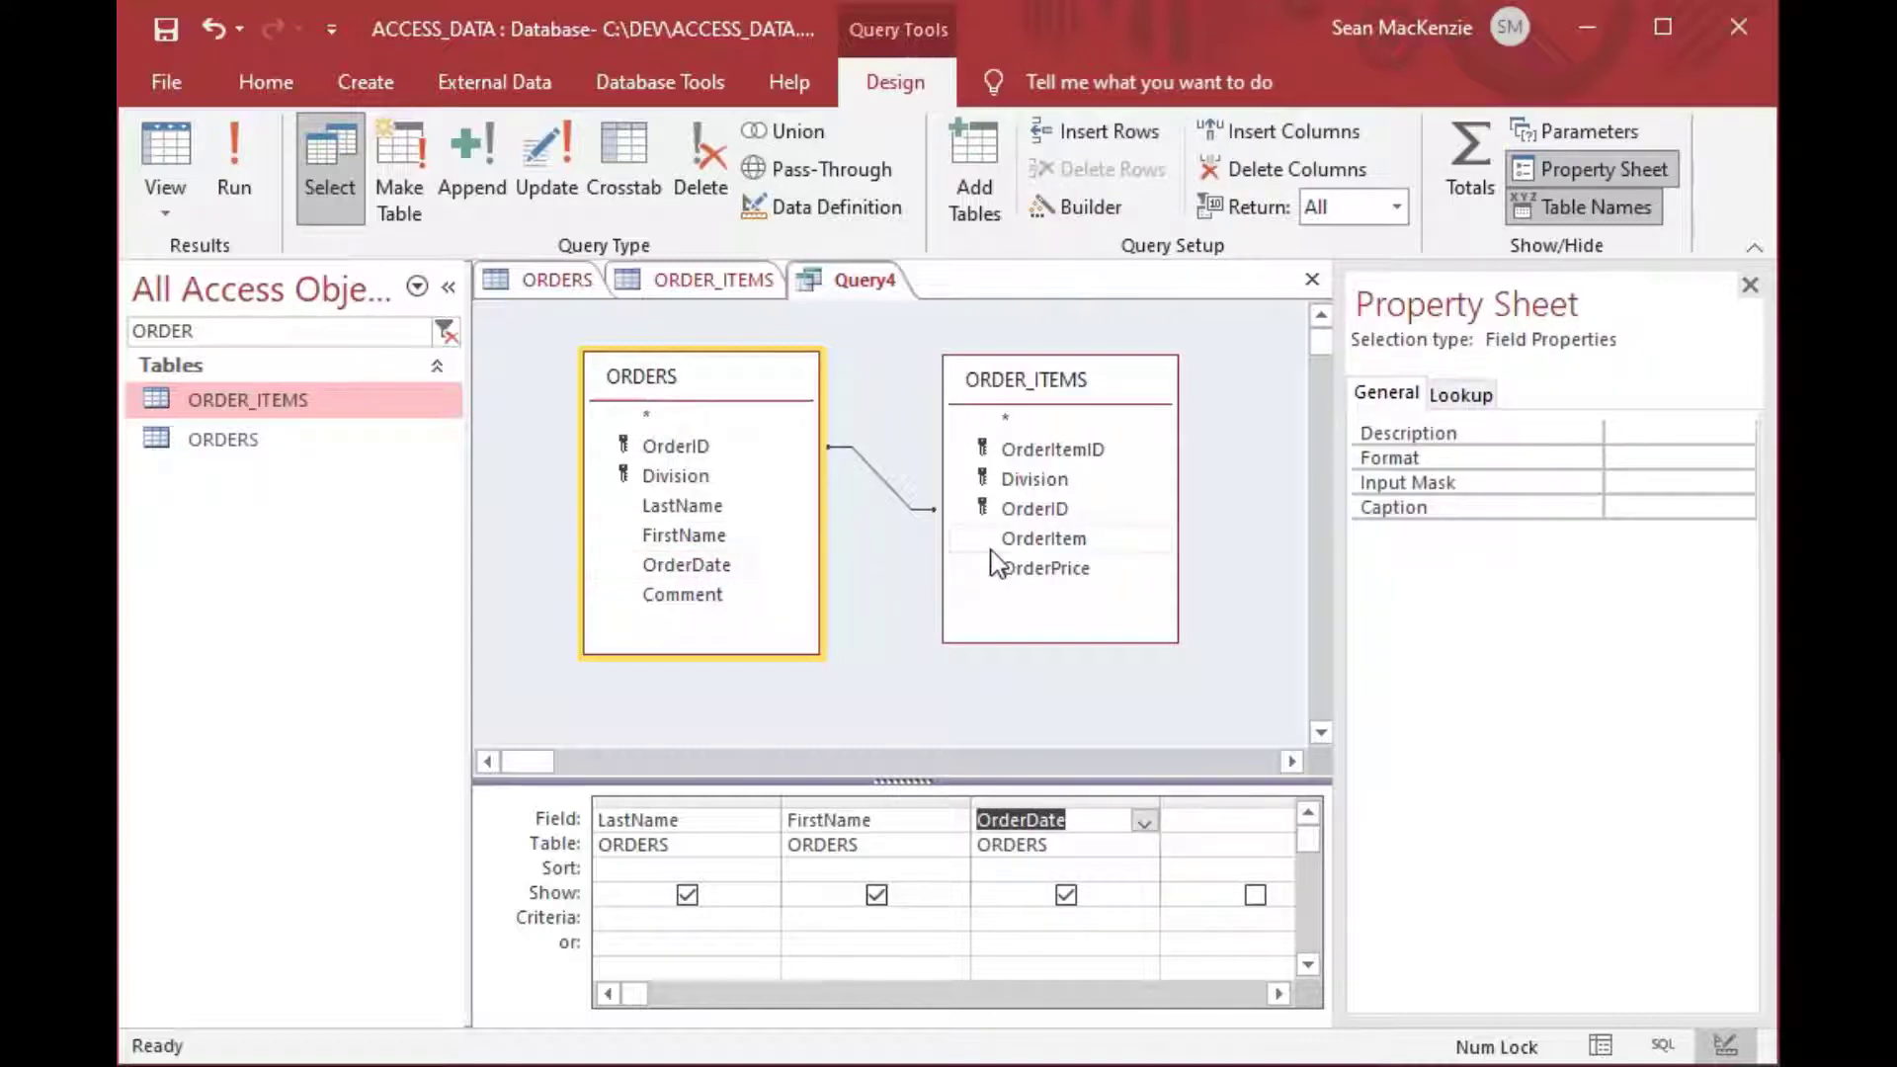
double_click(1033, 540)
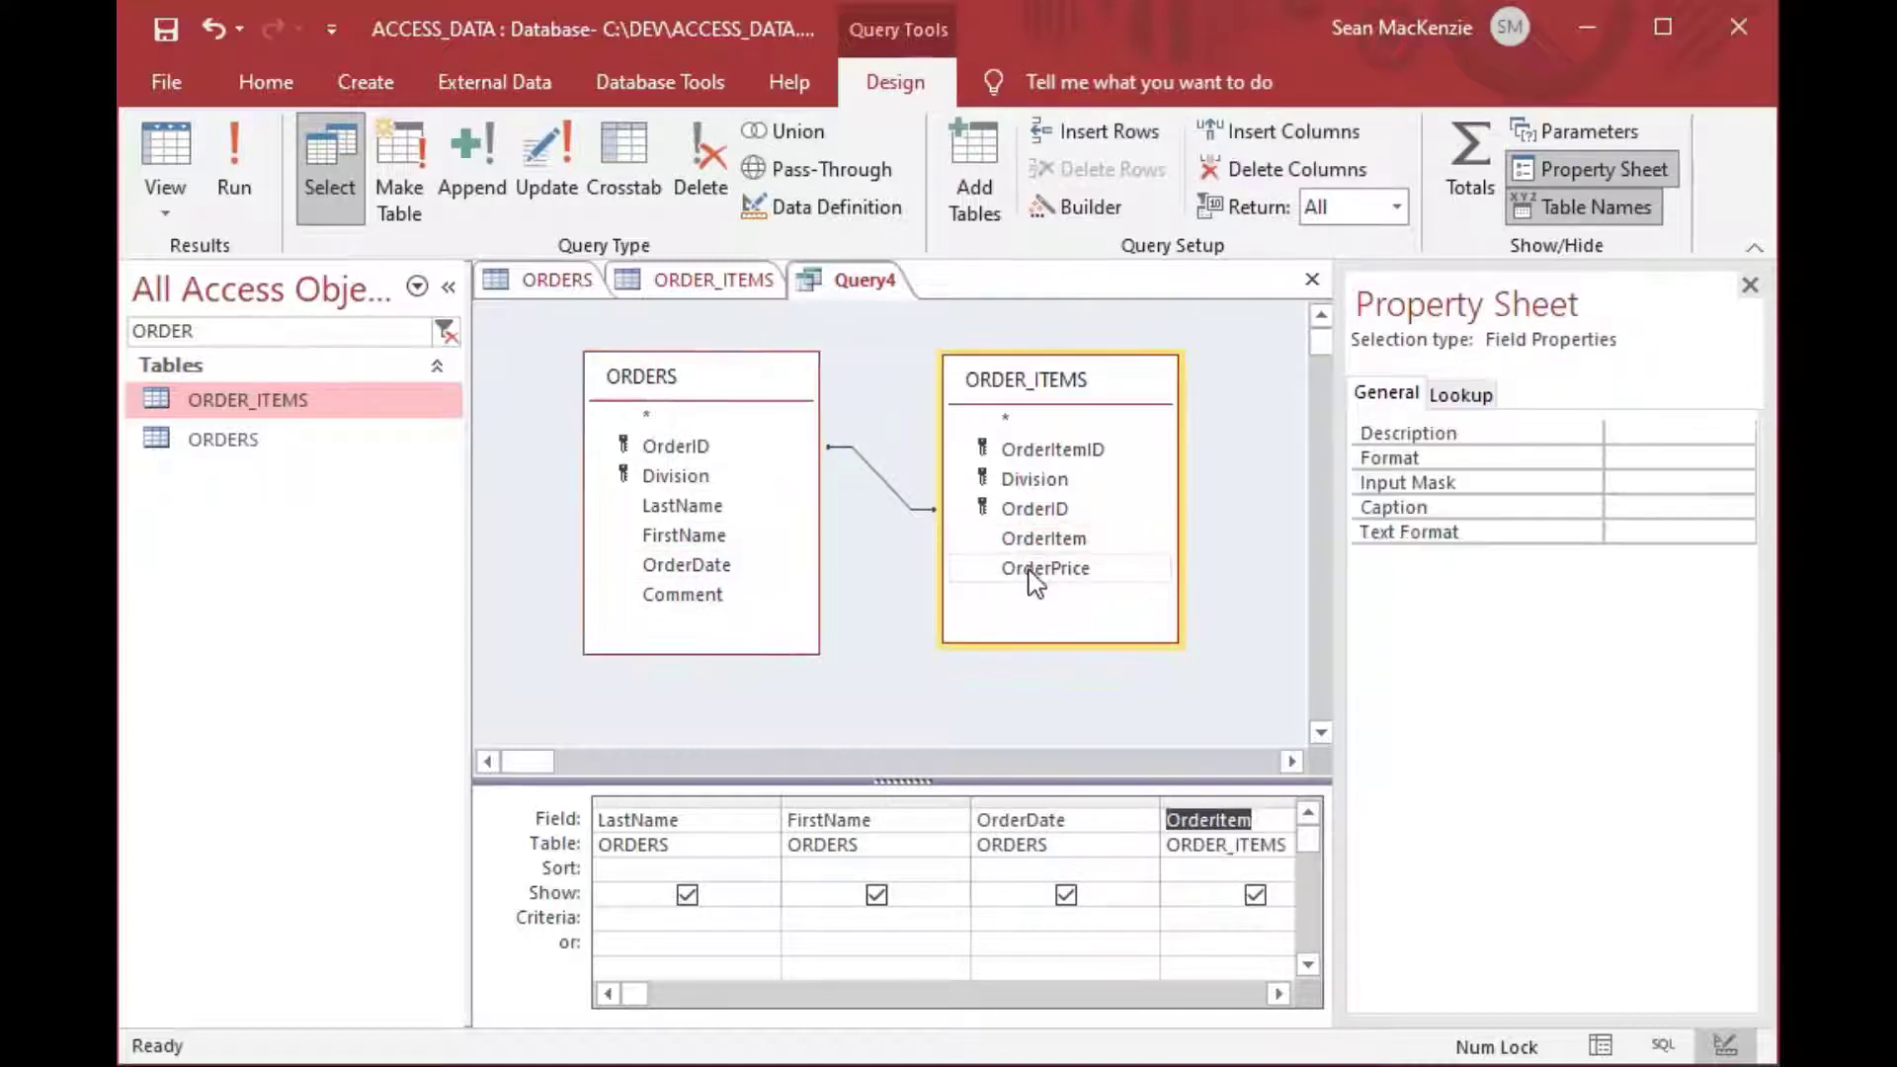
double_click(661, 597)
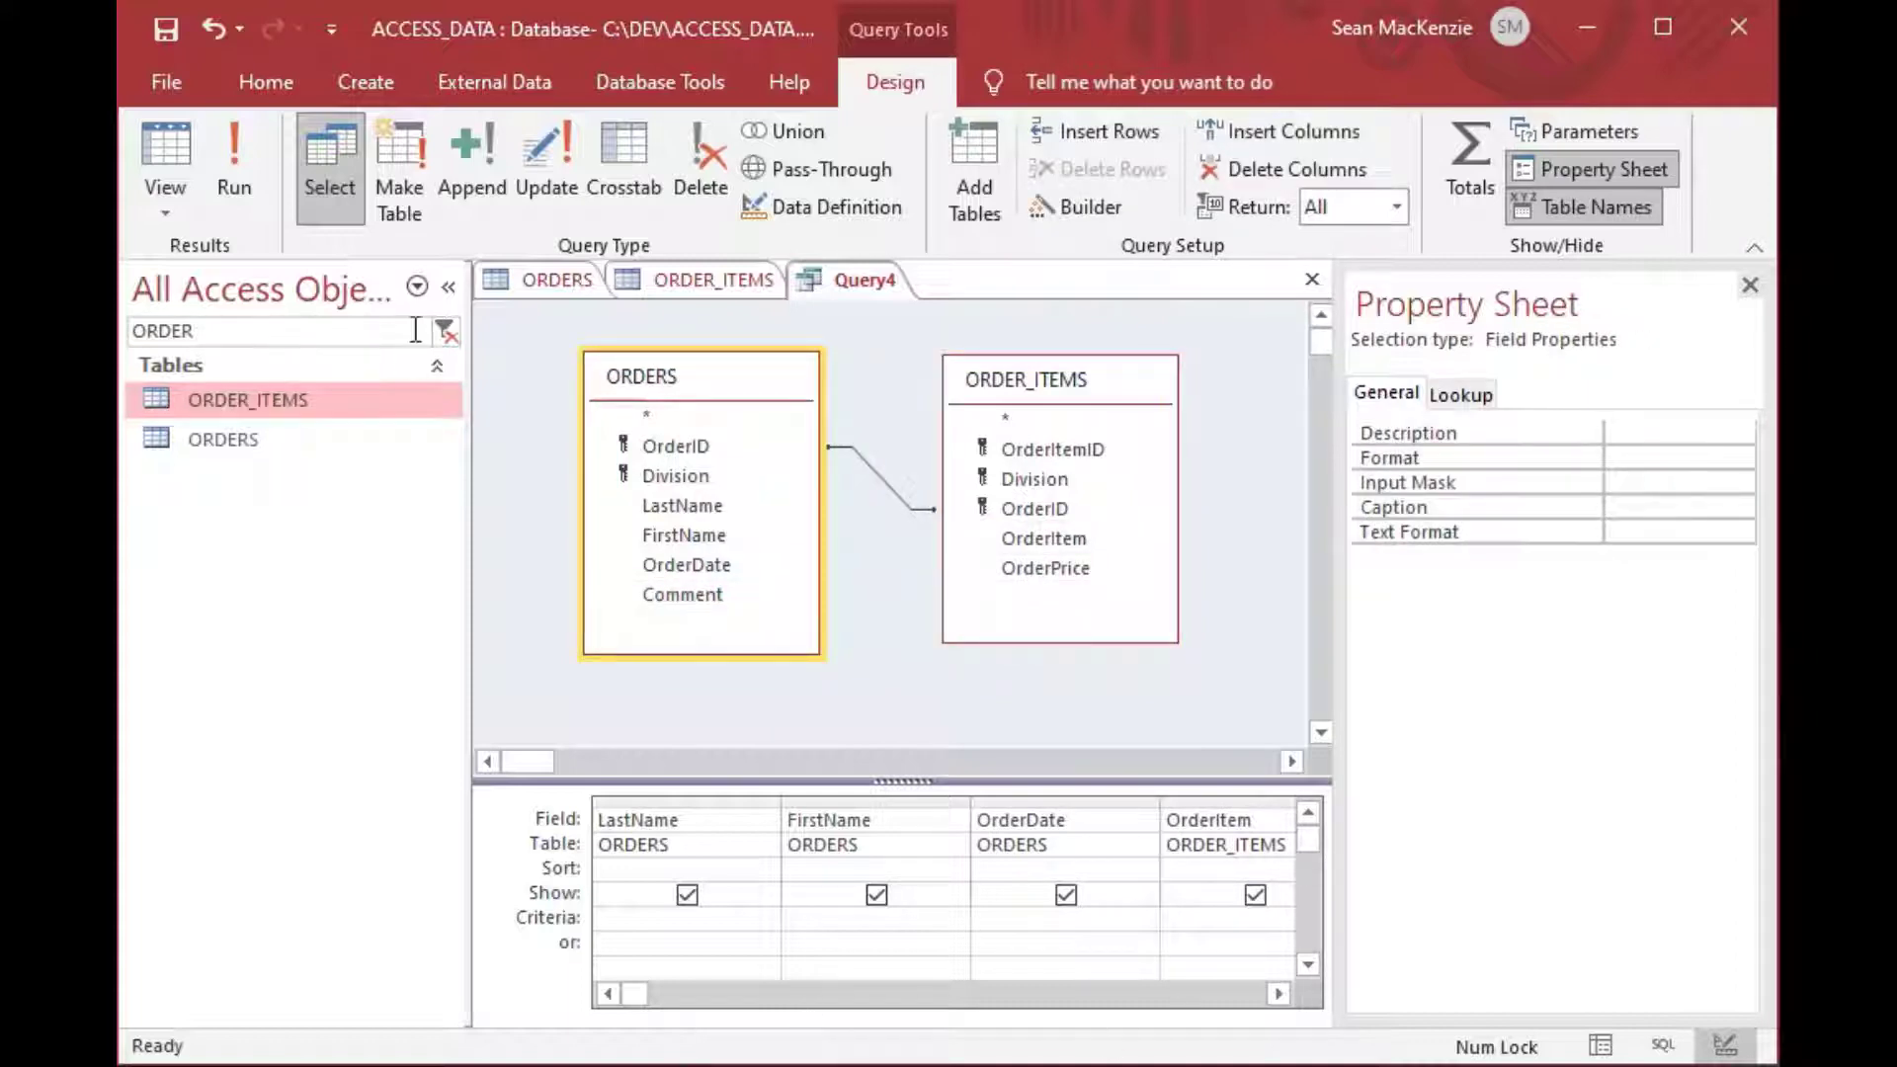
Collapse the navigation pane and review all the fields in the query grid.
left_click(447, 288)
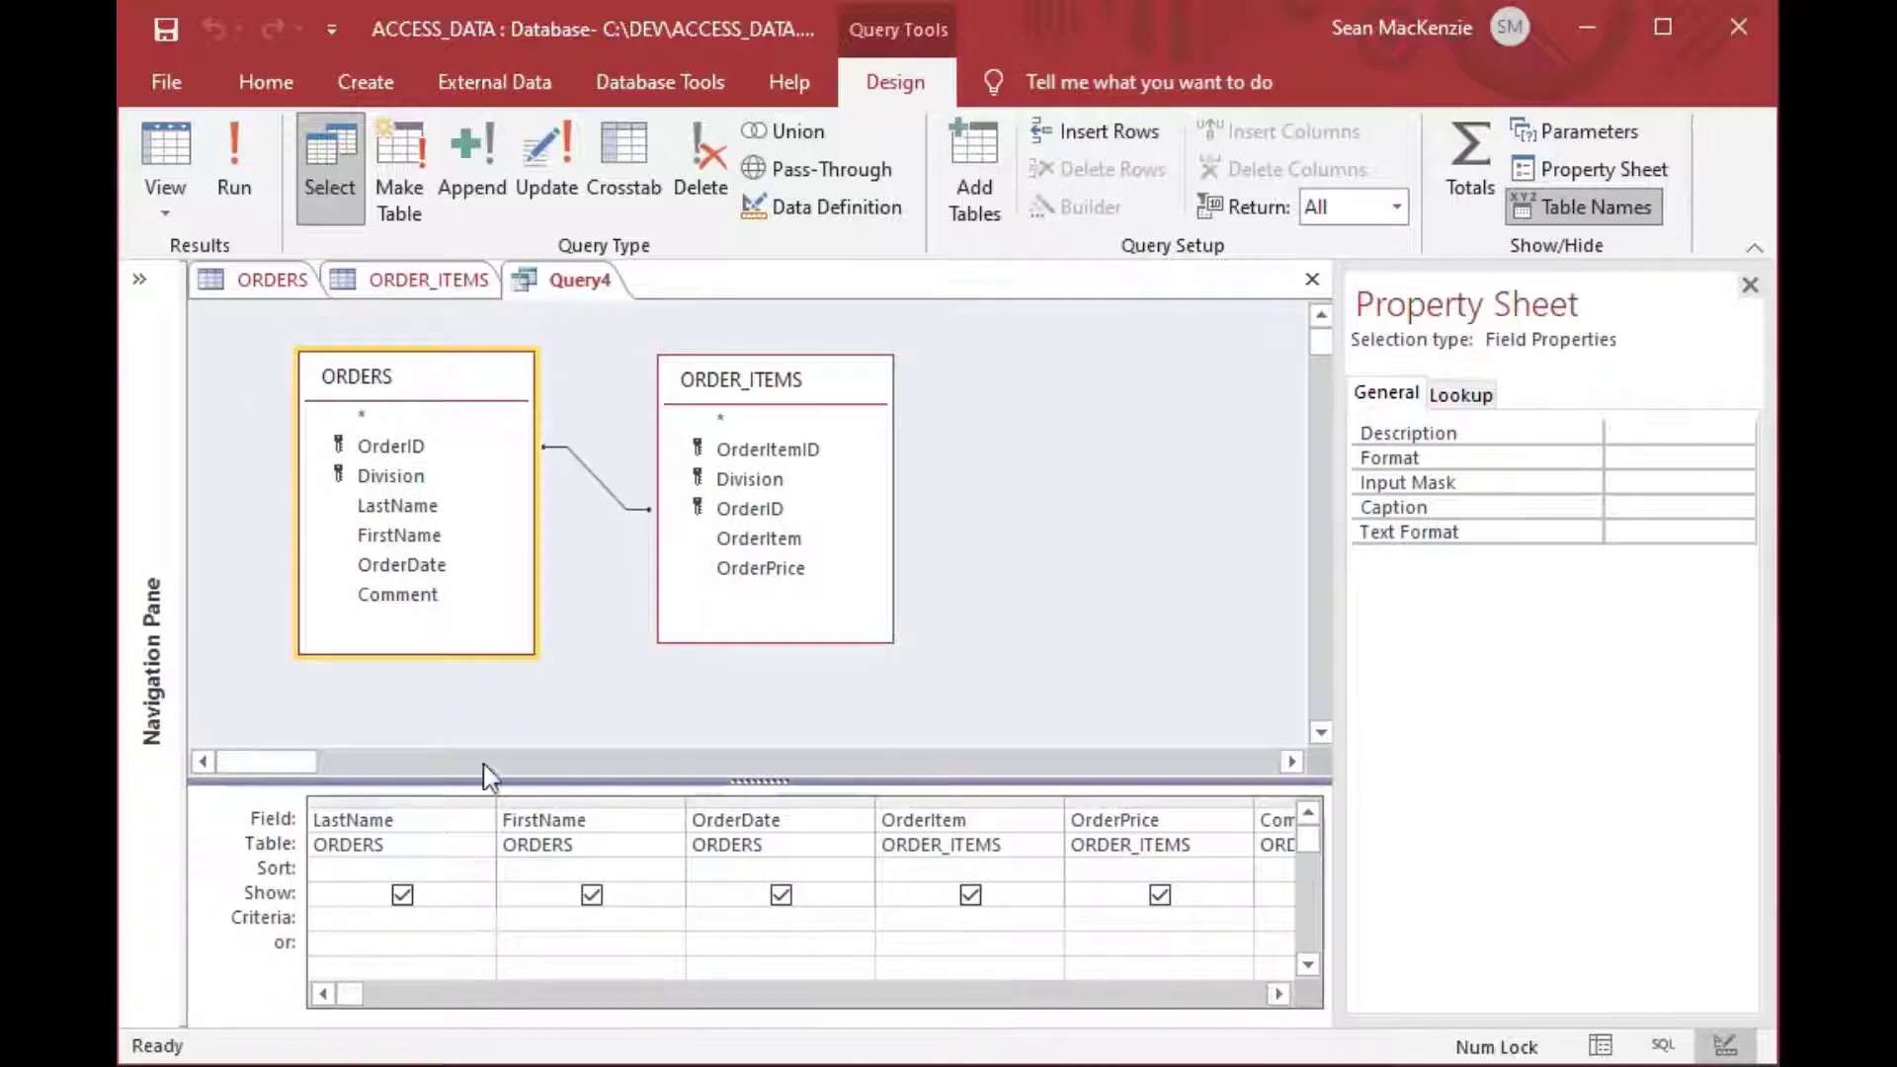
left_click(405, 816)
key("Tab")
key("Tab")
key("Tab")
key("Tab")
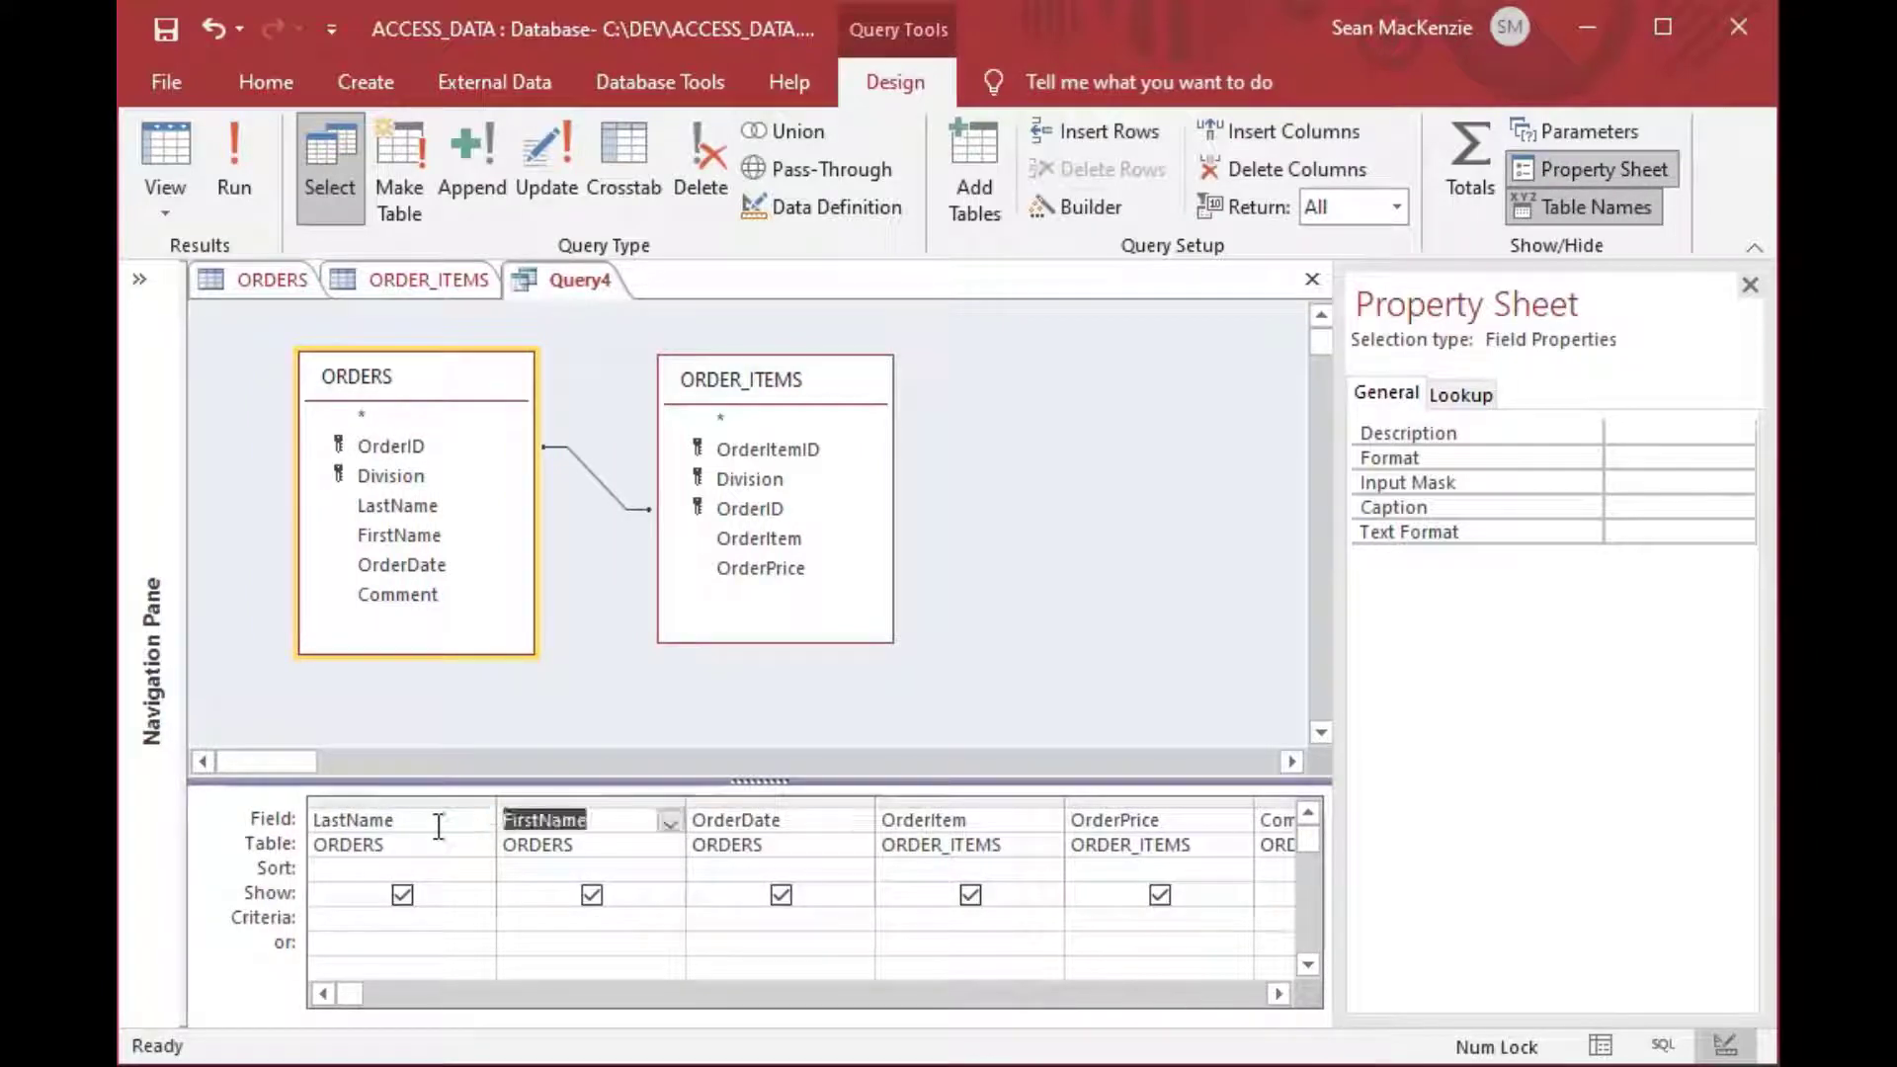
key("Tab")
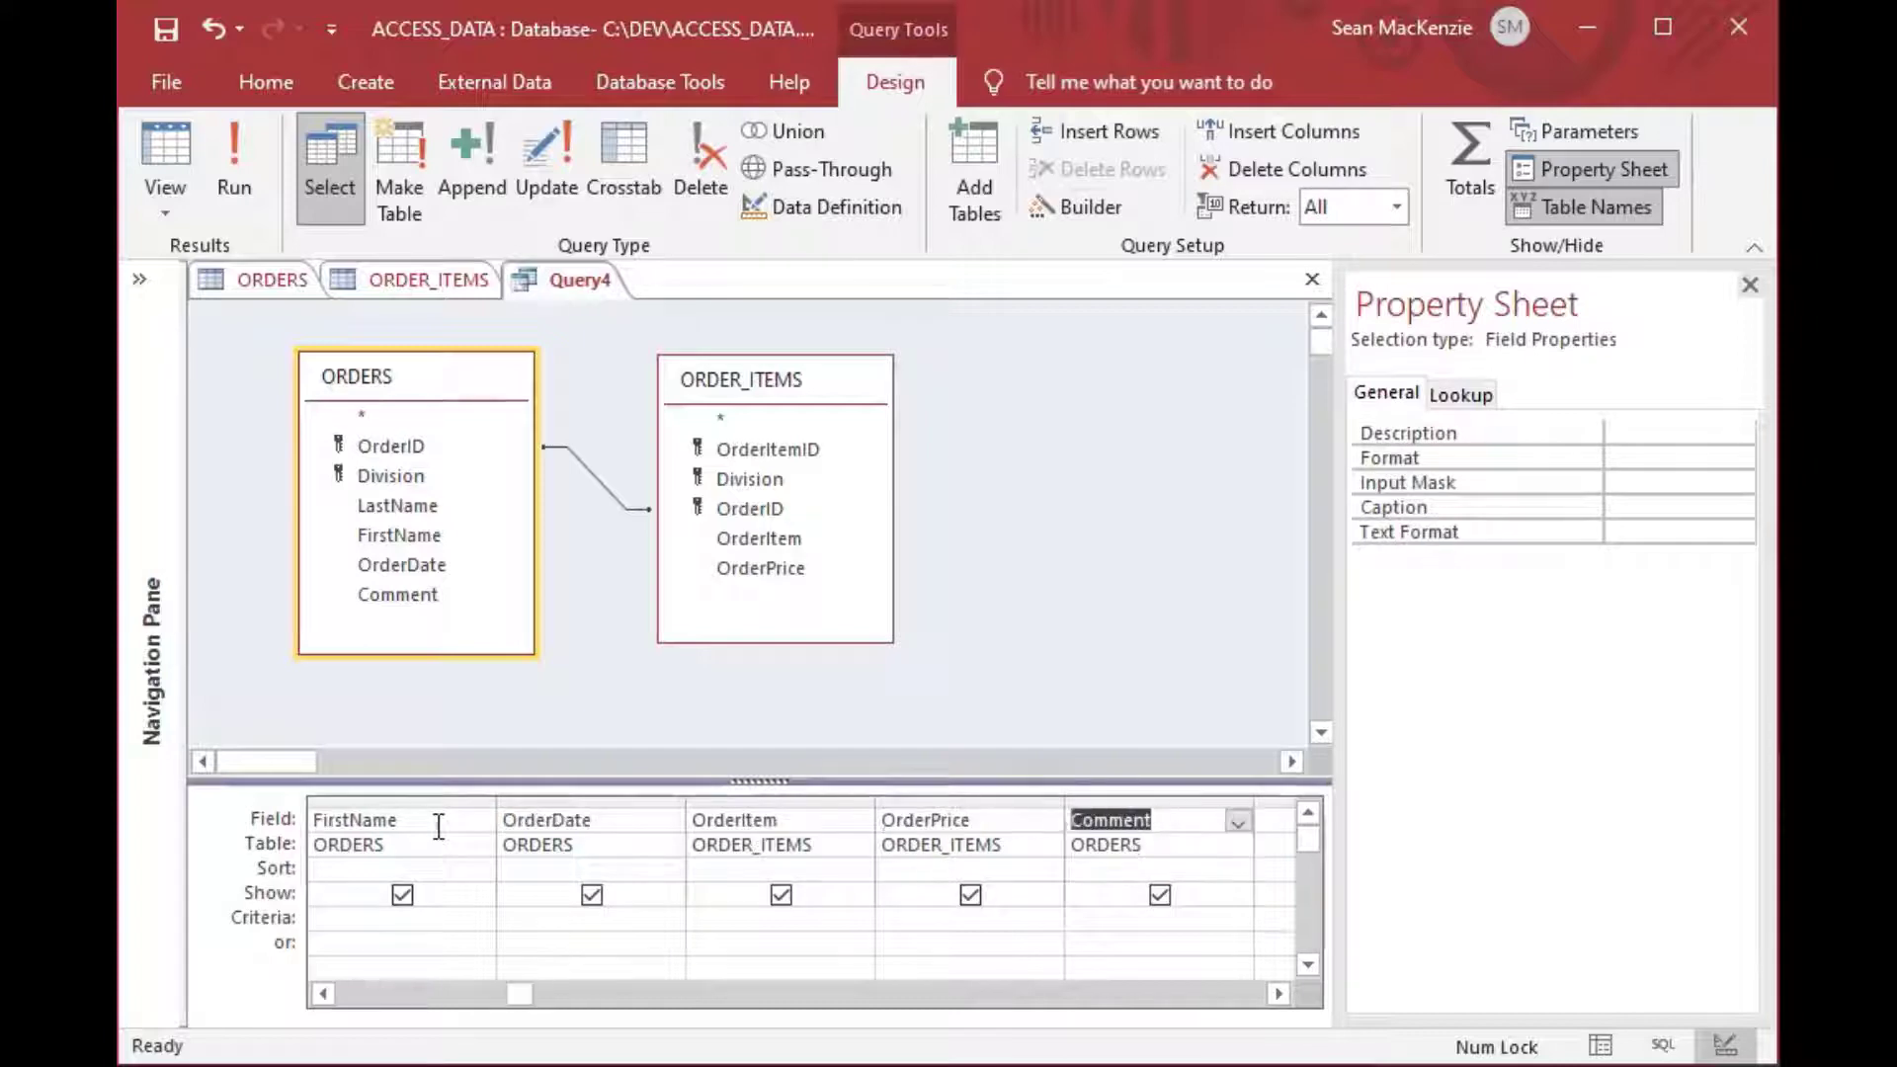
key("shift+Tab")
key("shift+Tab")
key("shift+Tab")
key("shift+Tab")
key("shift+Tab")
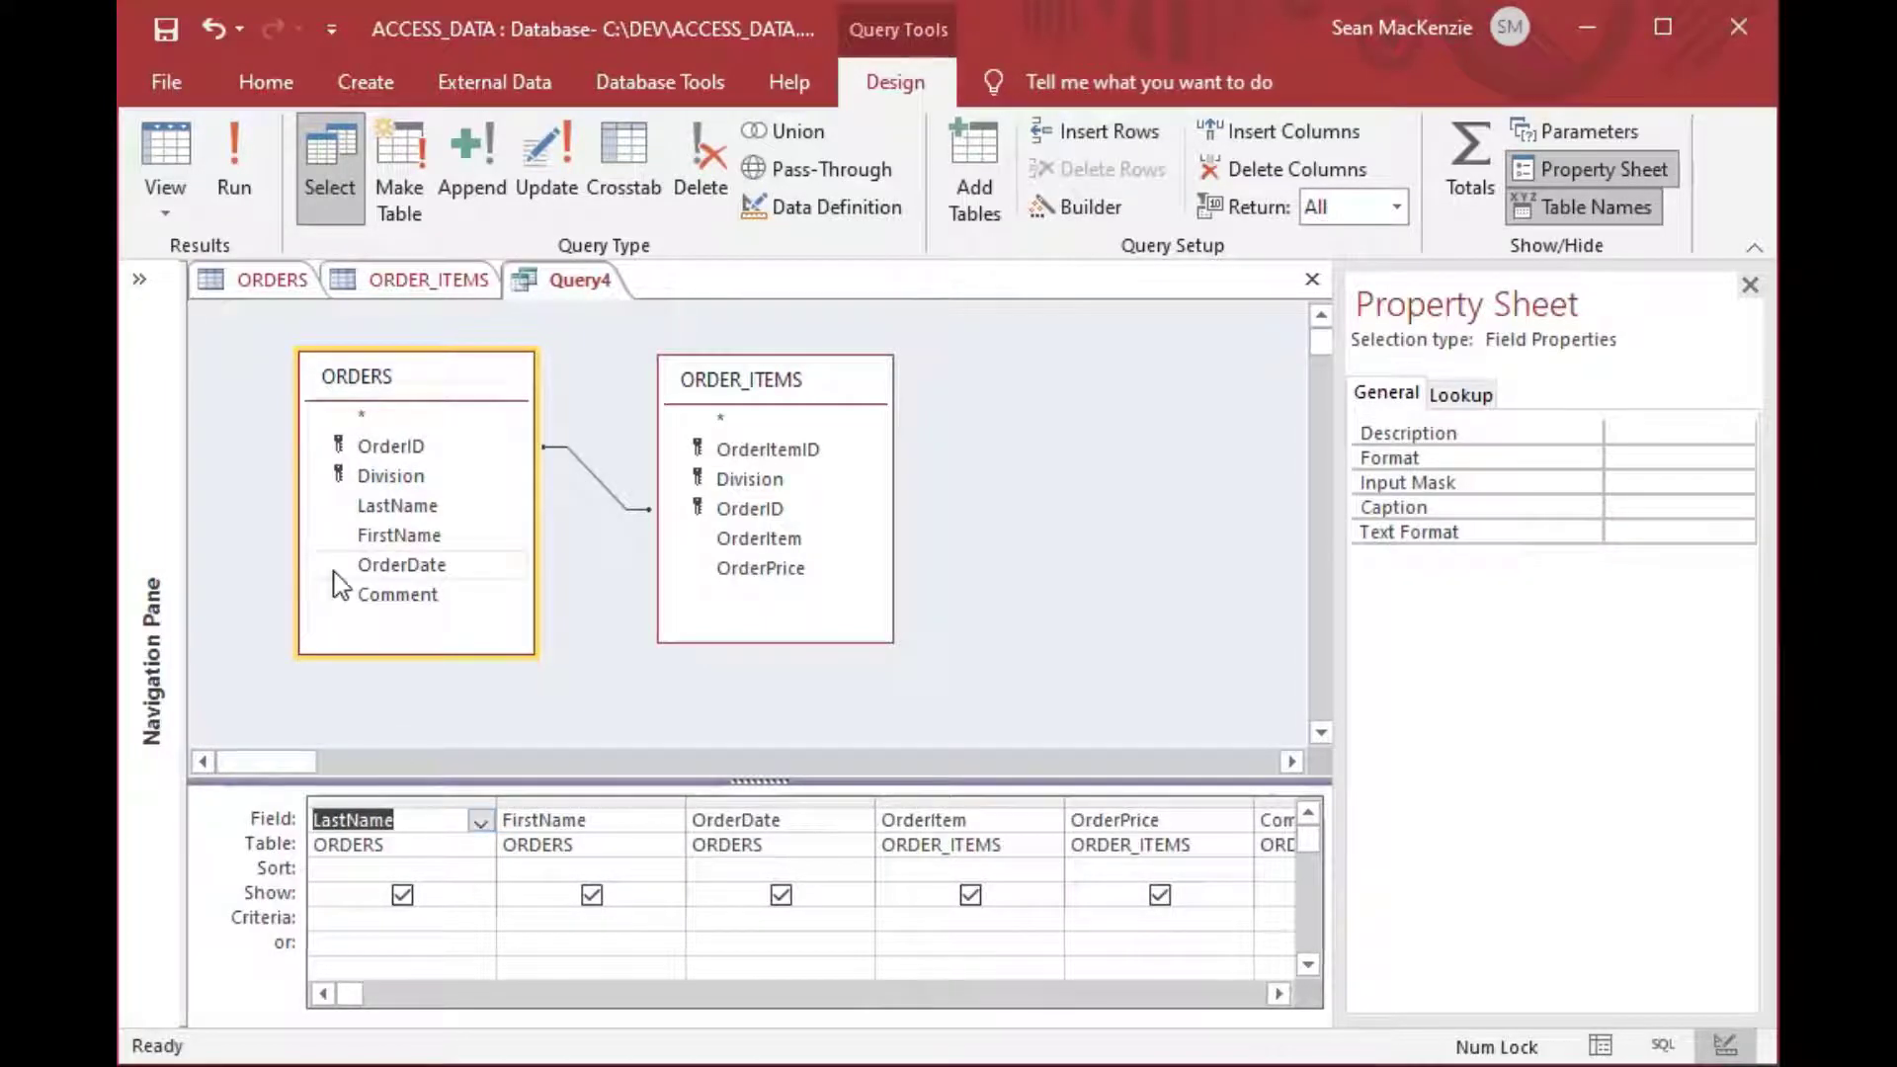
Show the query results as a datasheet and examine the repeated rows for the first customer.
left_click(165, 158)
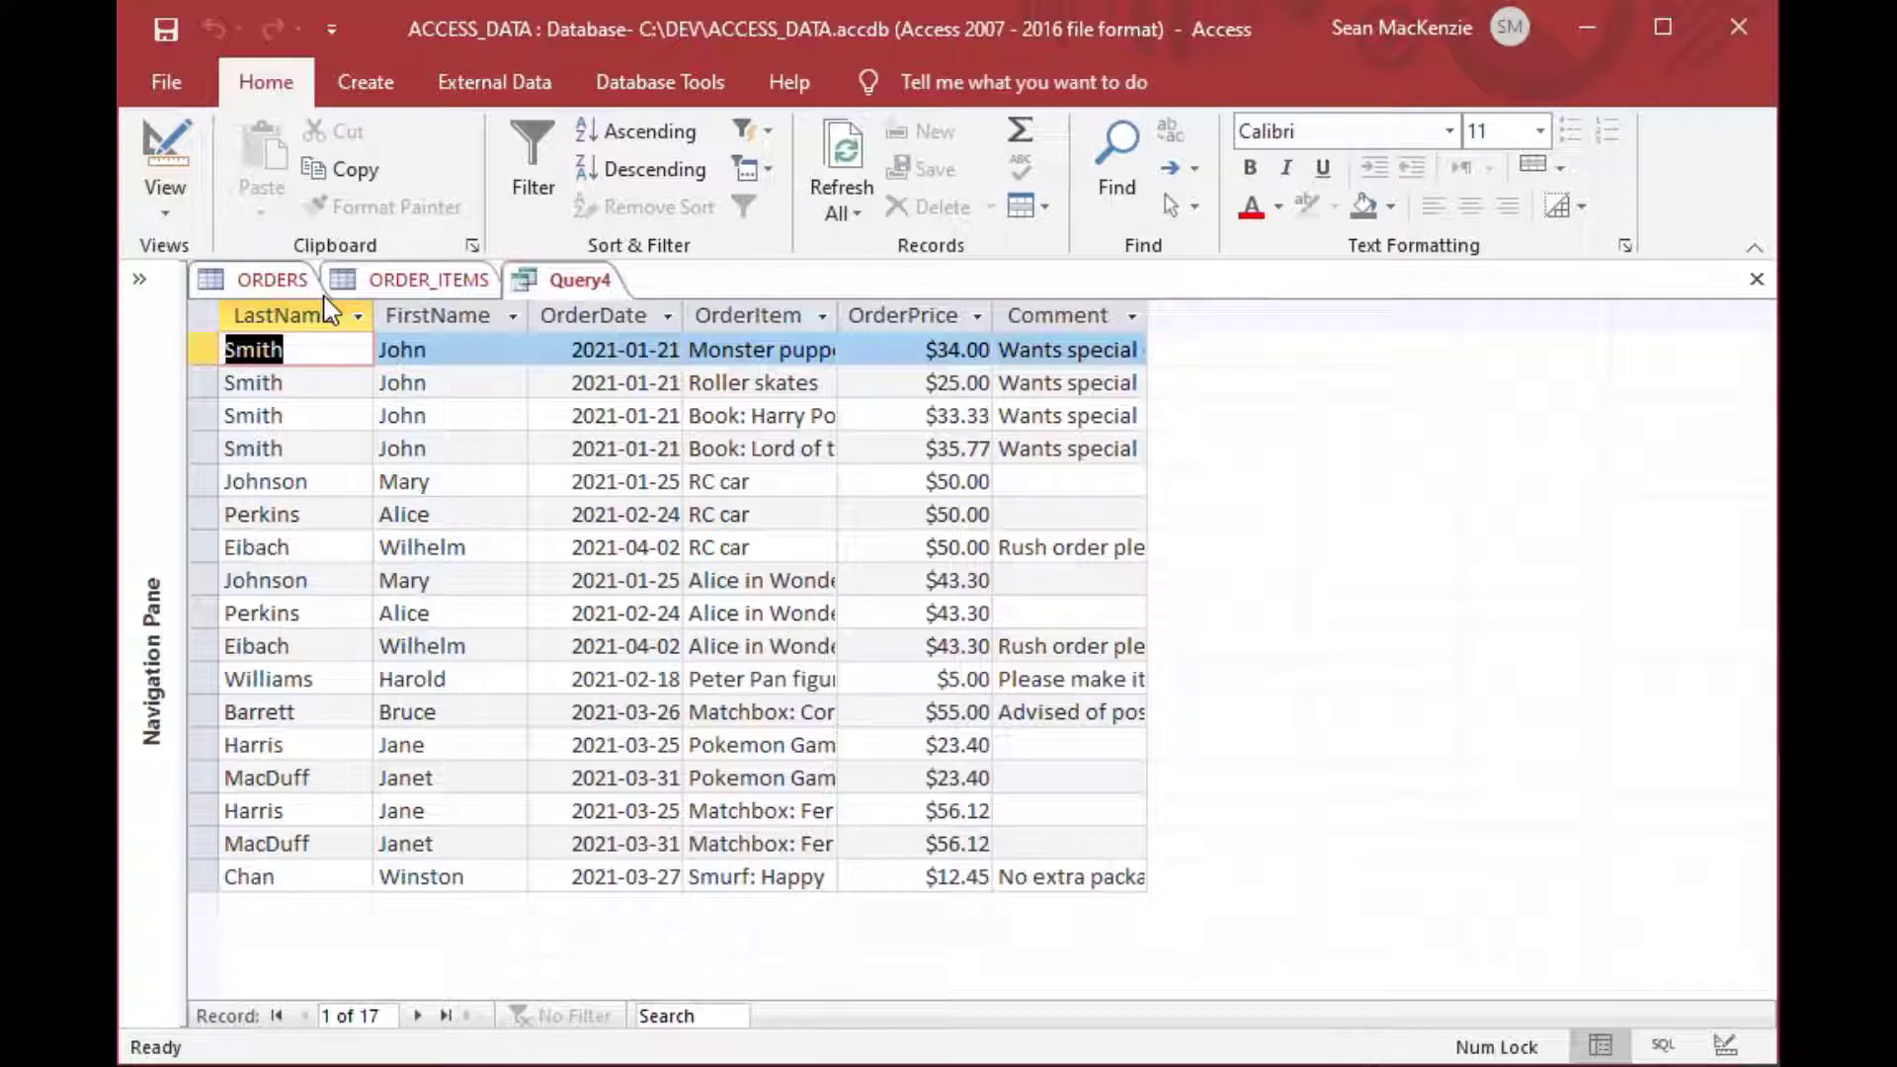
double_click(329, 450)
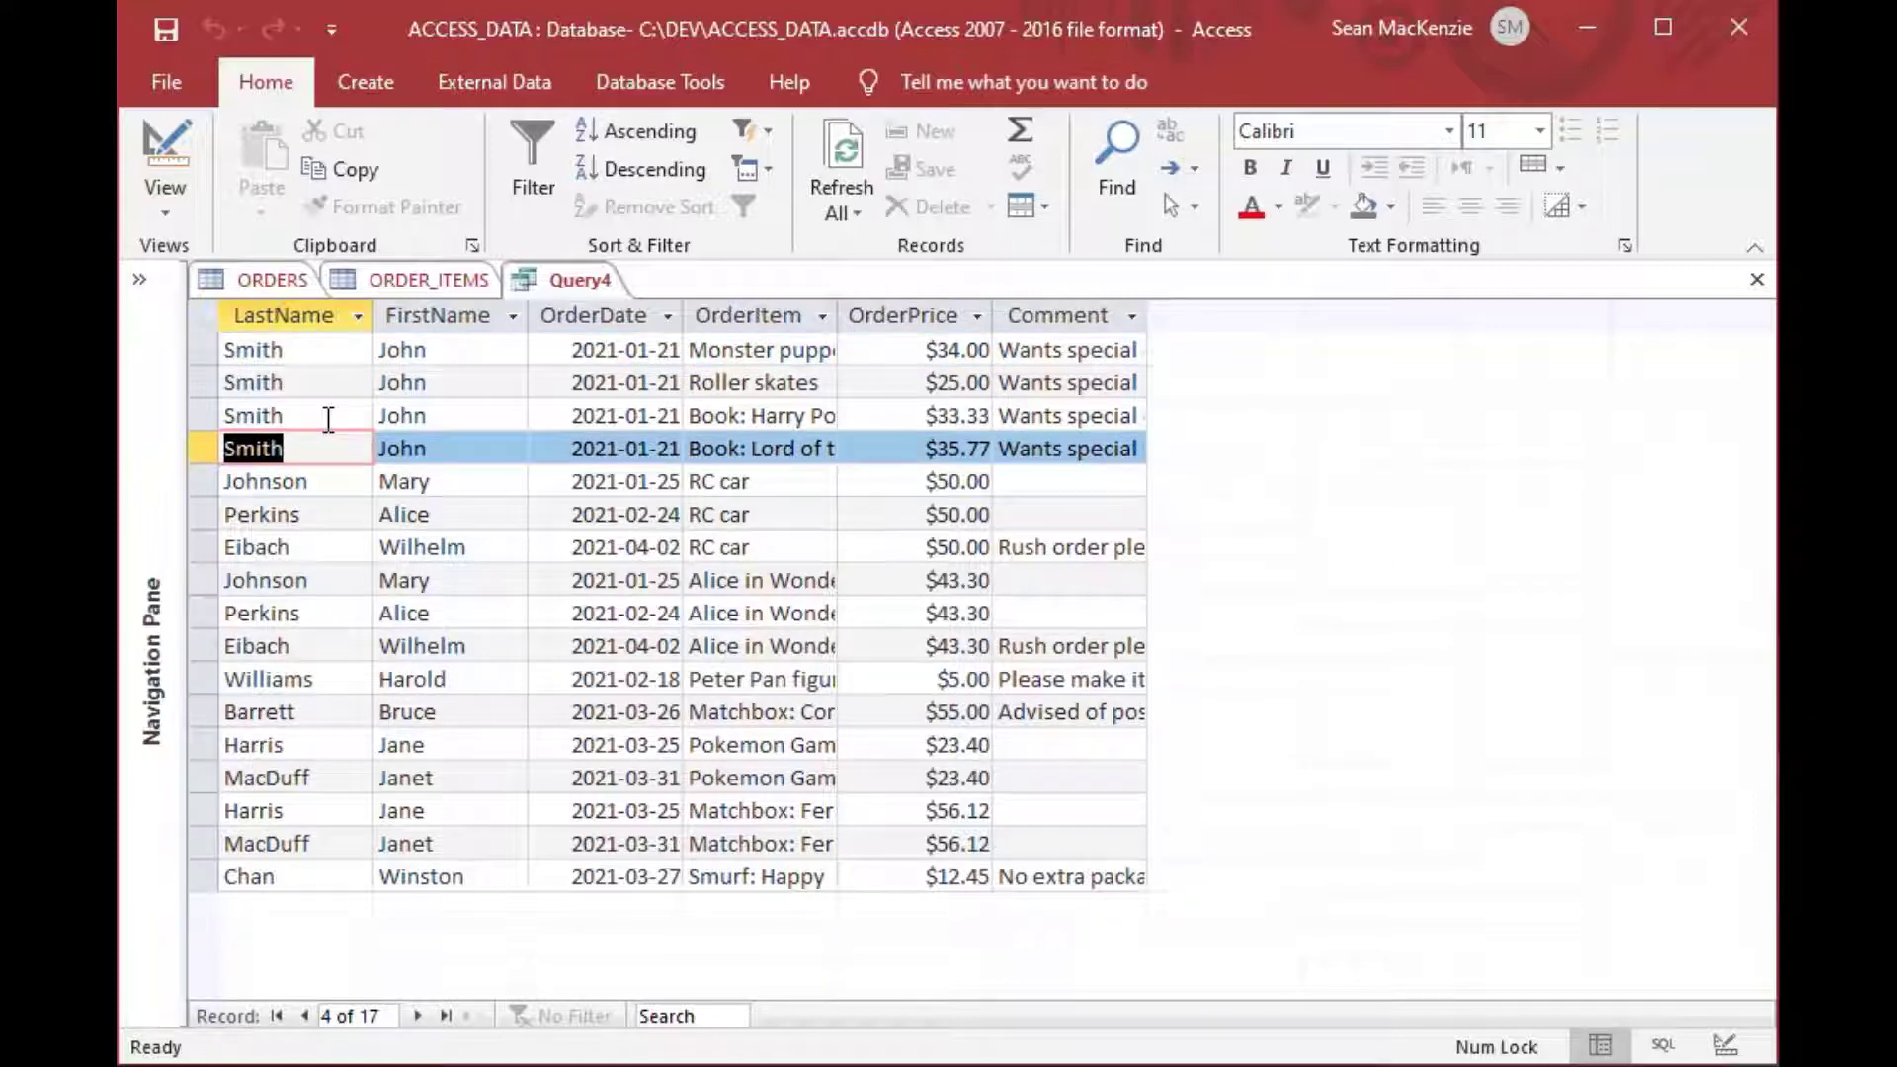
double_click(328, 416)
double_click(325, 384)
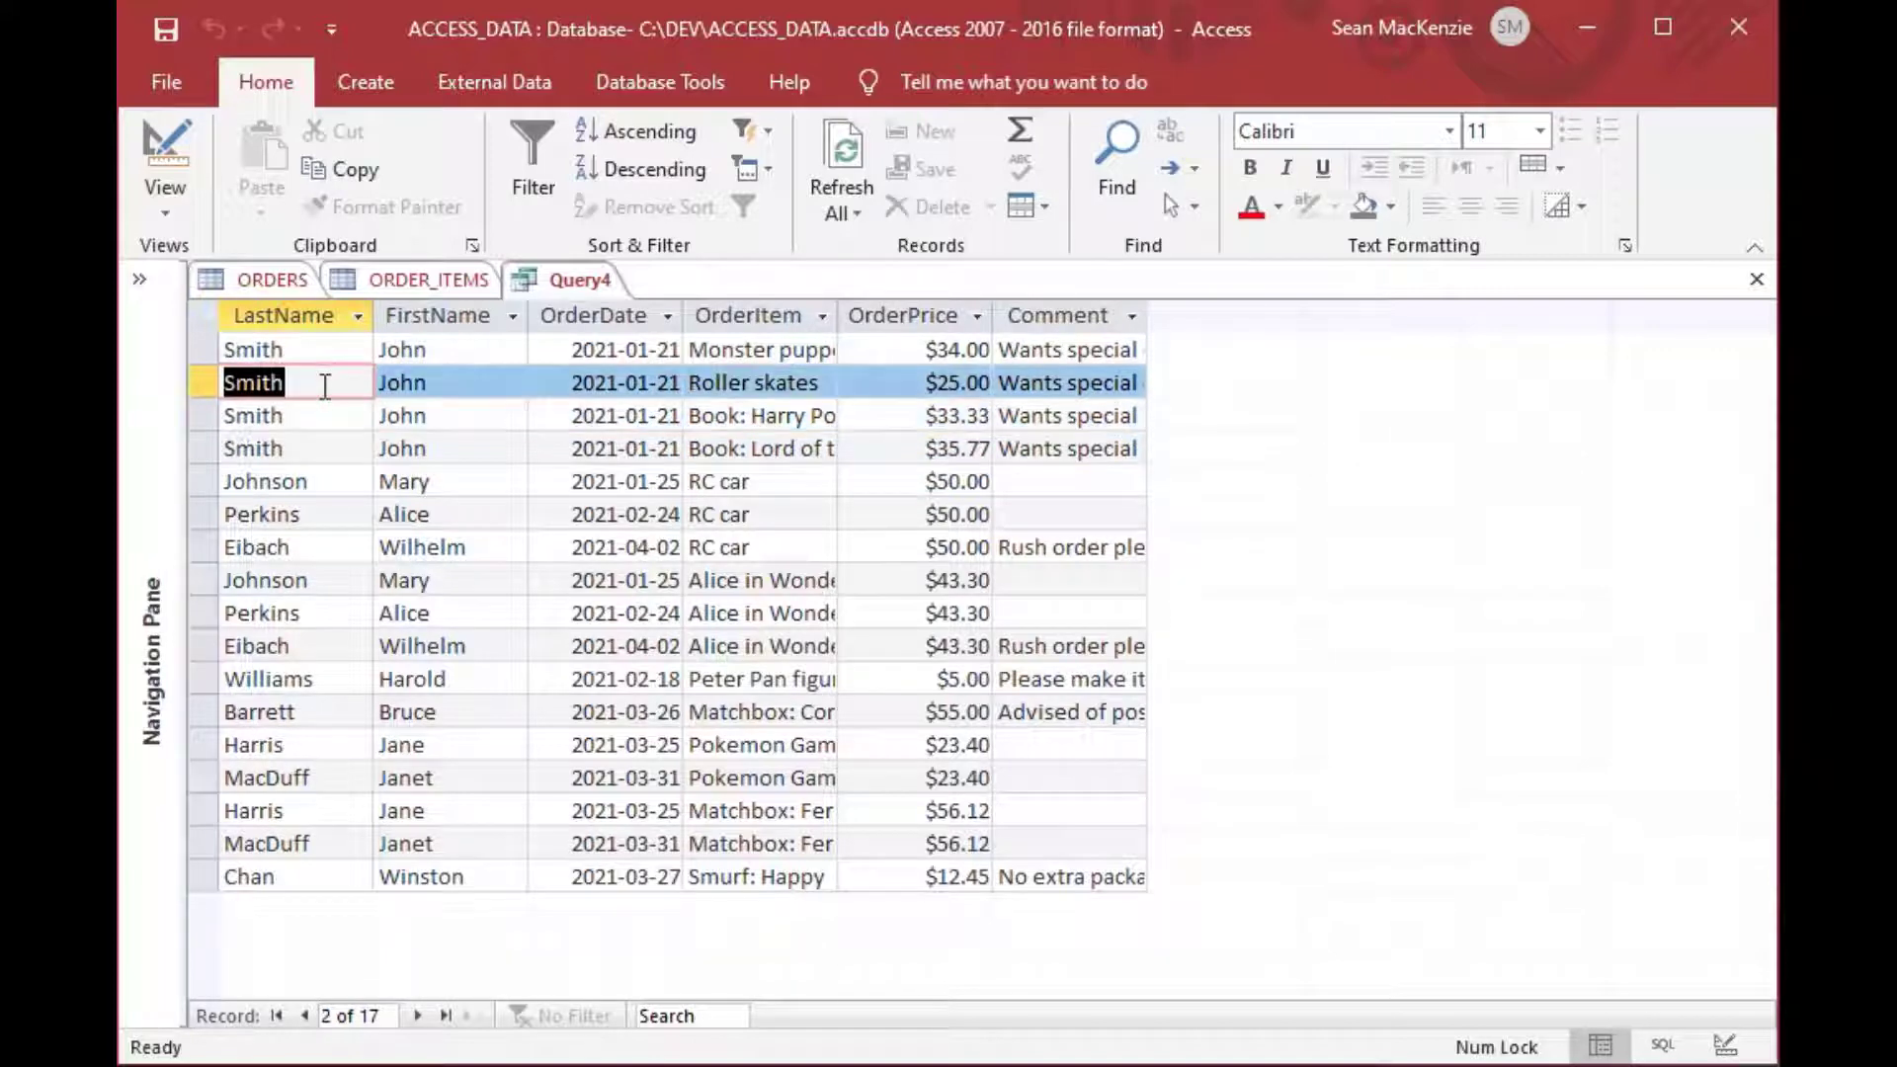
double_click(335, 350)
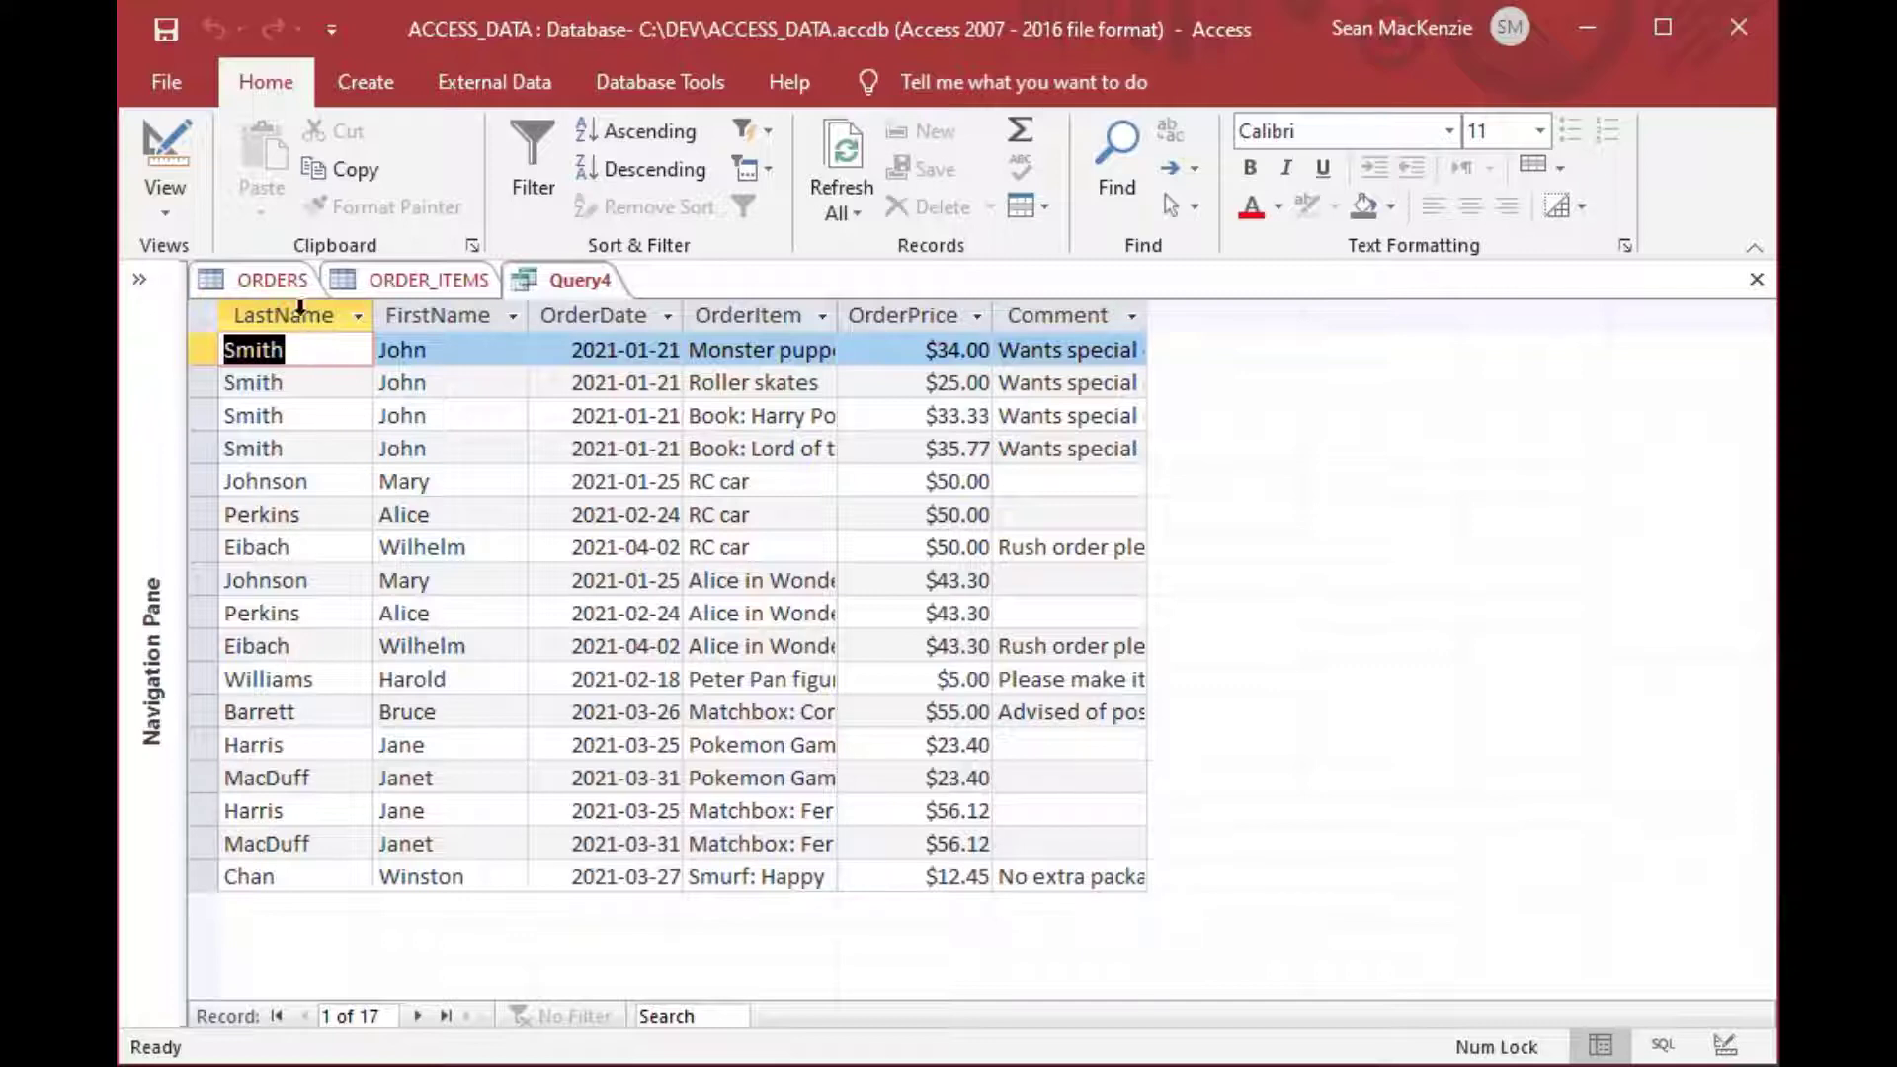
Add OrderID from ORDERS as the query's first column and show the results again.
left_click(168, 151)
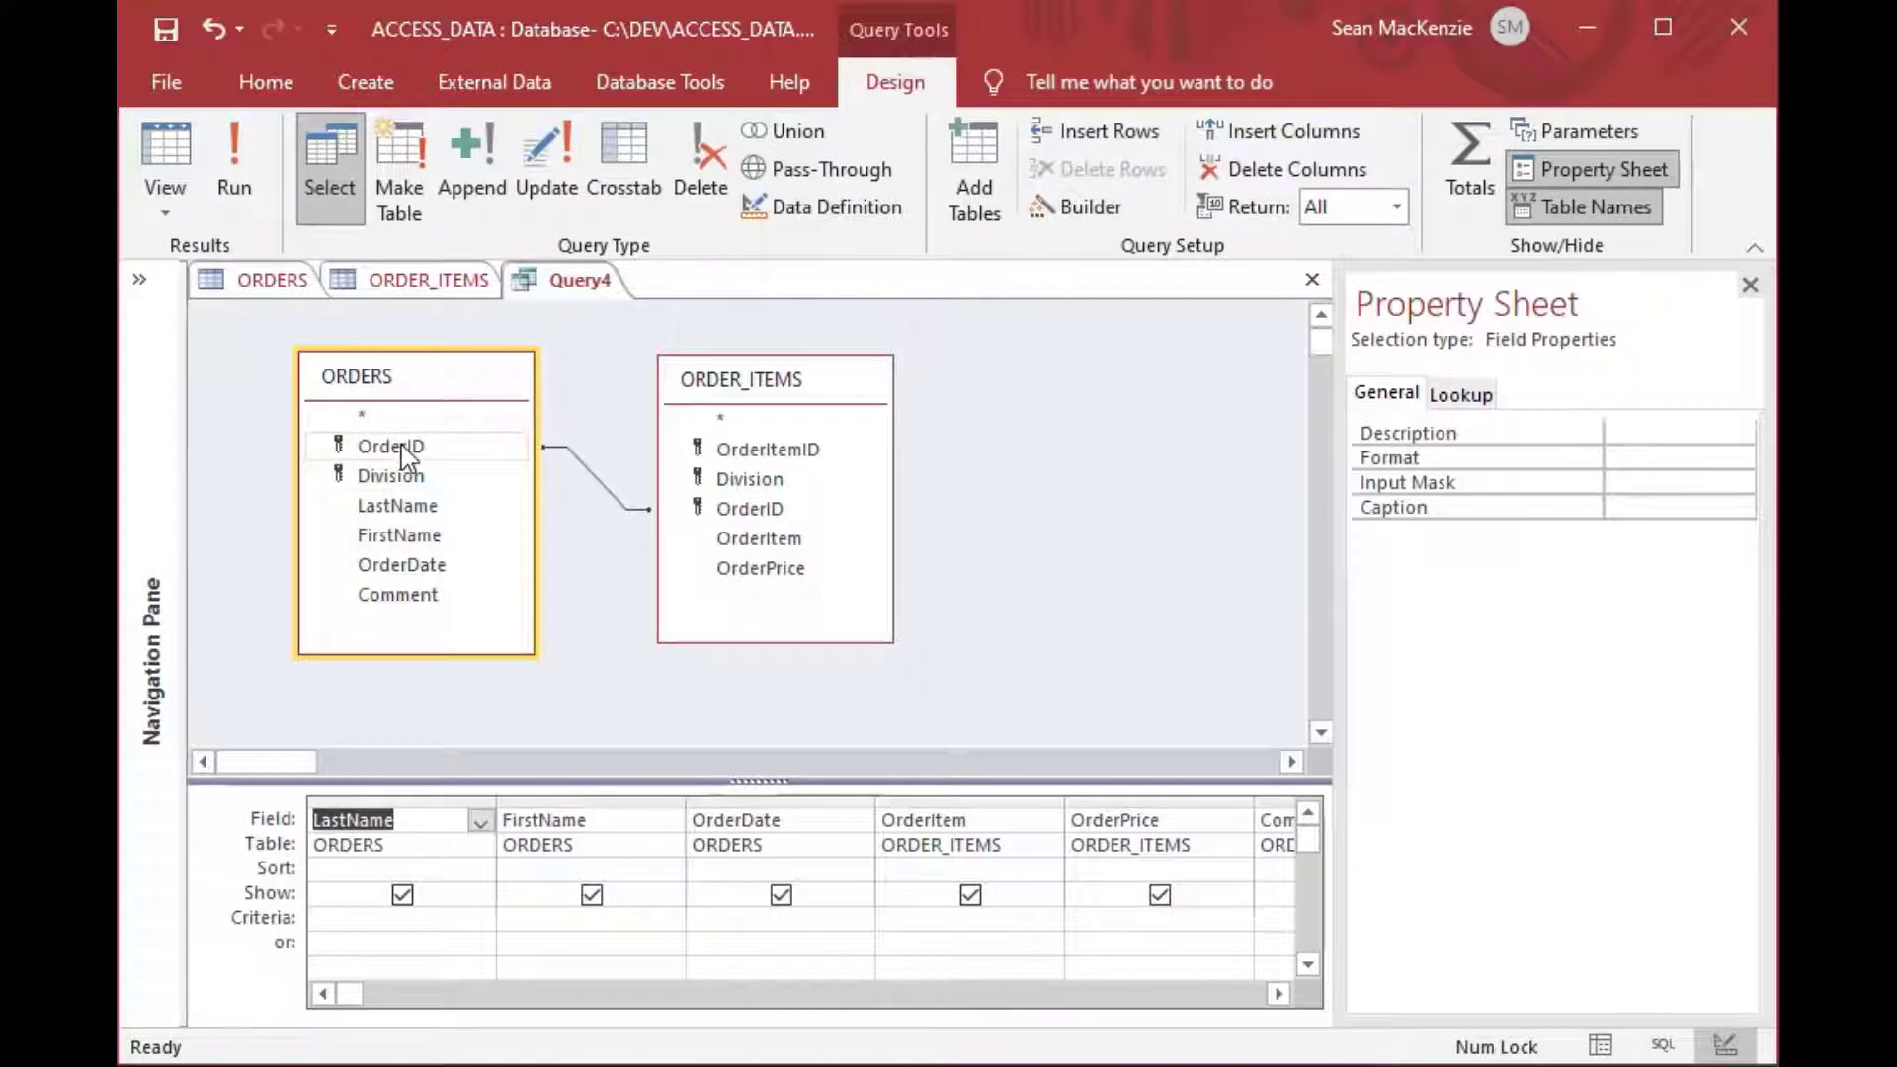
left_click_drag(400, 450, 409, 838)
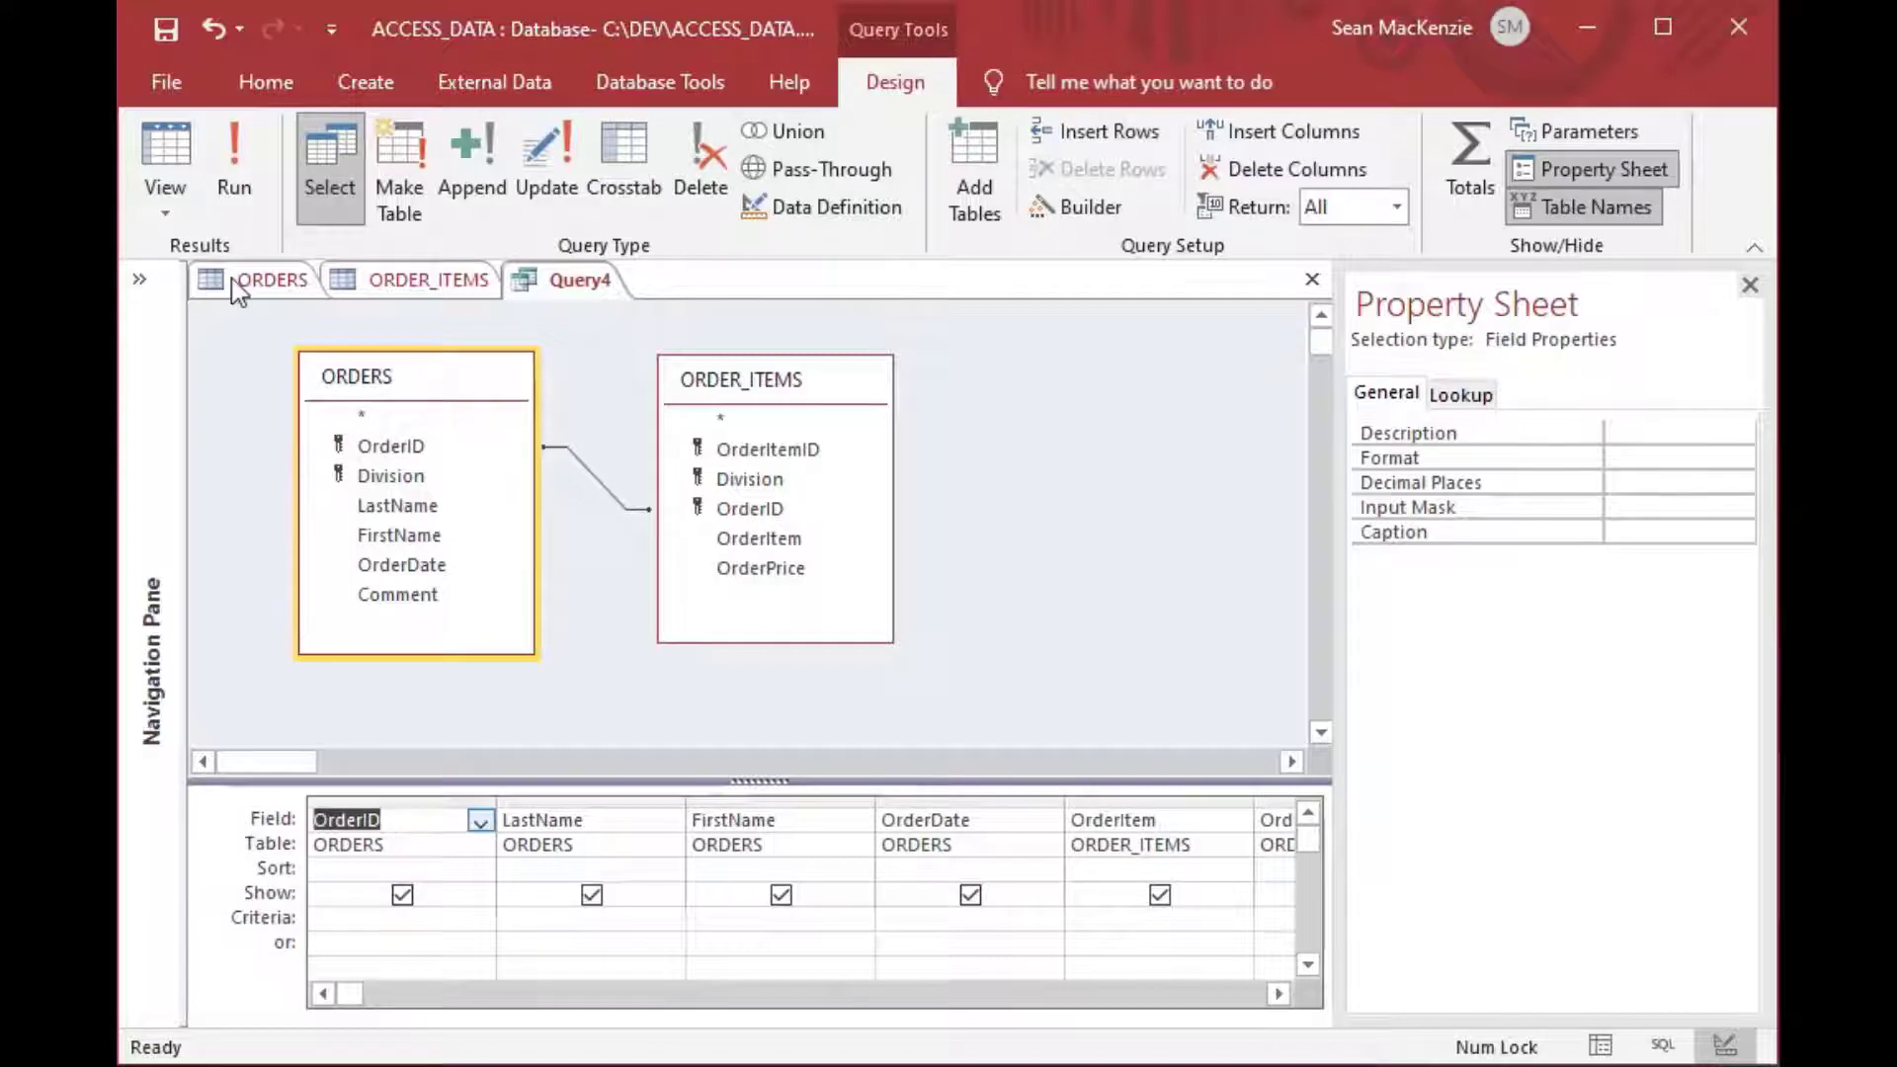
left_click(172, 148)
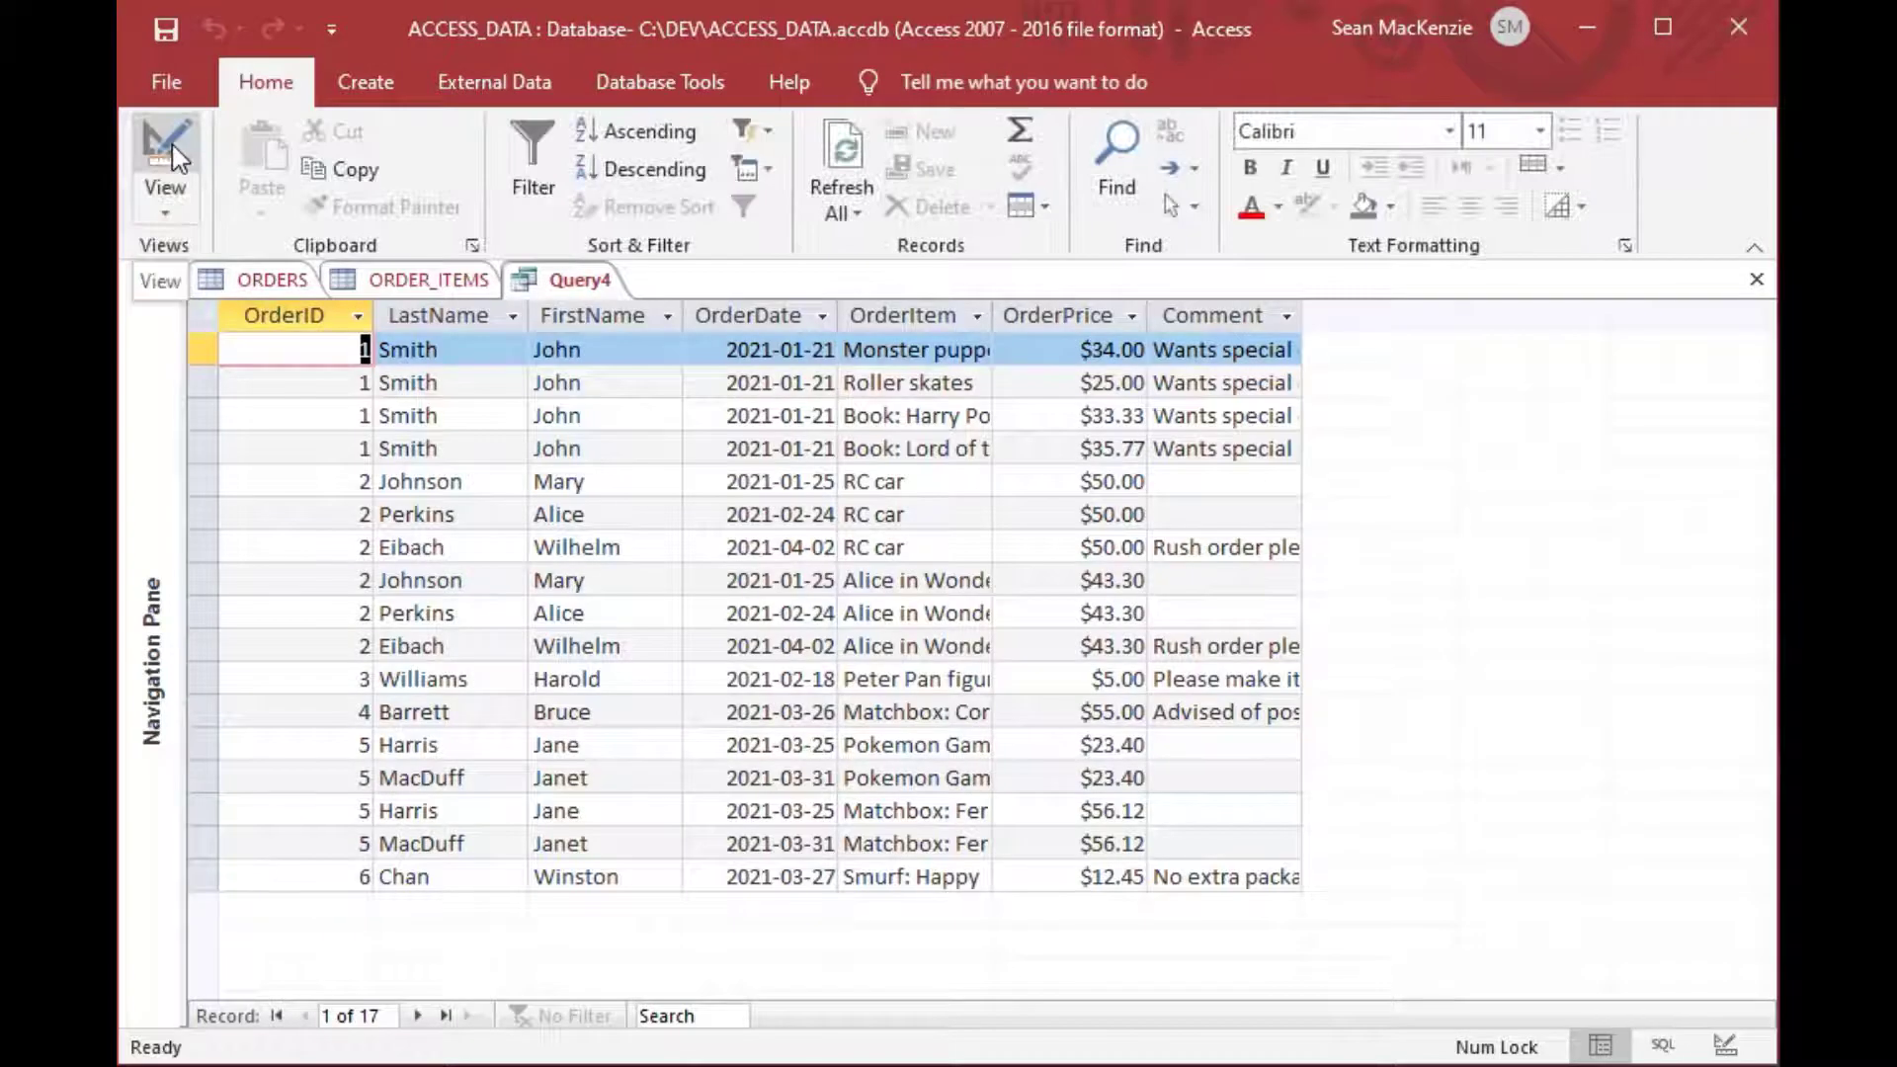
Step through the rows for OrderID 1 and 2 and examine the repeated RC car items across different customers.
key("Down")
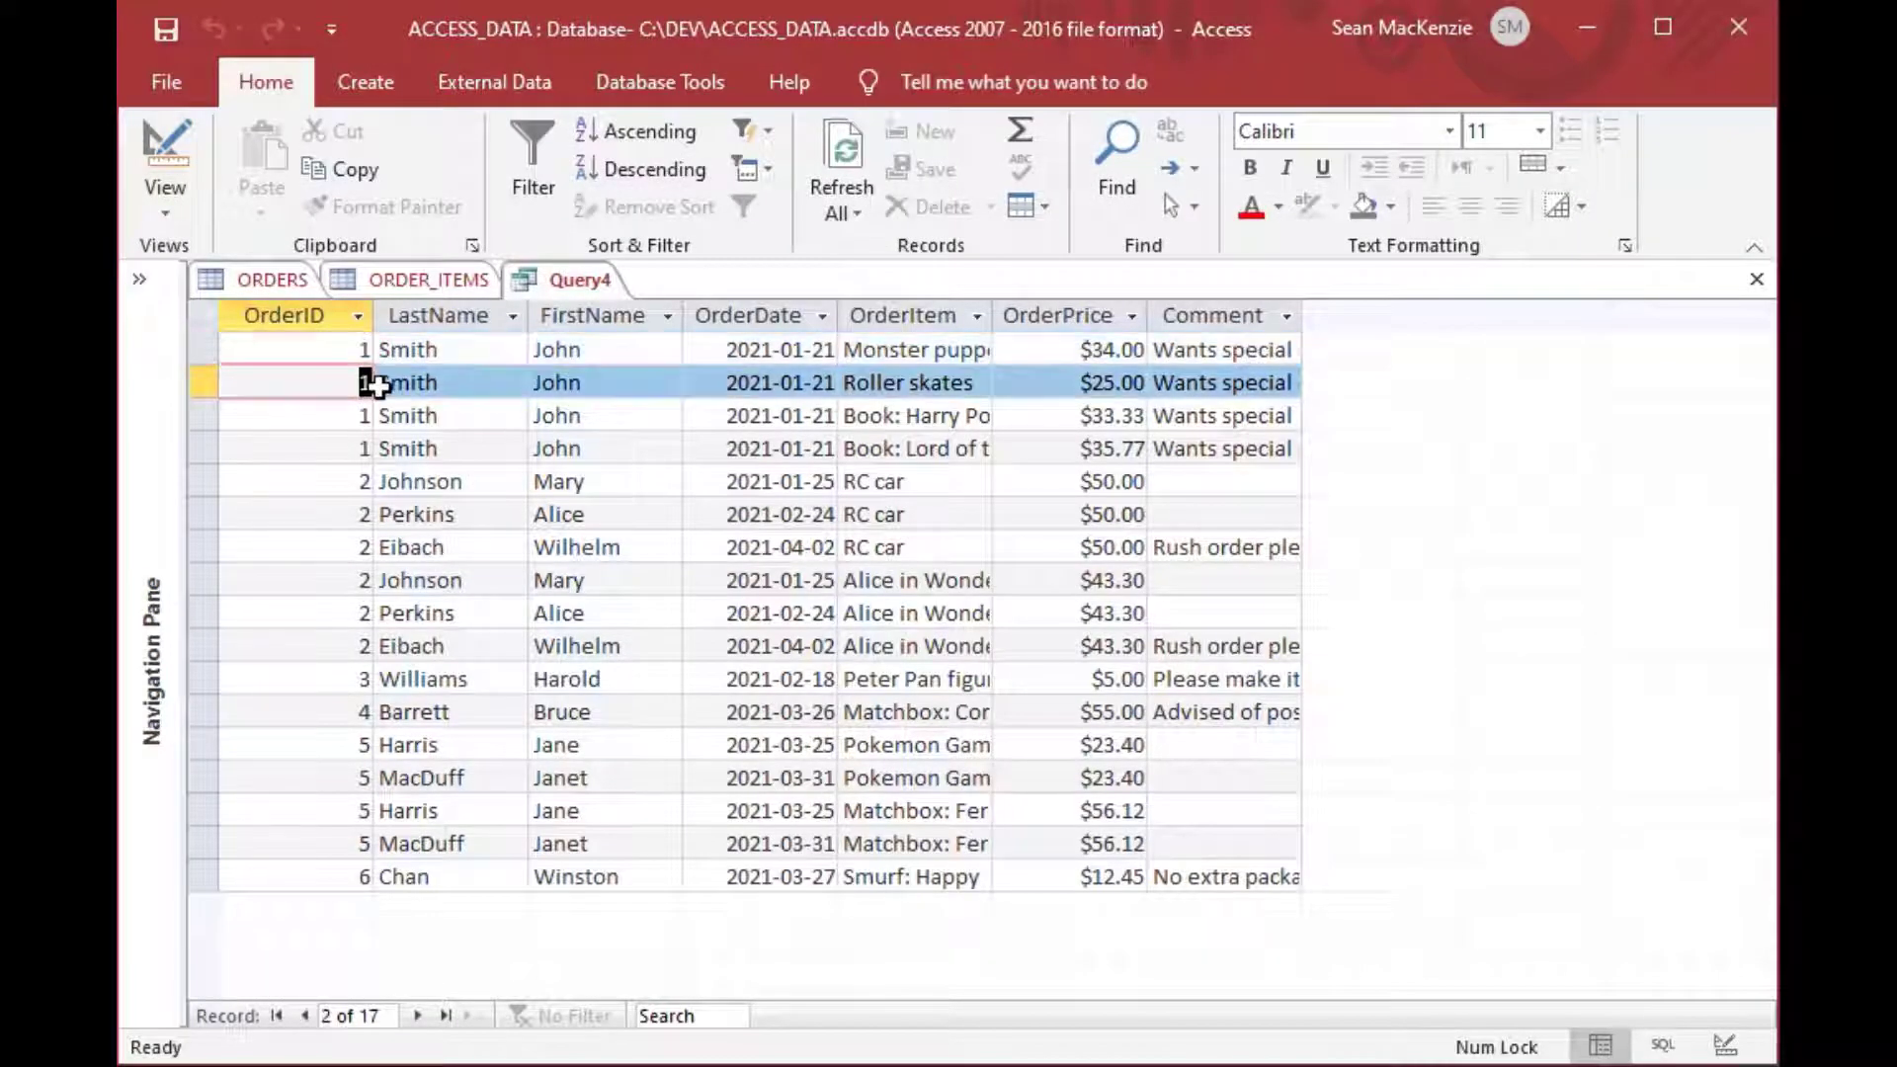
key("Down")
key("Down")
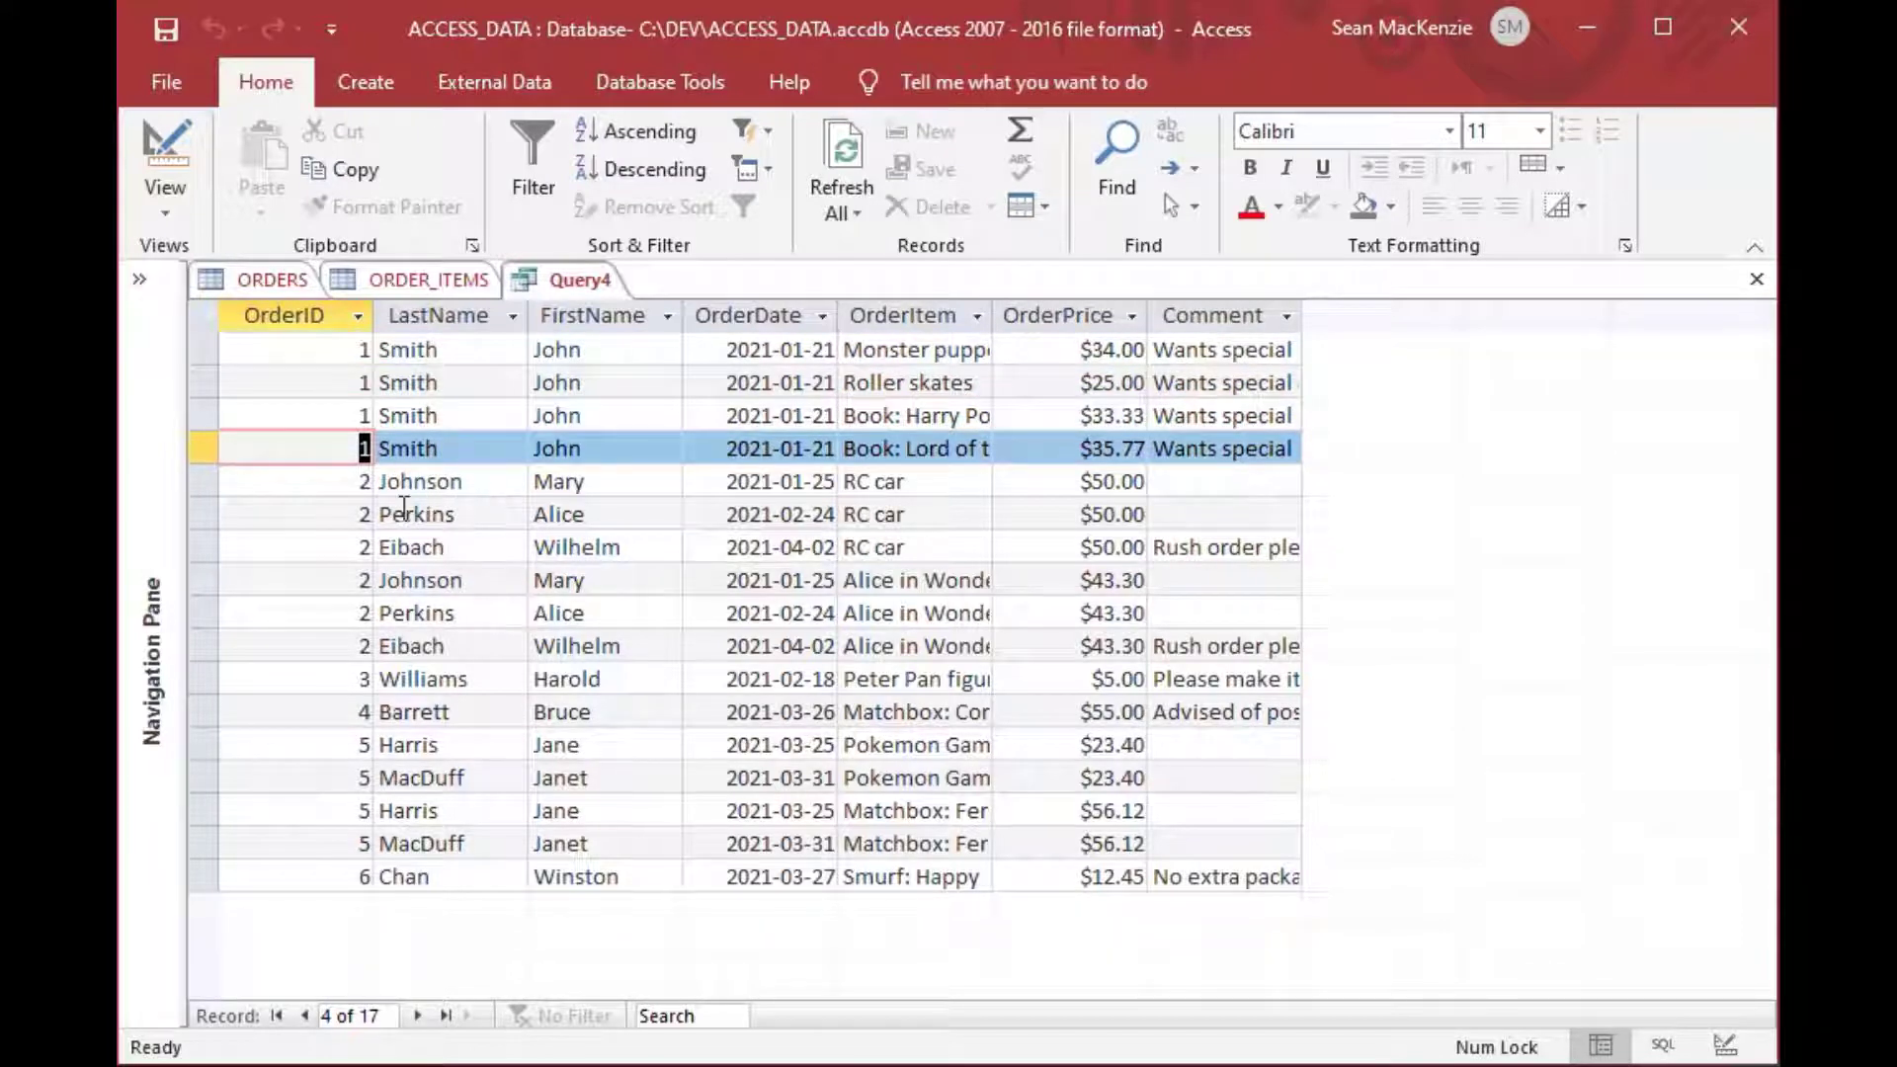
key("Down")
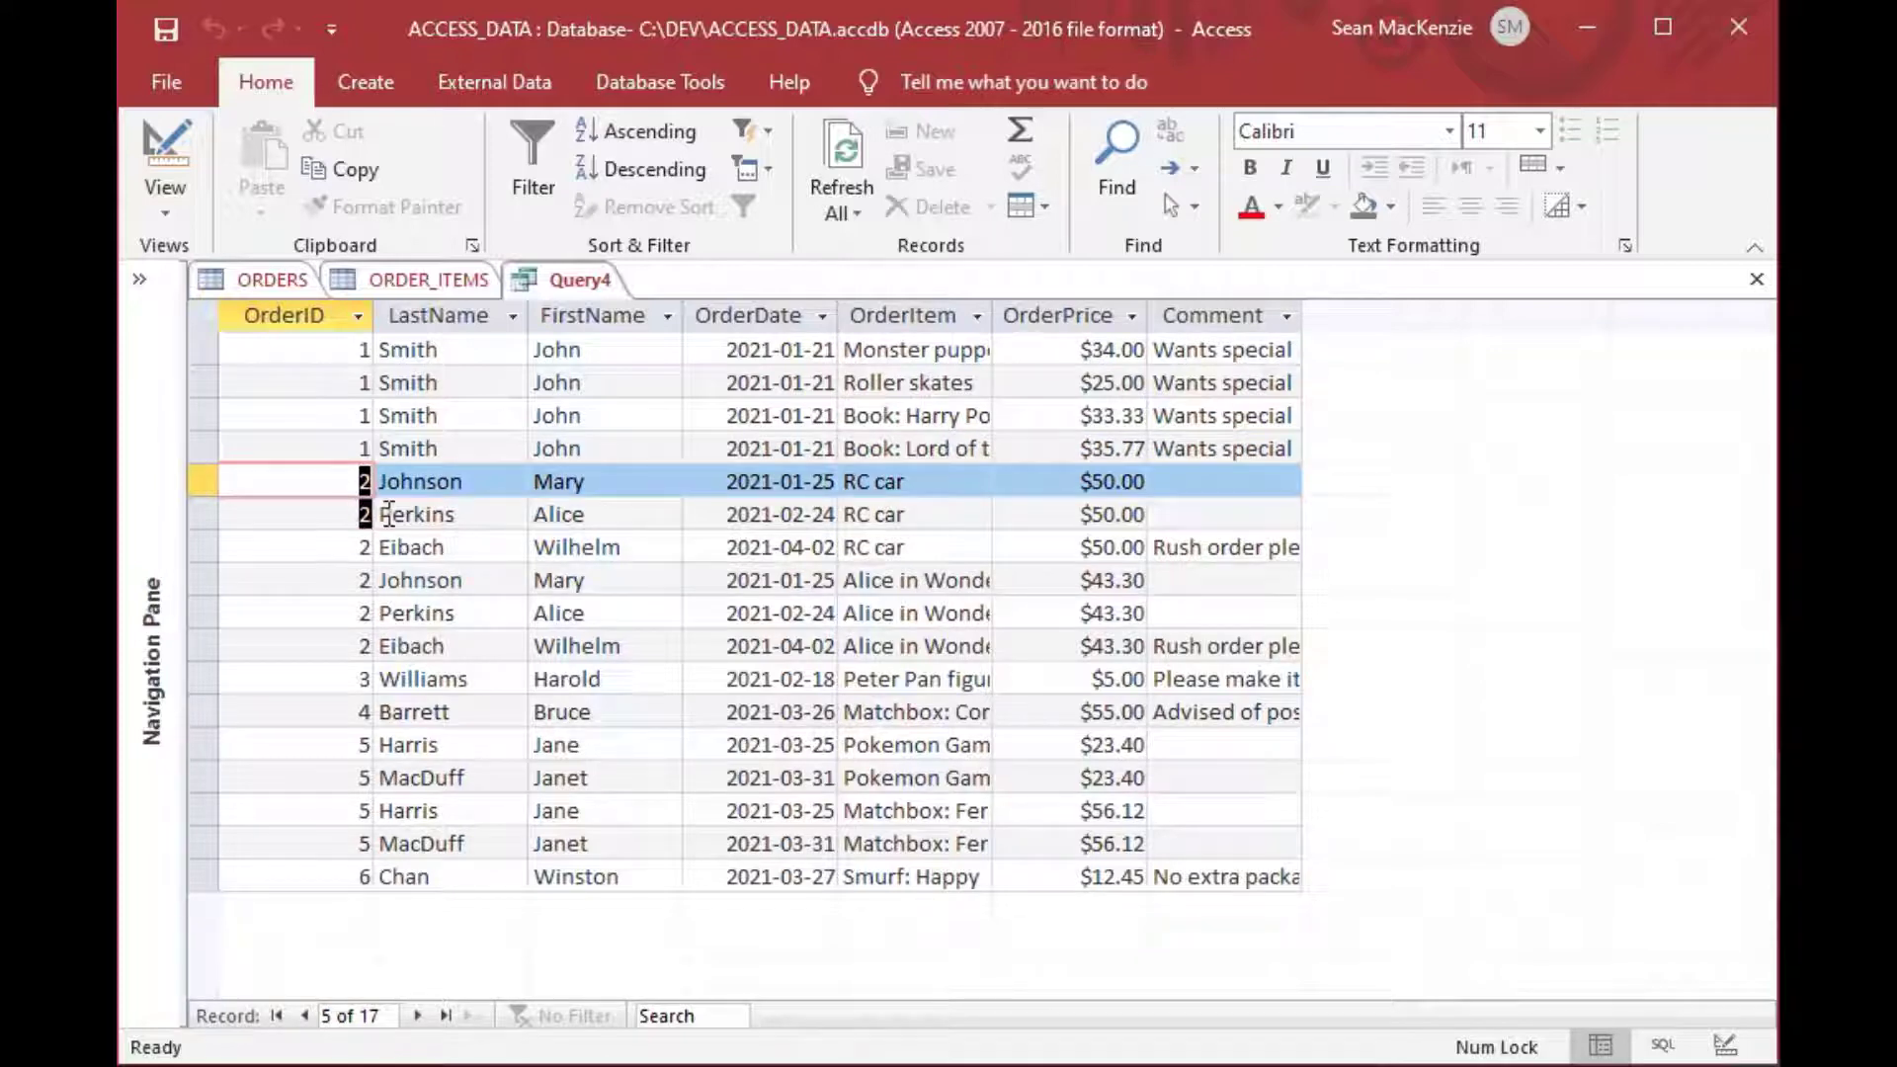
key("Down")
key("Down")
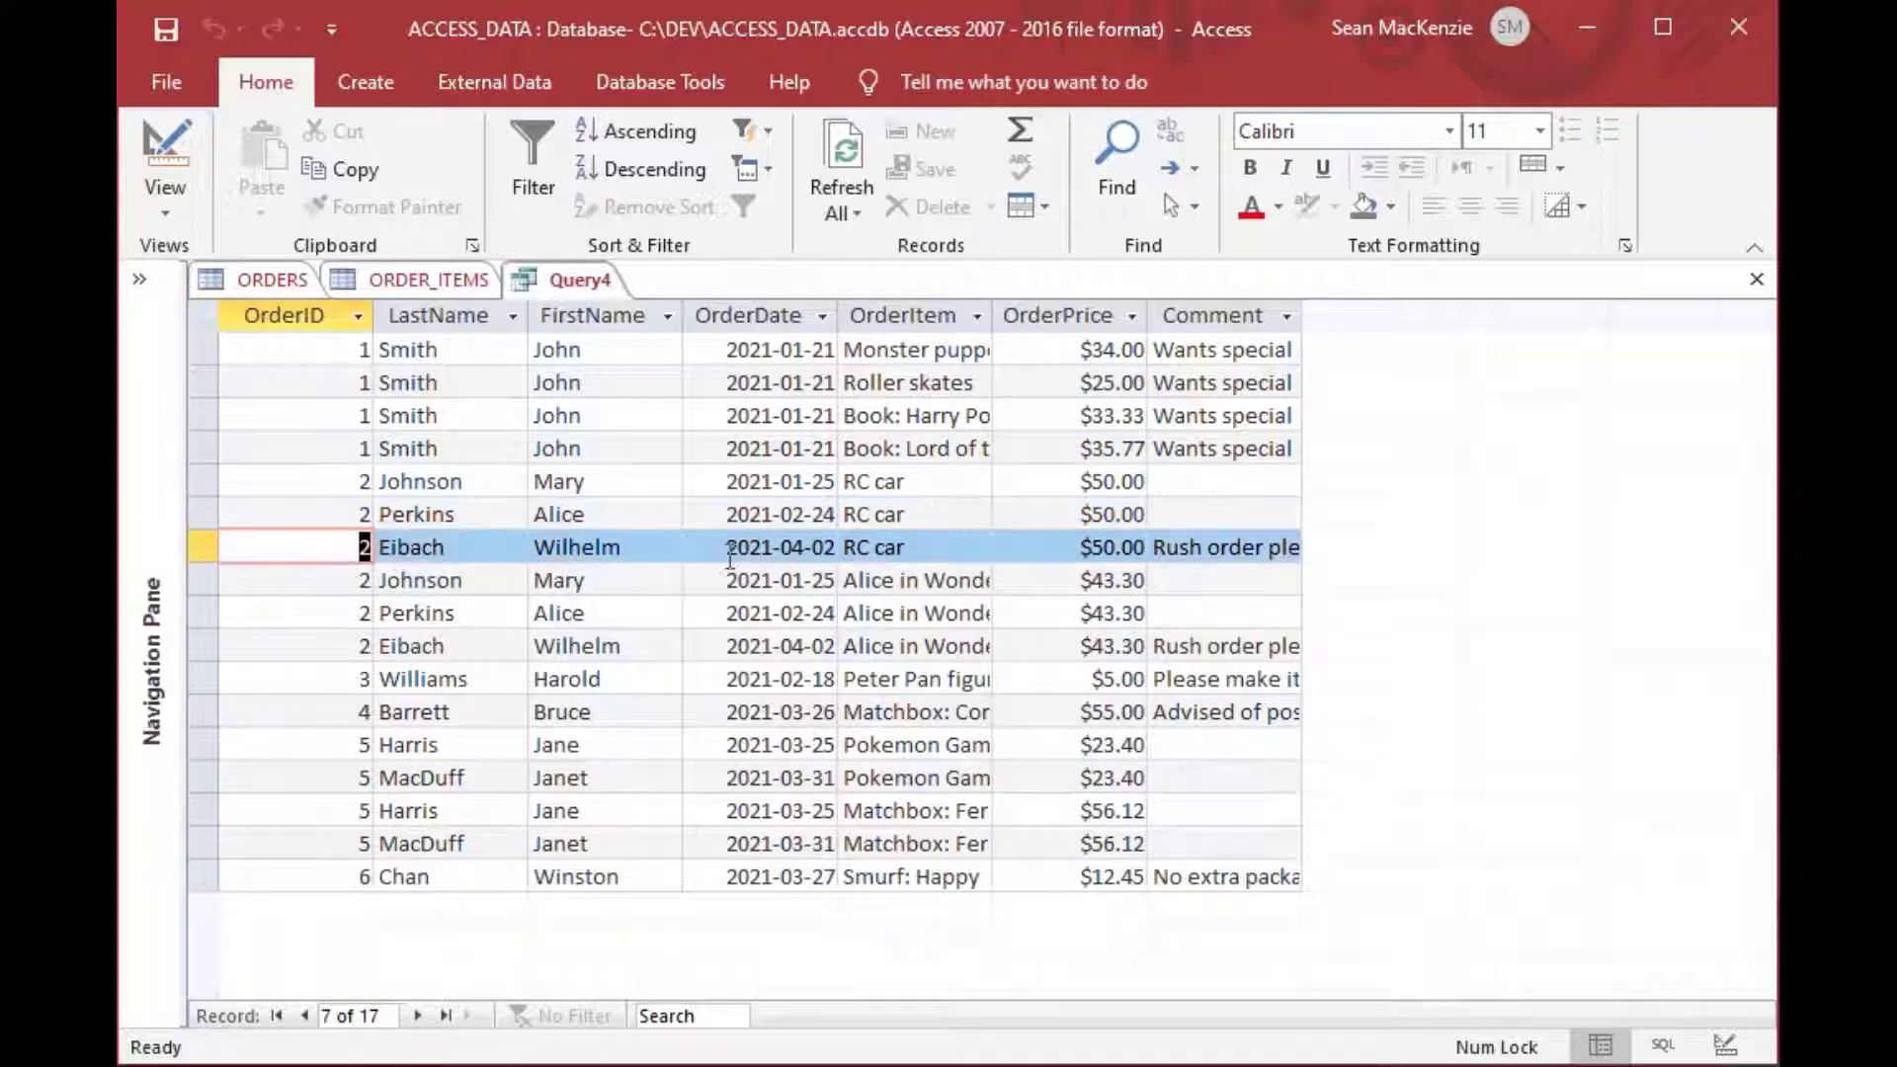
double_click(939, 490)
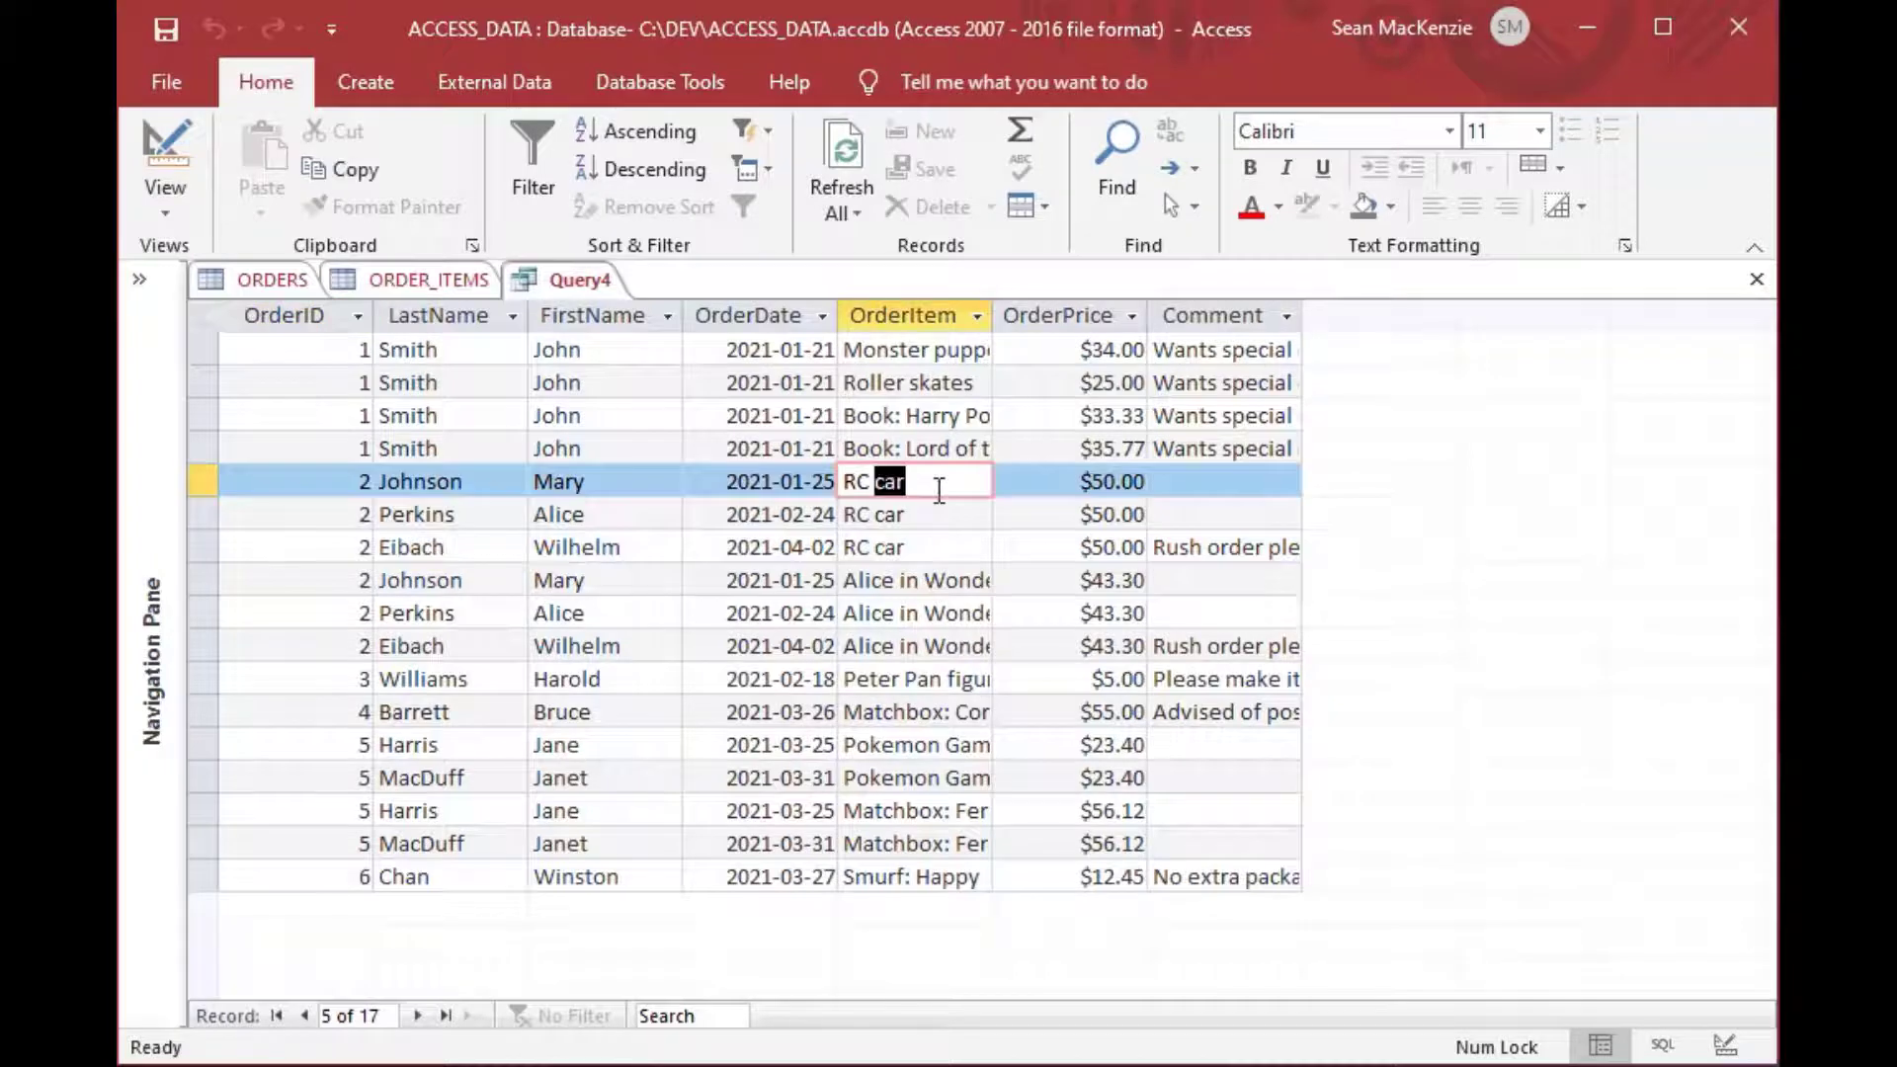
double_click(941, 515)
double_click(944, 549)
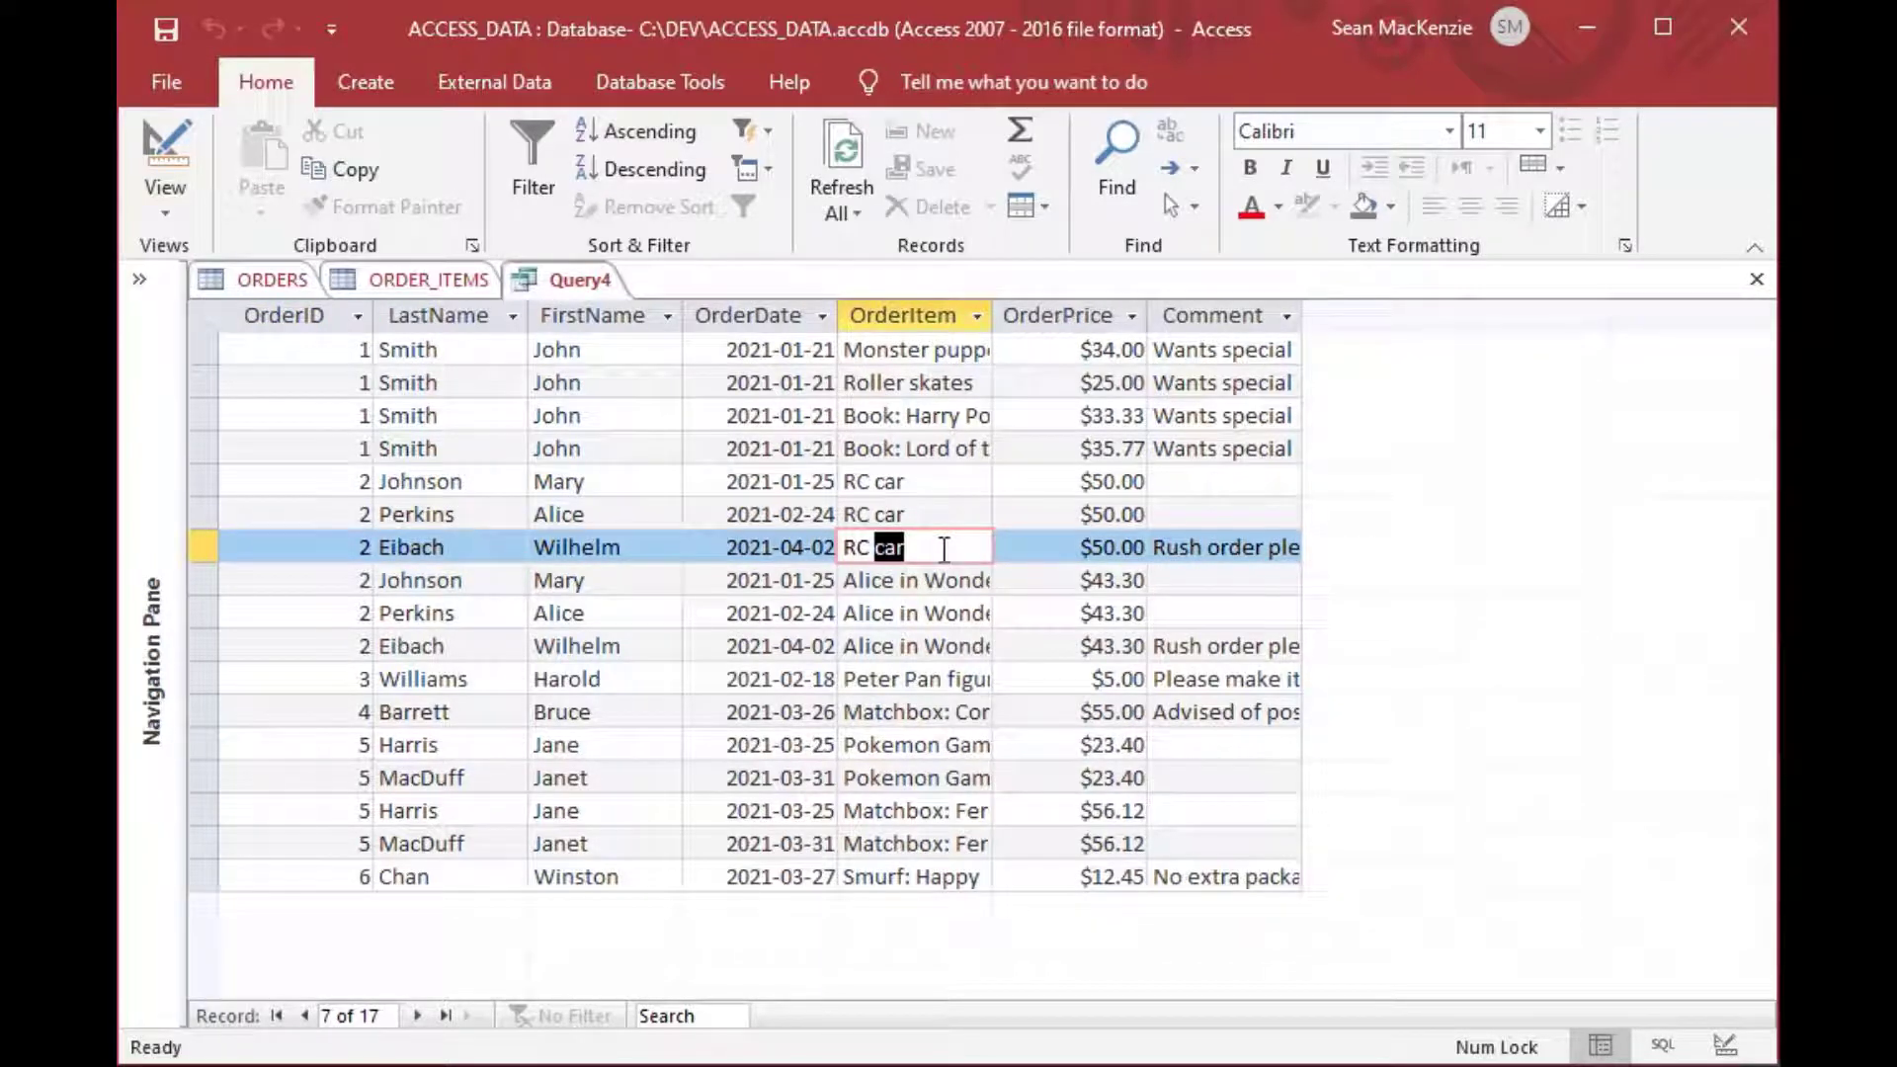
left_click(347, 352)
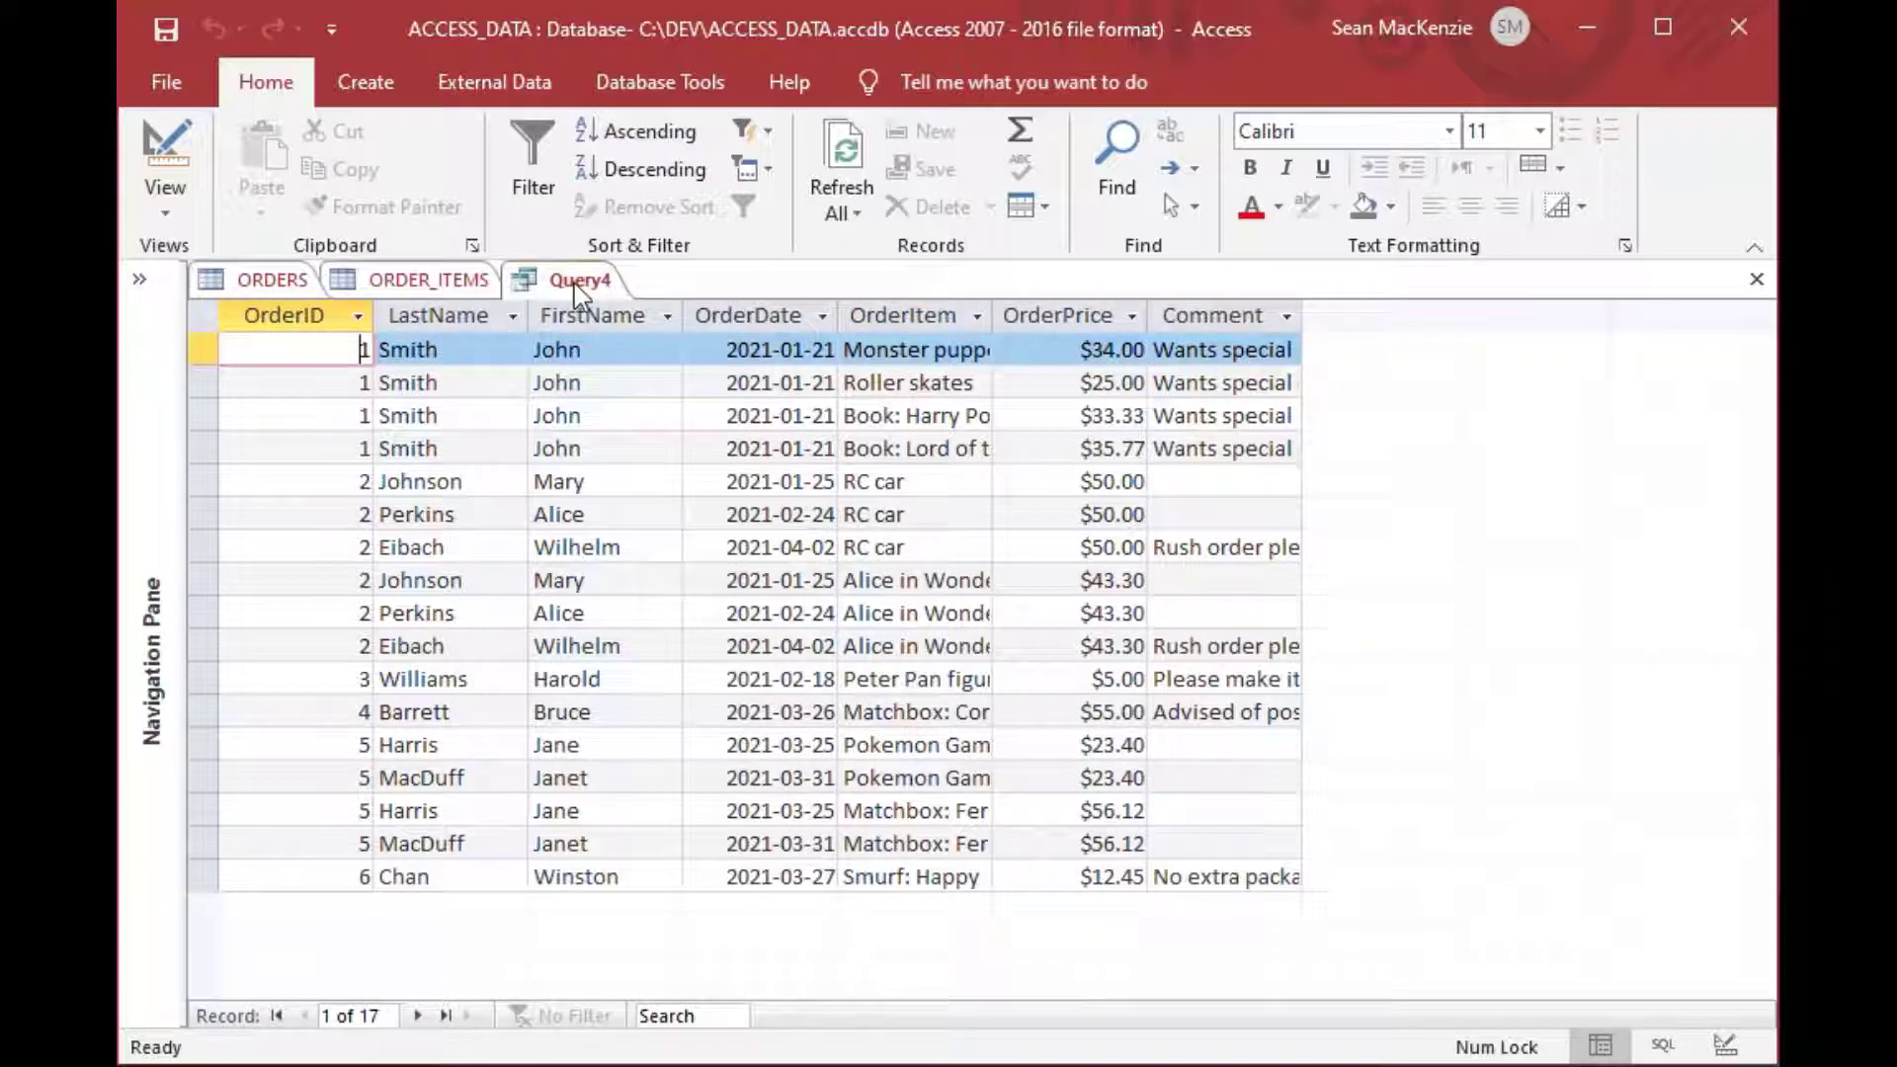
Save the query under the name ORDER_QUERY.
key("ctrl+s")
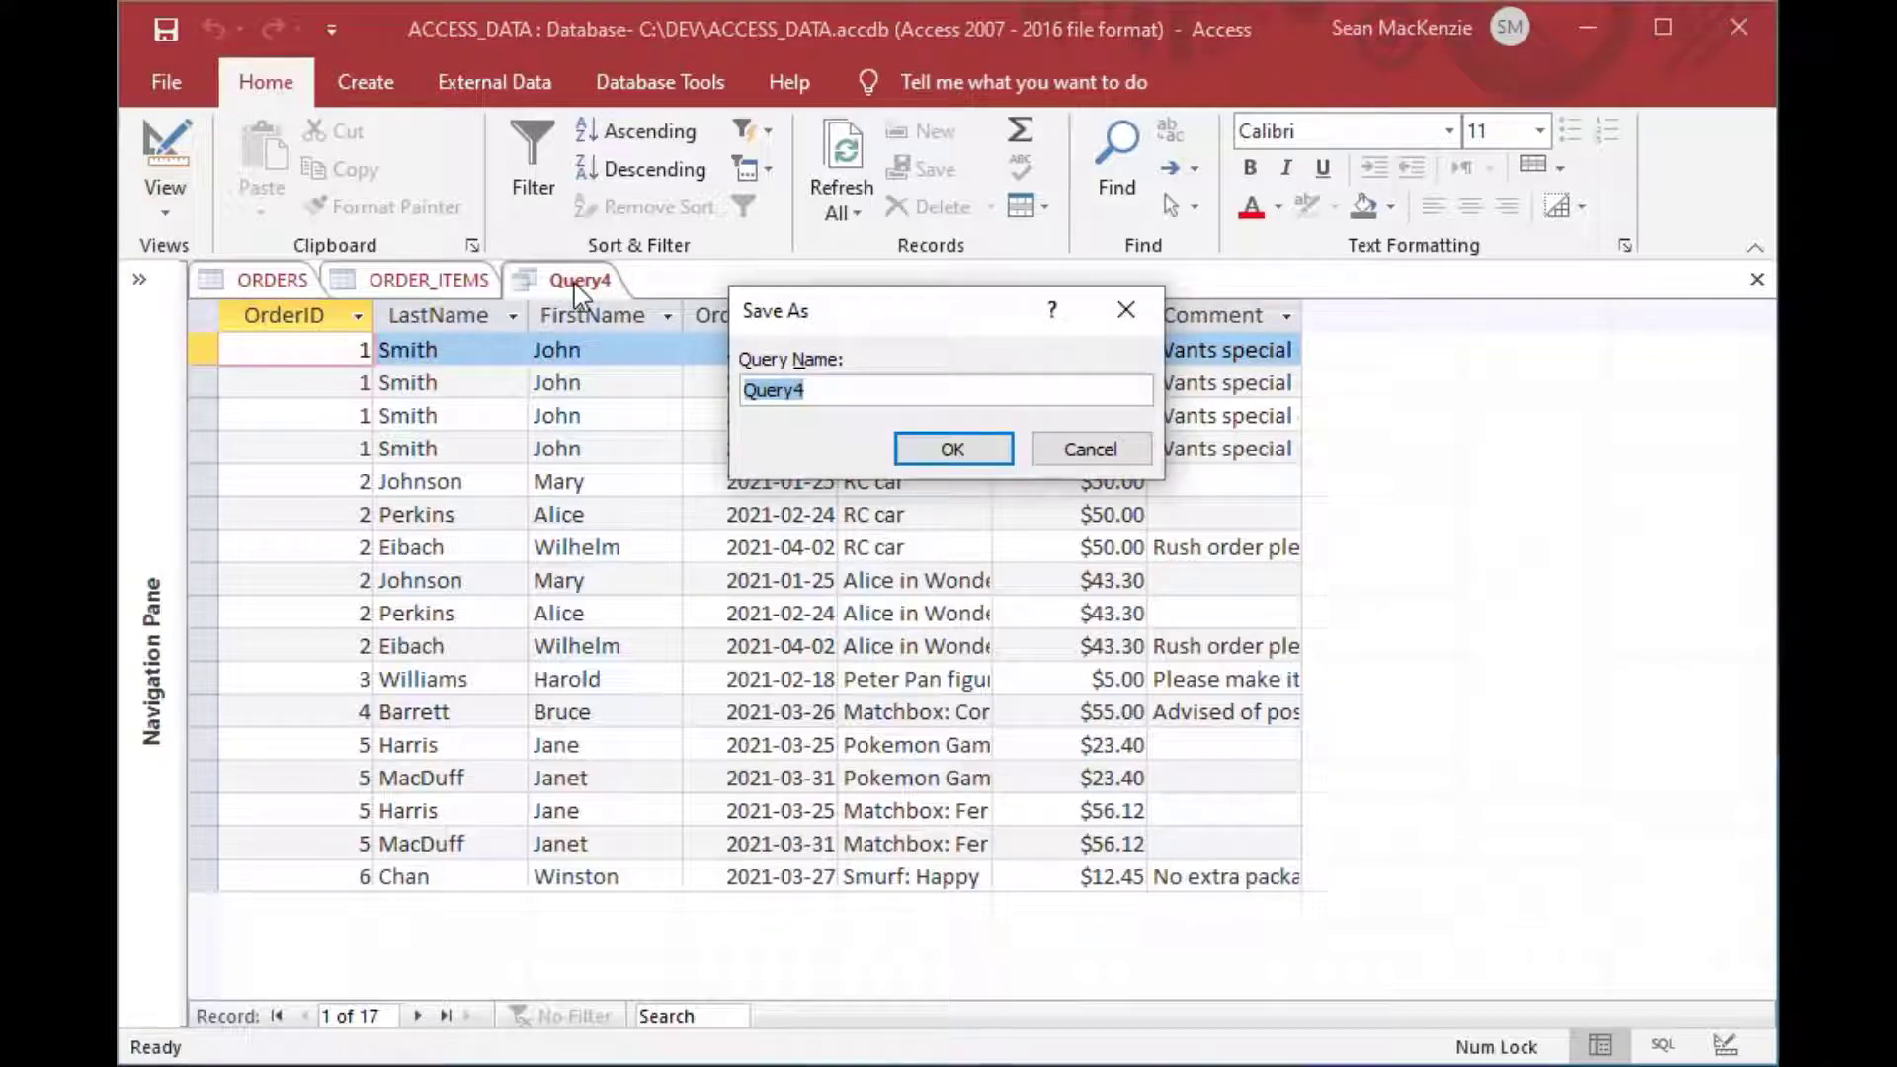
type("or")
key("BackSpace")
key("BackSpace")
key("Caps_Lock")
type("ORDER_QUERY")
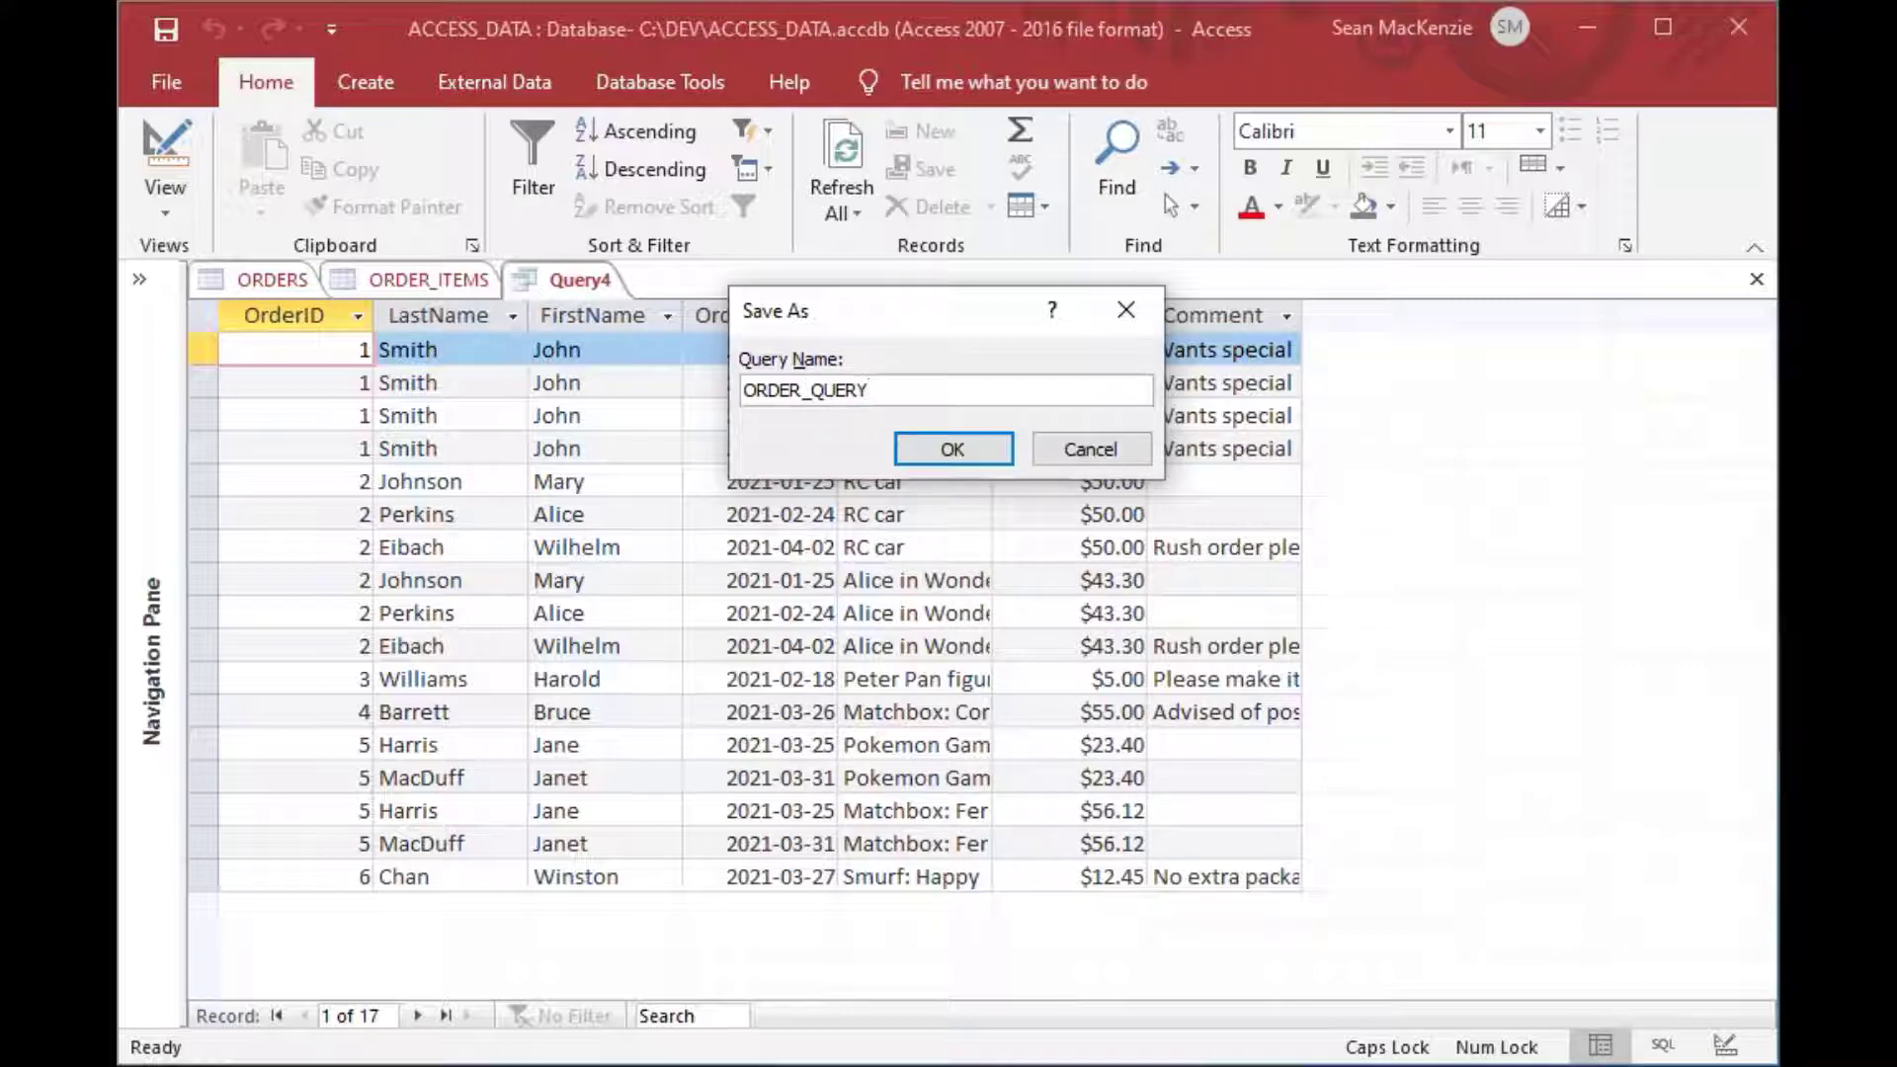
left_click(929, 450)
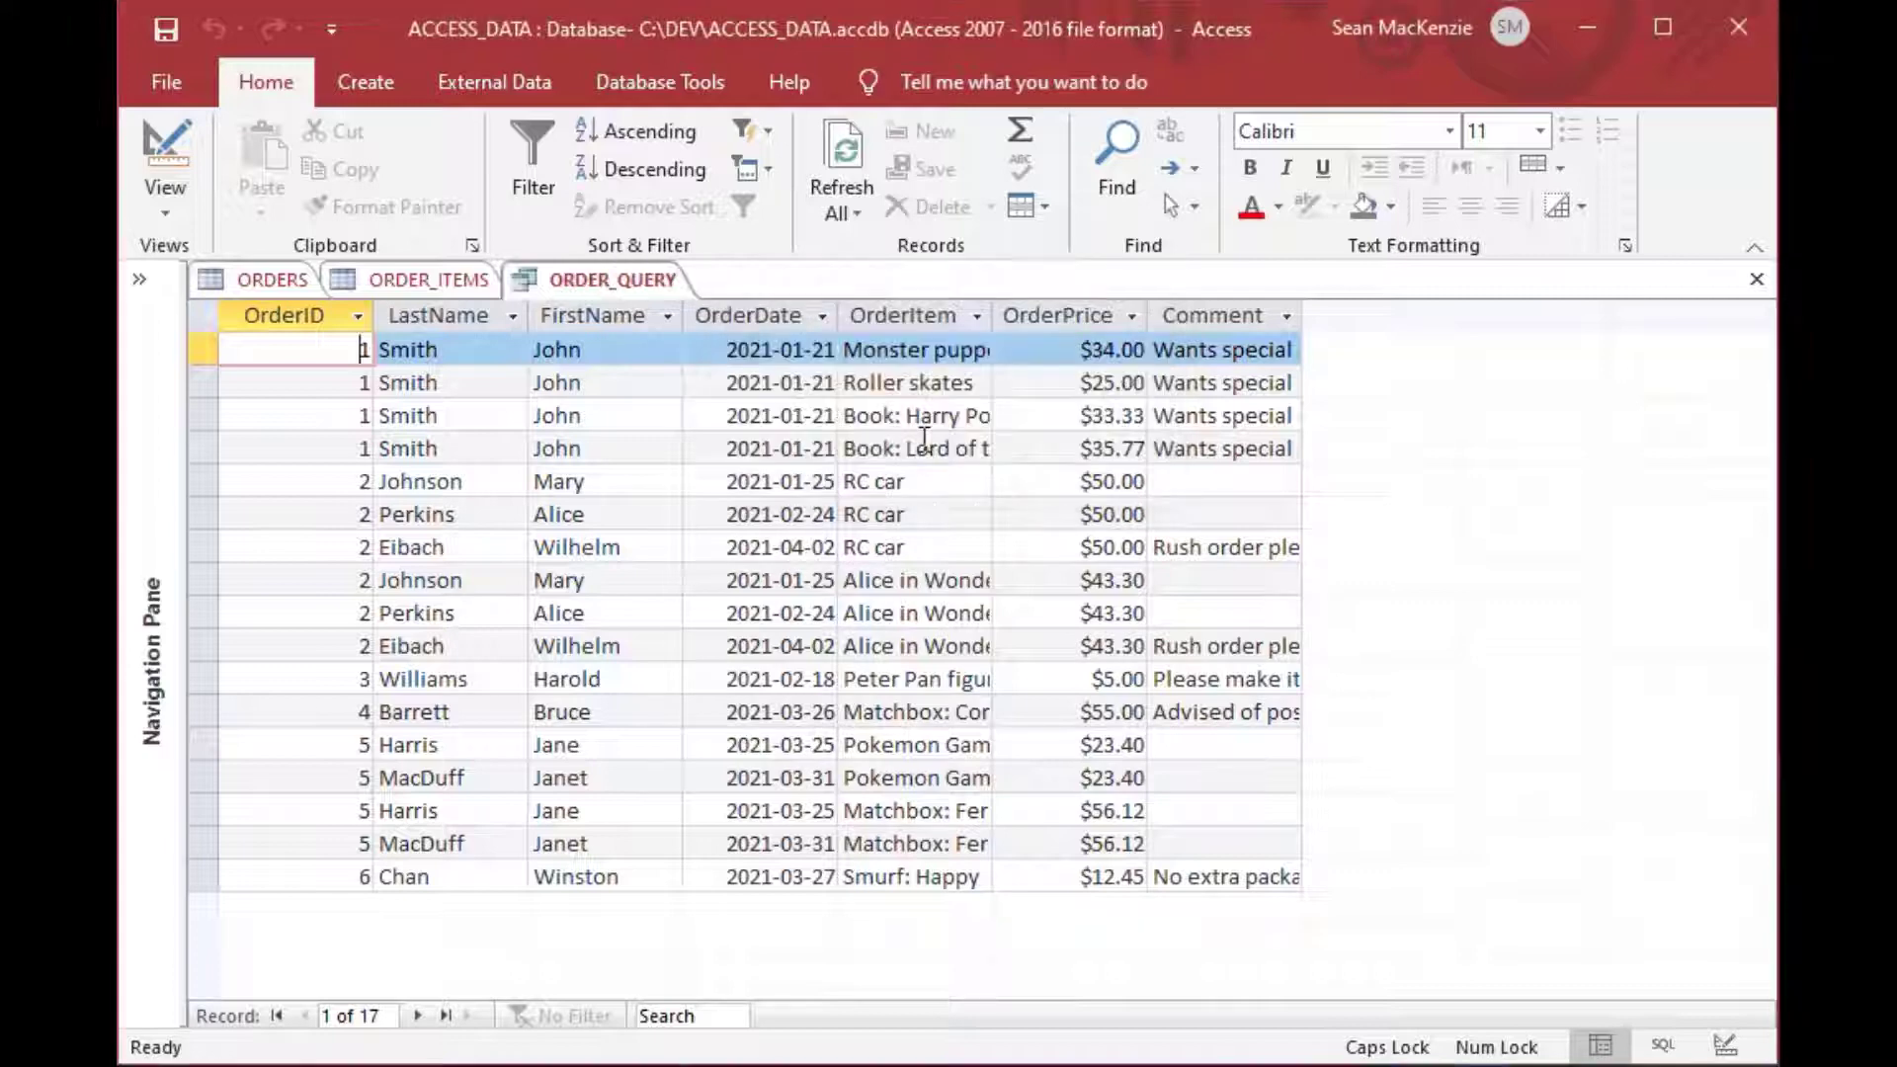
In the query design, add a second join from Division in ORDERS to Division in ORDER_ITEMS and check both join lines.
left_click(165, 148)
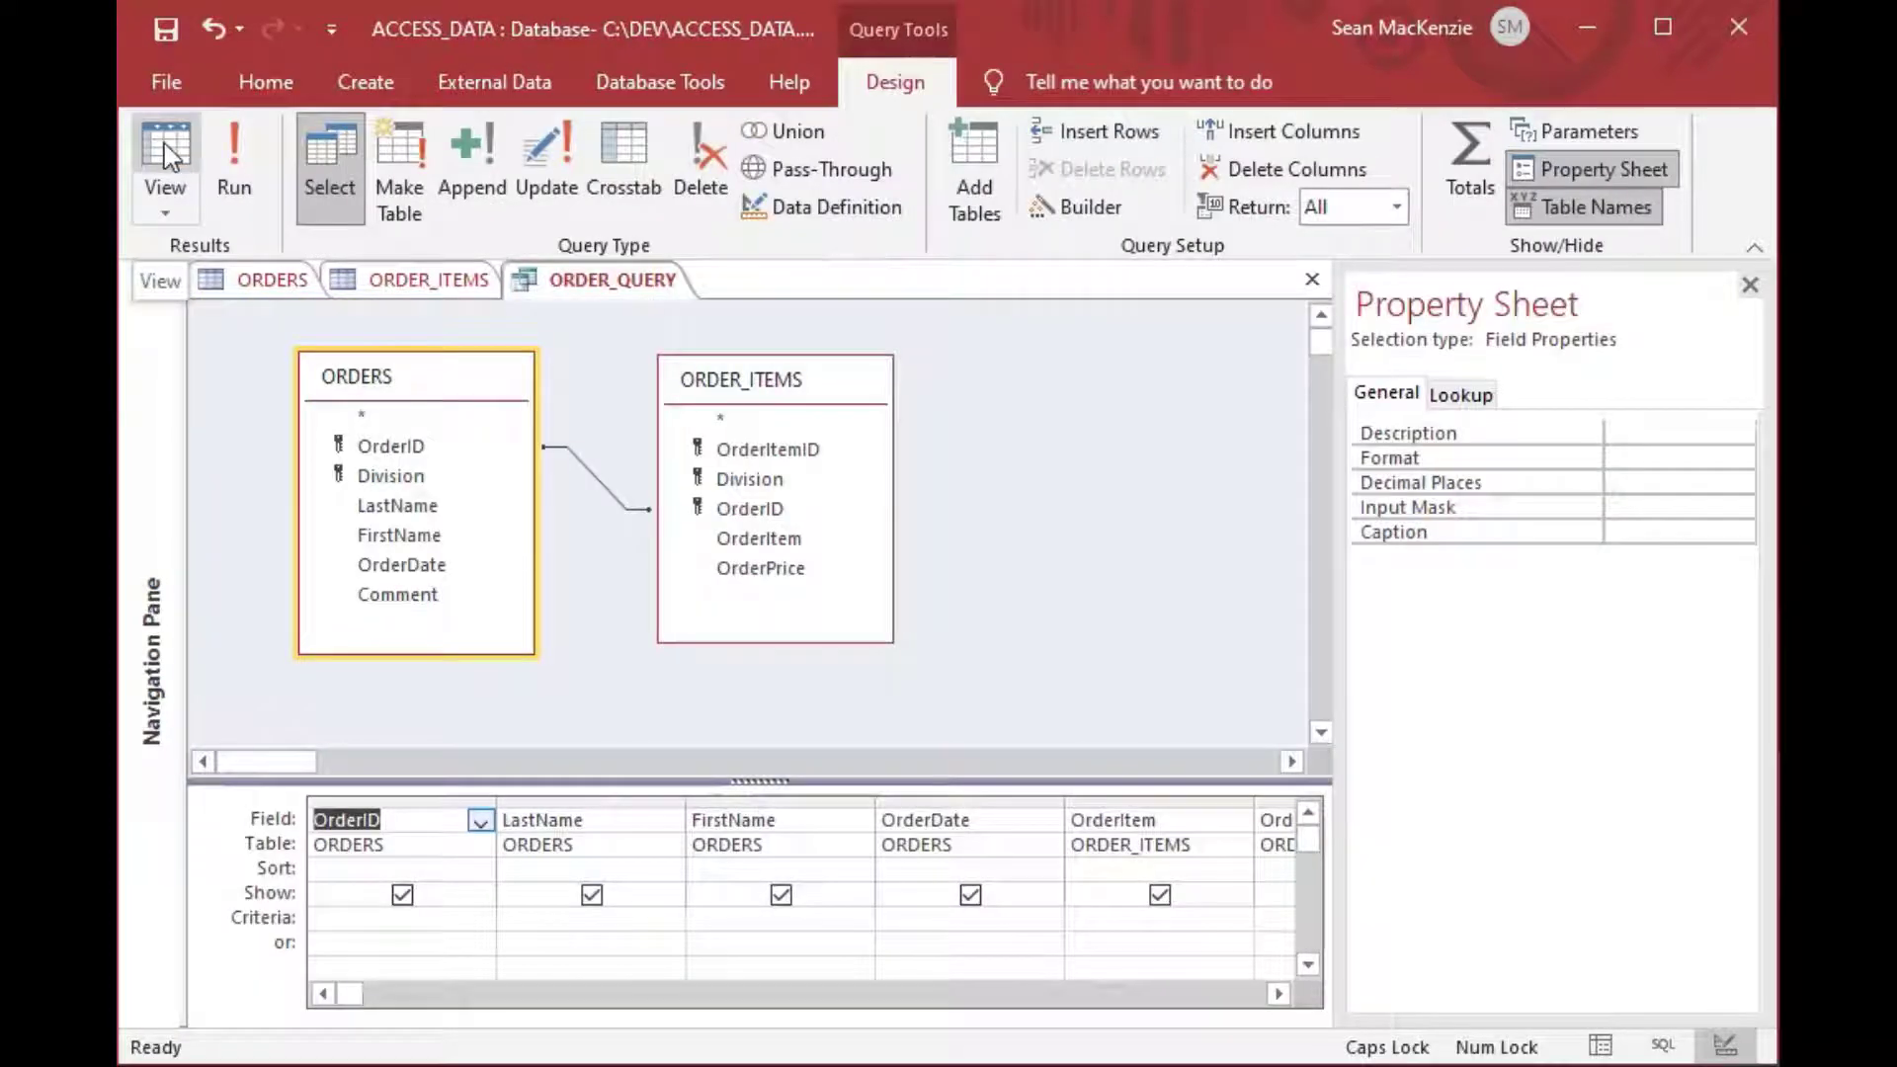
left_click_drag(461, 381, 459, 389)
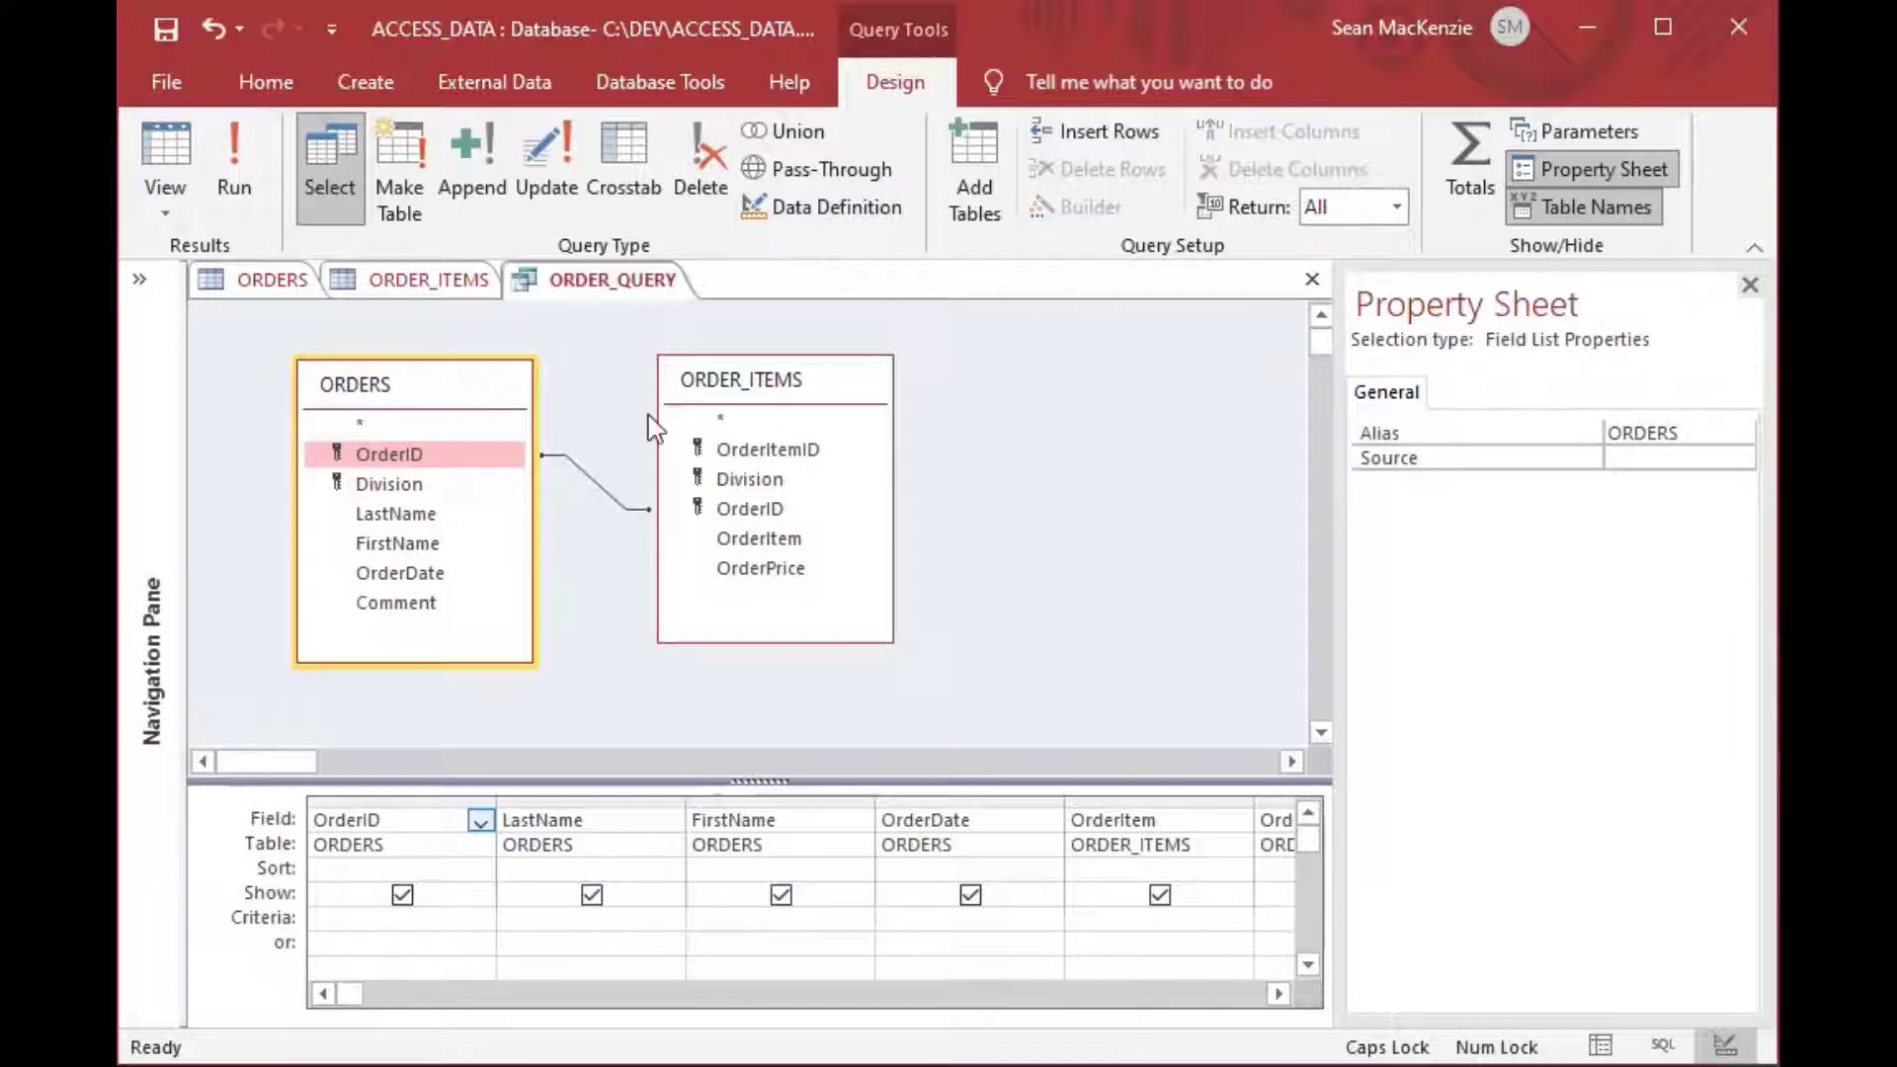
mouse_move(809, 401)
left_mouse_down()
mouse_move(861, 394)
mouse_move(843, 403)
left_mouse_up()
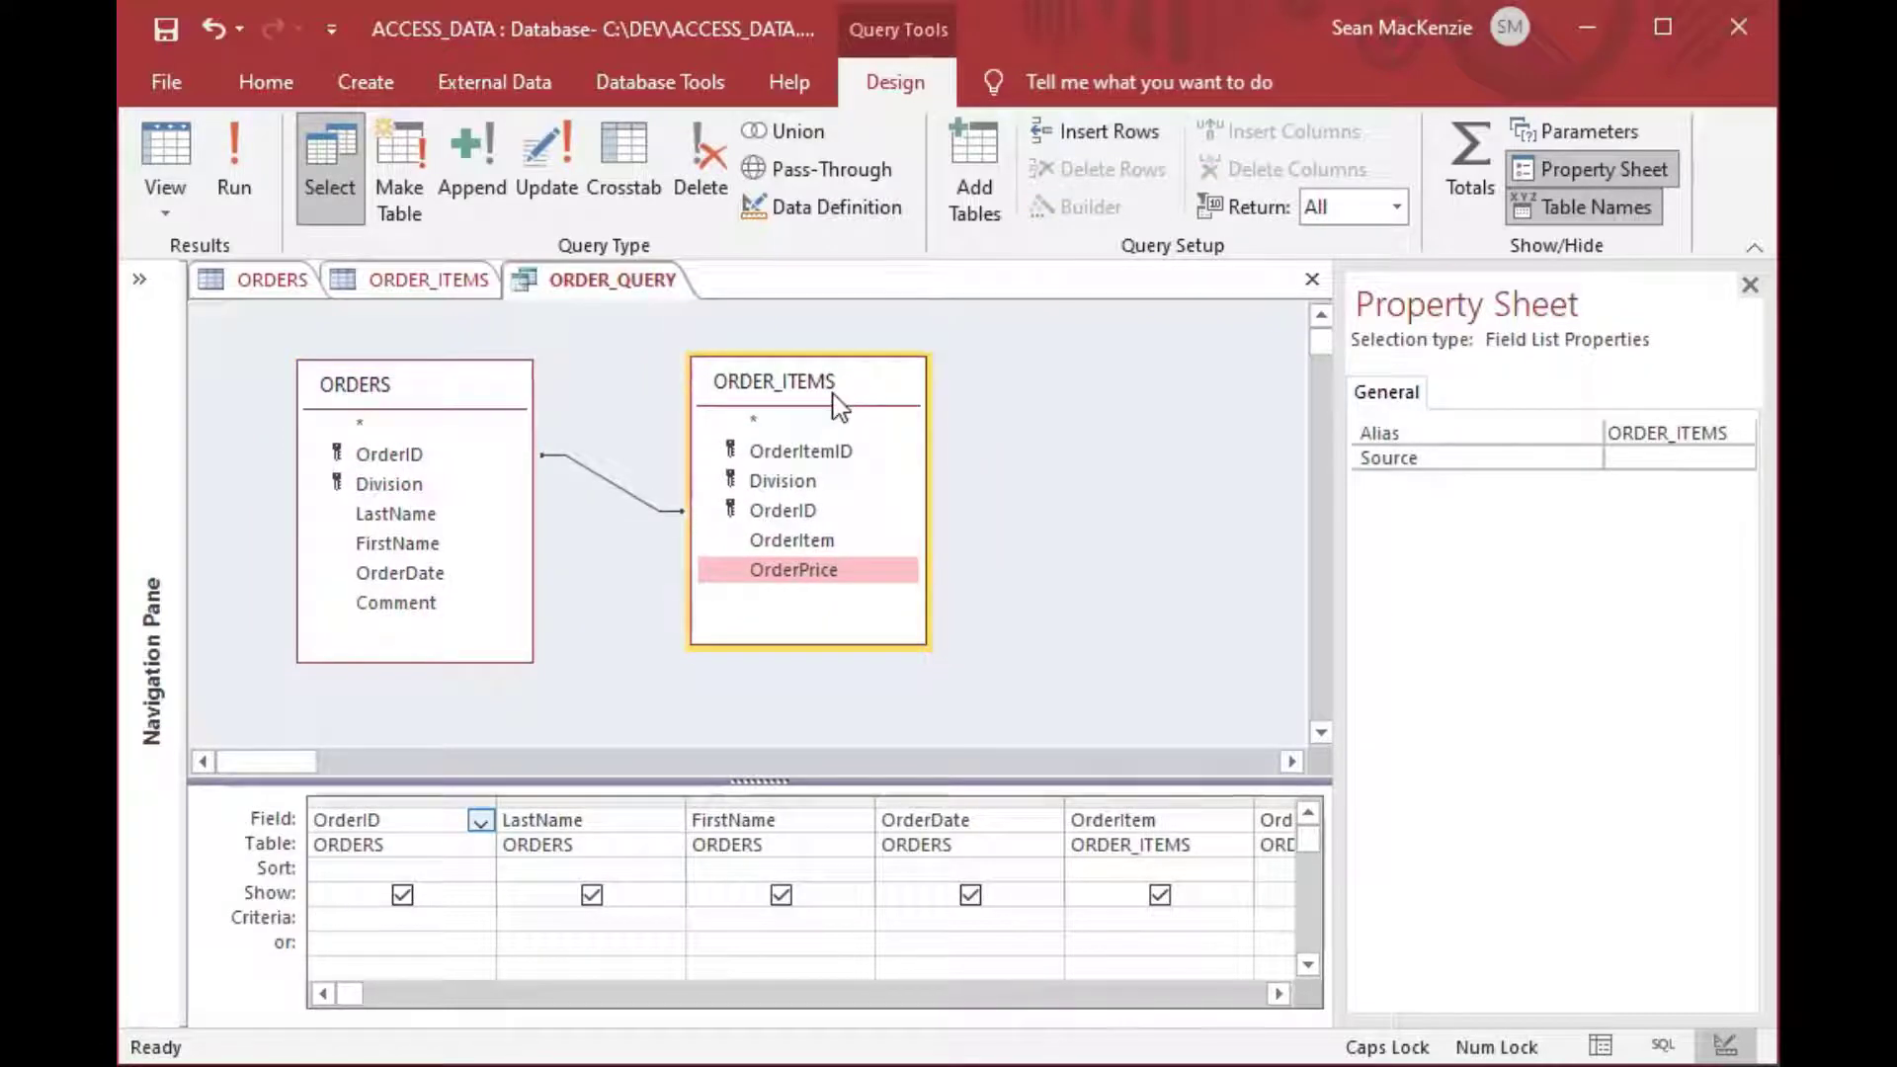
left_click(419, 484)
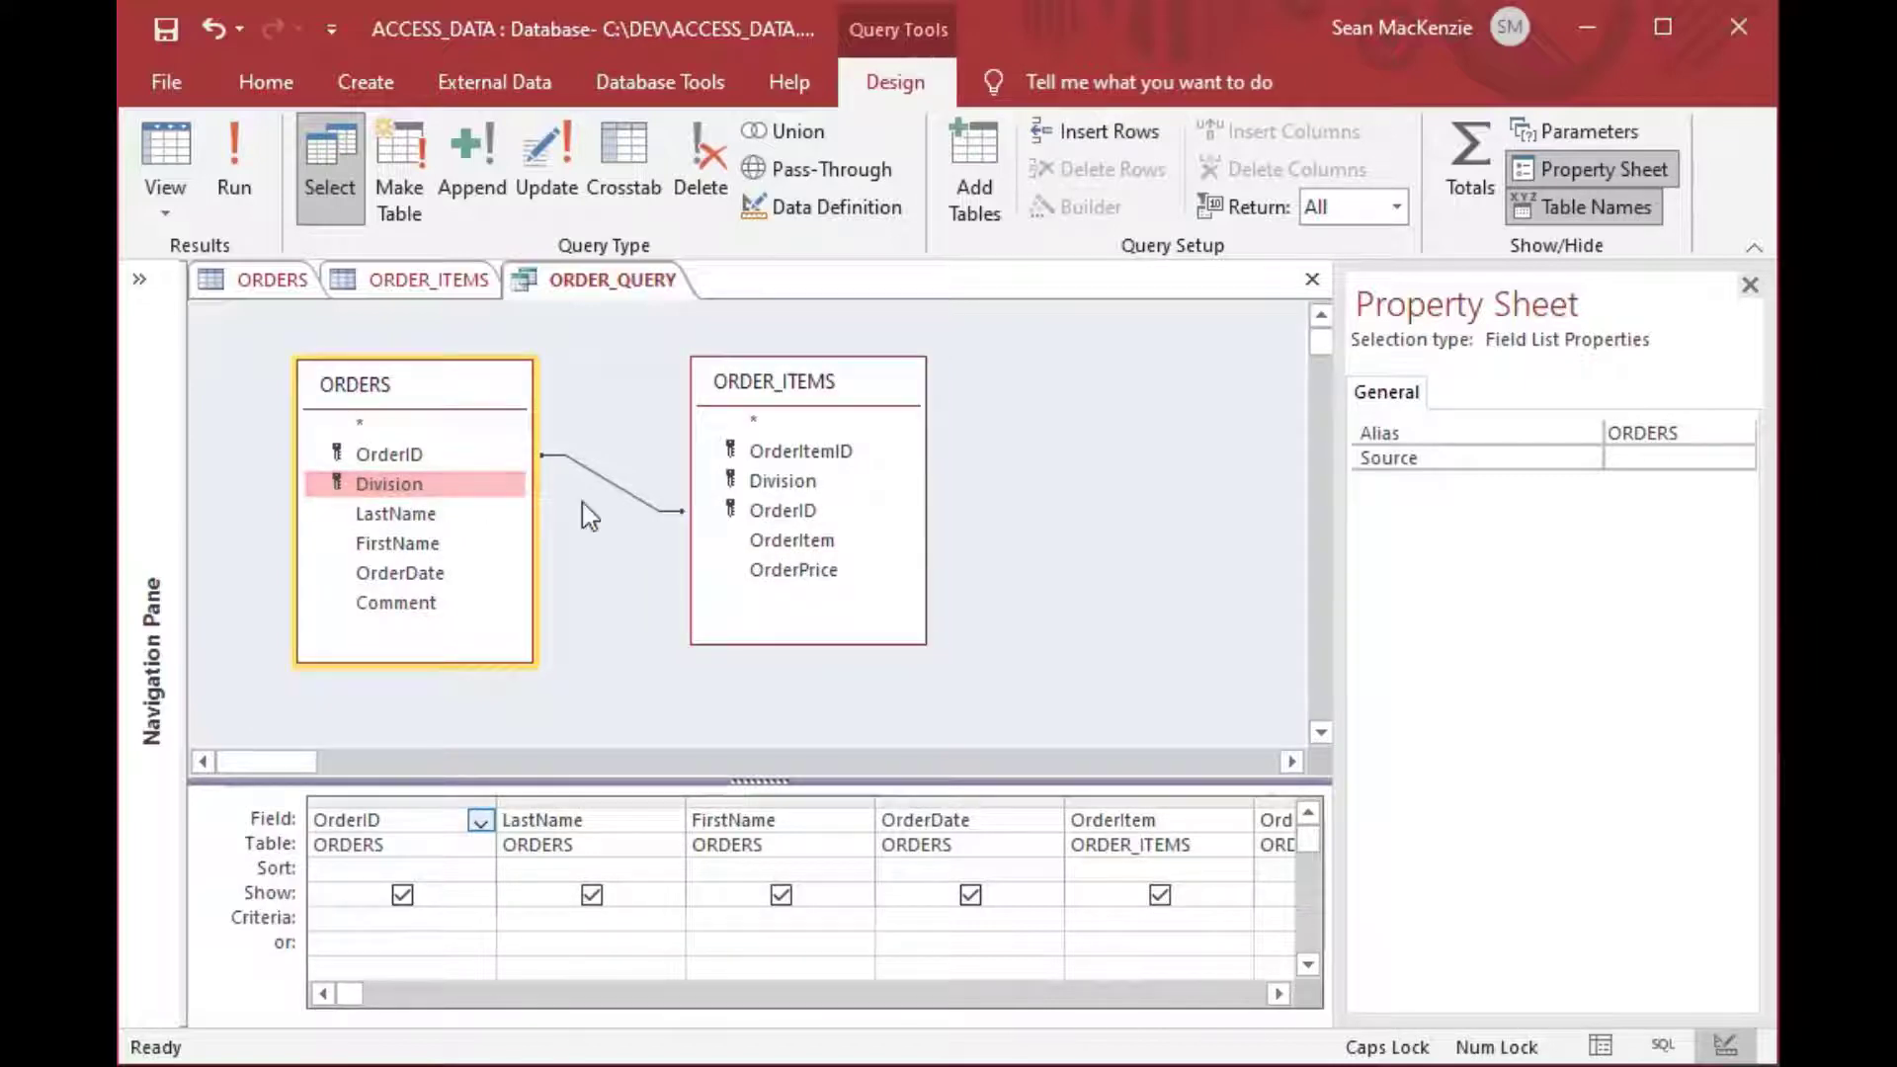
left_click(786, 484)
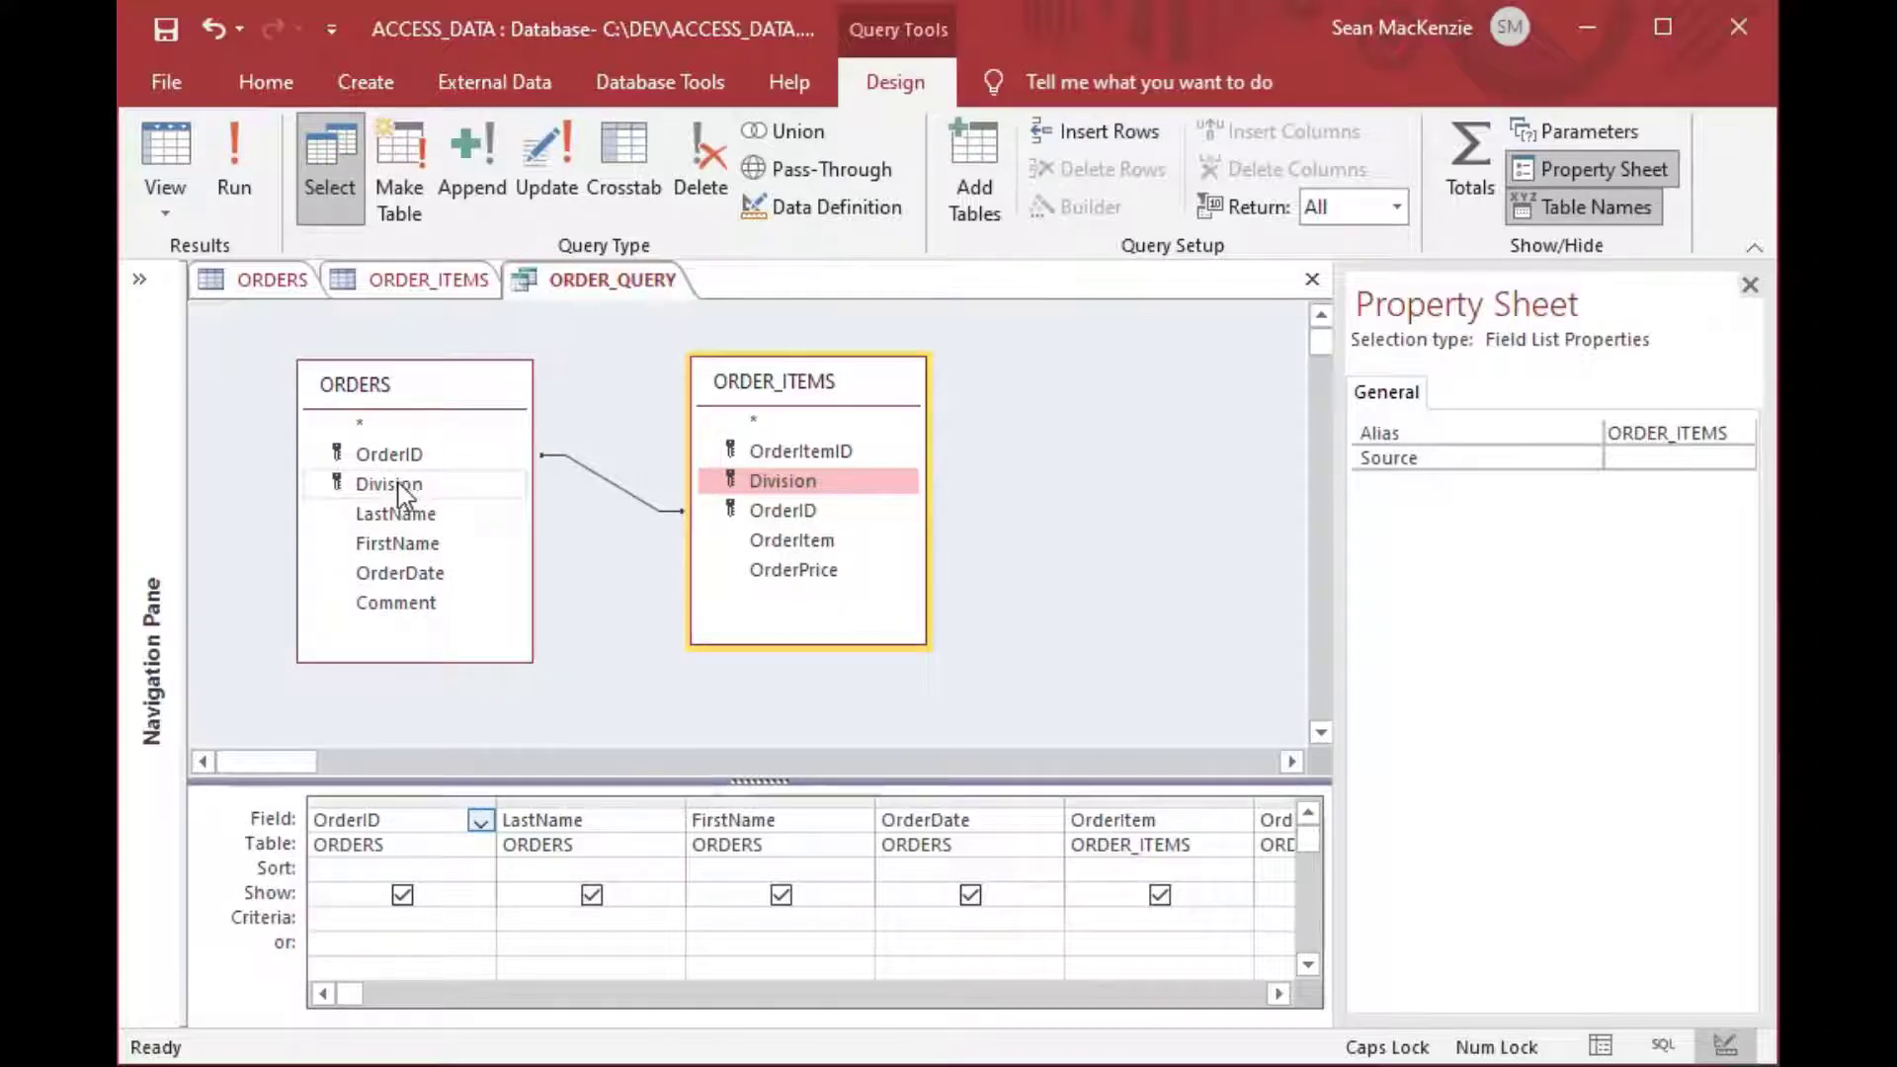
left_click_drag(398, 484, 778, 484)
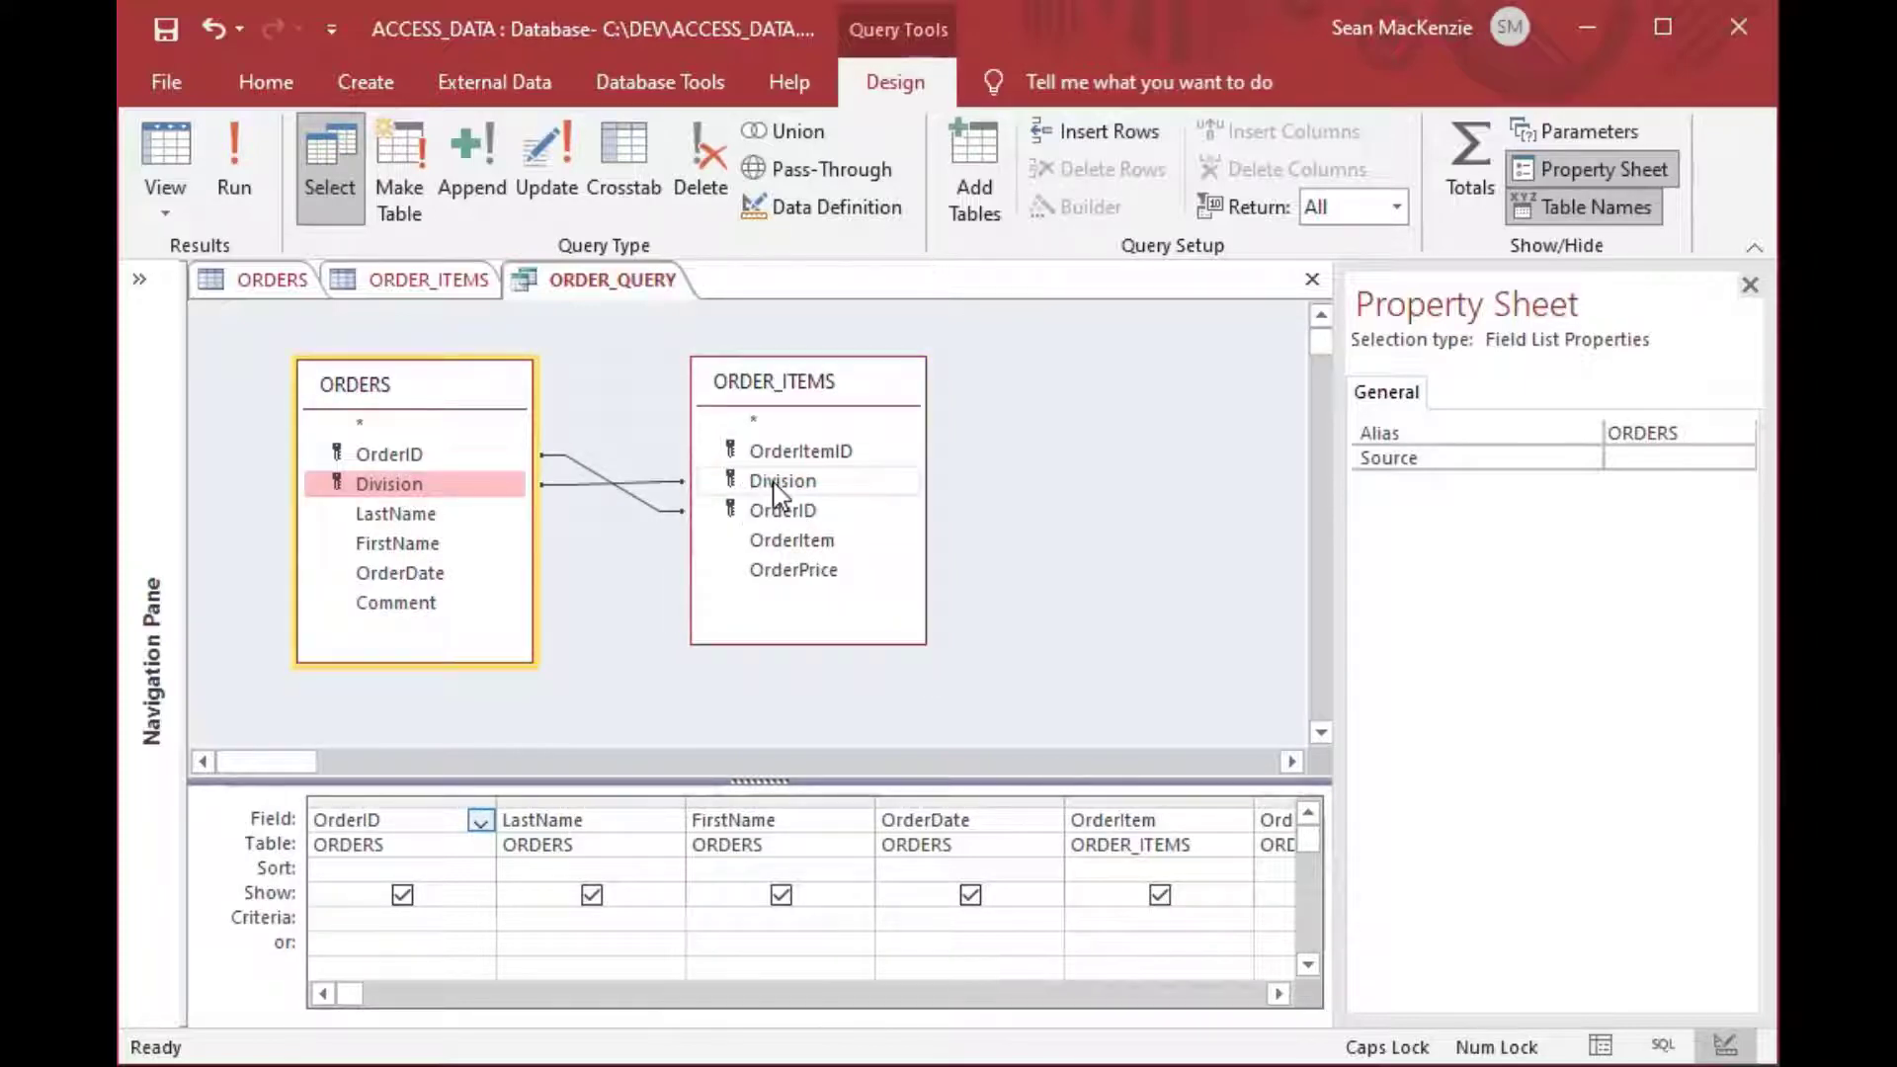
mouse_move(851, 384)
left_mouse_down()
mouse_move(856, 415)
mouse_move(846, 394)
left_mouse_up()
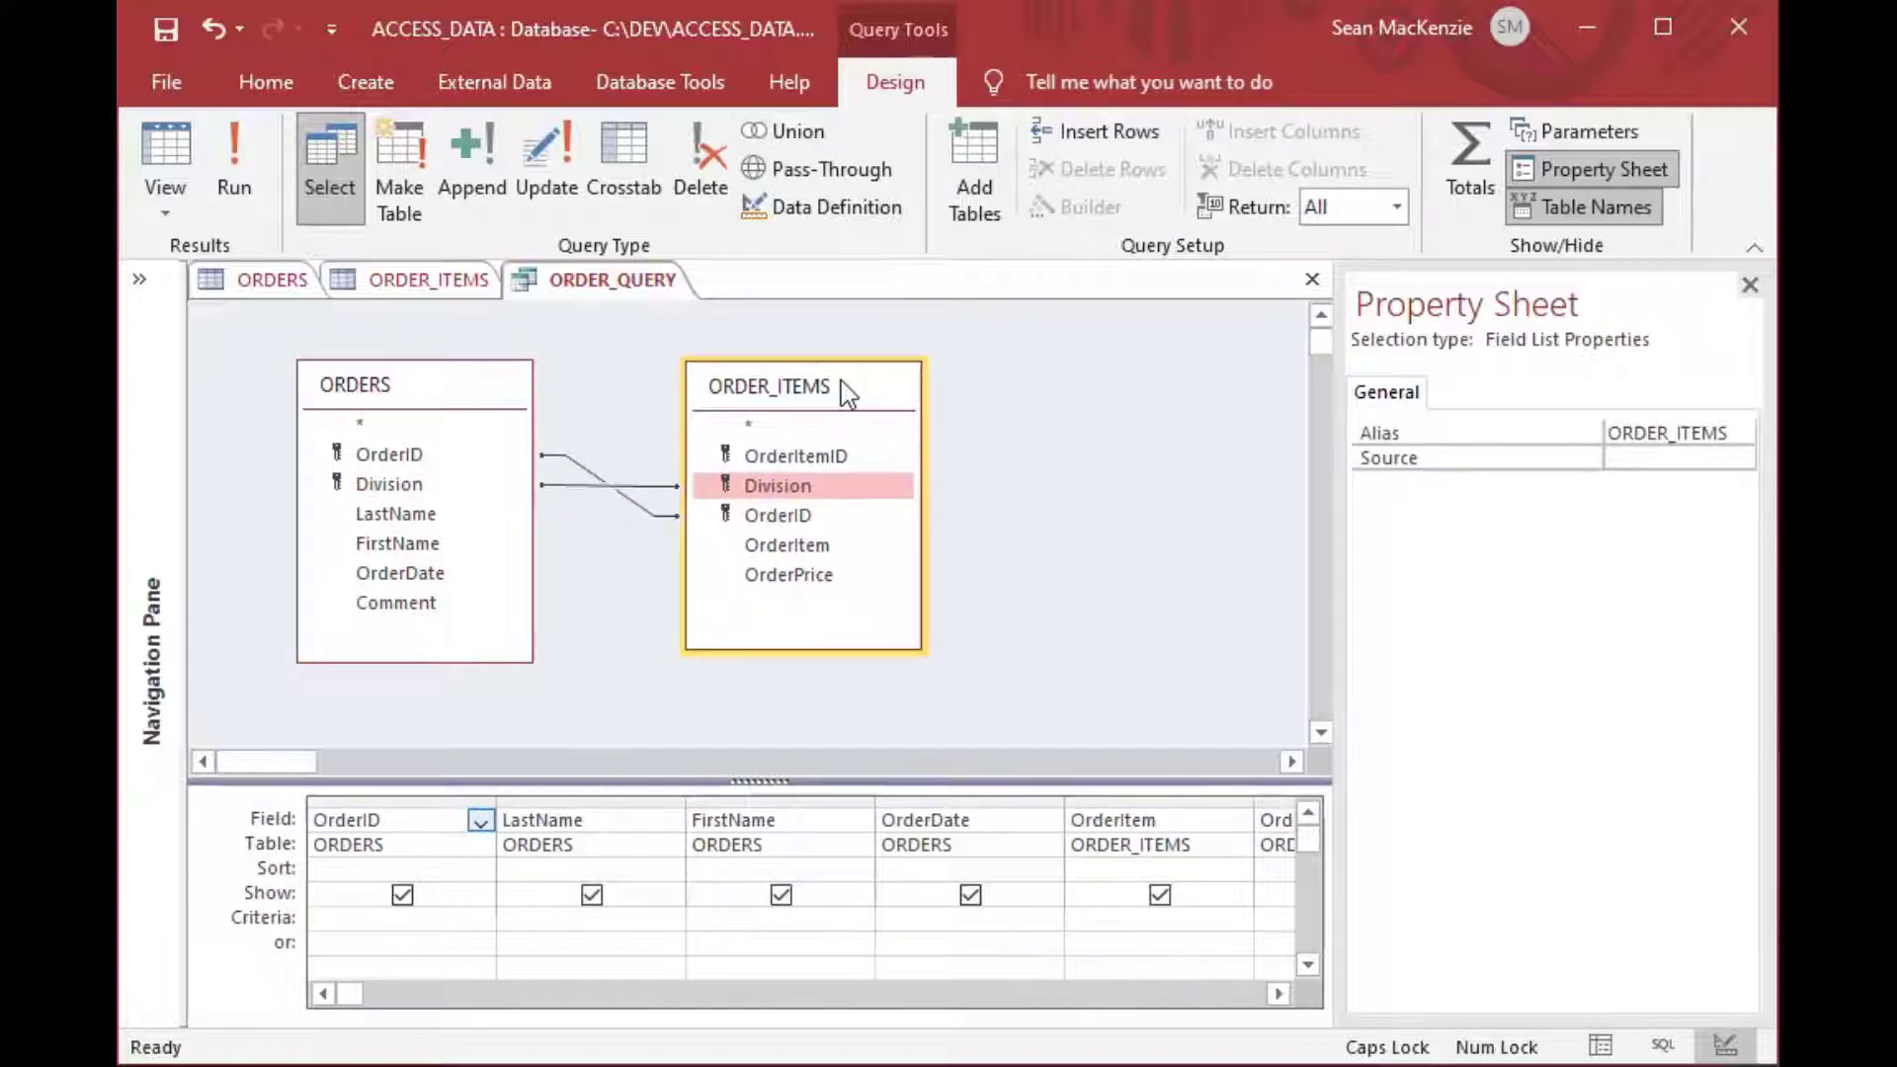
left_click(632, 485)
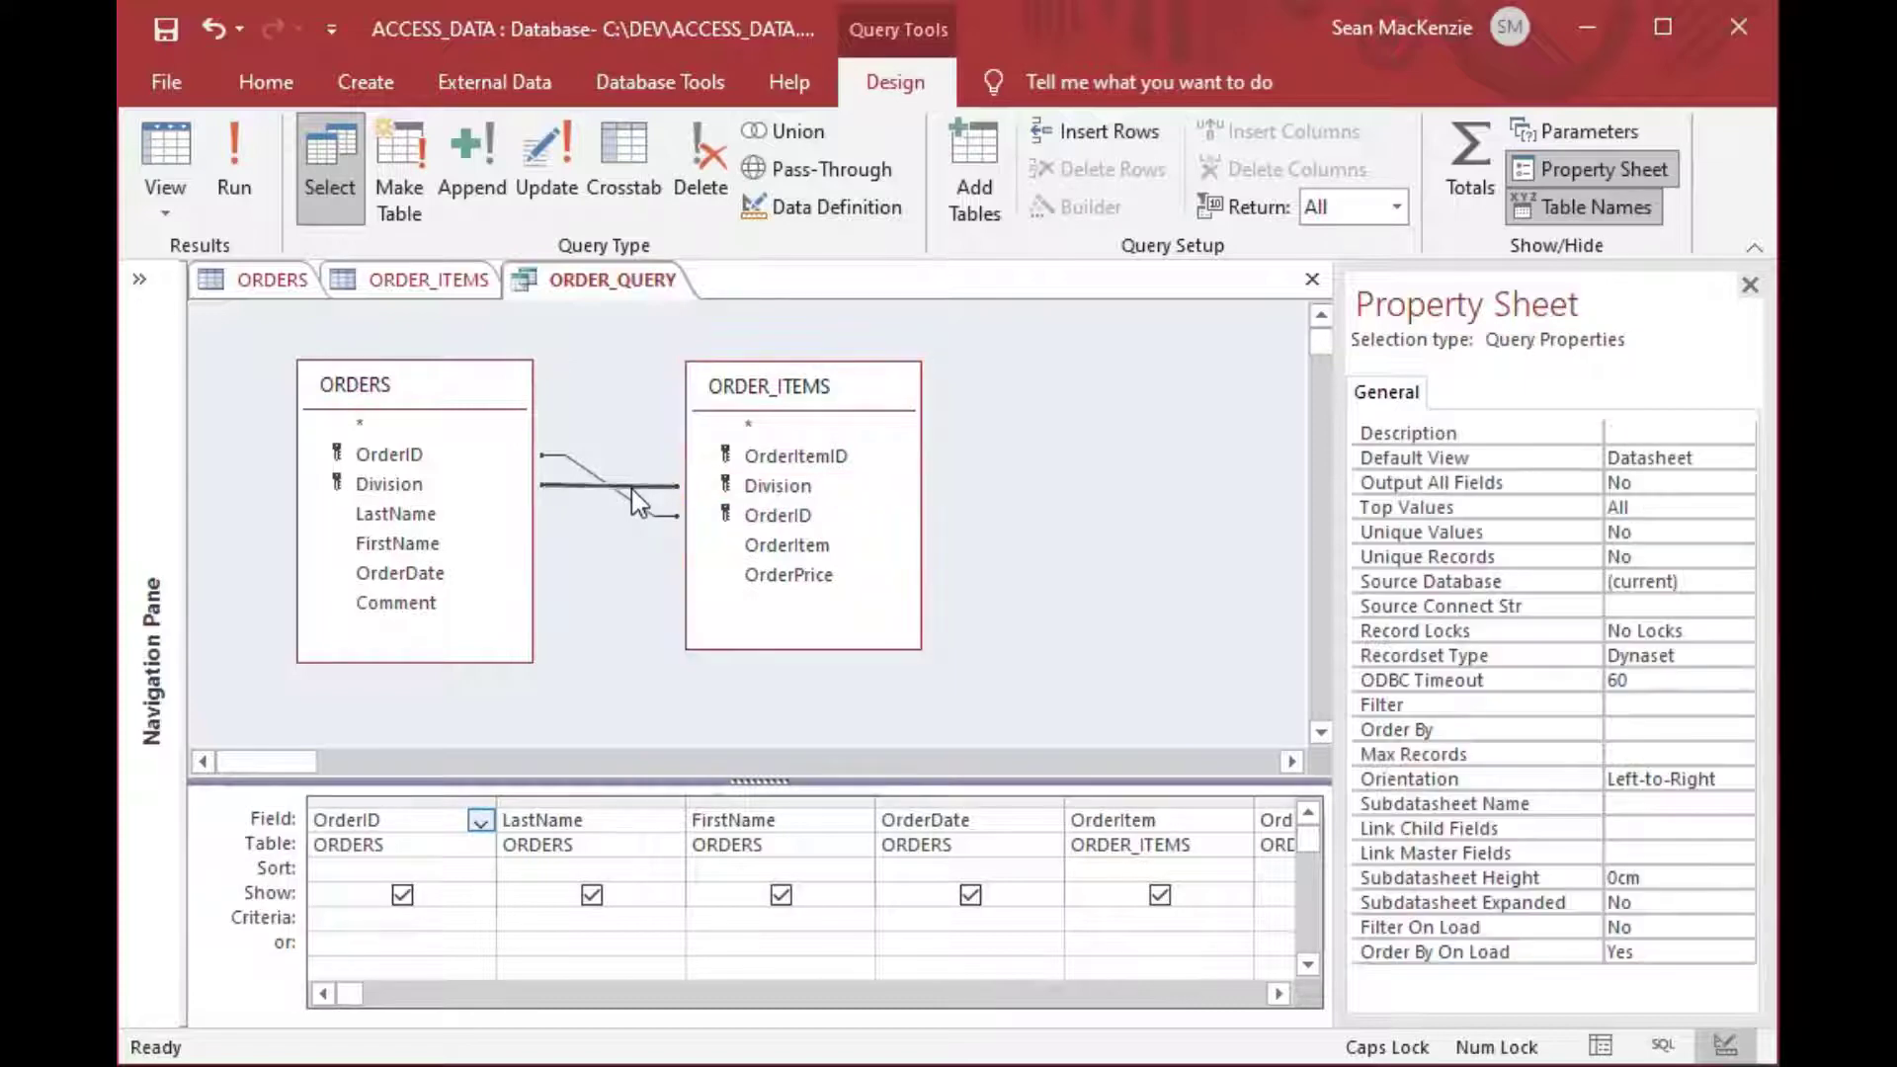
left_click(633, 503)
left_click(265, 380)
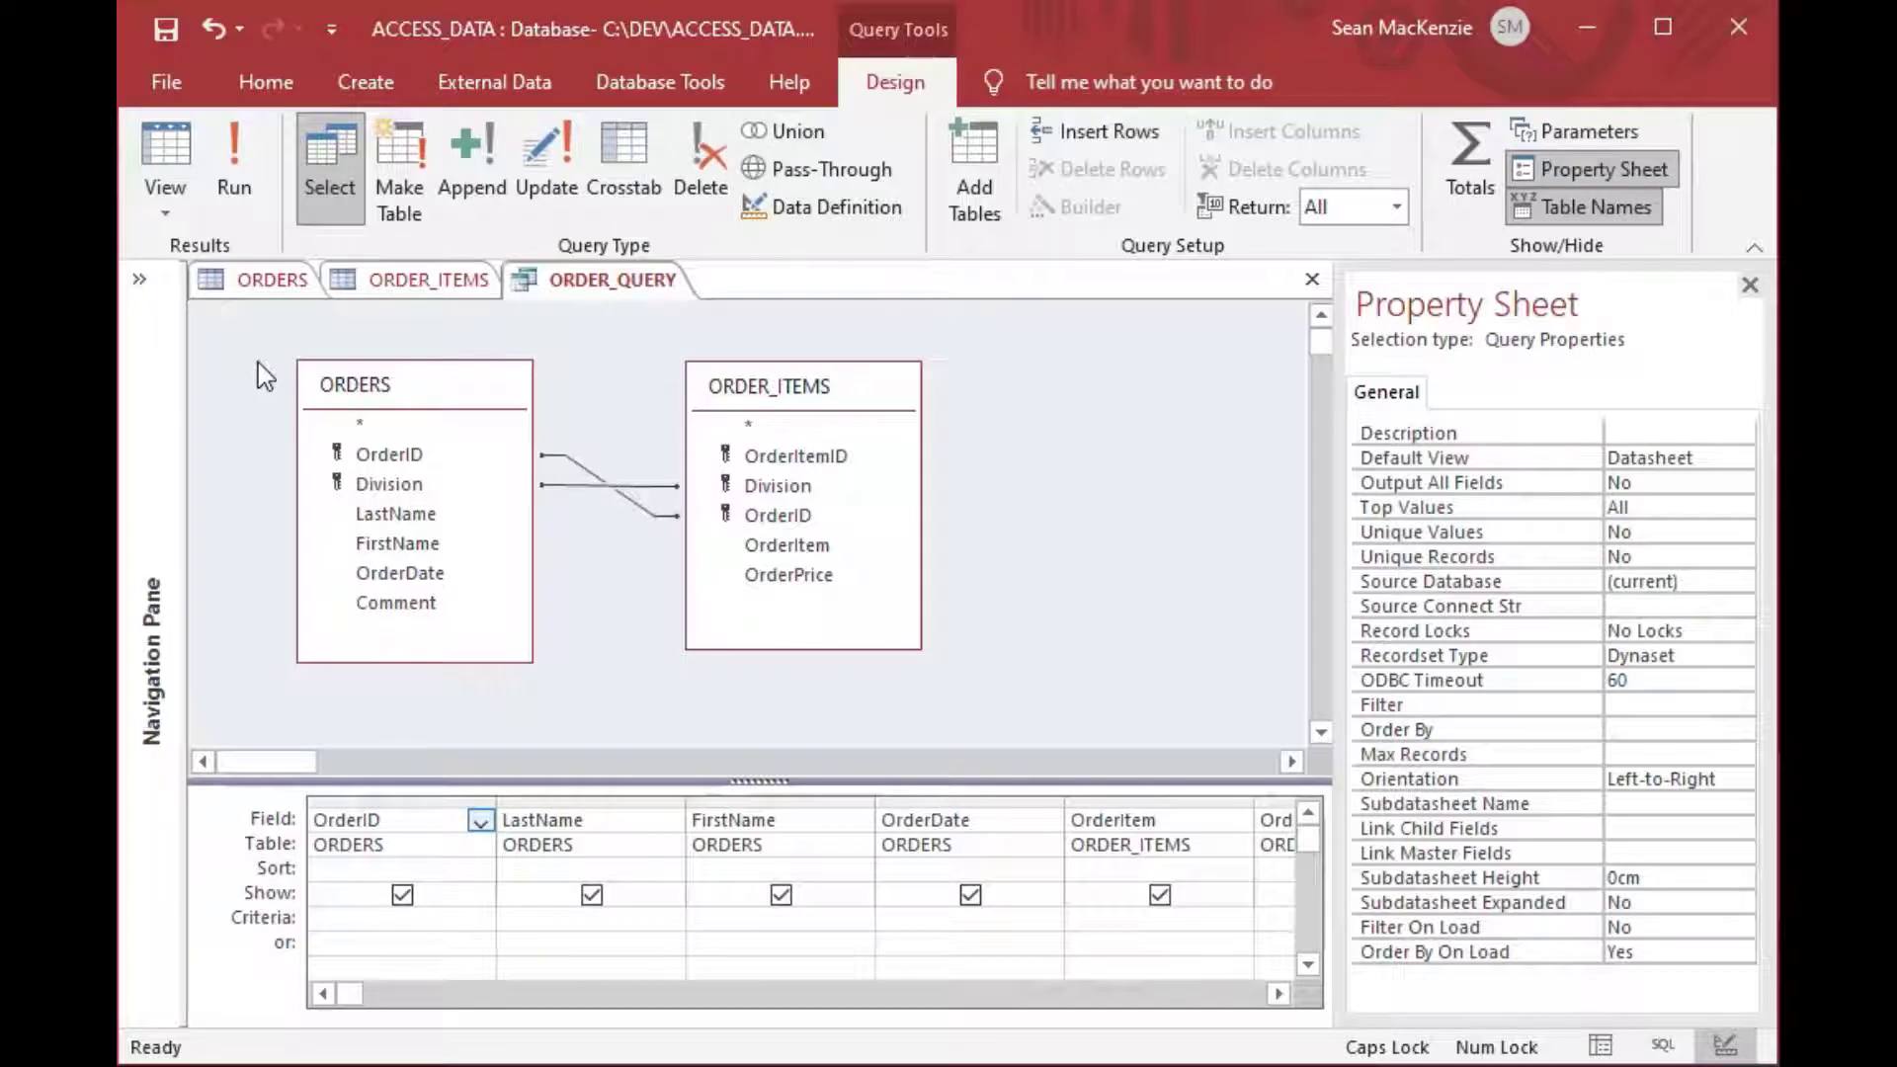
Show the query results as a datasheet and examine the first customer's rows.
left_click(166, 151)
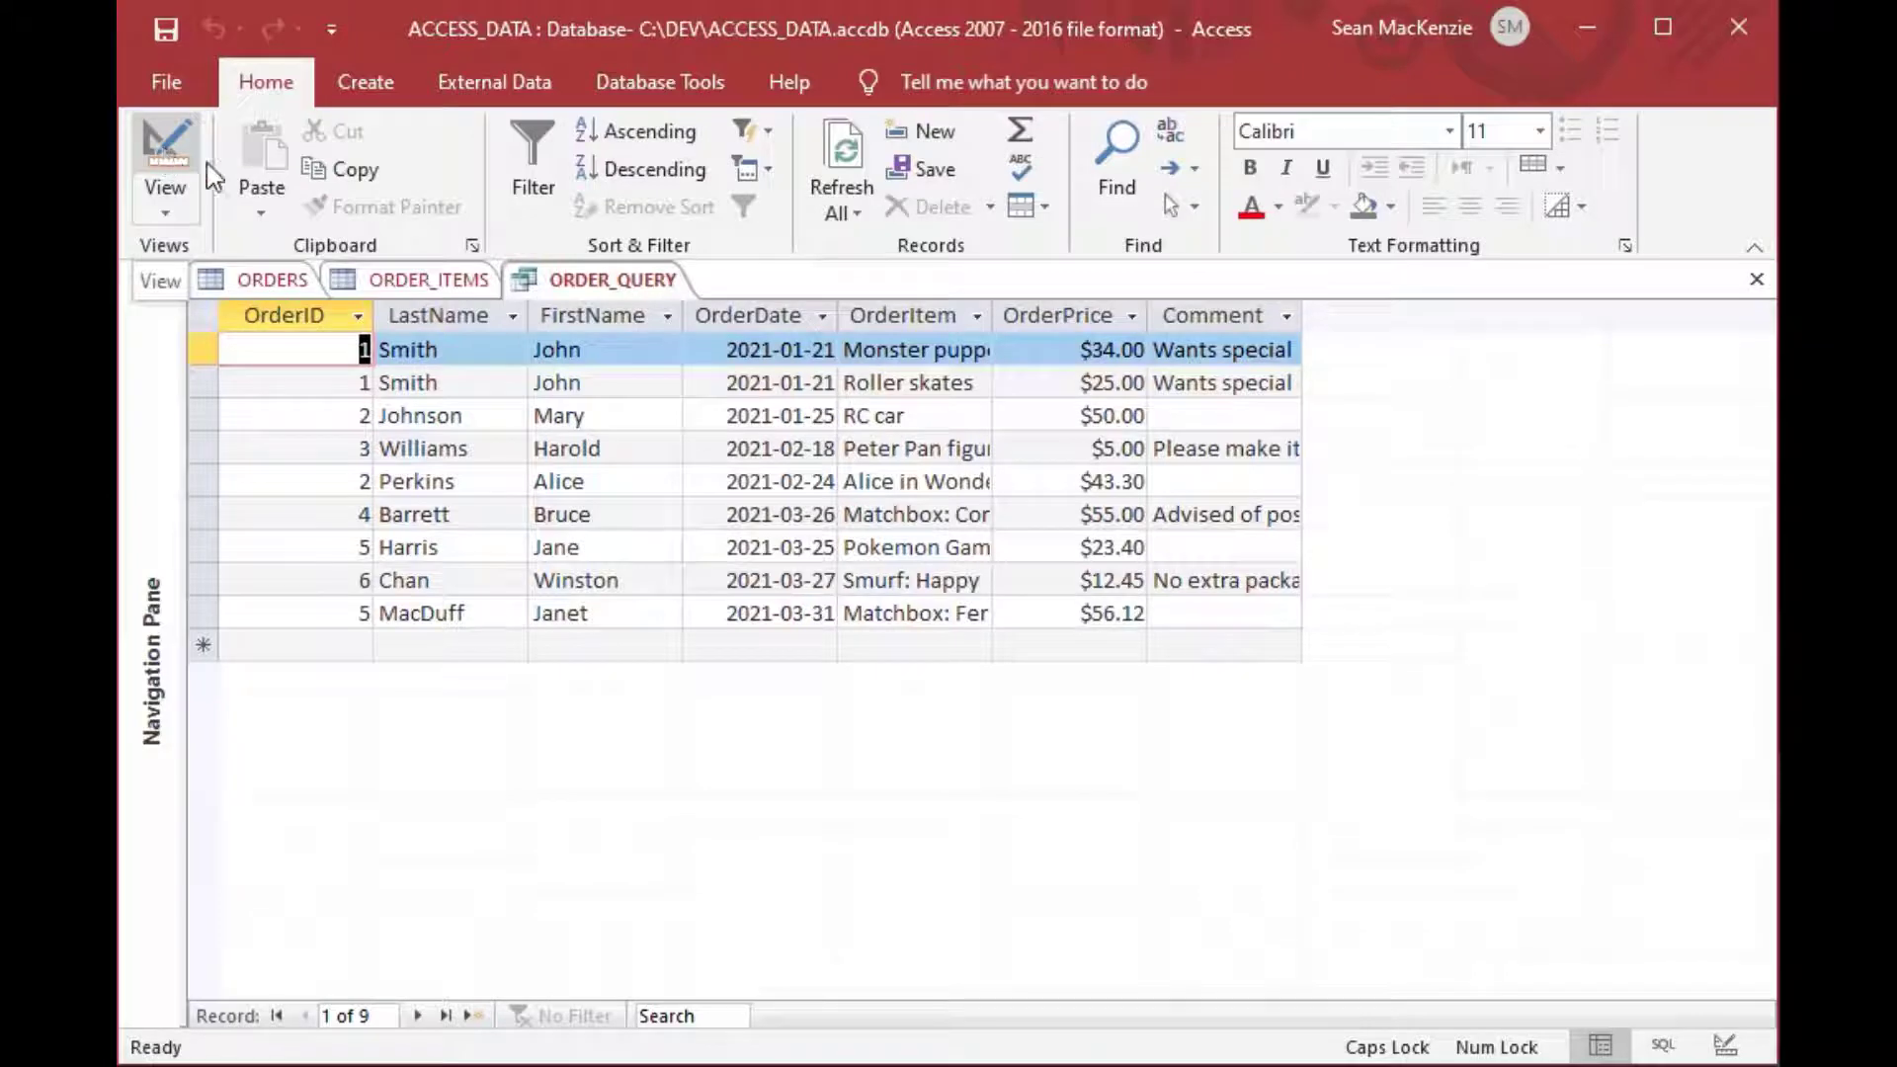
left_click(488, 355)
left_click(376, 350)
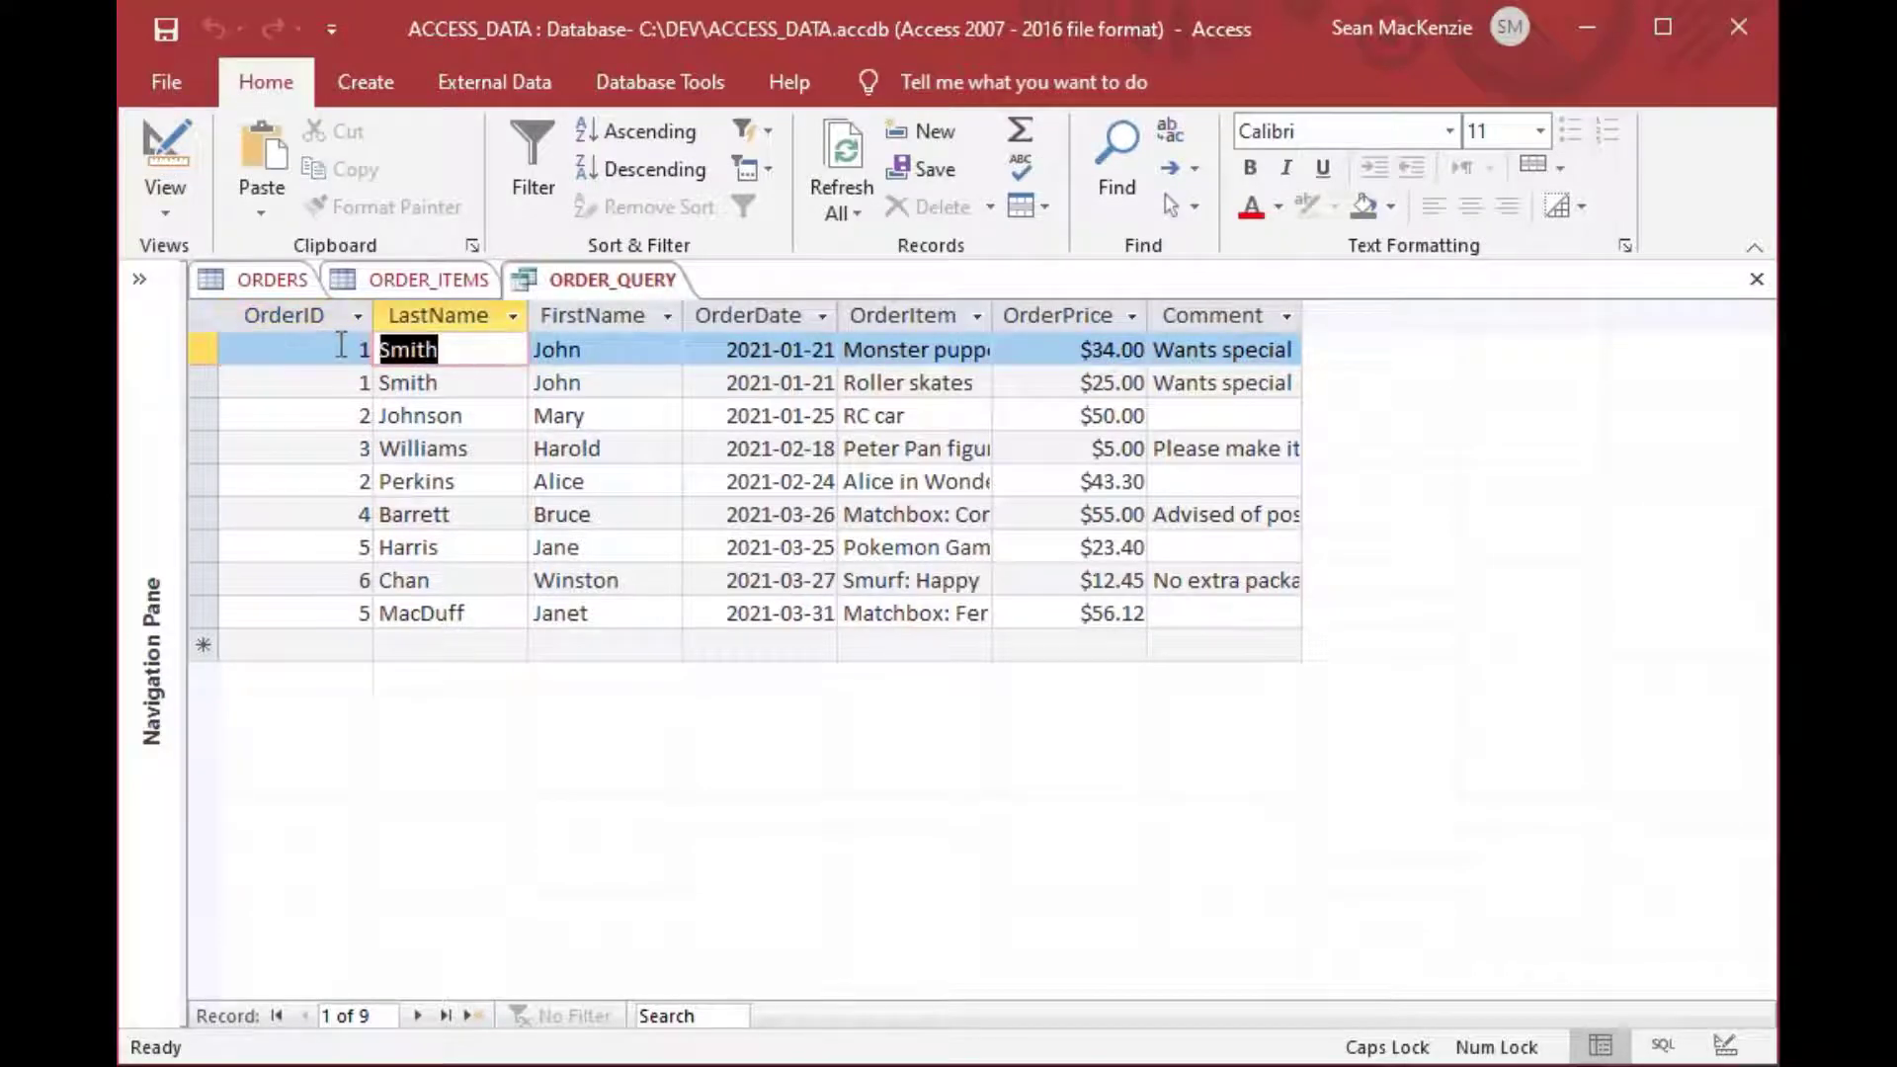
key("Tab")
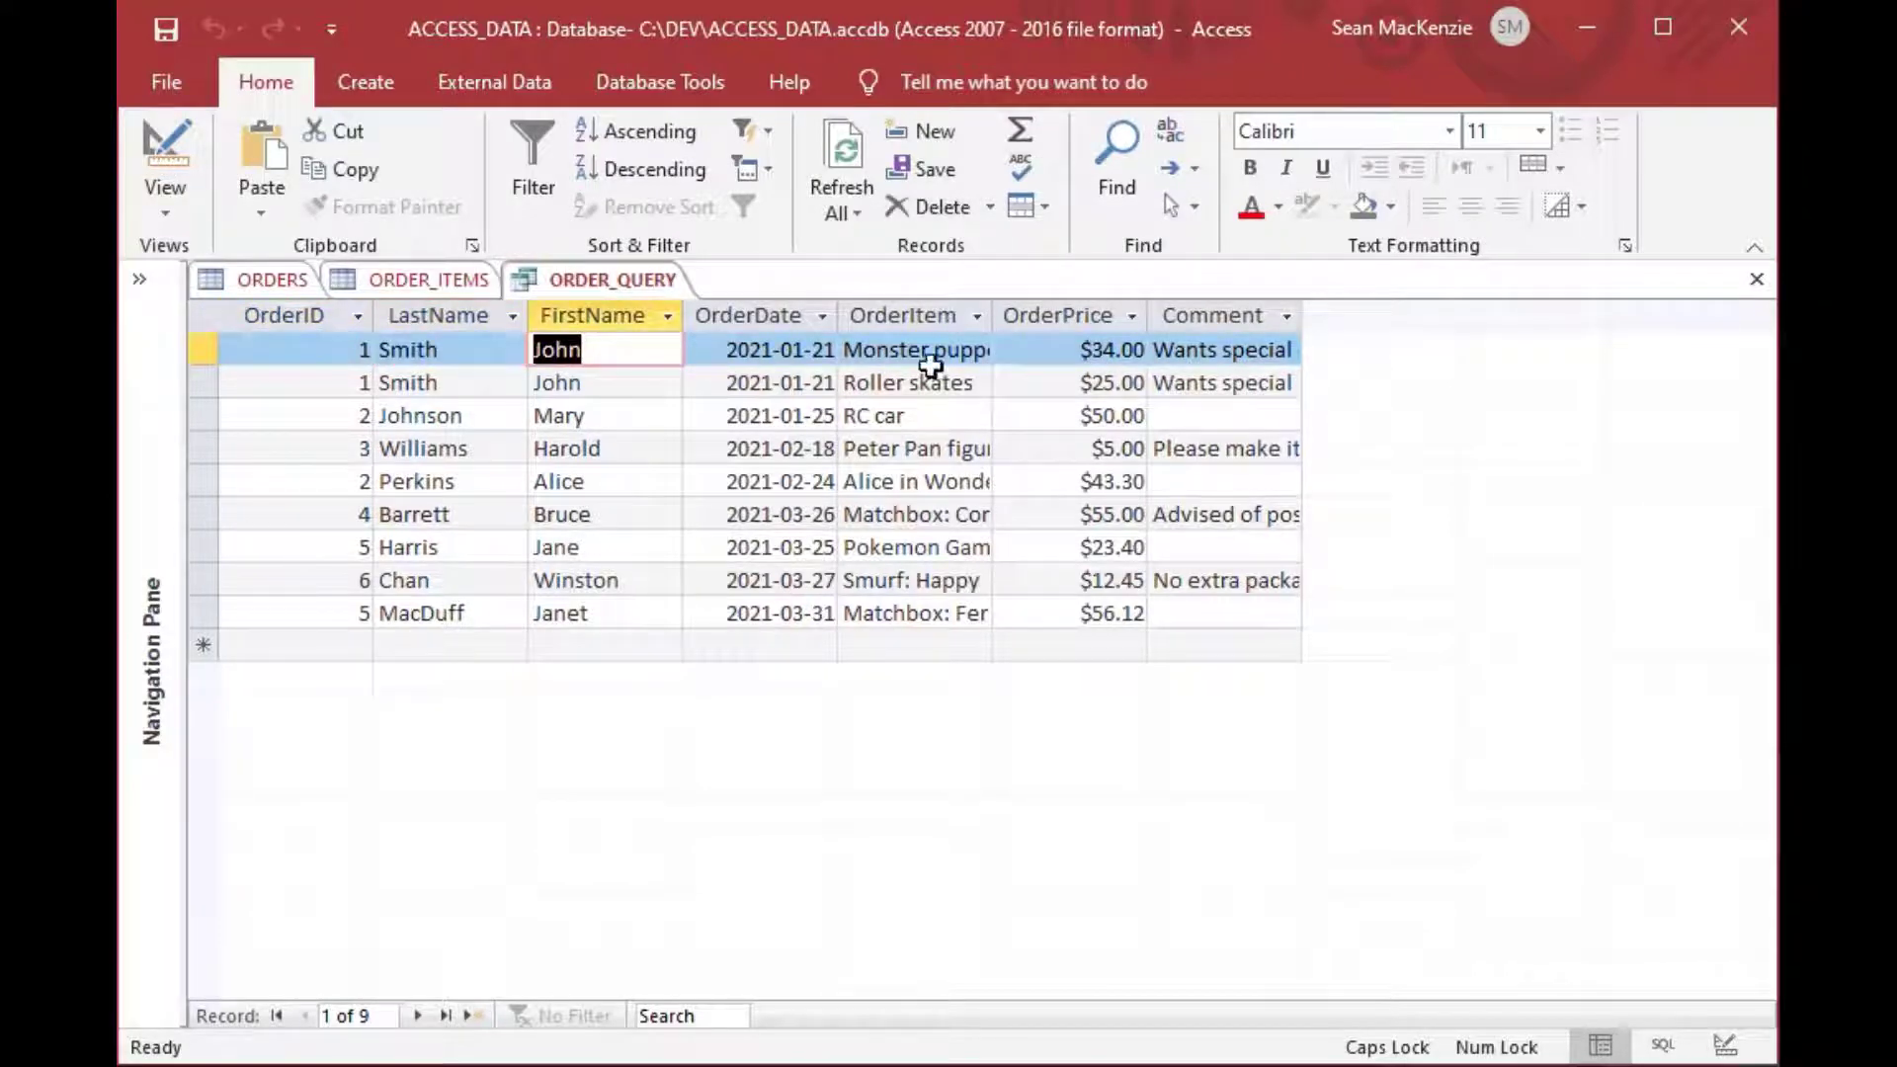
Widen the OrderItem column to fit its full item names.
left_click(988, 312)
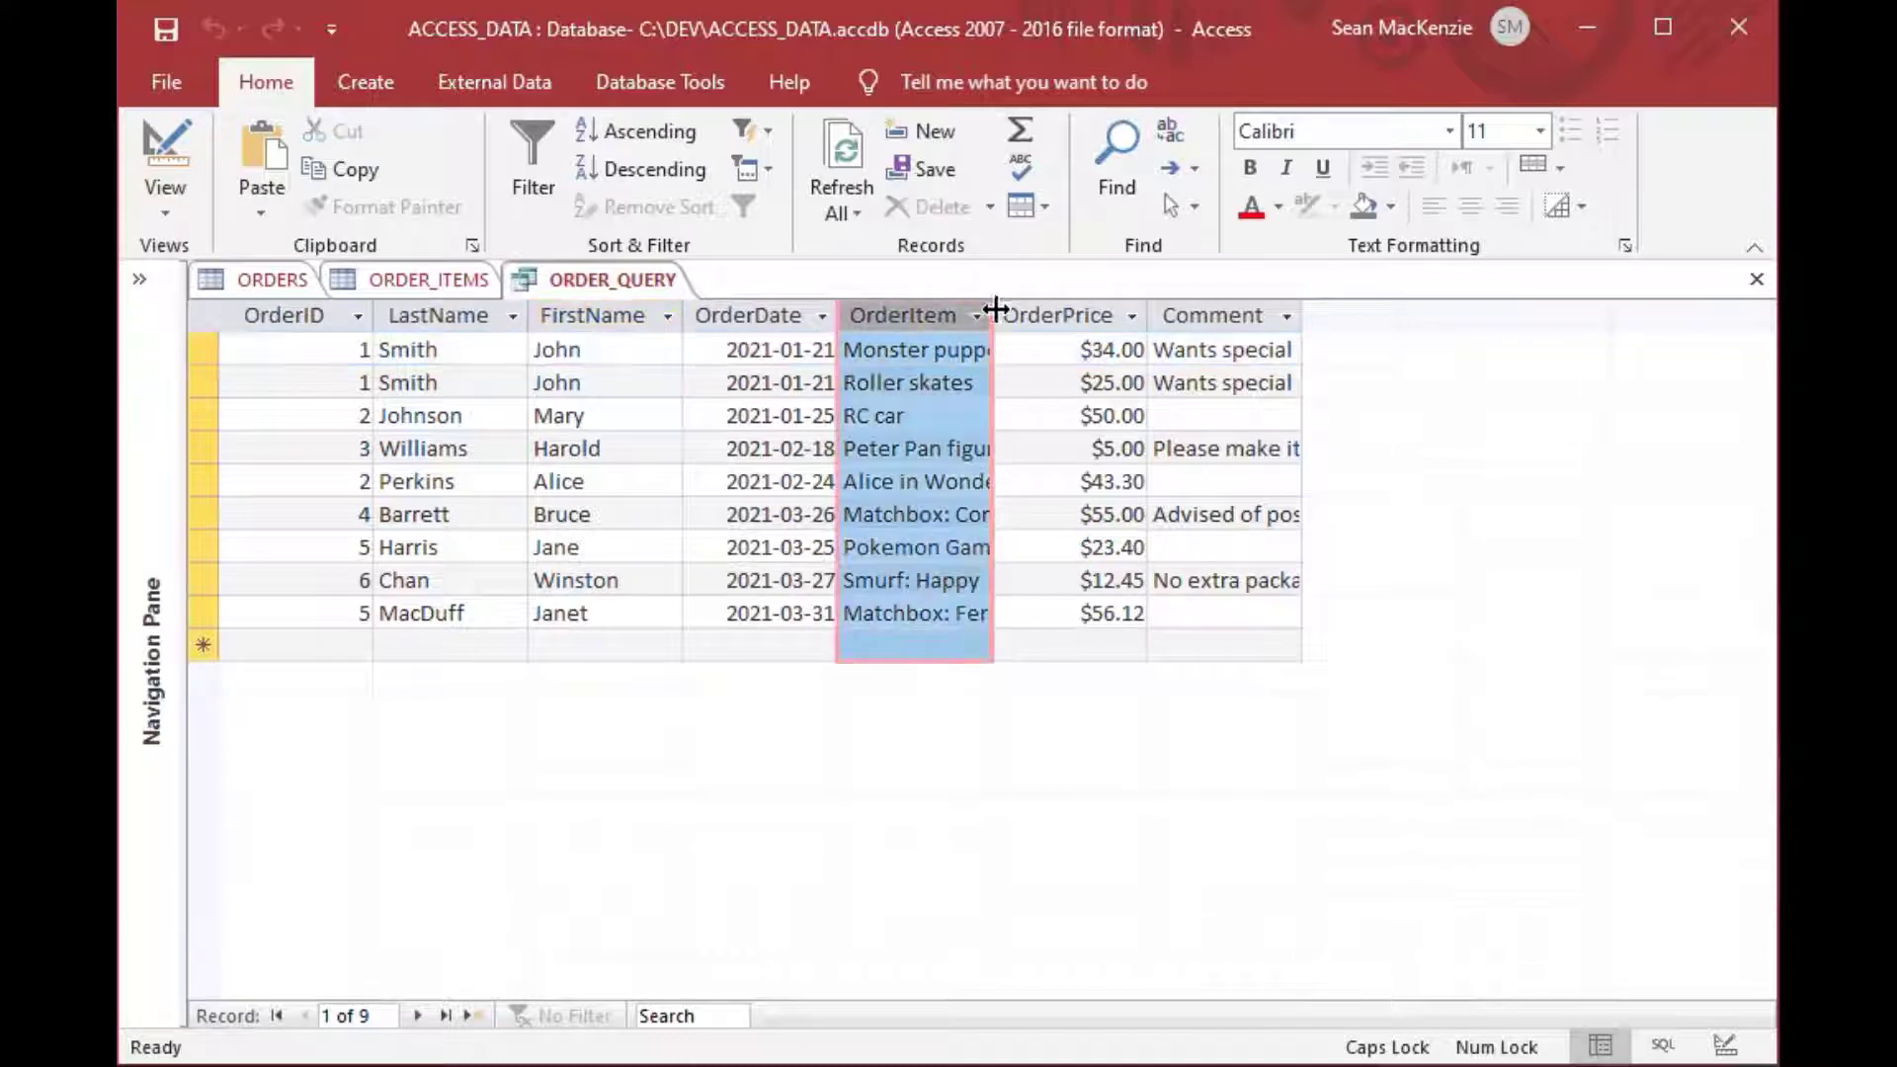
double_click(995, 310)
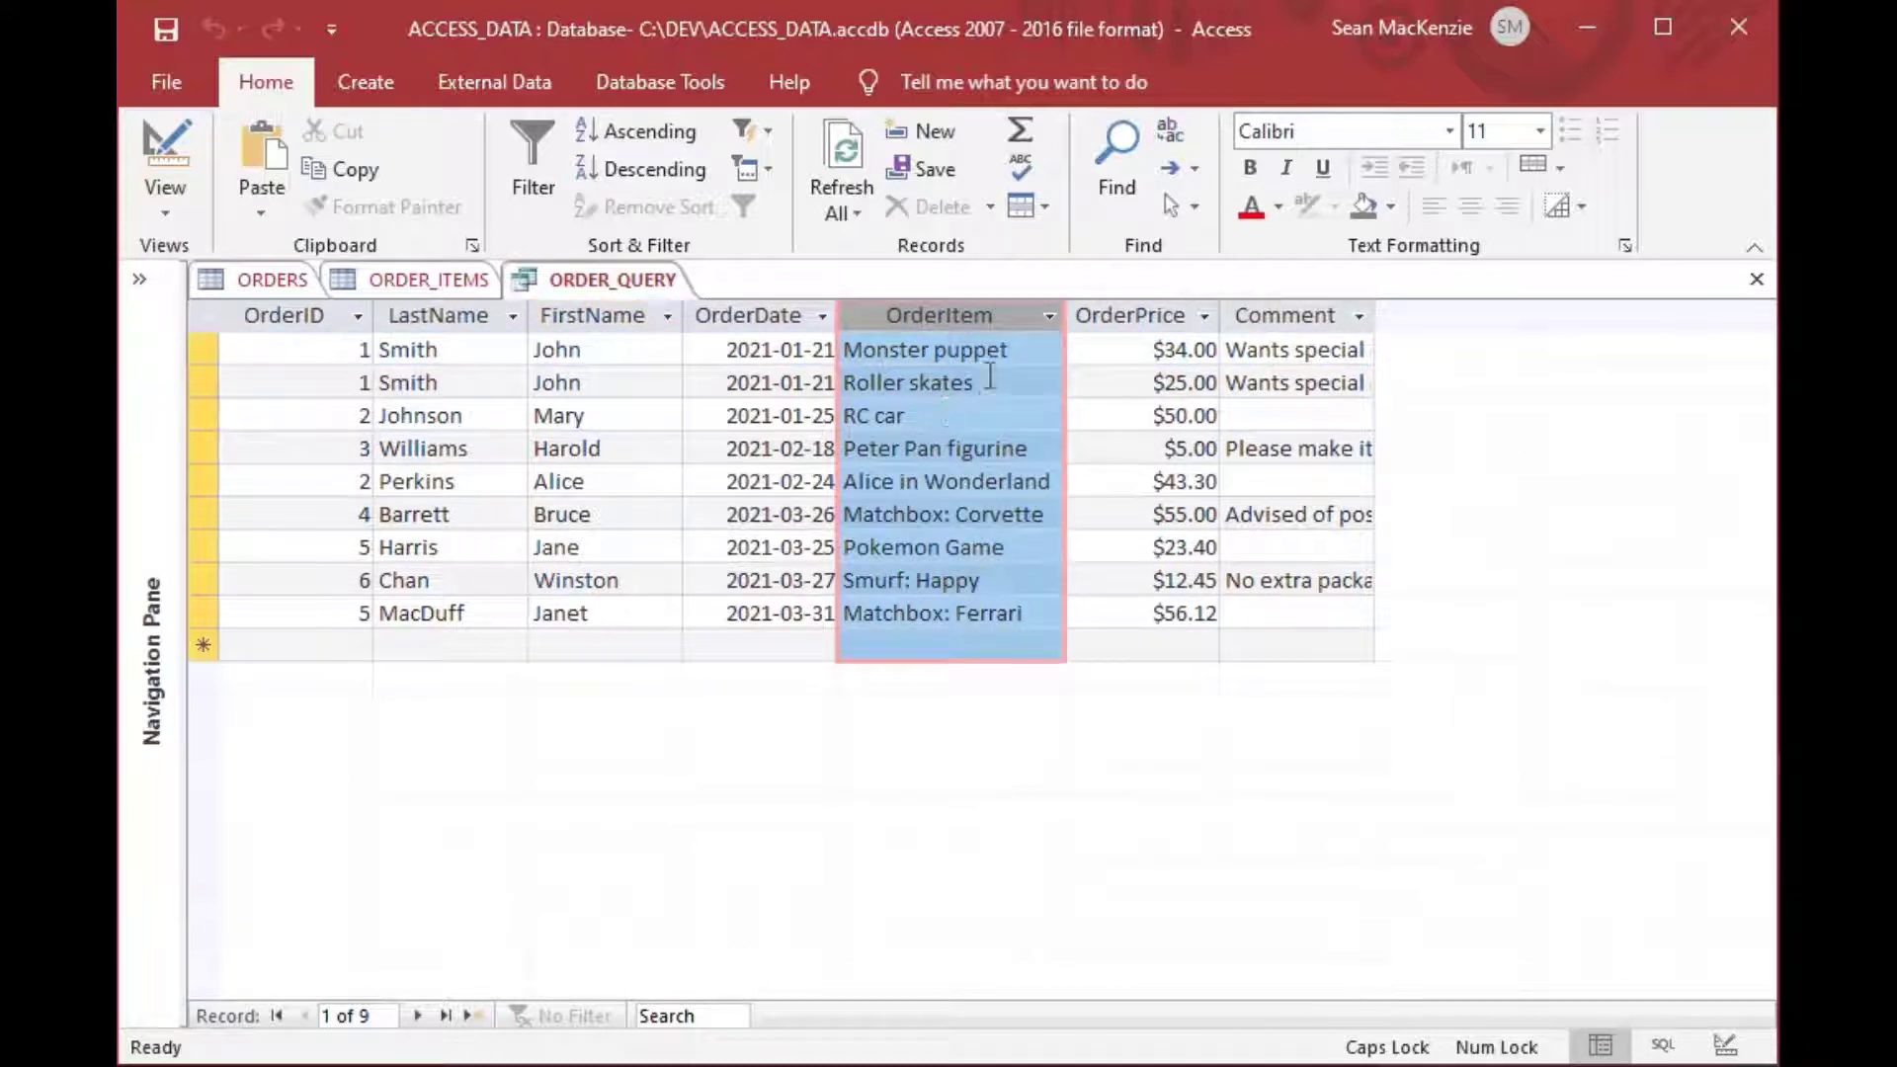
left_click(1021, 352)
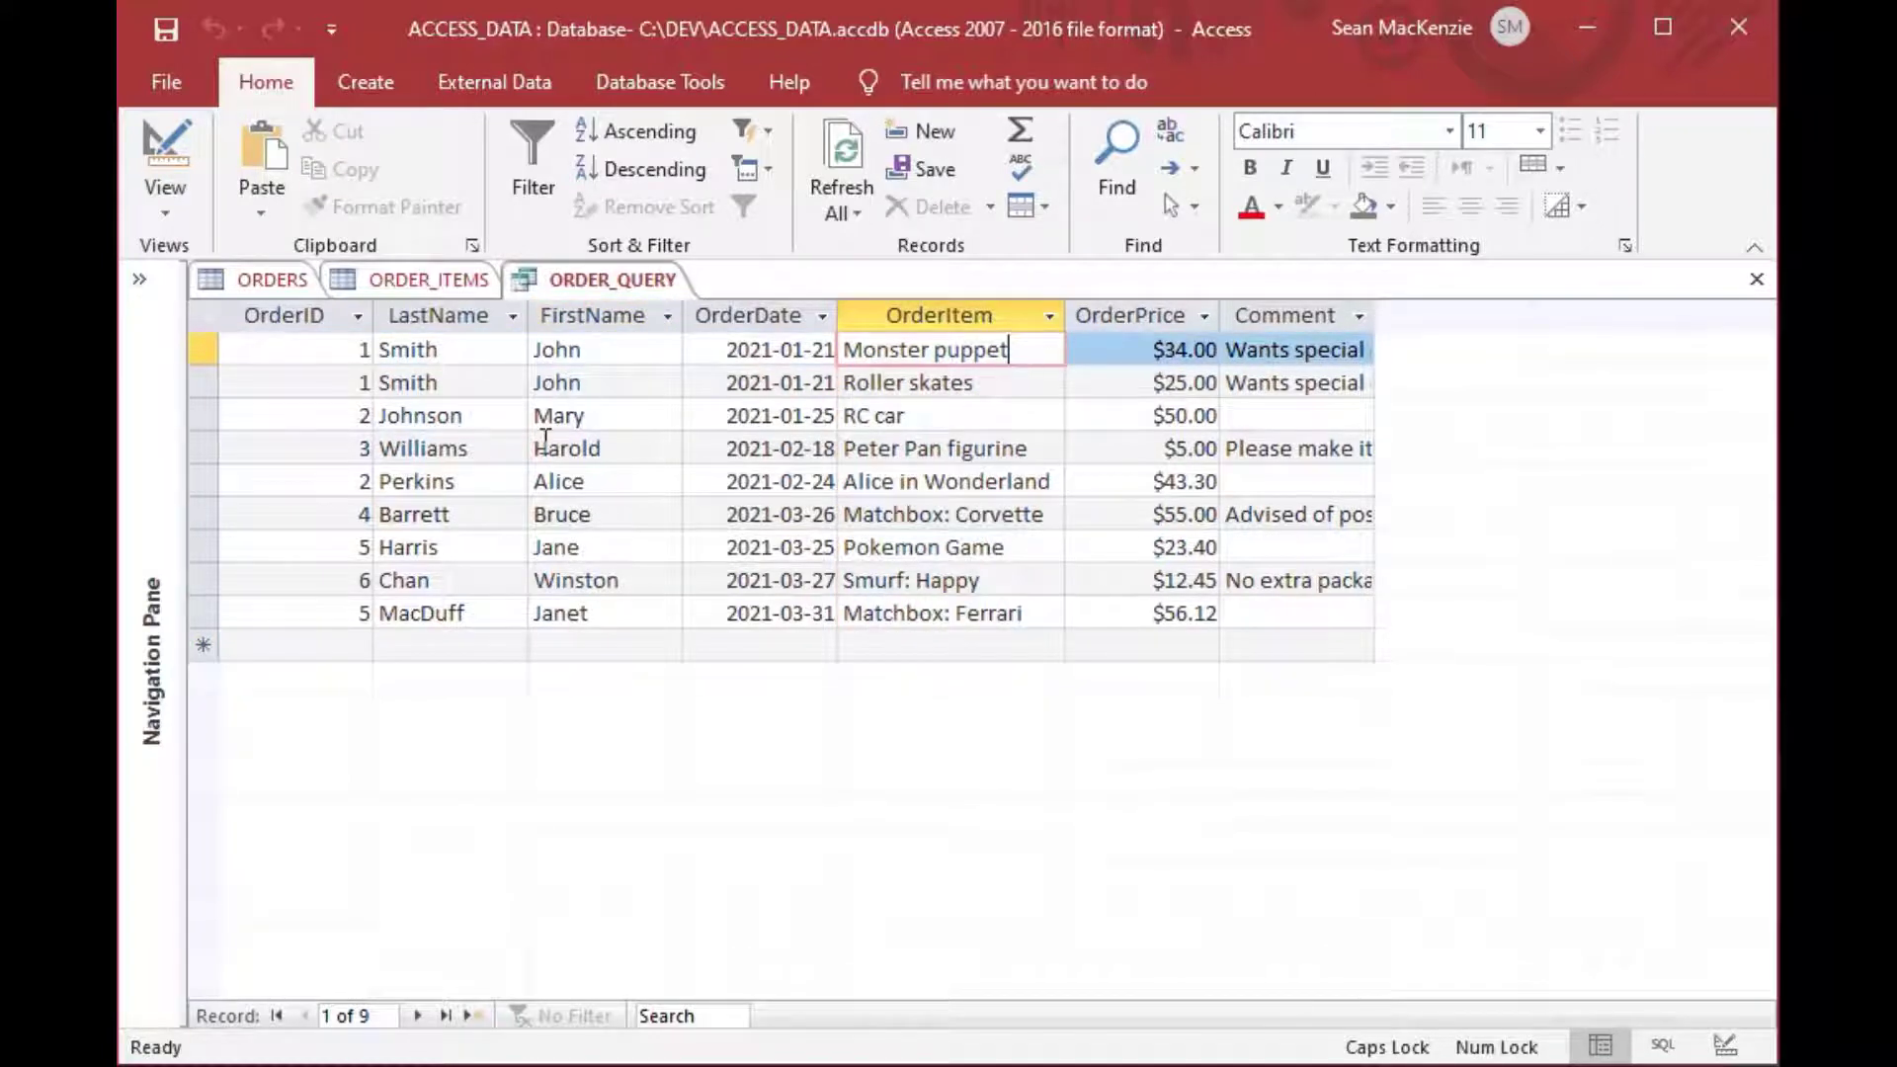
Step down the OrderID column from the first record to OrderID 4, checking each order for duplicate rows.
double_click(360, 351)
key("Down")
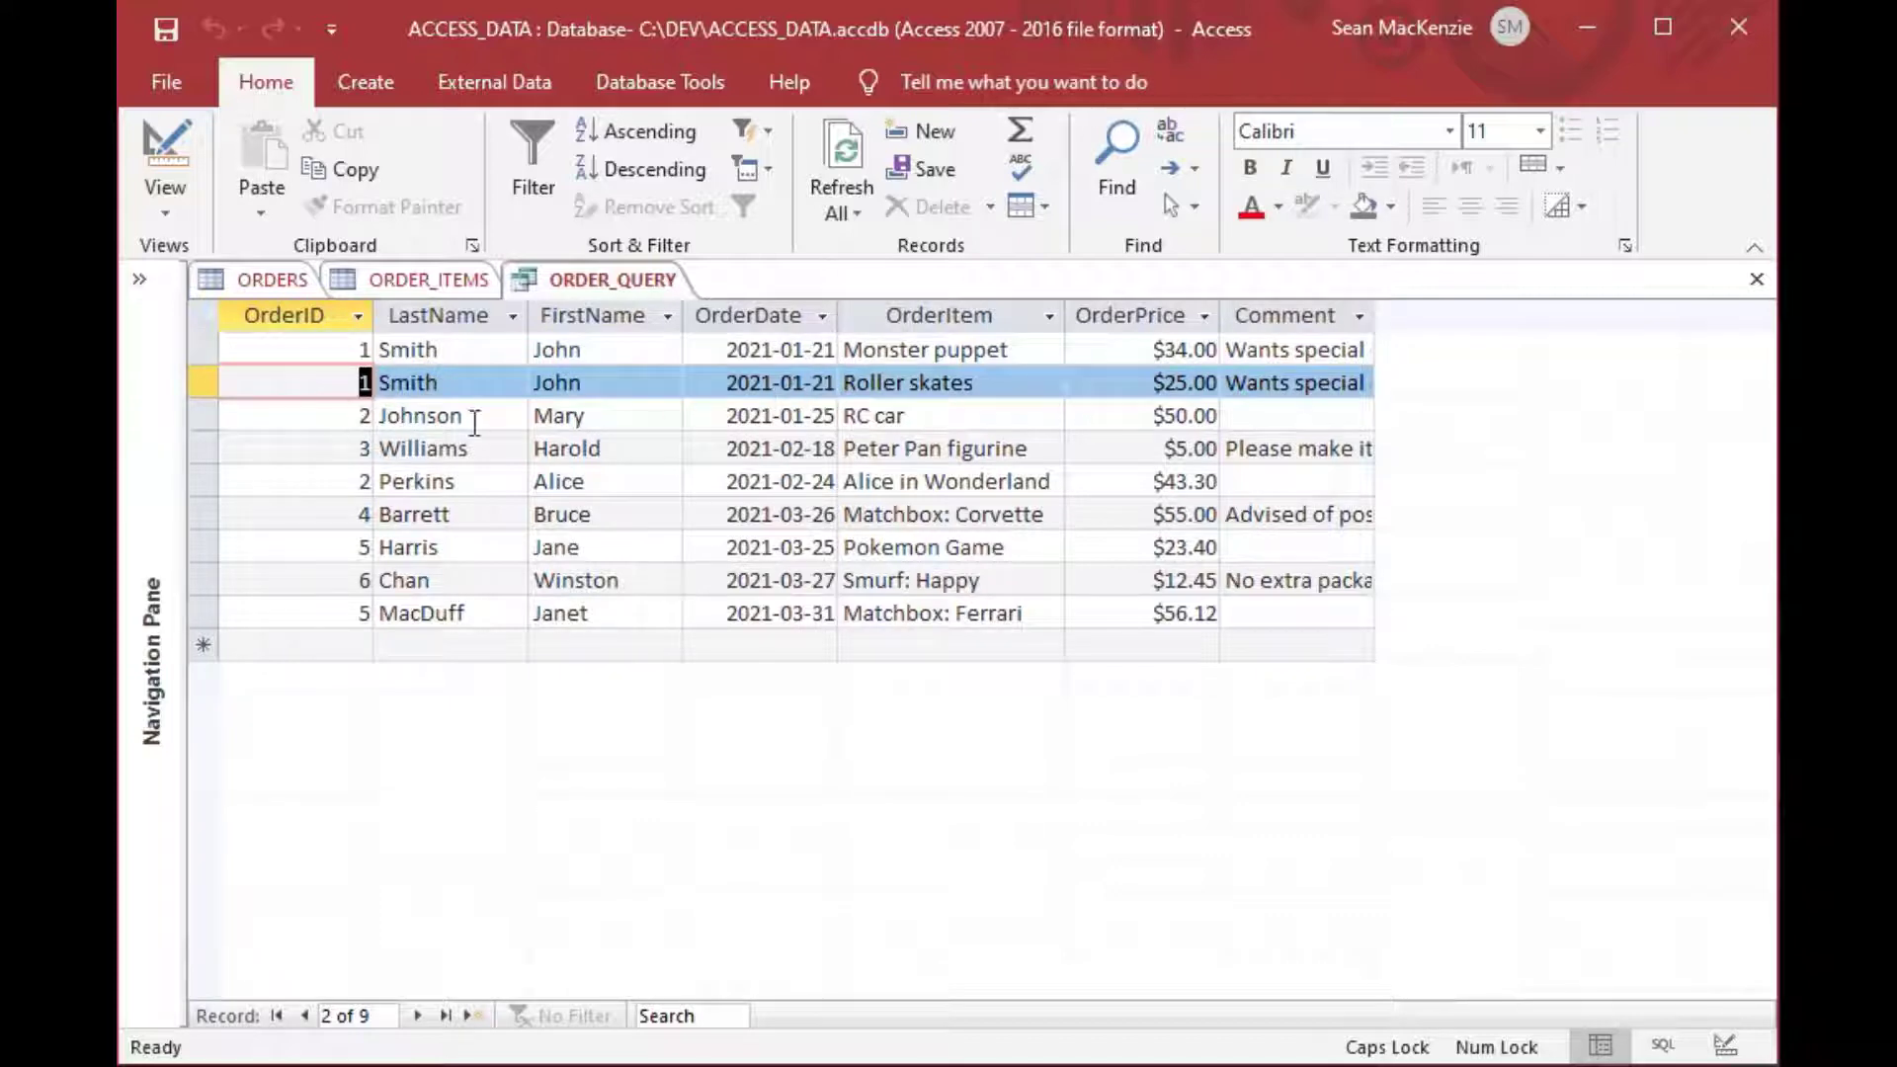
key("Down")
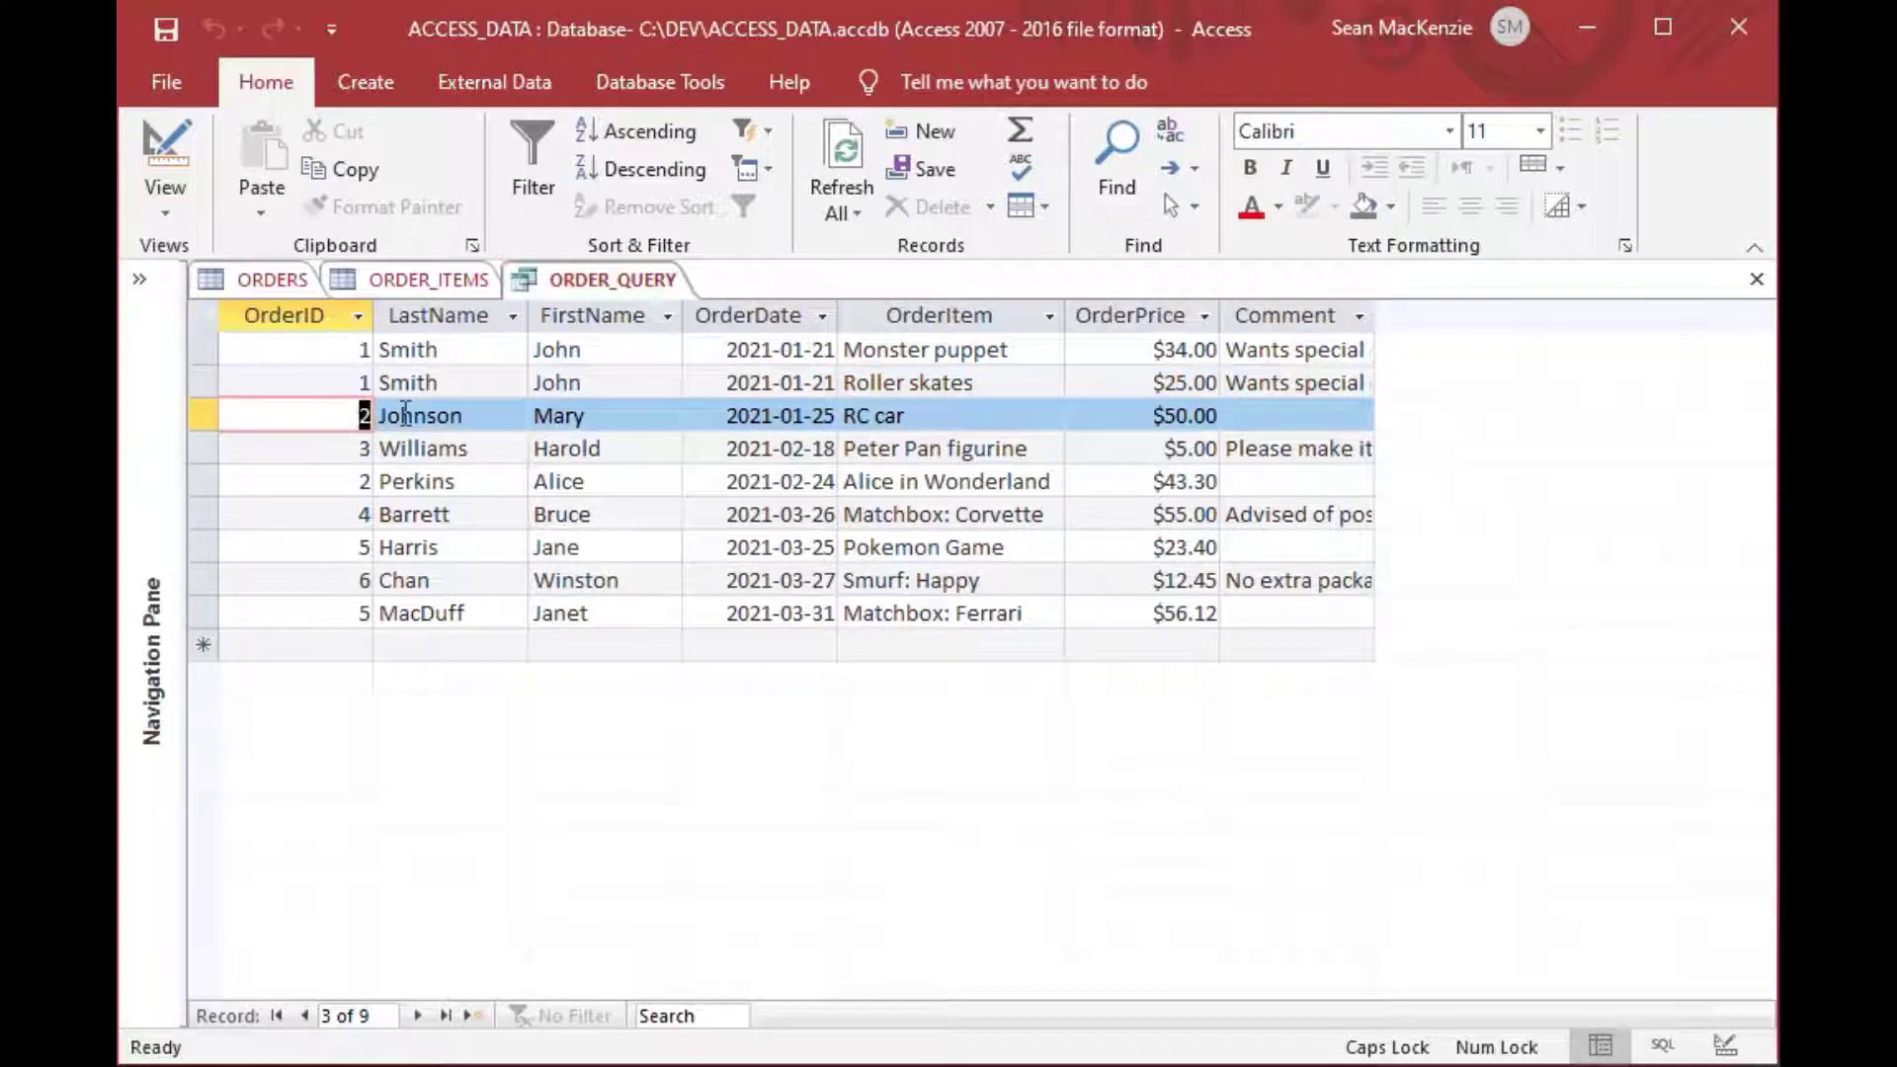
key("Down")
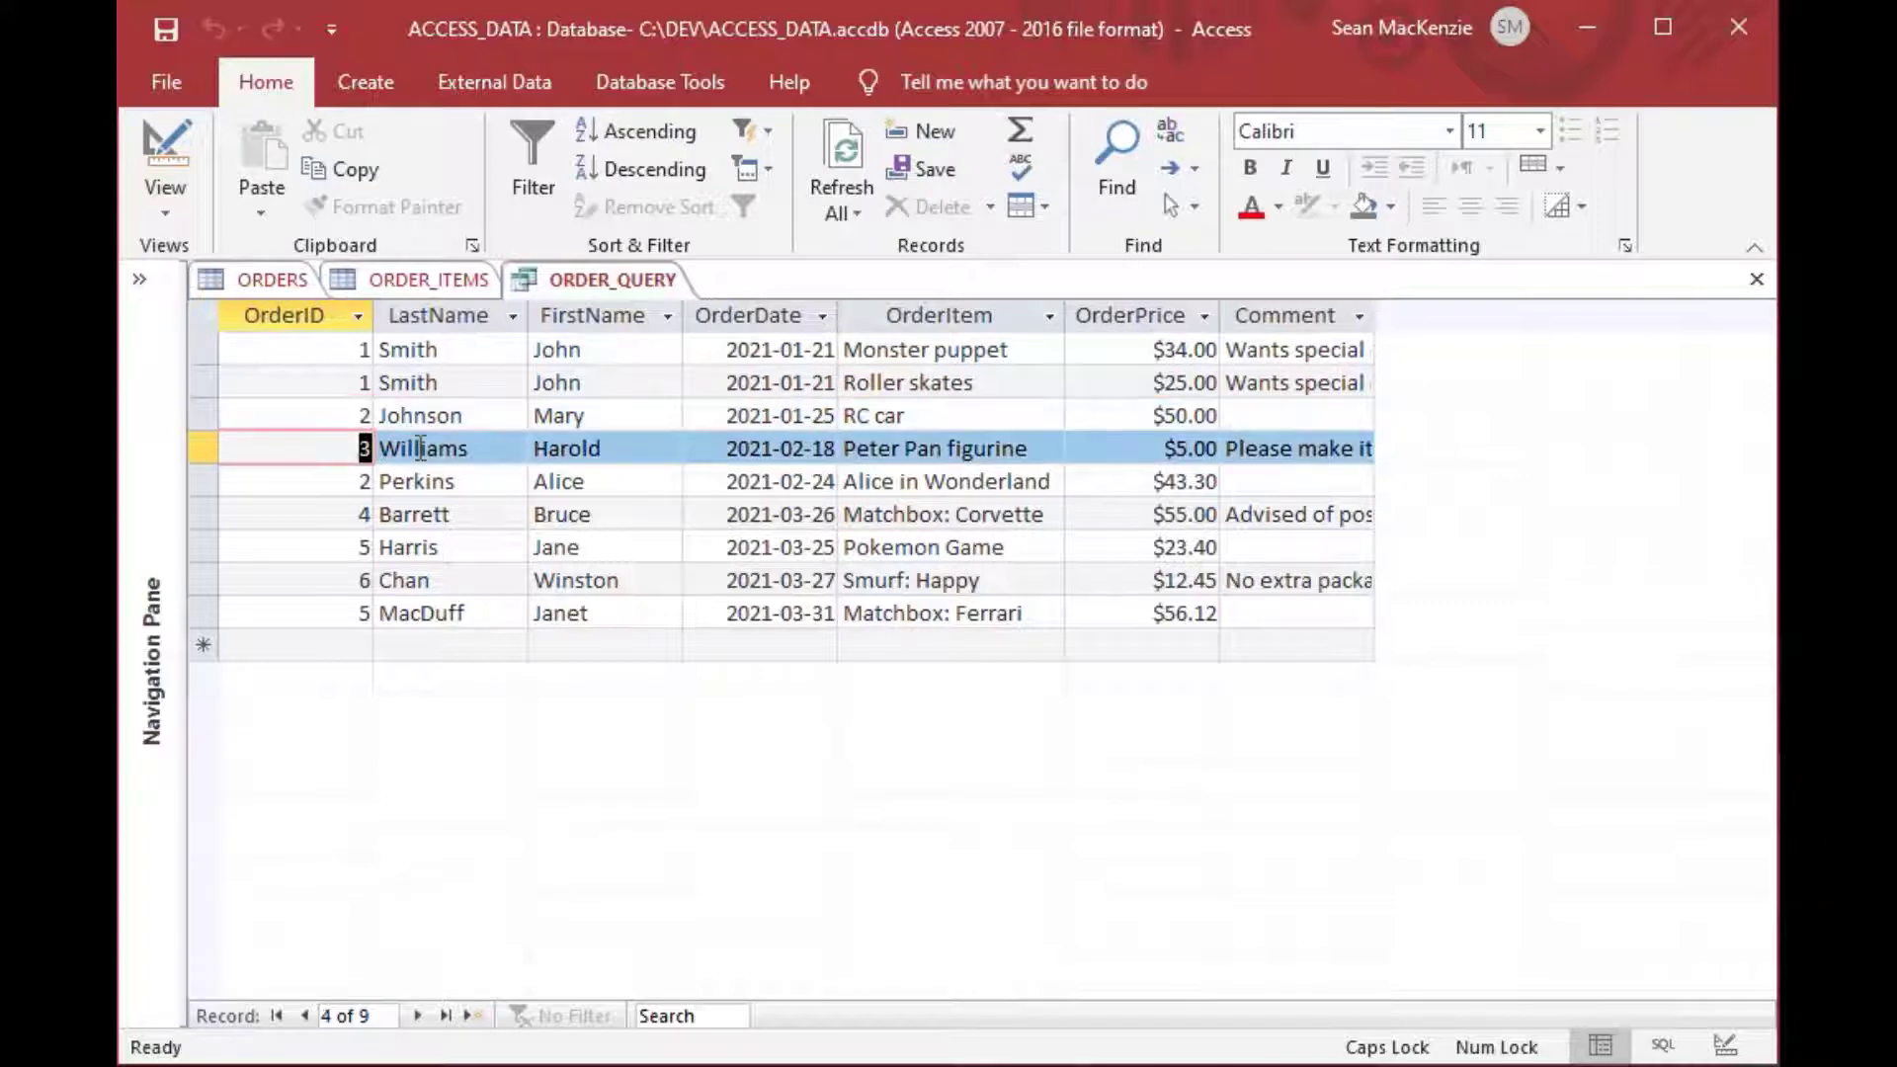
key("Down")
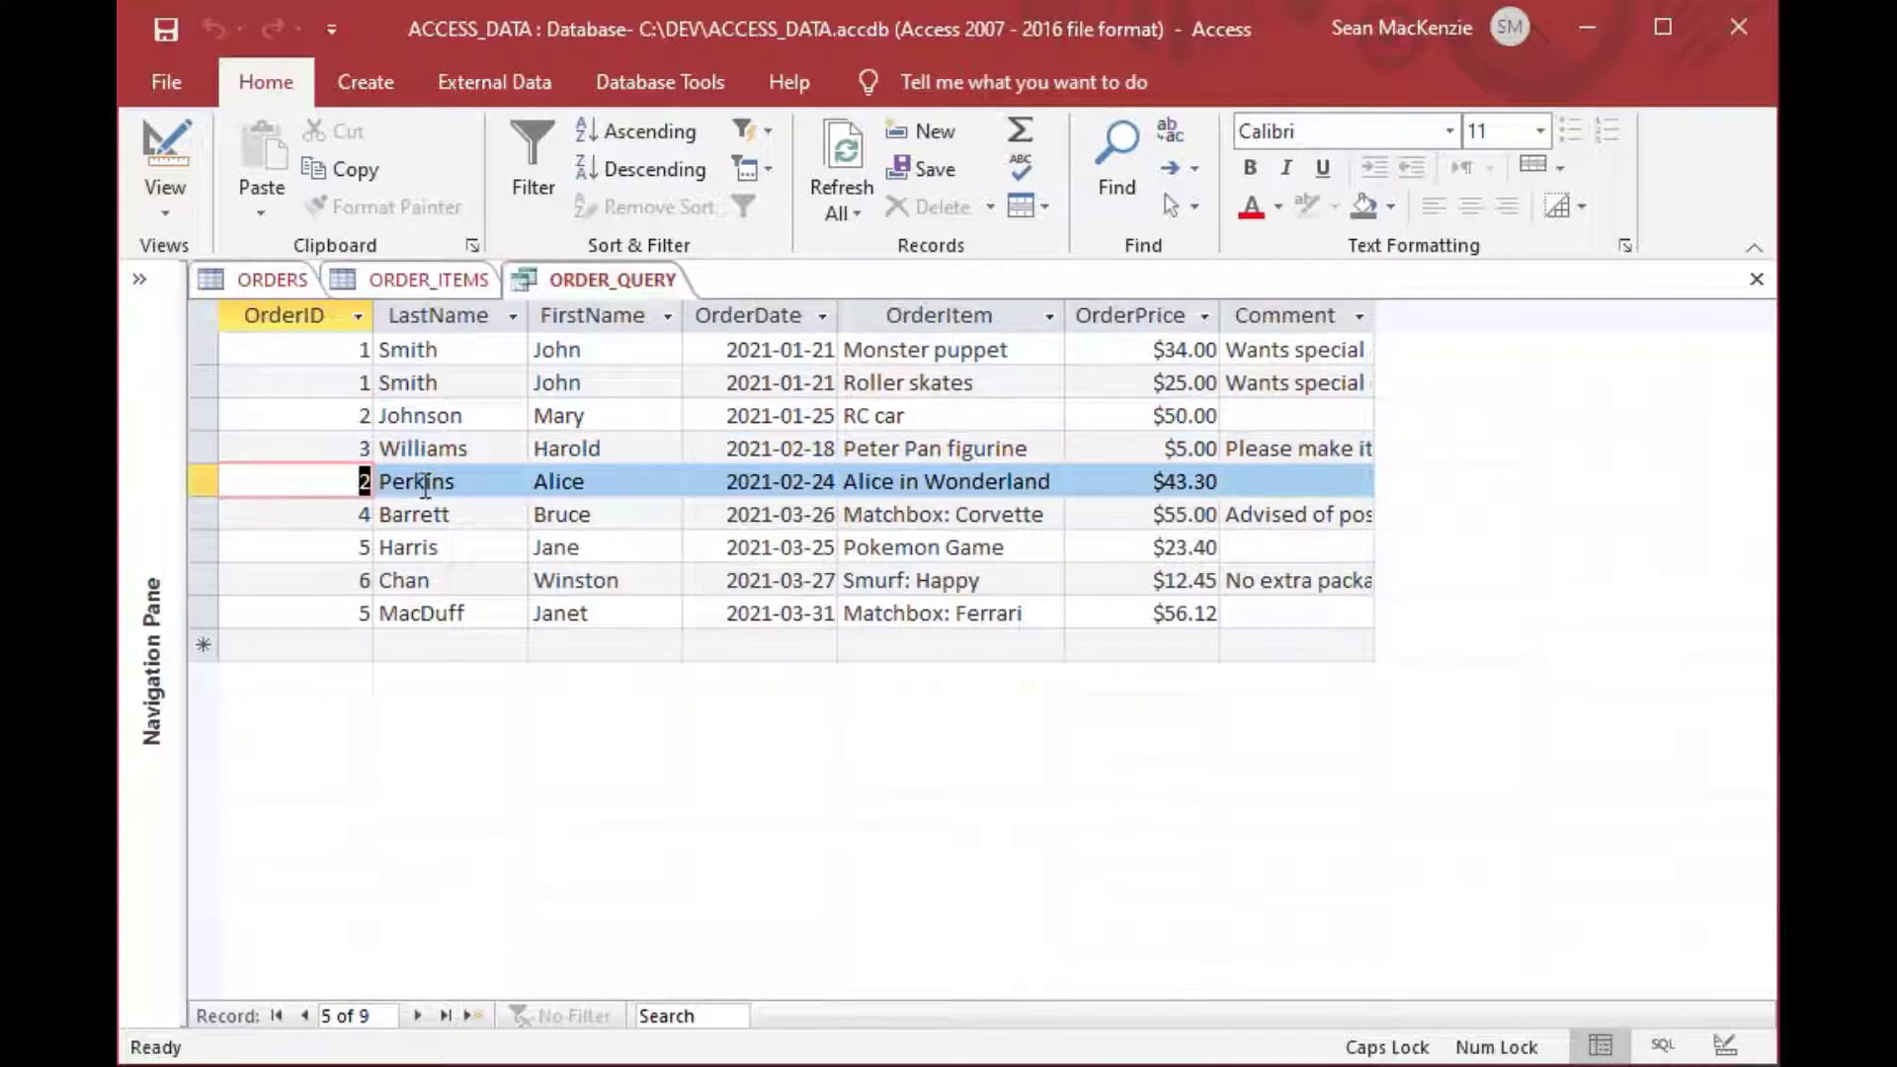
key("Down")
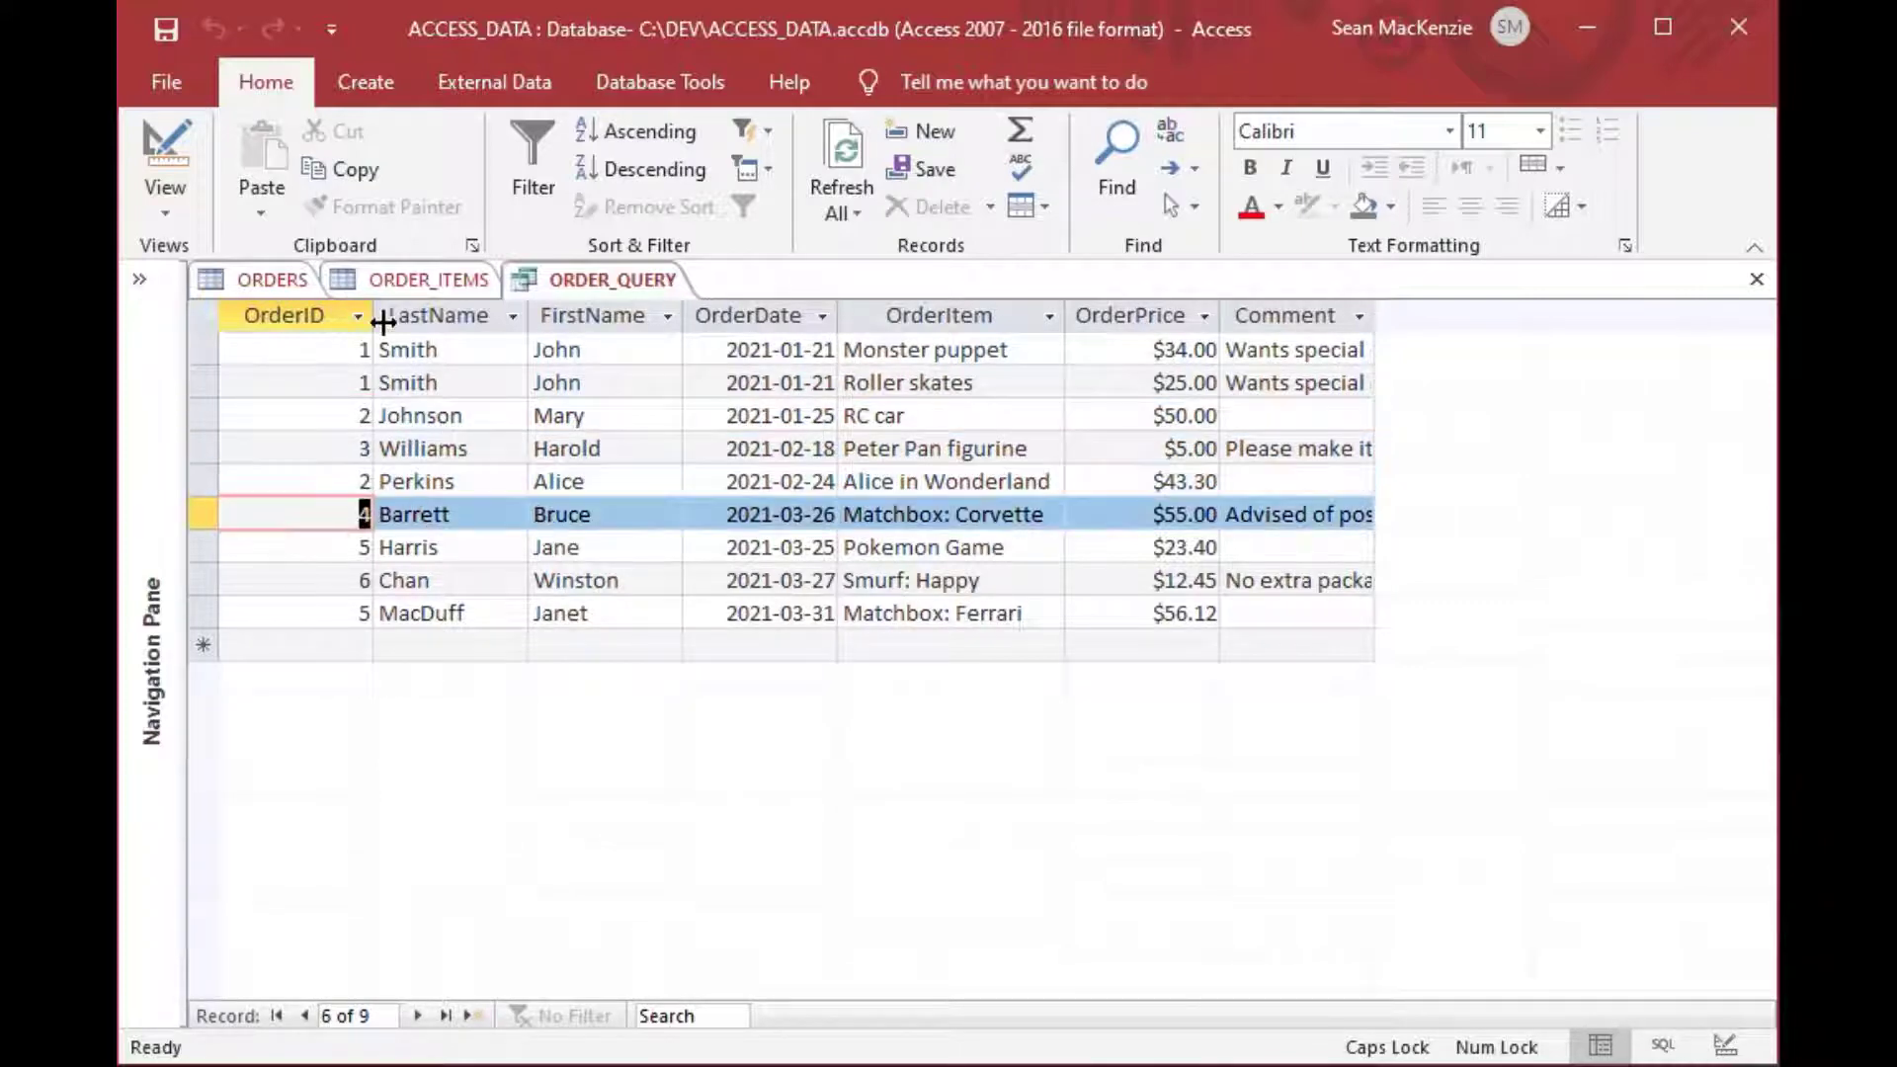
Add Division from ORDERS as the query's first column and compare the two OrderID 2 records in the results.
left_click(168, 148)
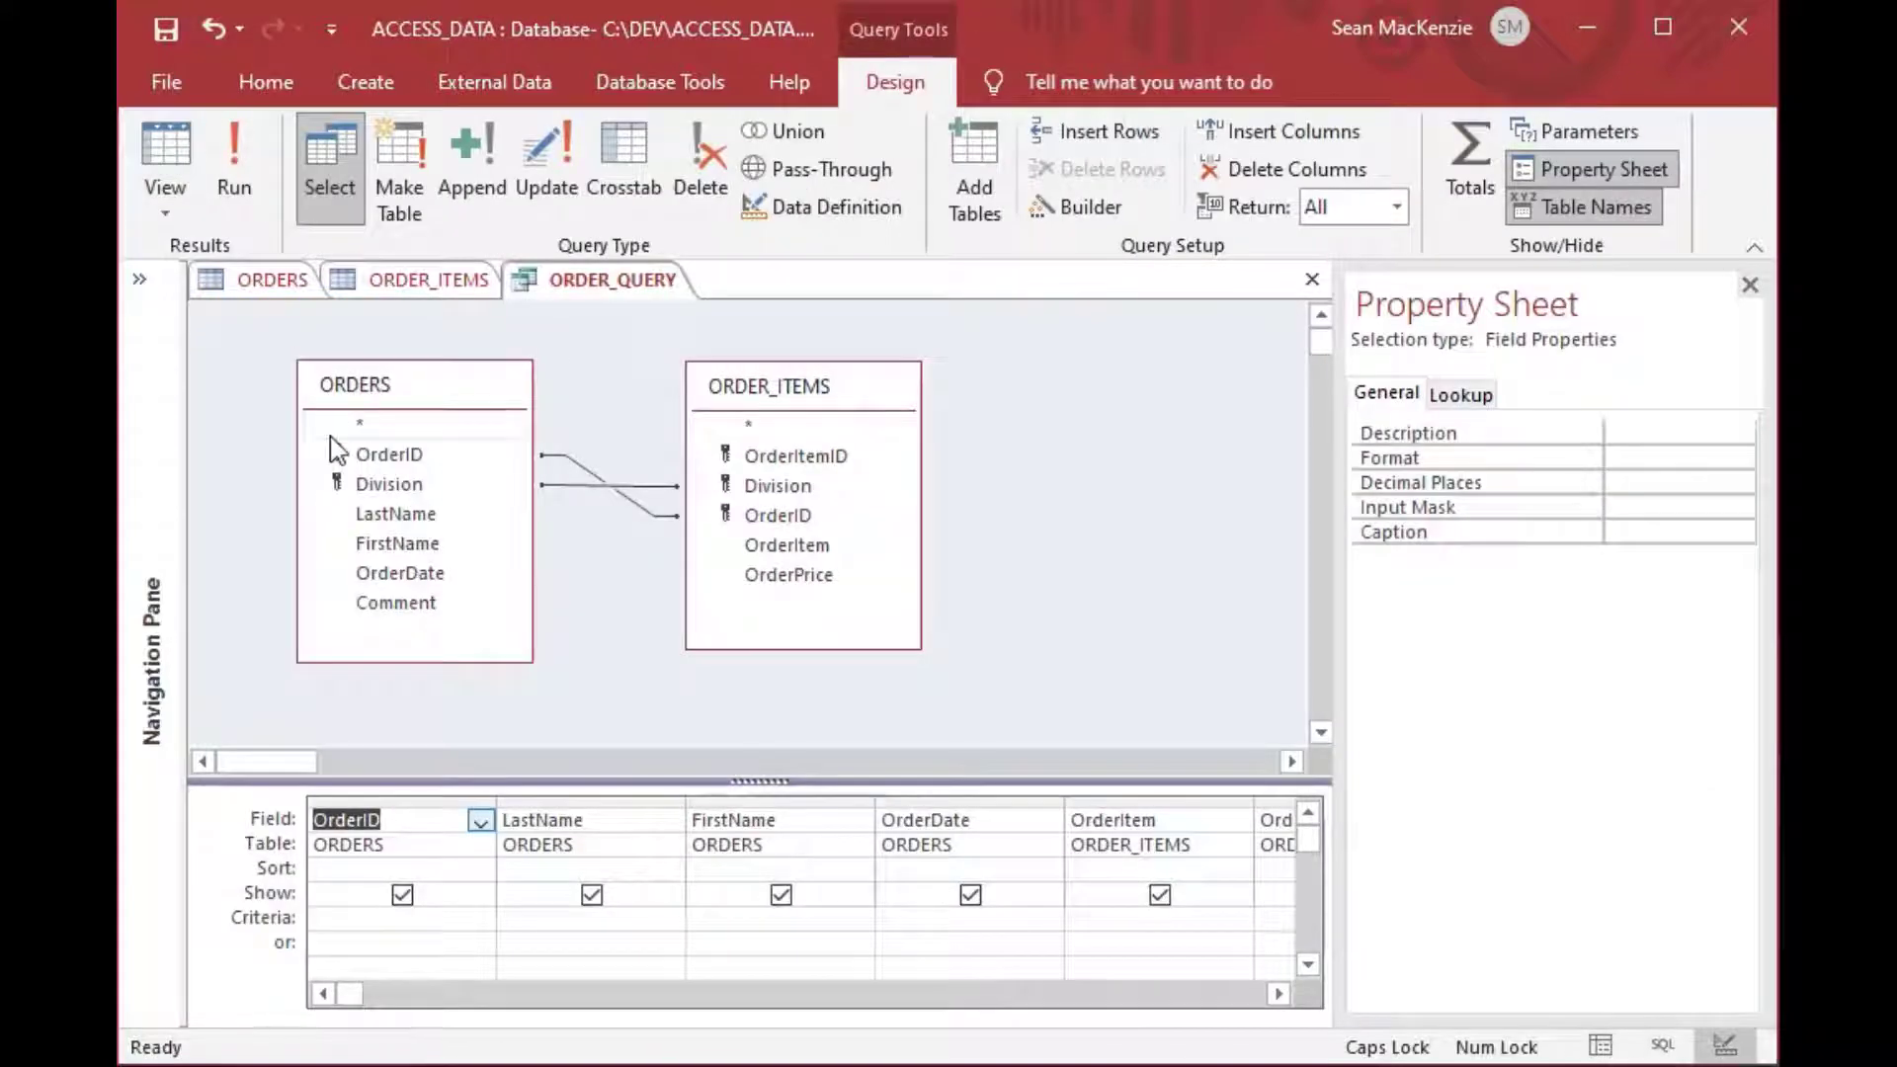
left_click_drag(378, 486, 412, 816)
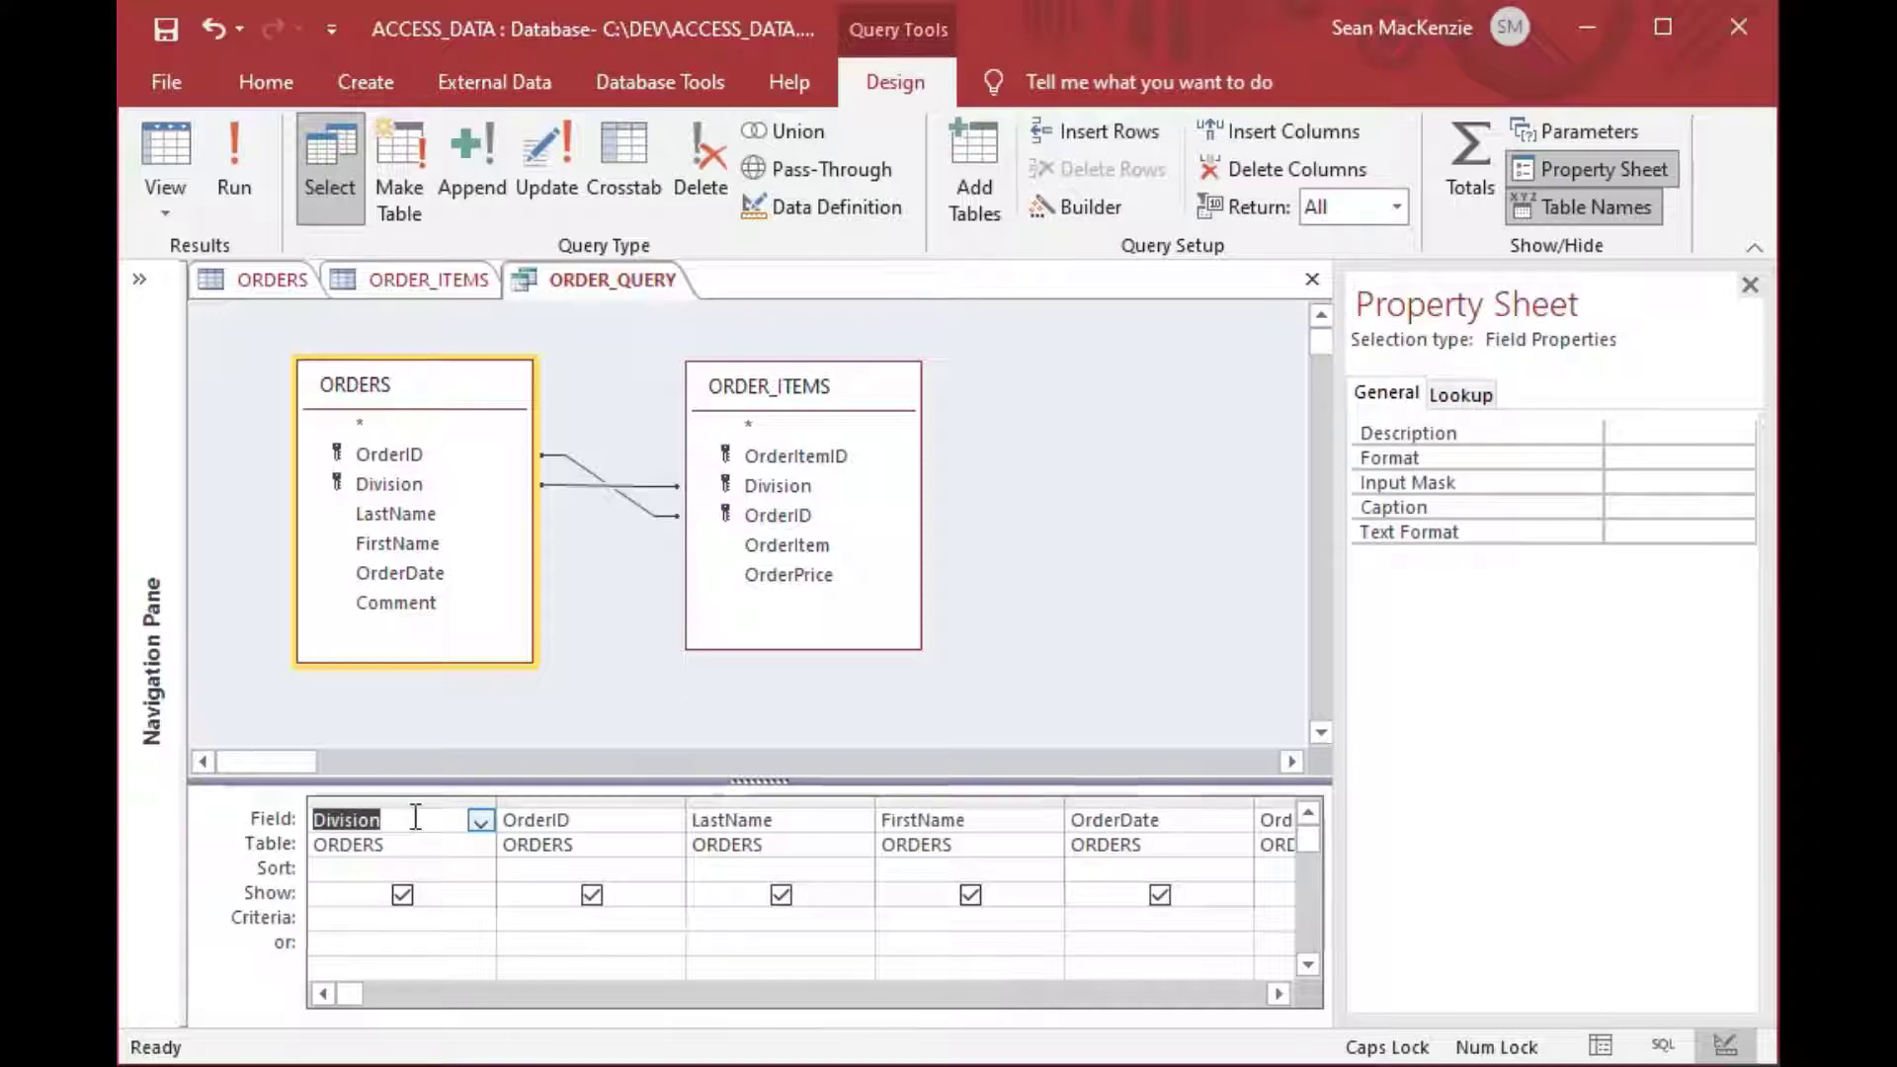
left_click(209, 173)
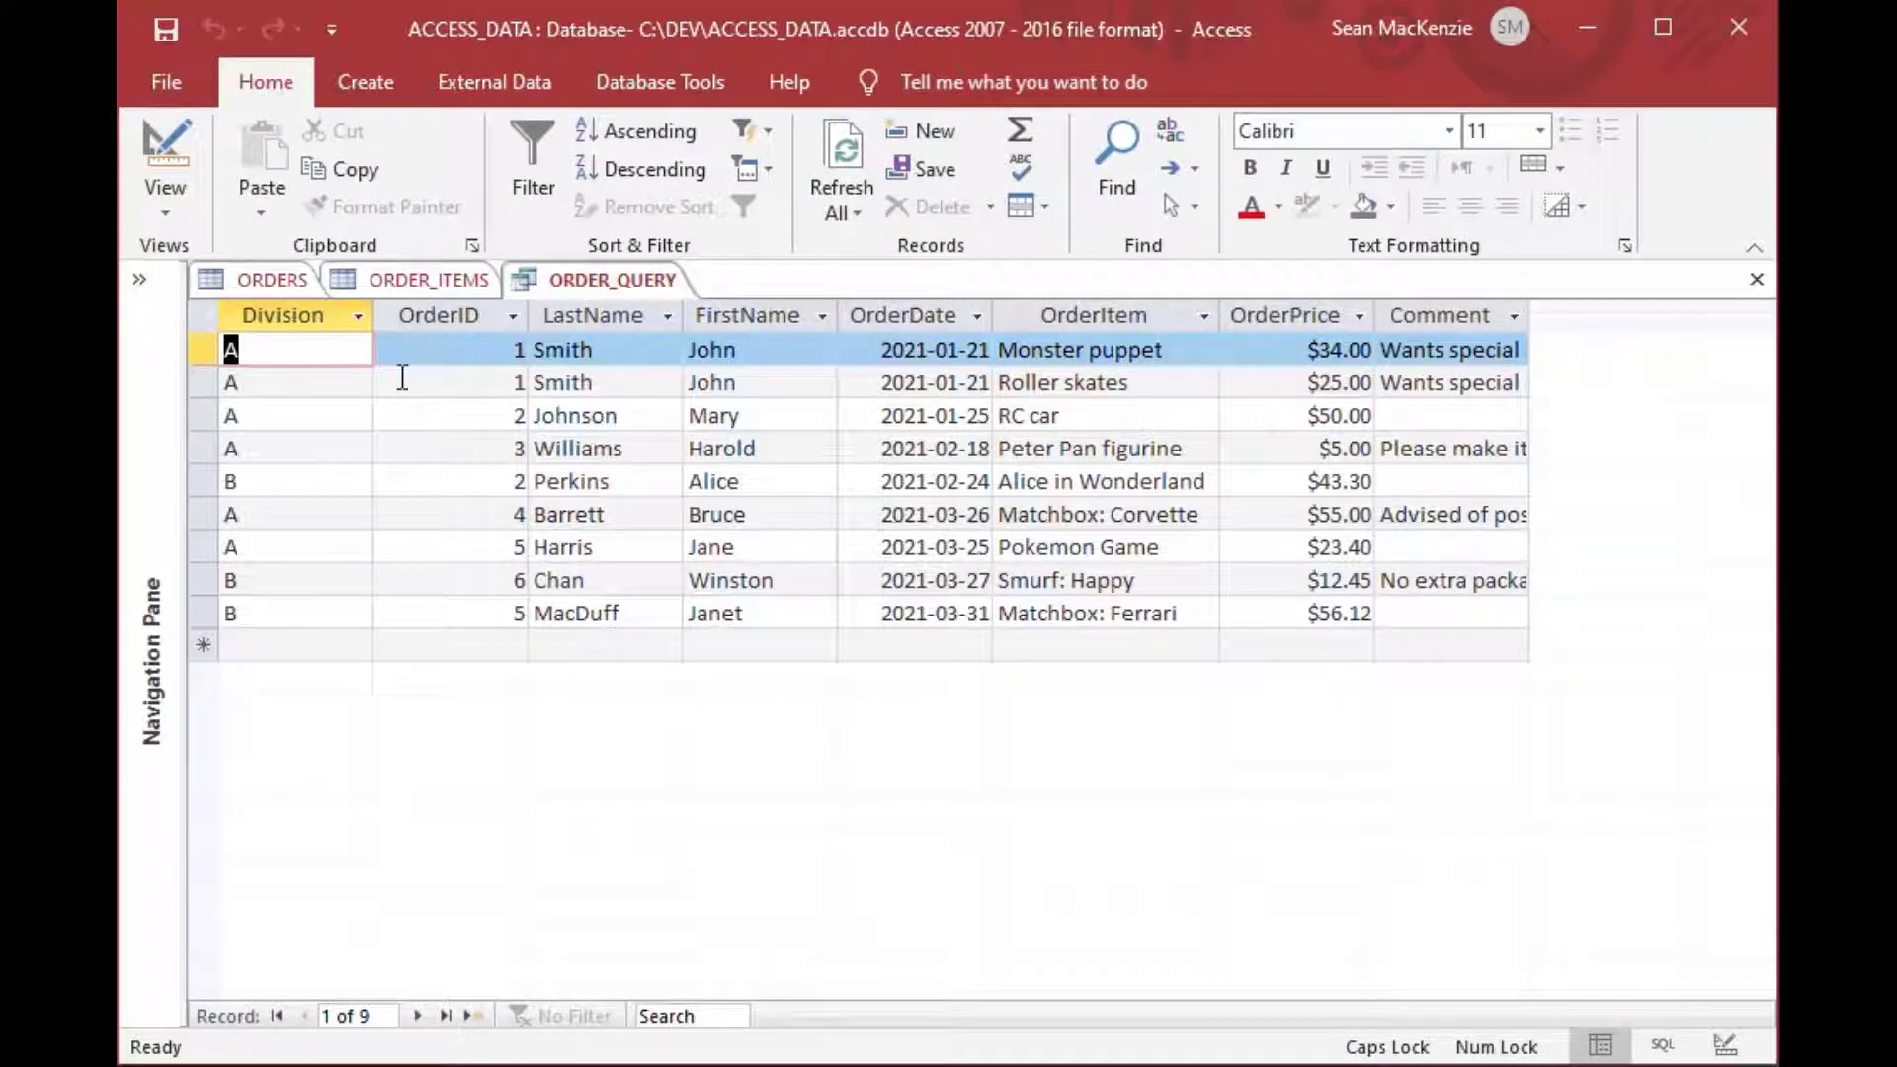
left_click(492, 483)
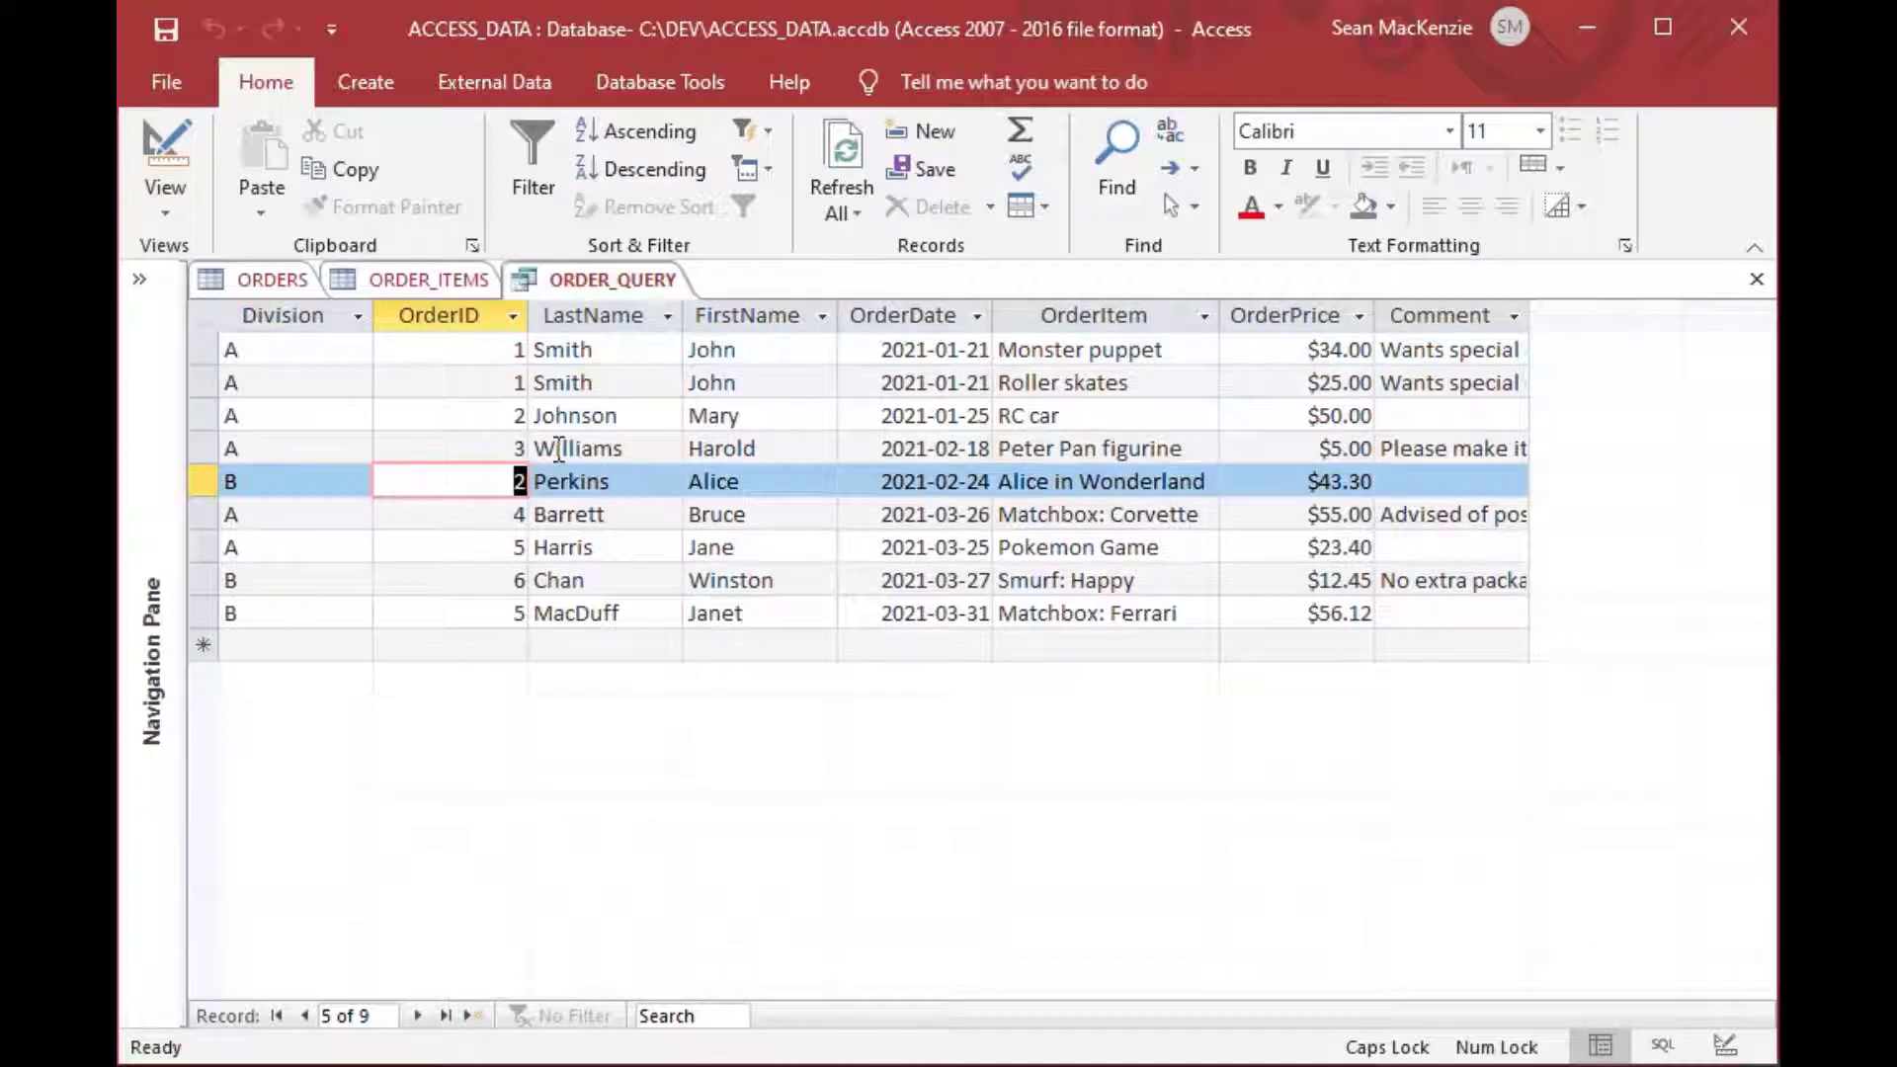
left_click(496, 415)
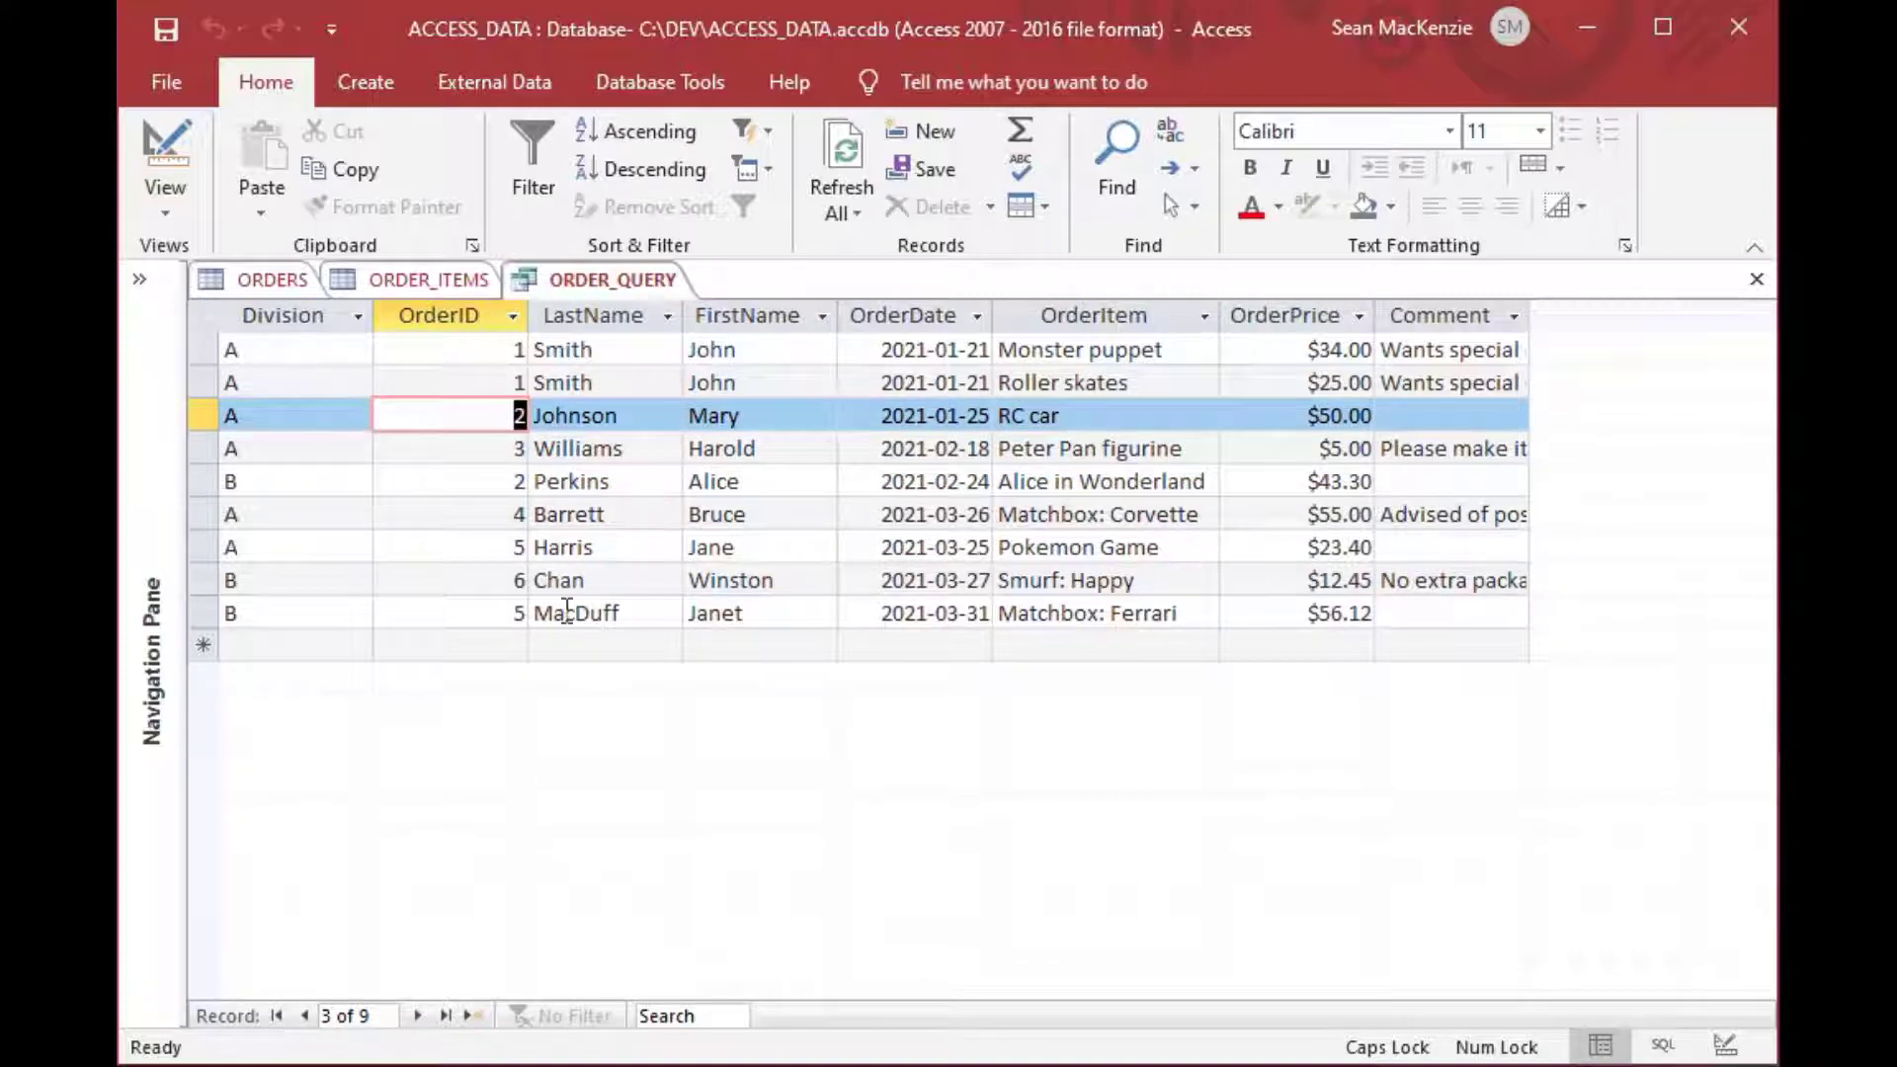
Compare the divisions of the two OrderID 5 records, return to the first record, and reopen the query's design.
left_click(519, 612)
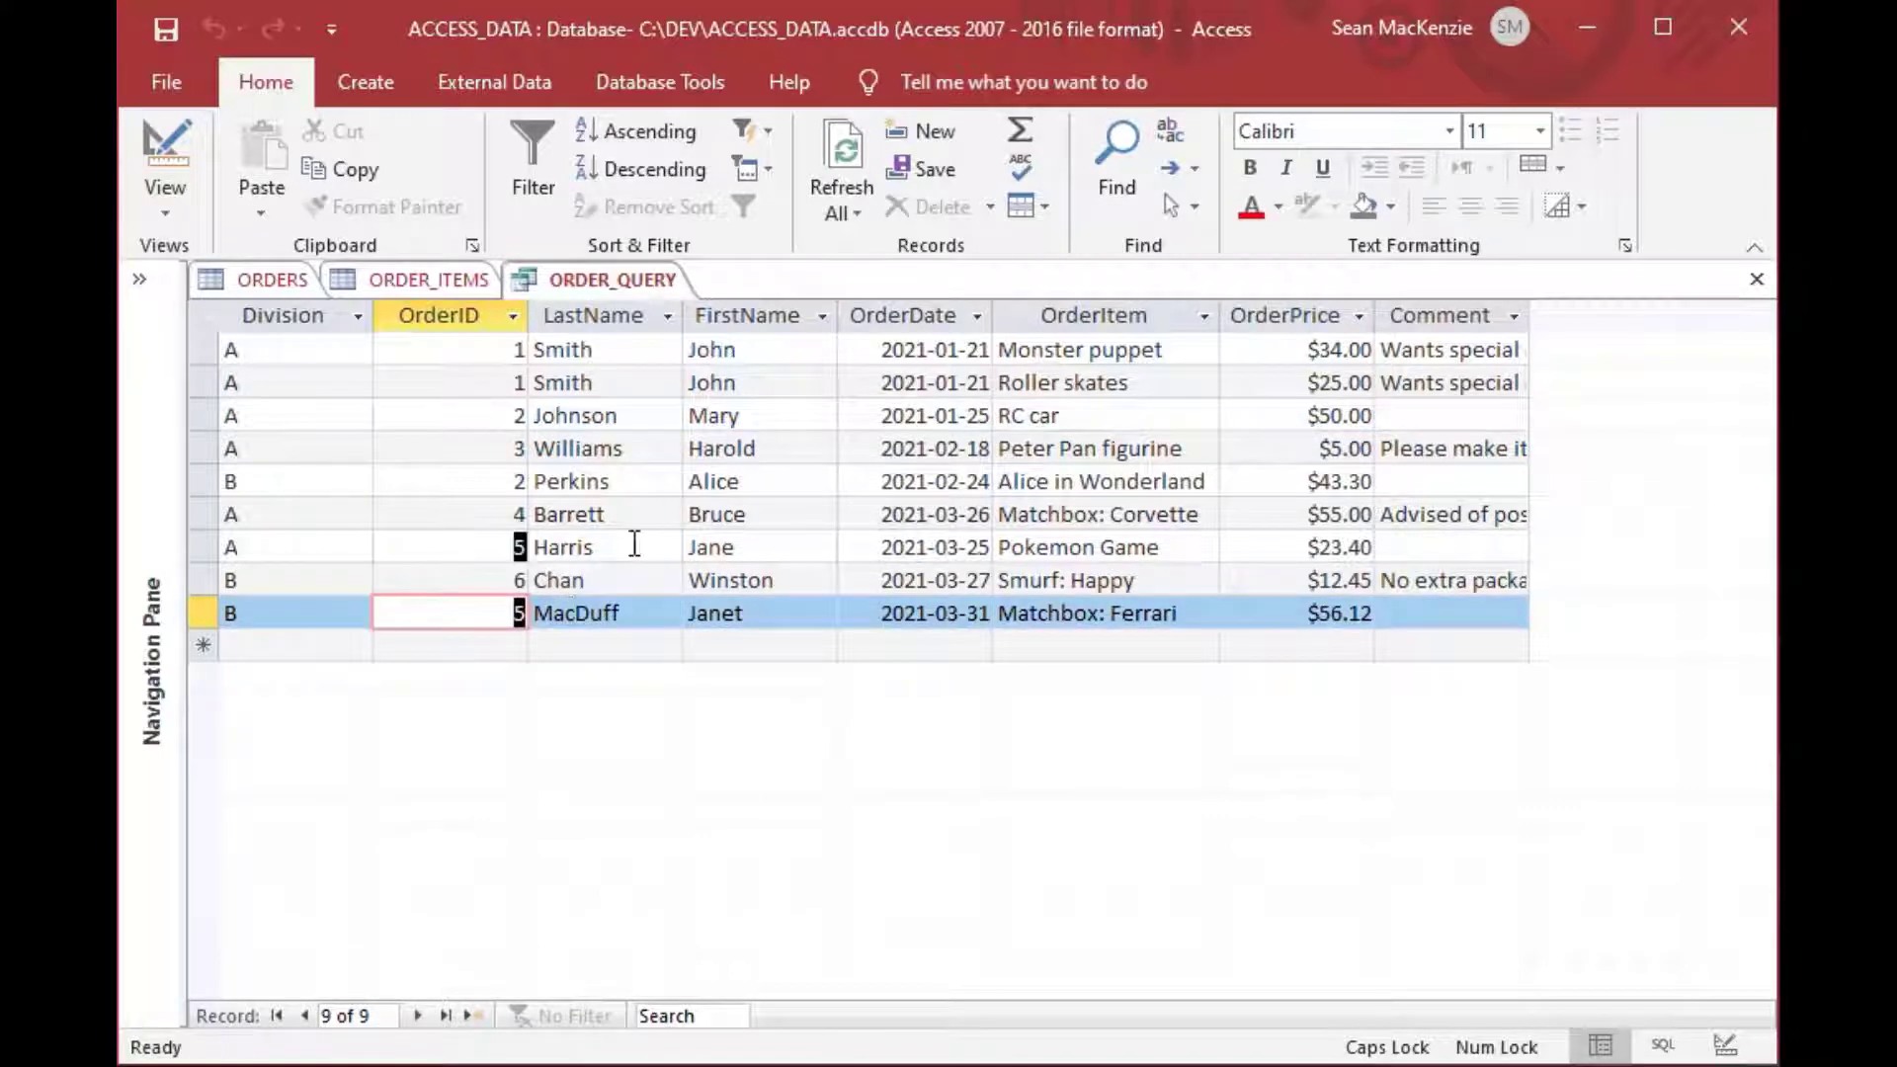
key("Up")
key("Up")
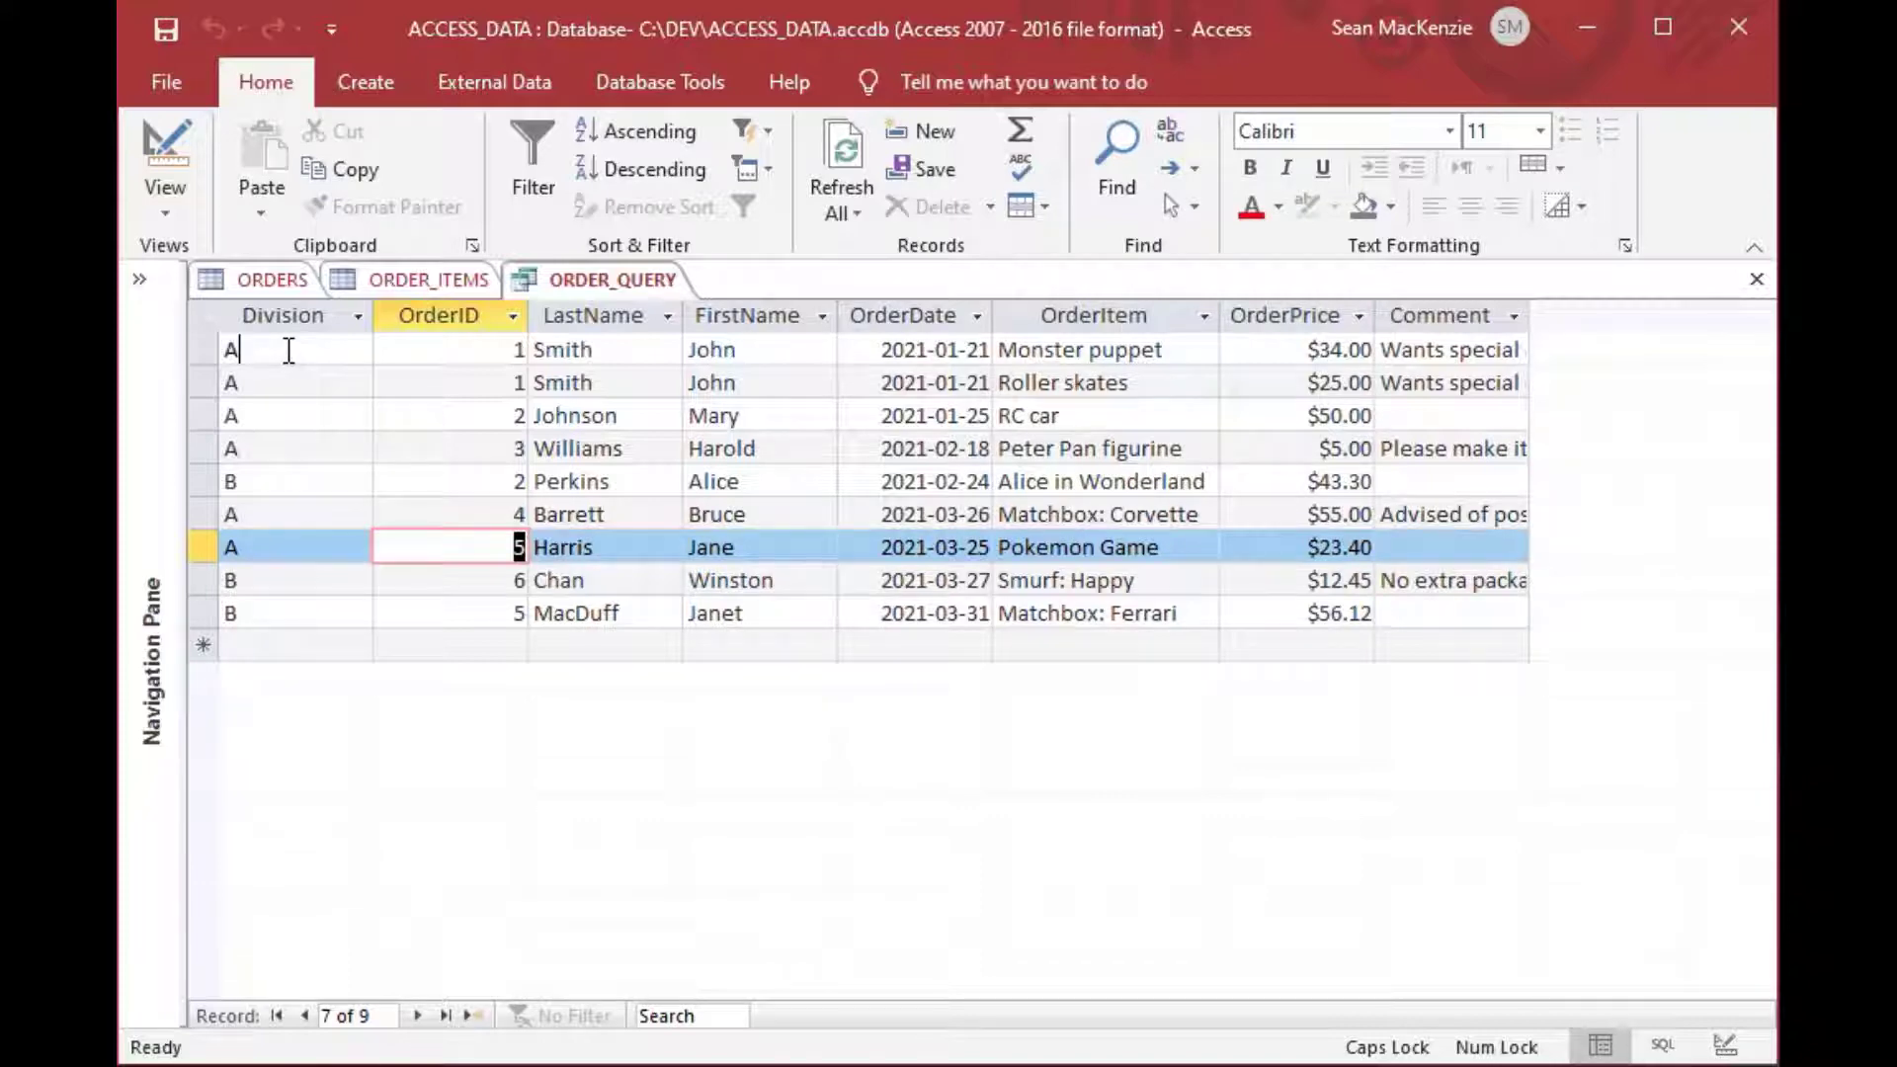
key("ctrl+Home")
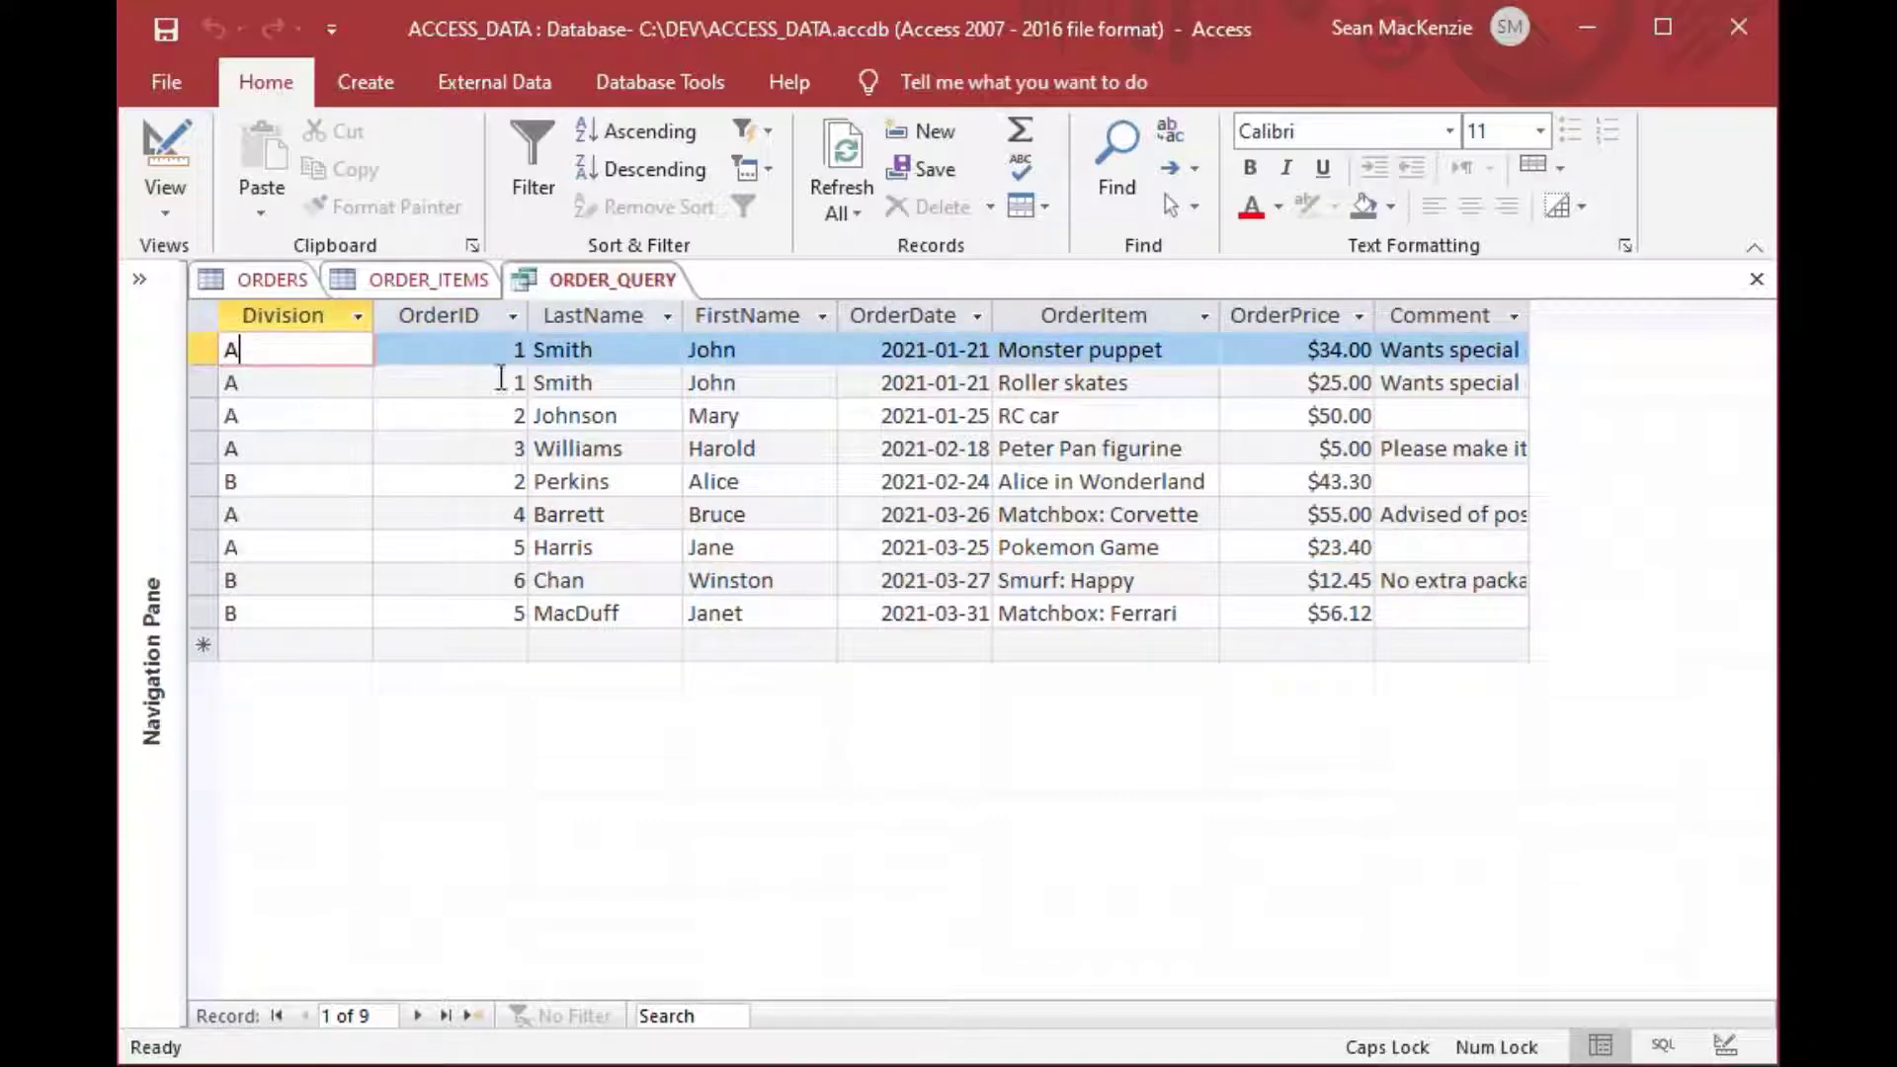
left_click(161, 141)
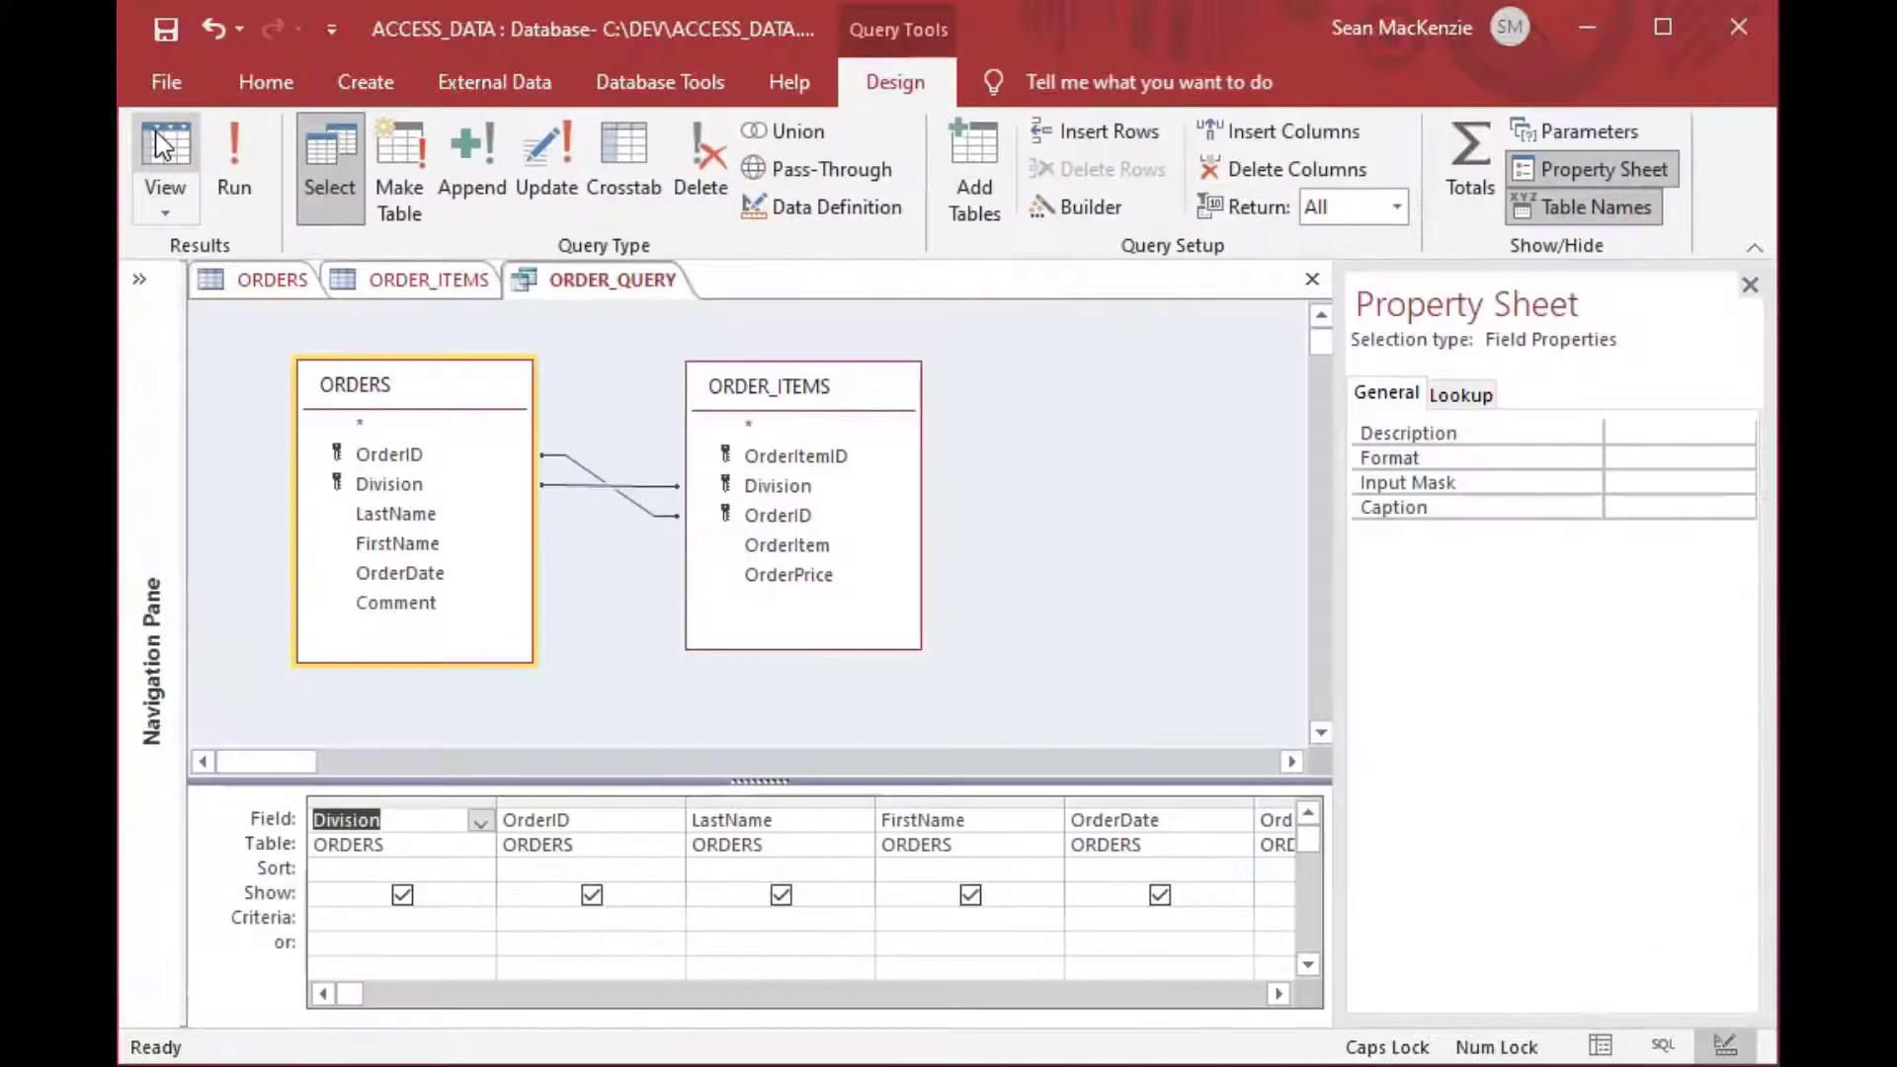
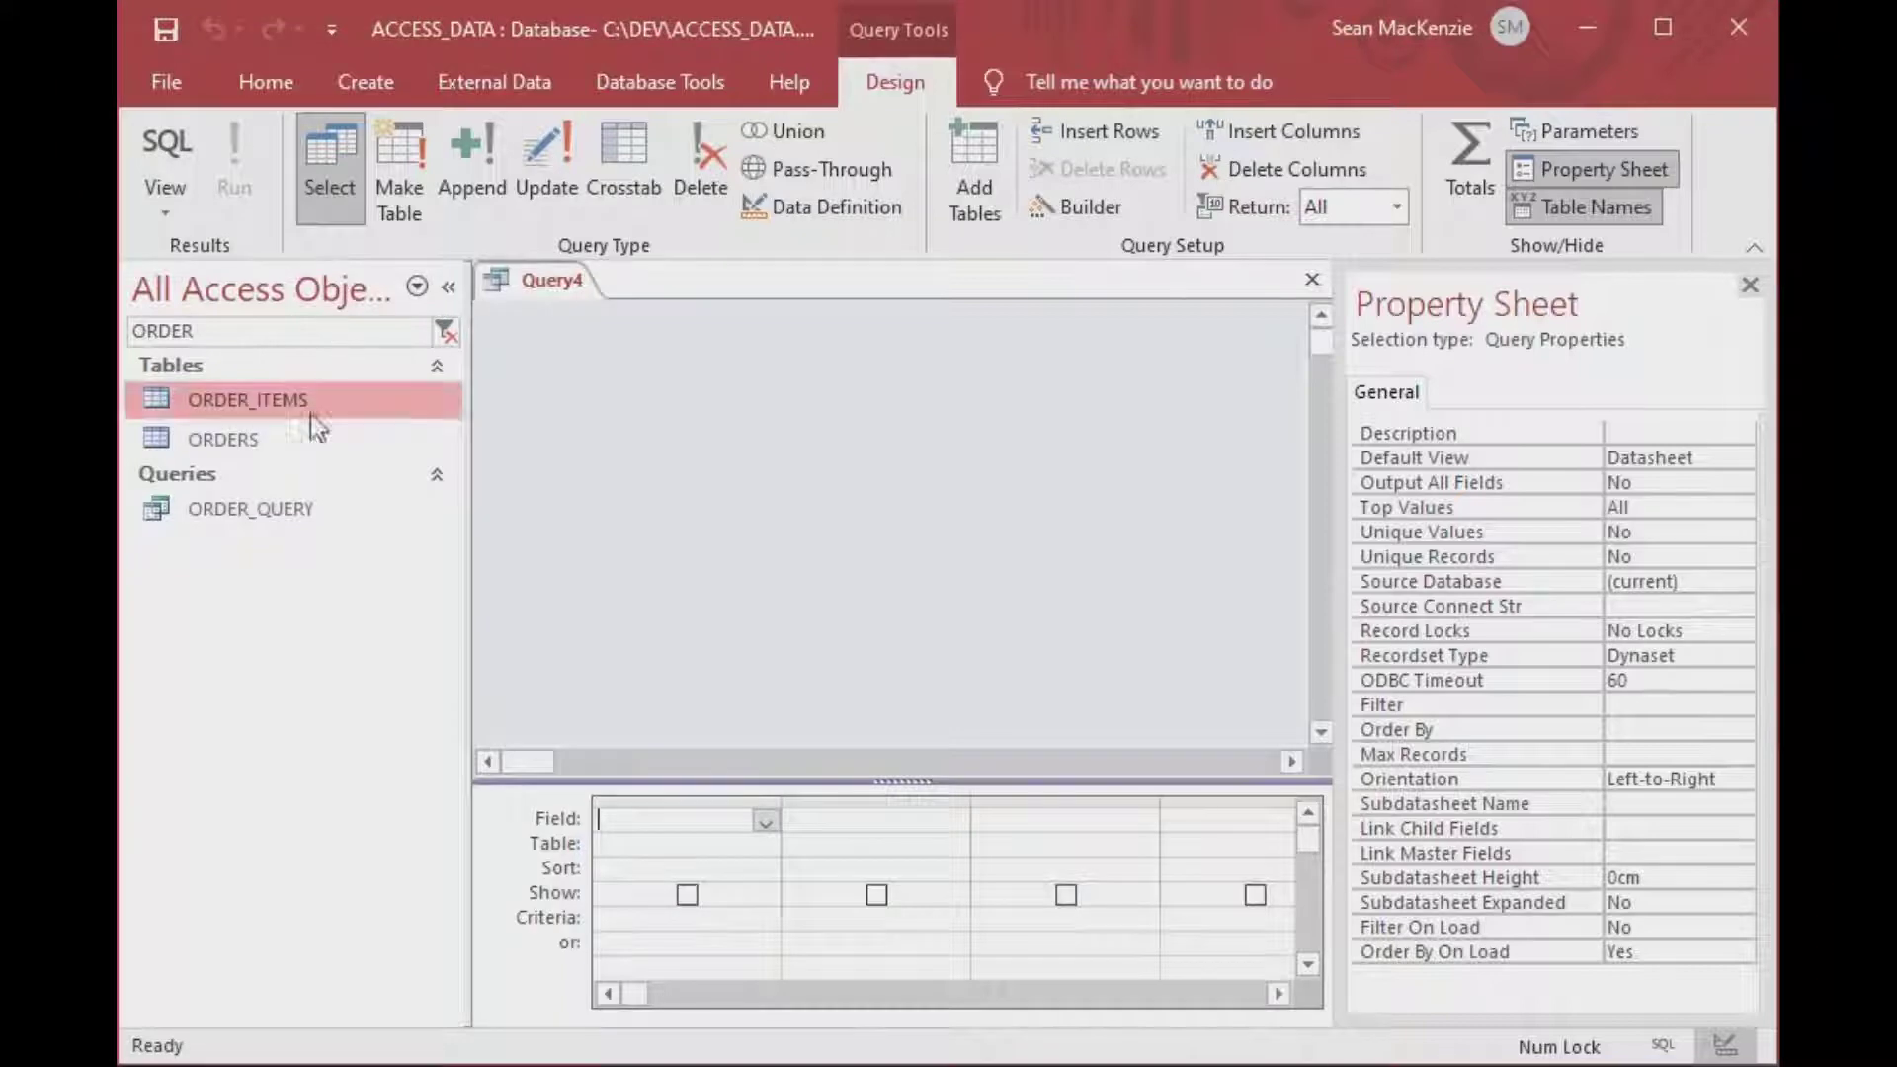
Add ORDERS and ORDER_ITEMS to the new query, join them on both OrderID and Division, and space the two tables apart.
left_click_drag(224, 437, 602, 433)
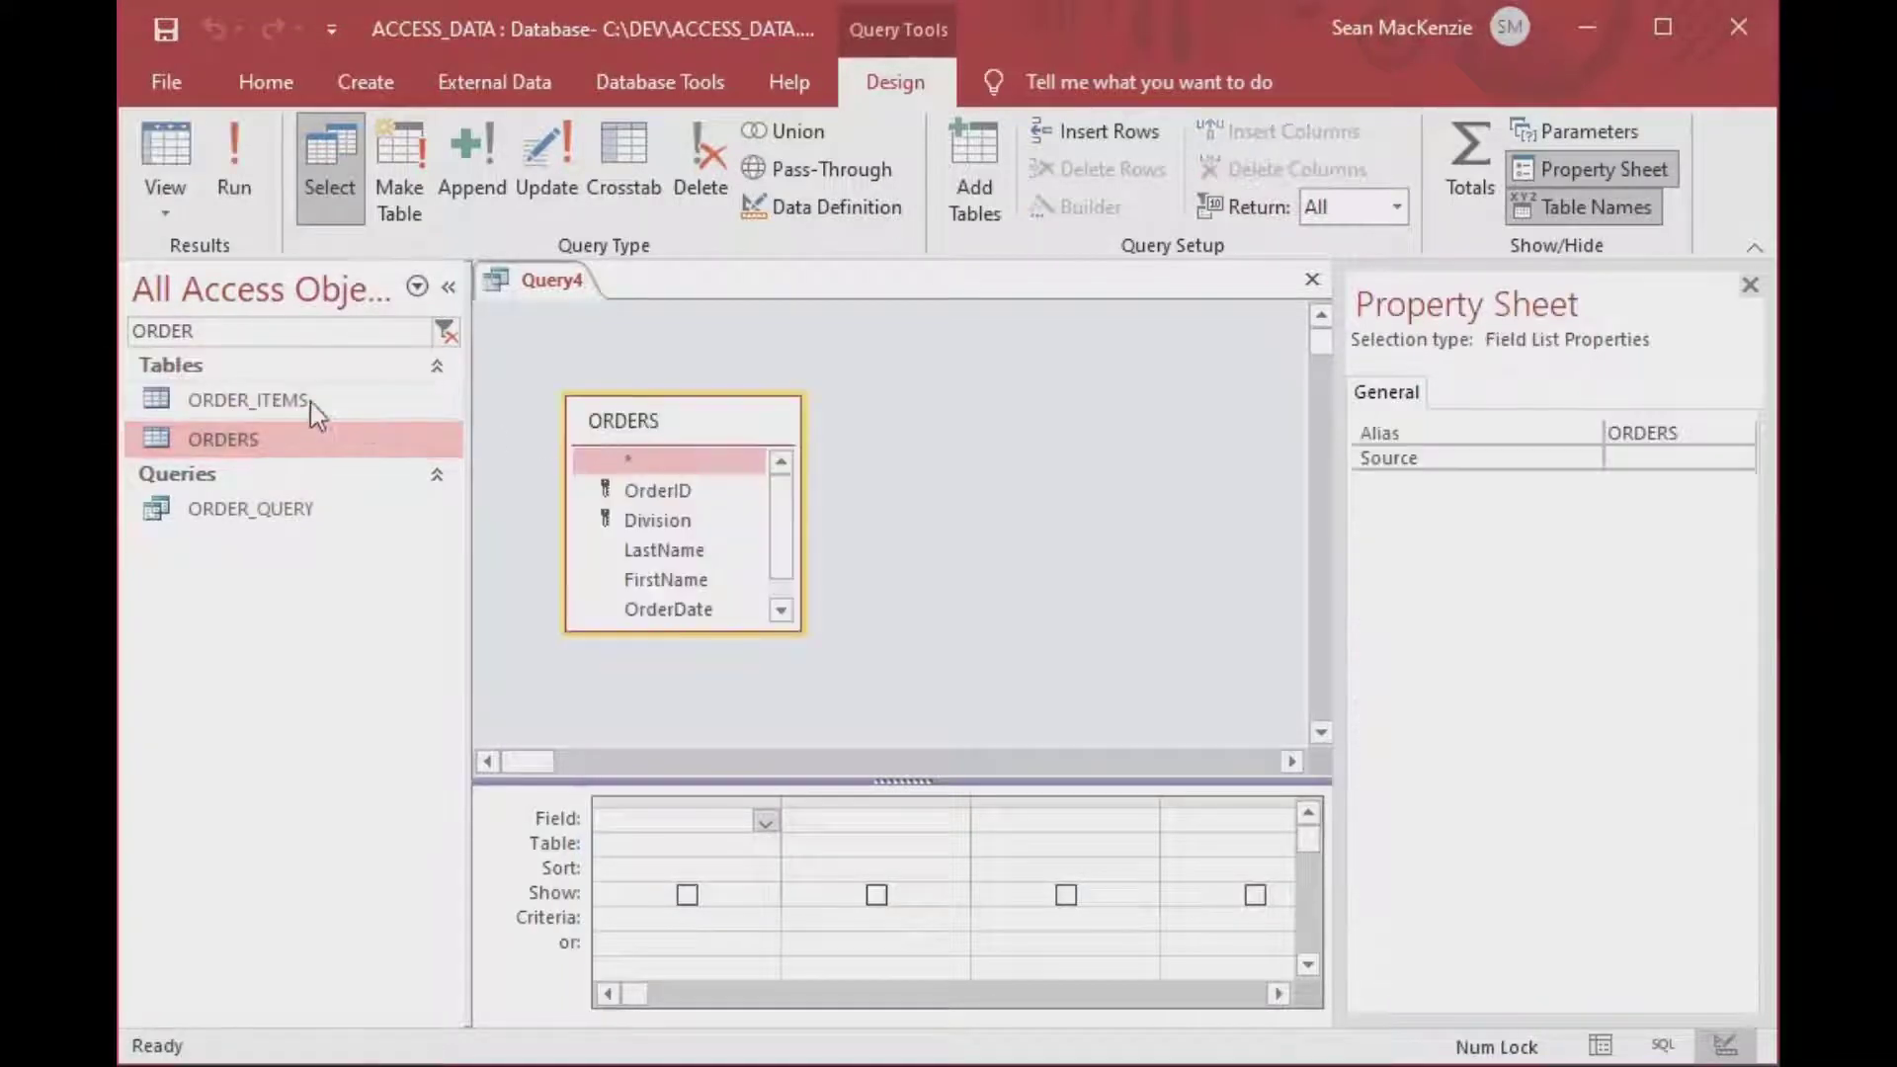
left_click_drag(264, 402, 927, 430)
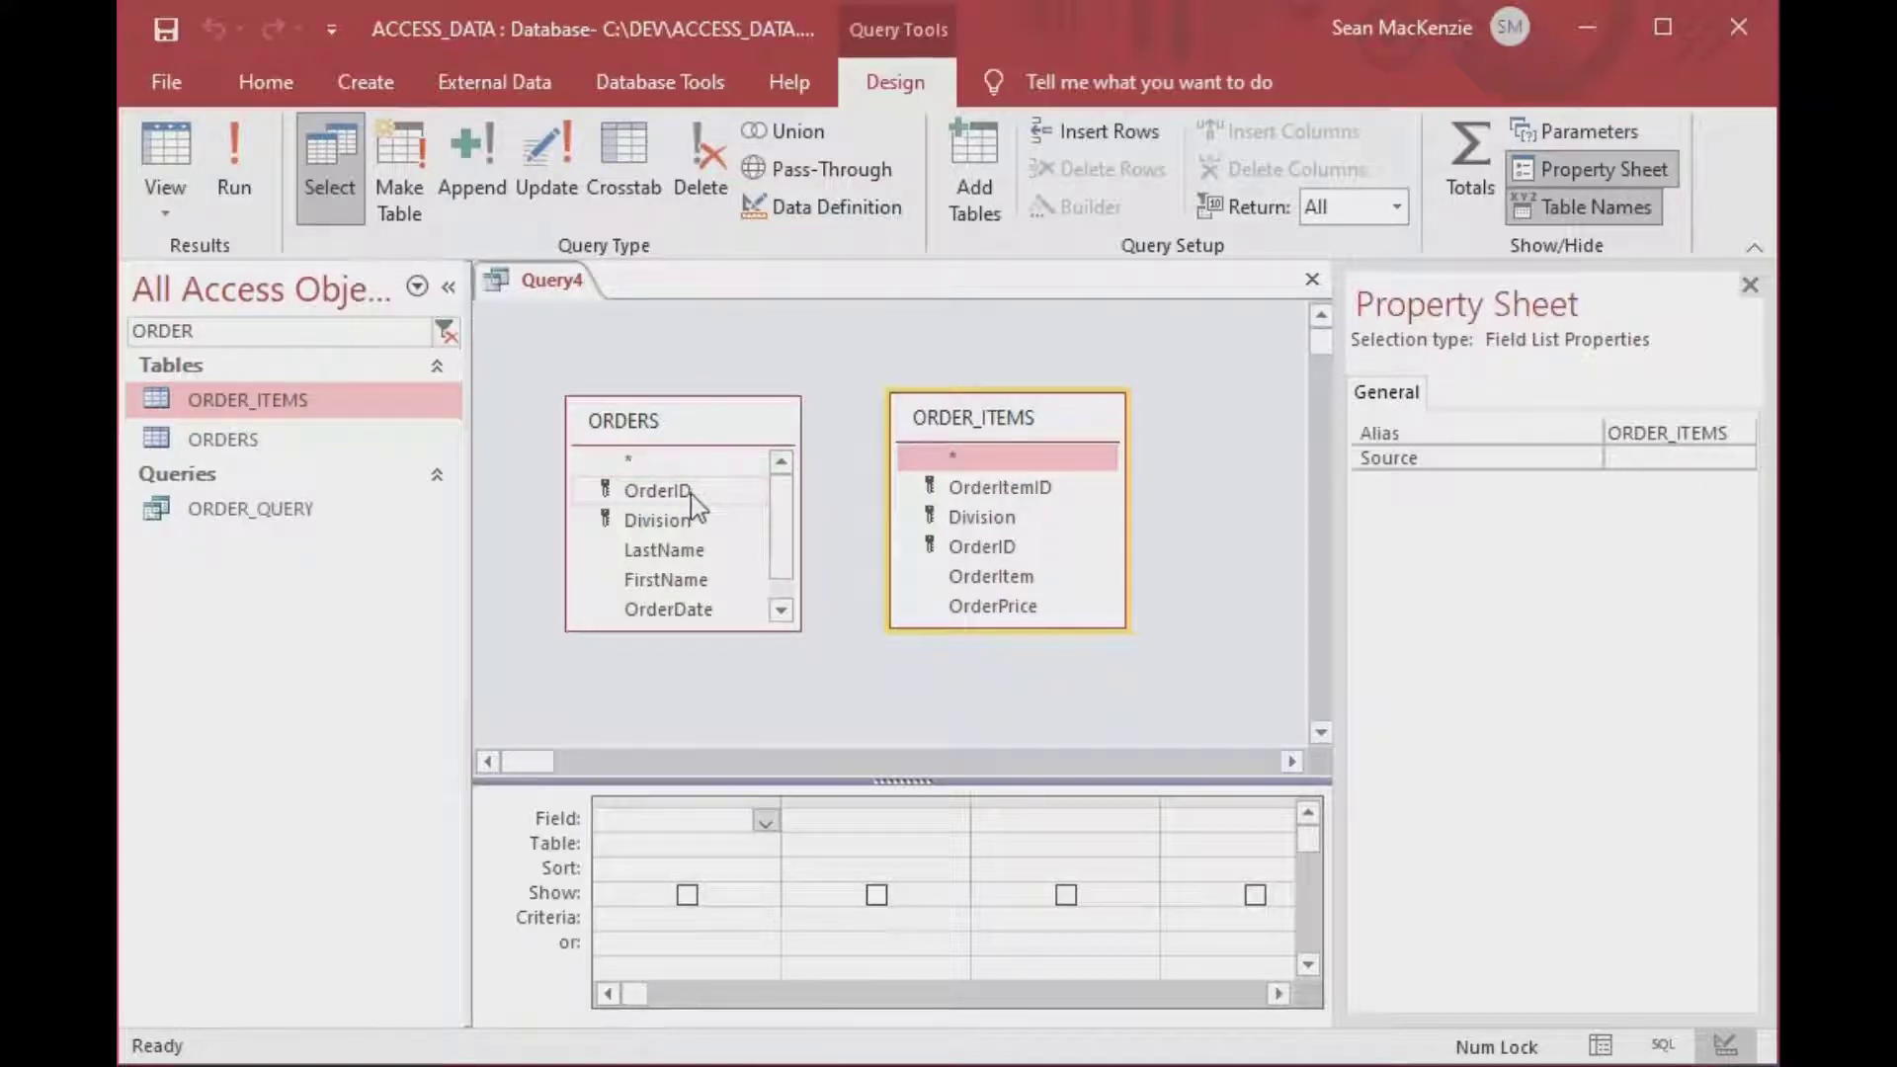
left_click_drag(677, 491, 953, 550)
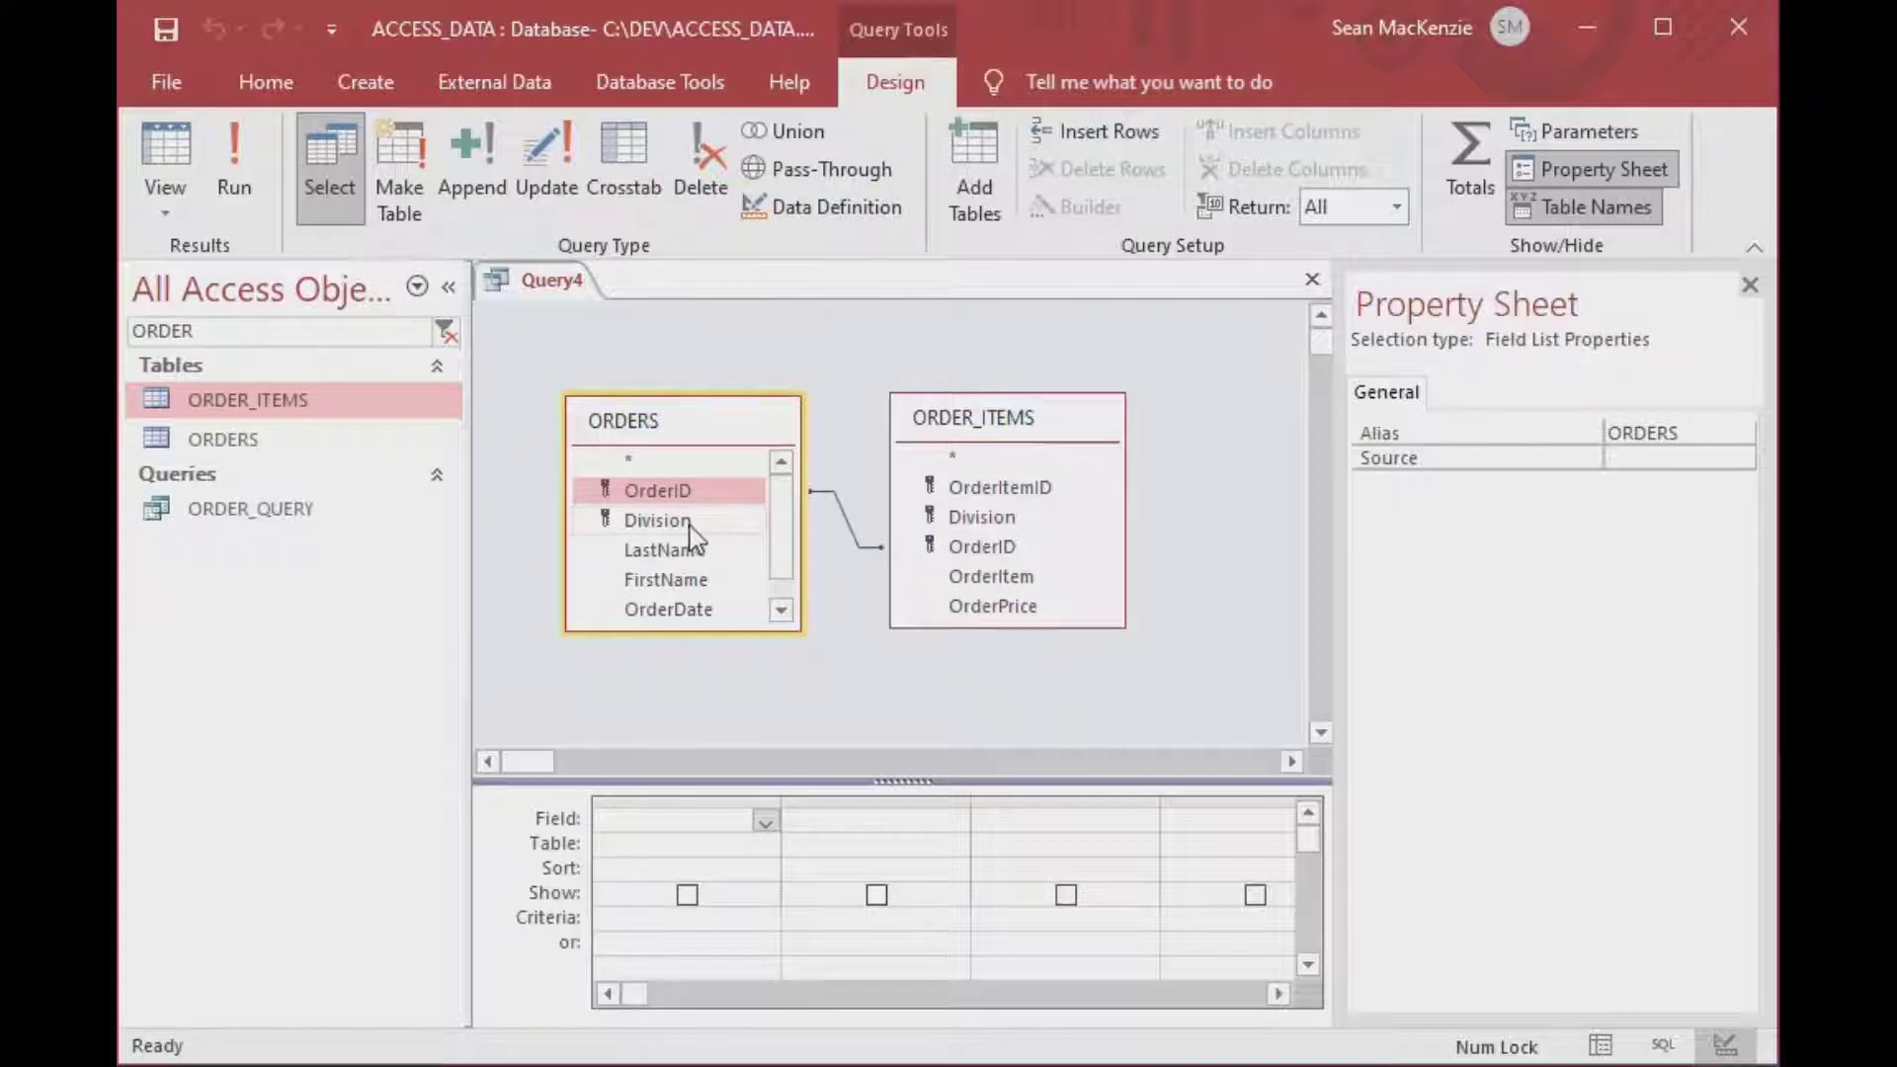
left_click_drag(692, 522, 954, 531)
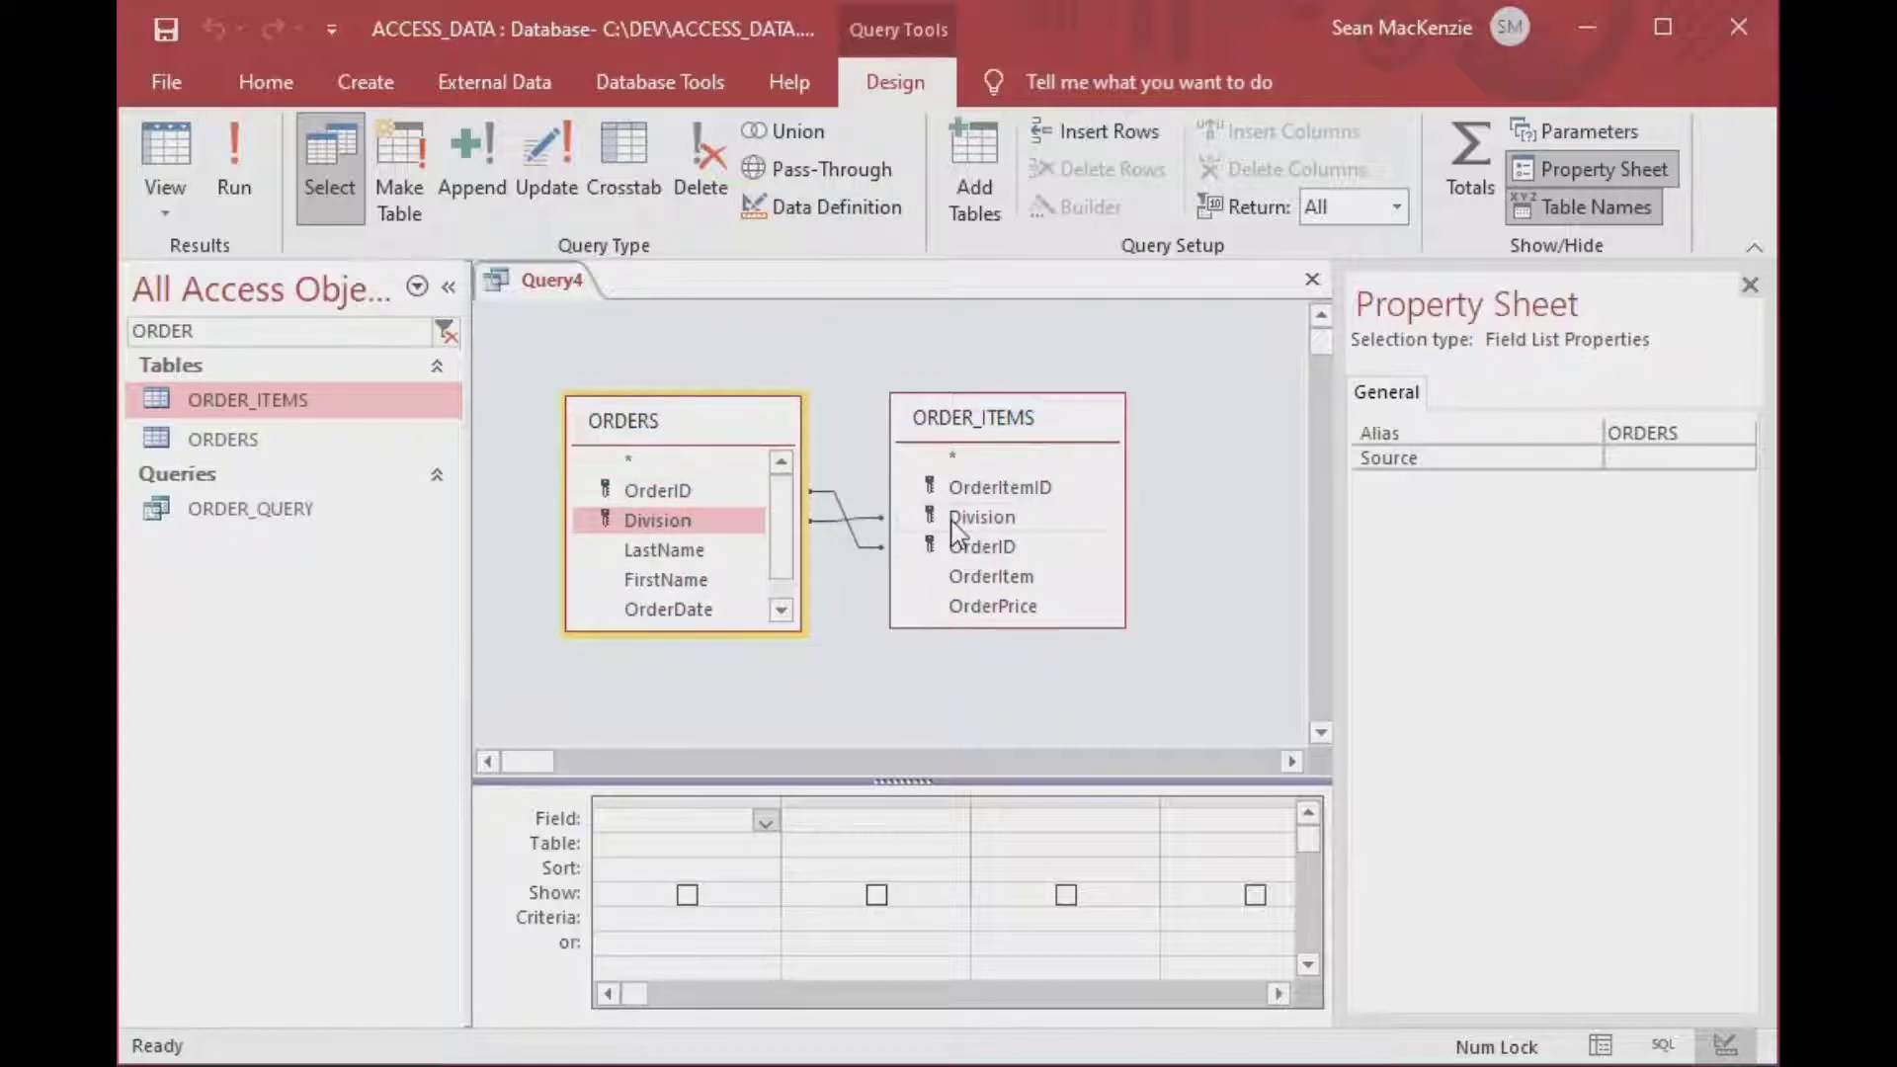
left_click_drag(733, 442, 720, 409)
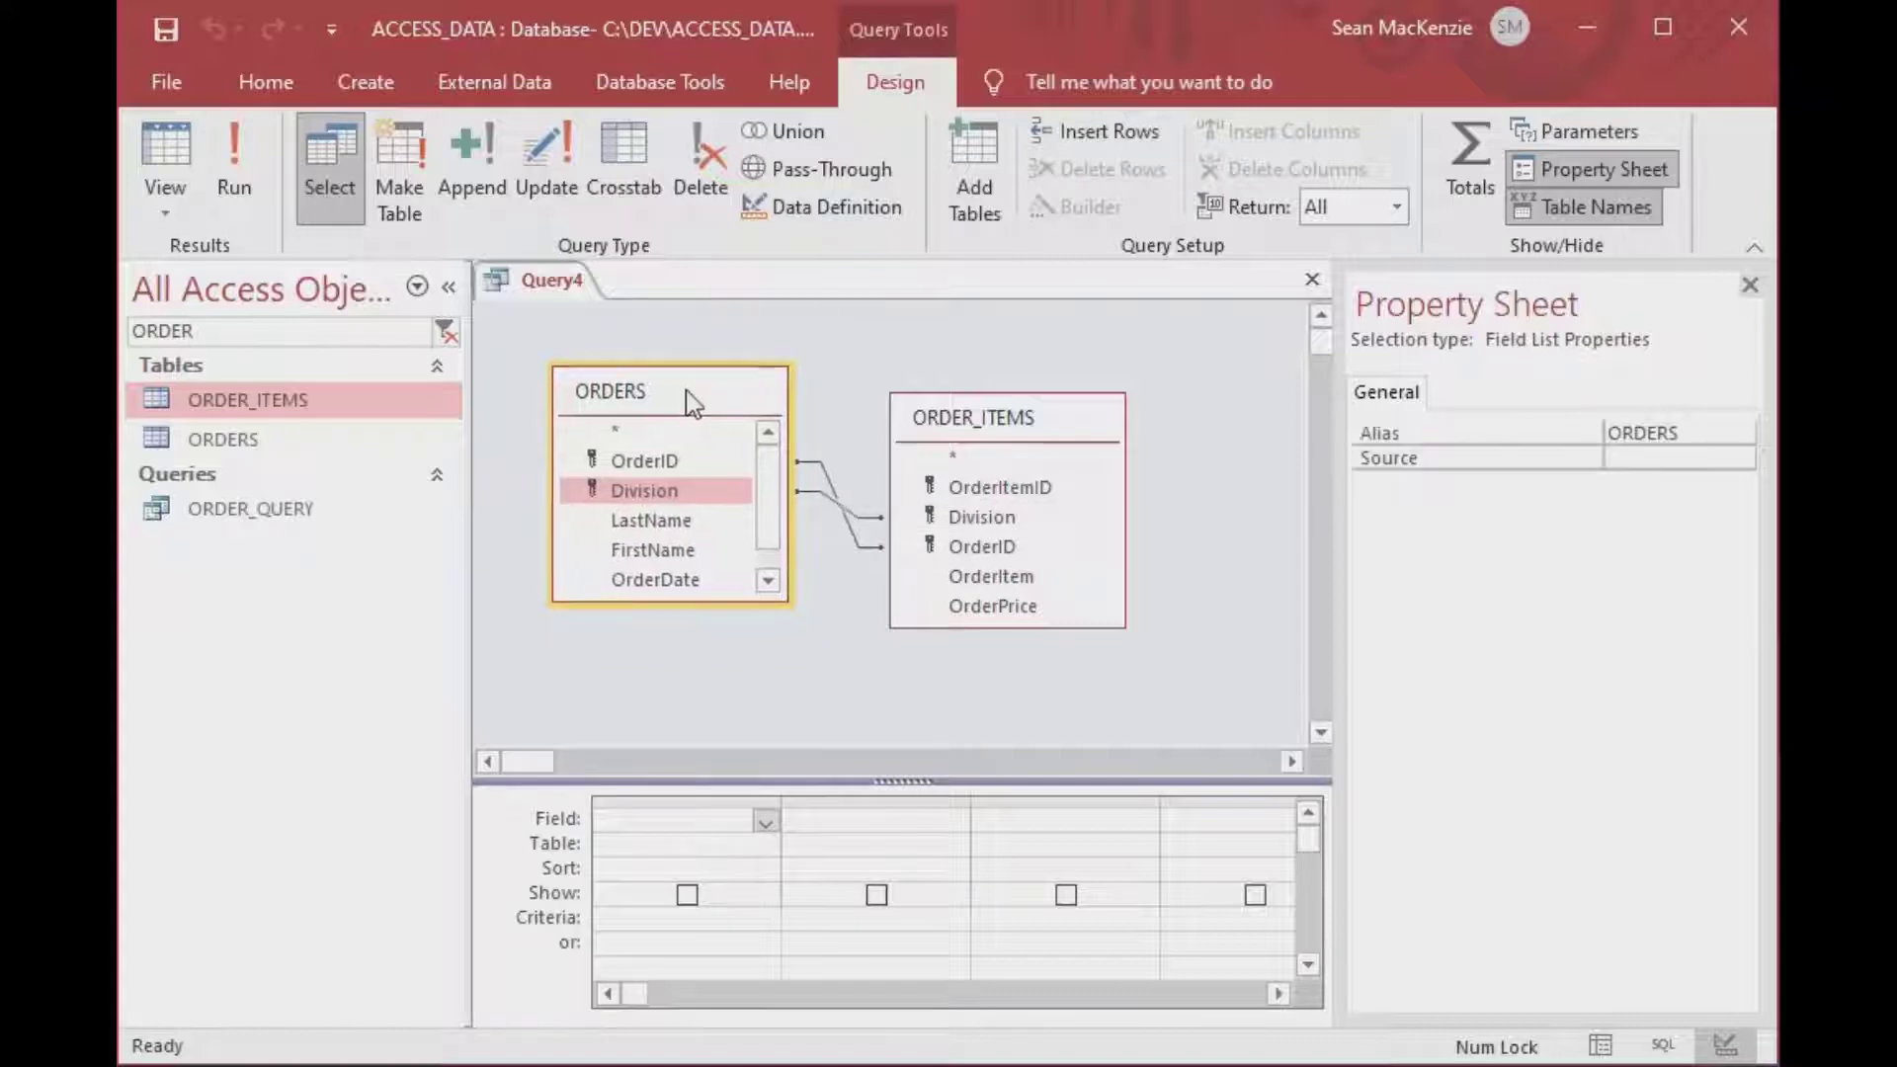
mouse_move(993, 433)
left_mouse_down()
mouse_move(1055, 413)
mouse_move(1015, 408)
left_mouse_up()
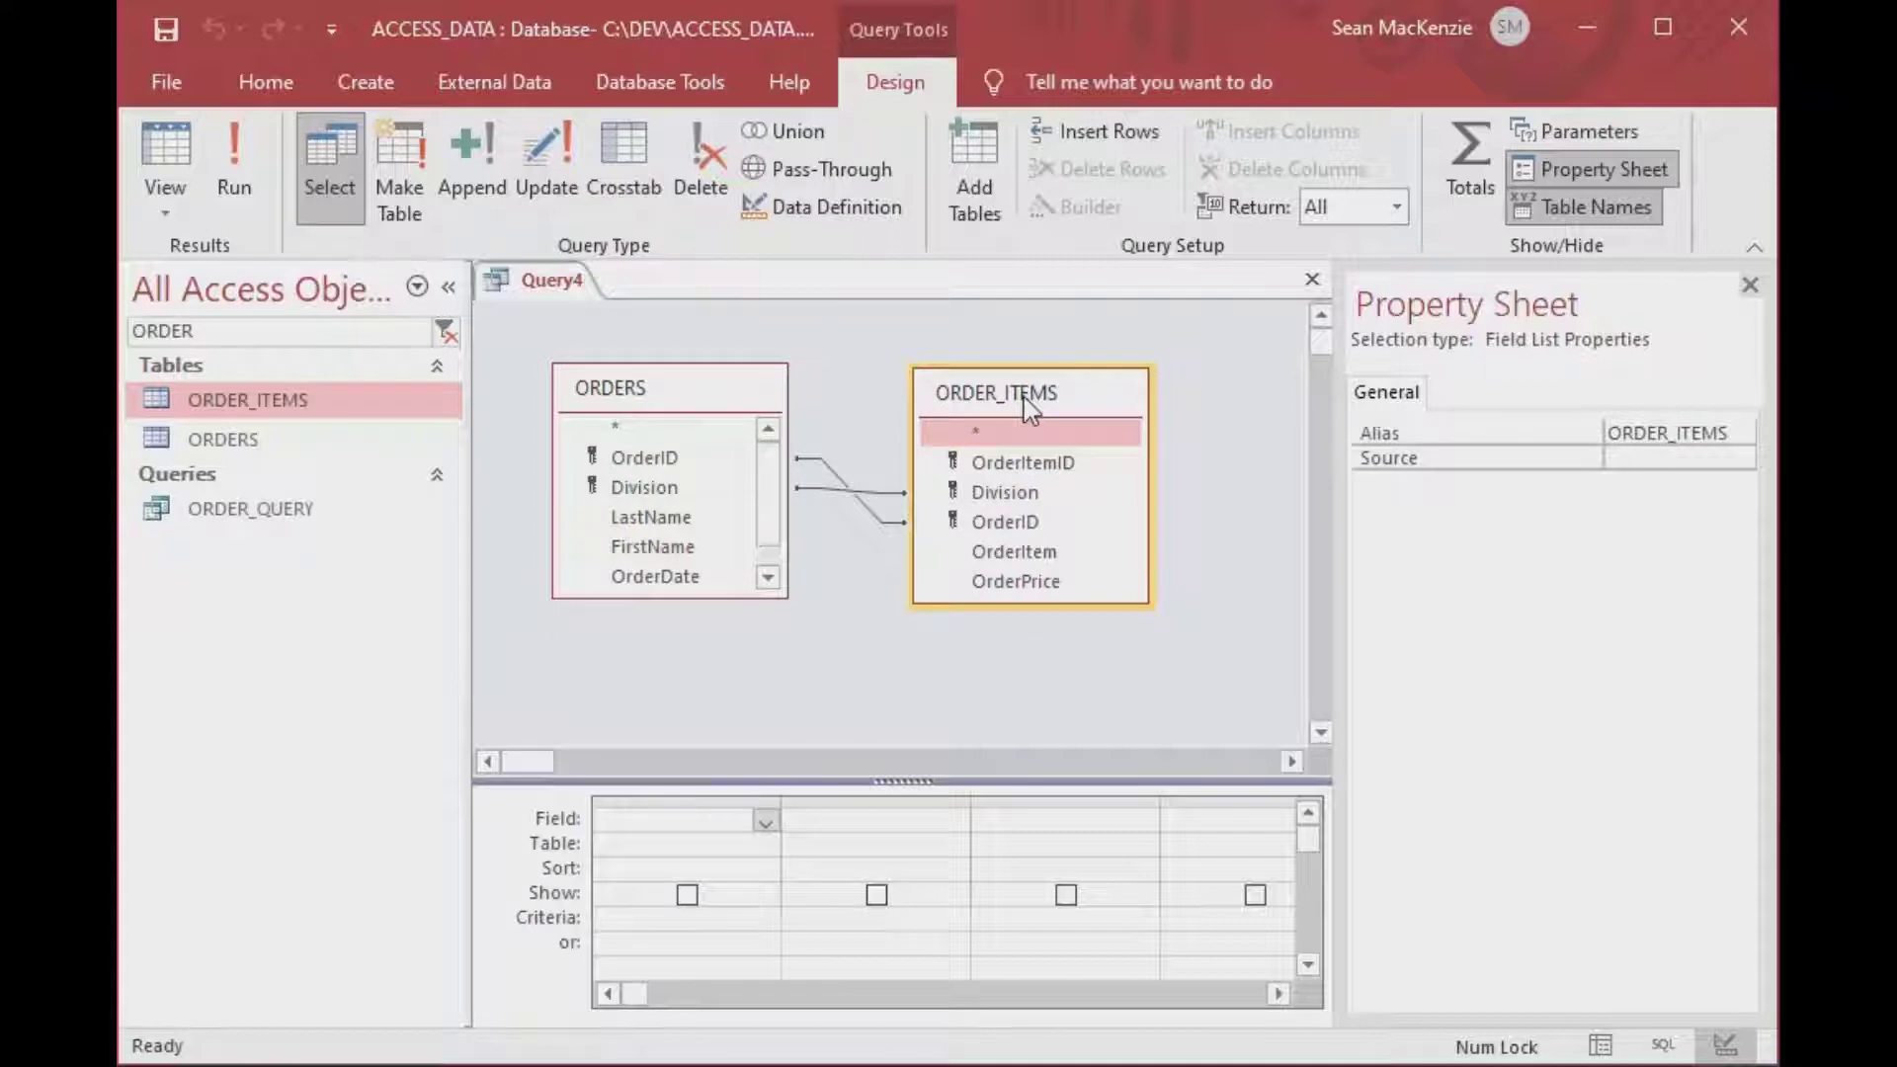
Add OrderItem and OrderPrice from ORDER_ITEMS as output fields and save the query as ORDER_ITEM_LIST.
double_click(1004, 553)
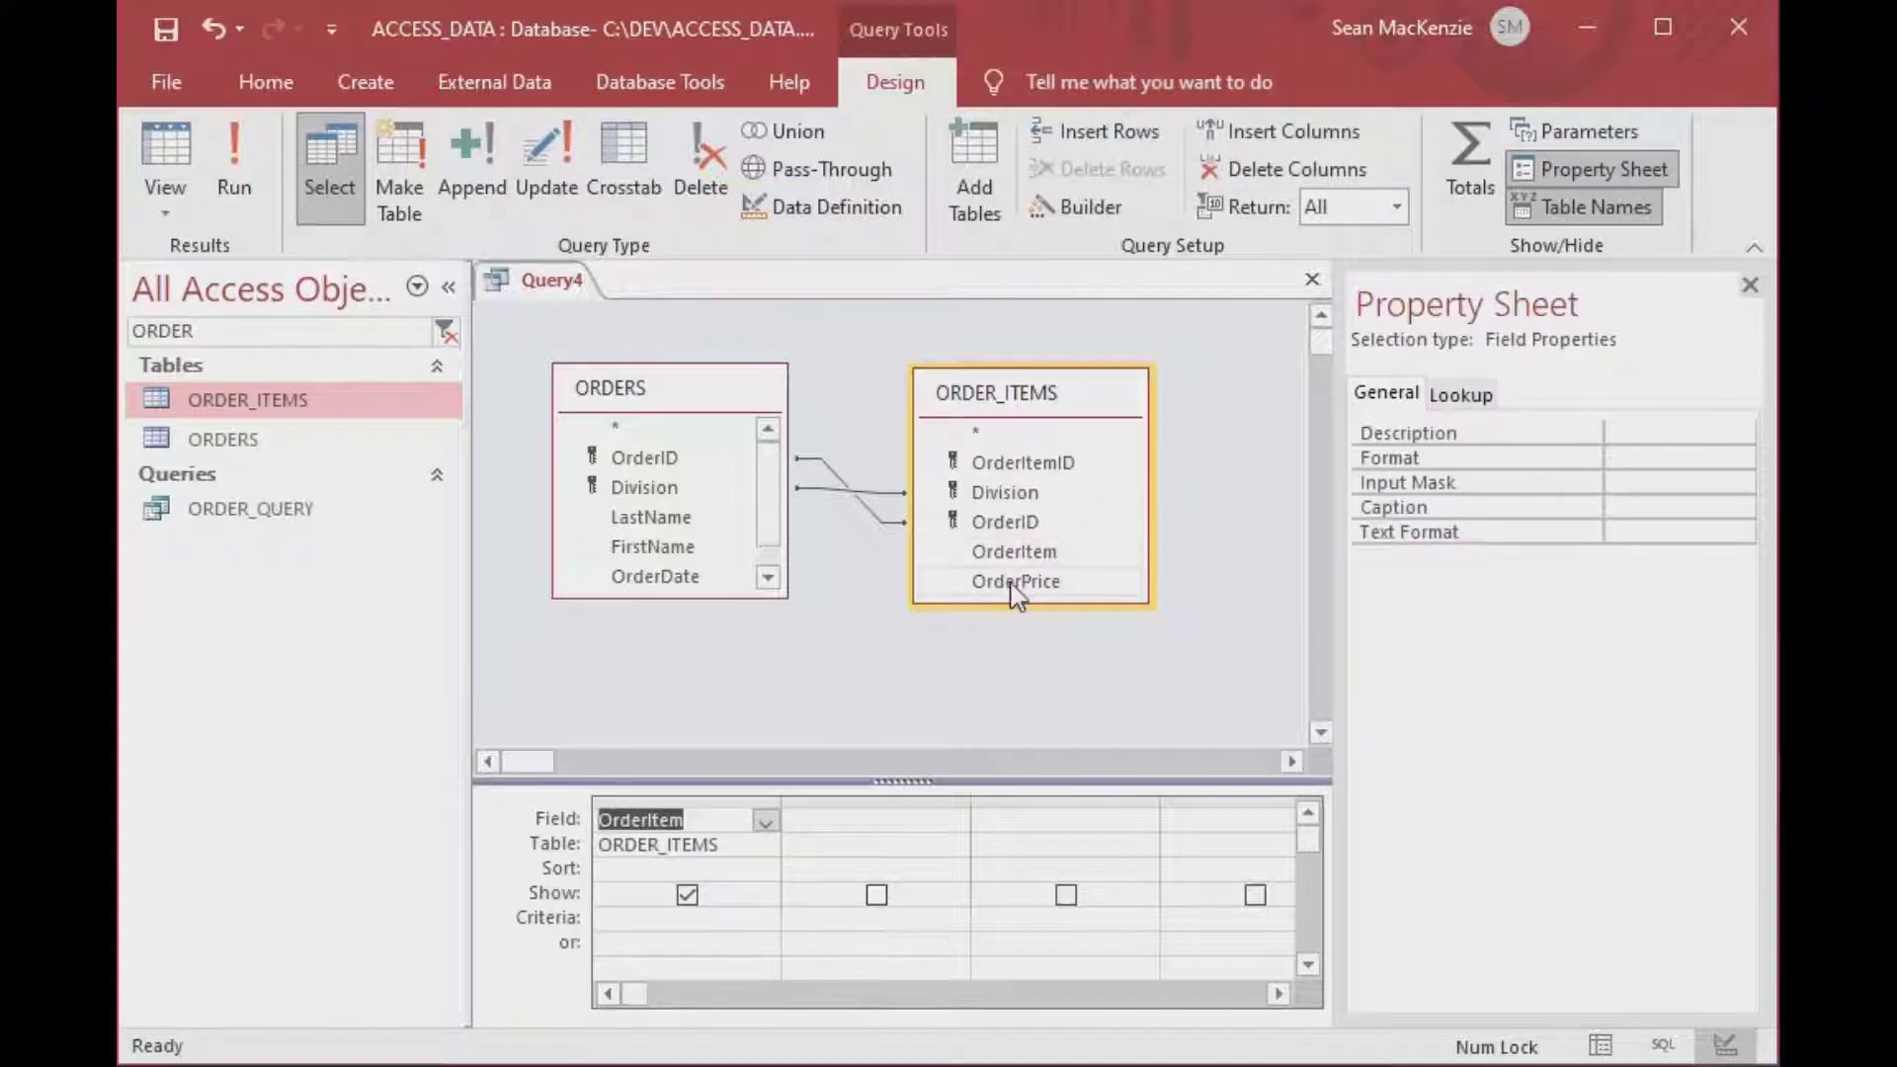
double_click(1016, 583)
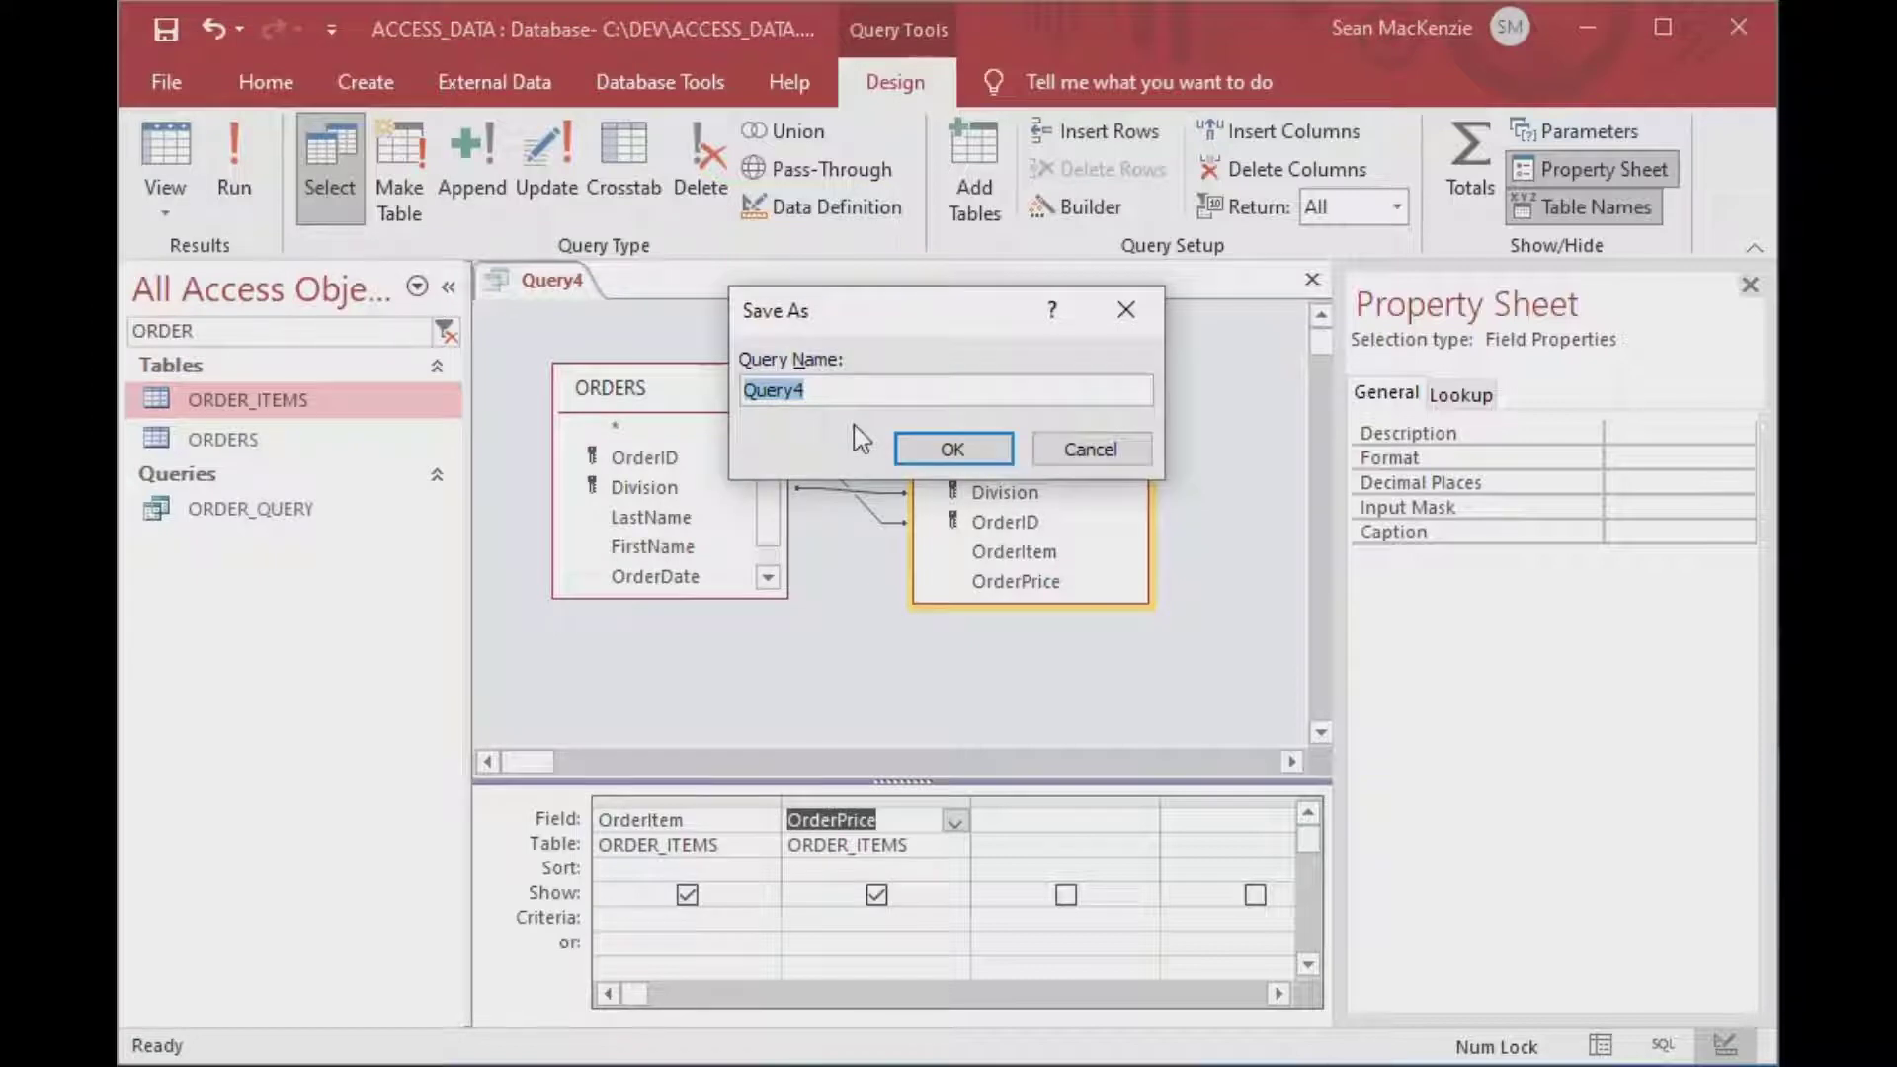
type("o")
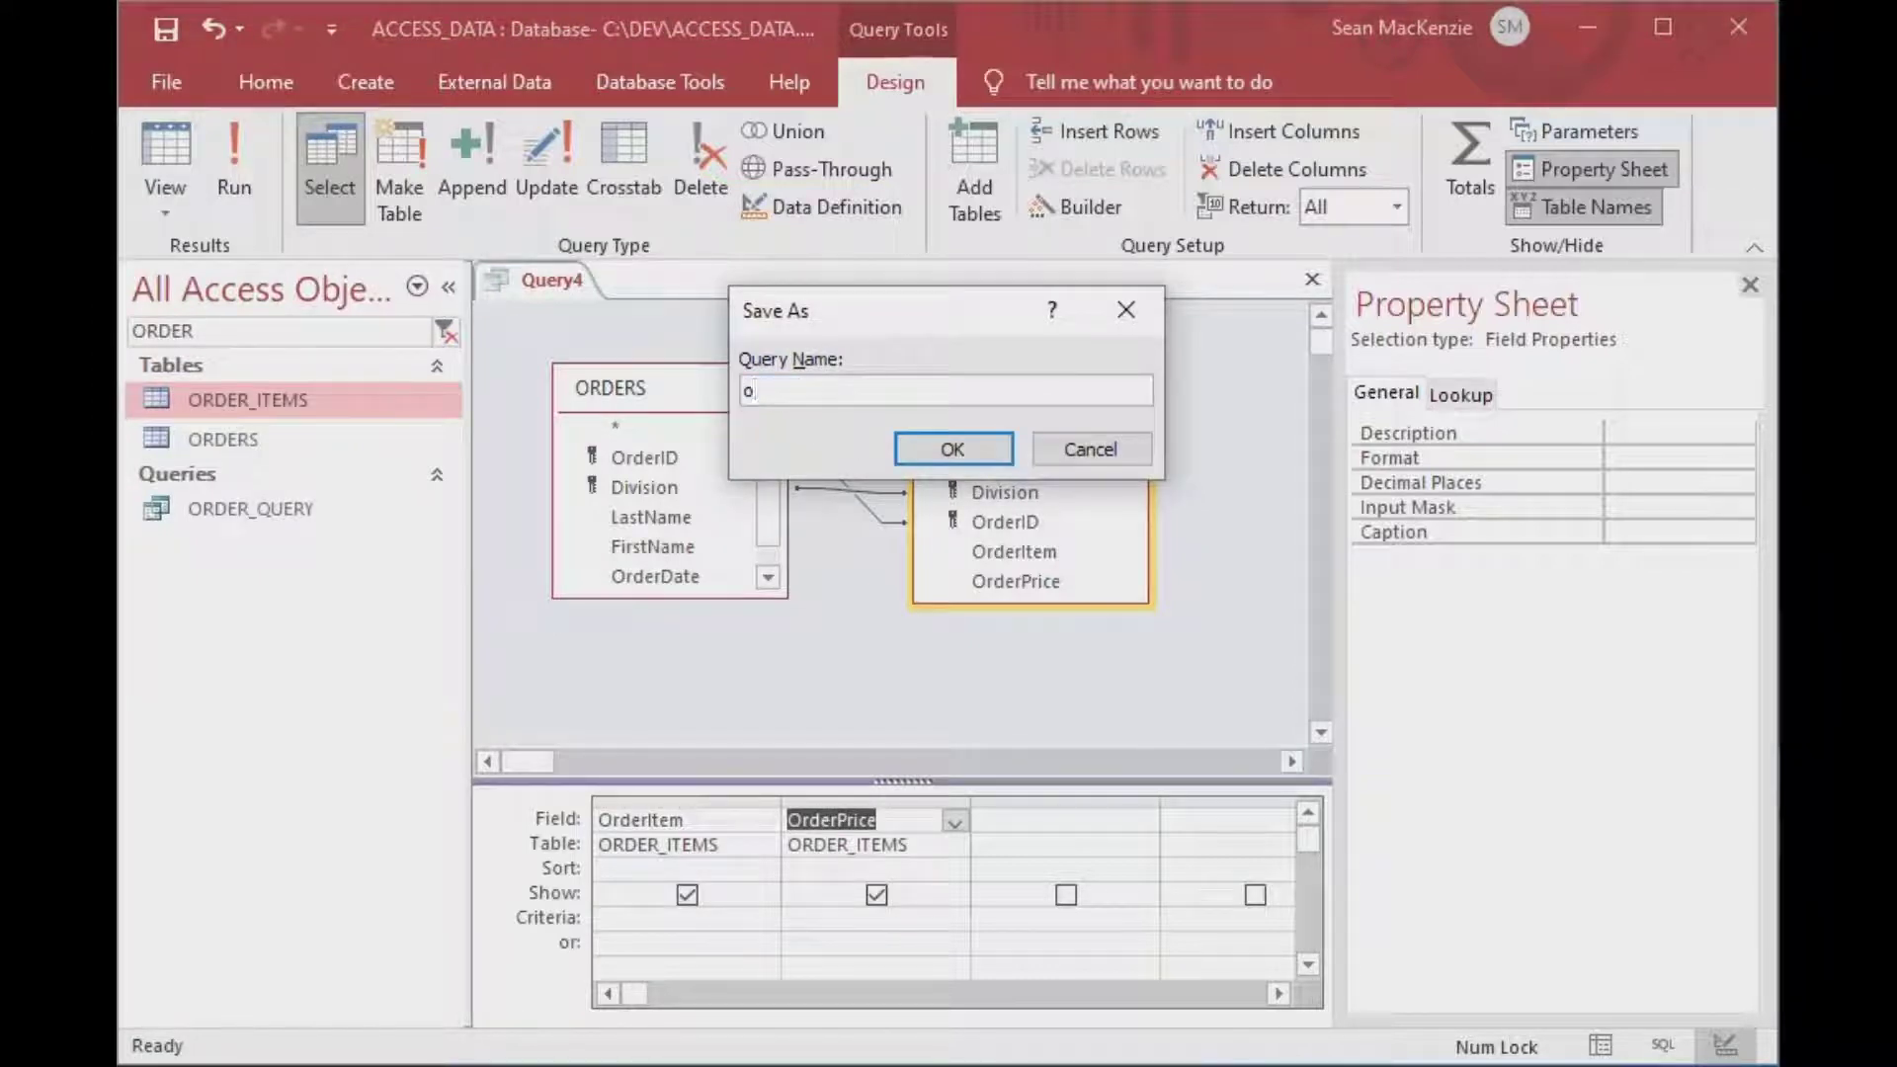
key("BackSpace")
key("Caps_Lock")
type("ORDER_")
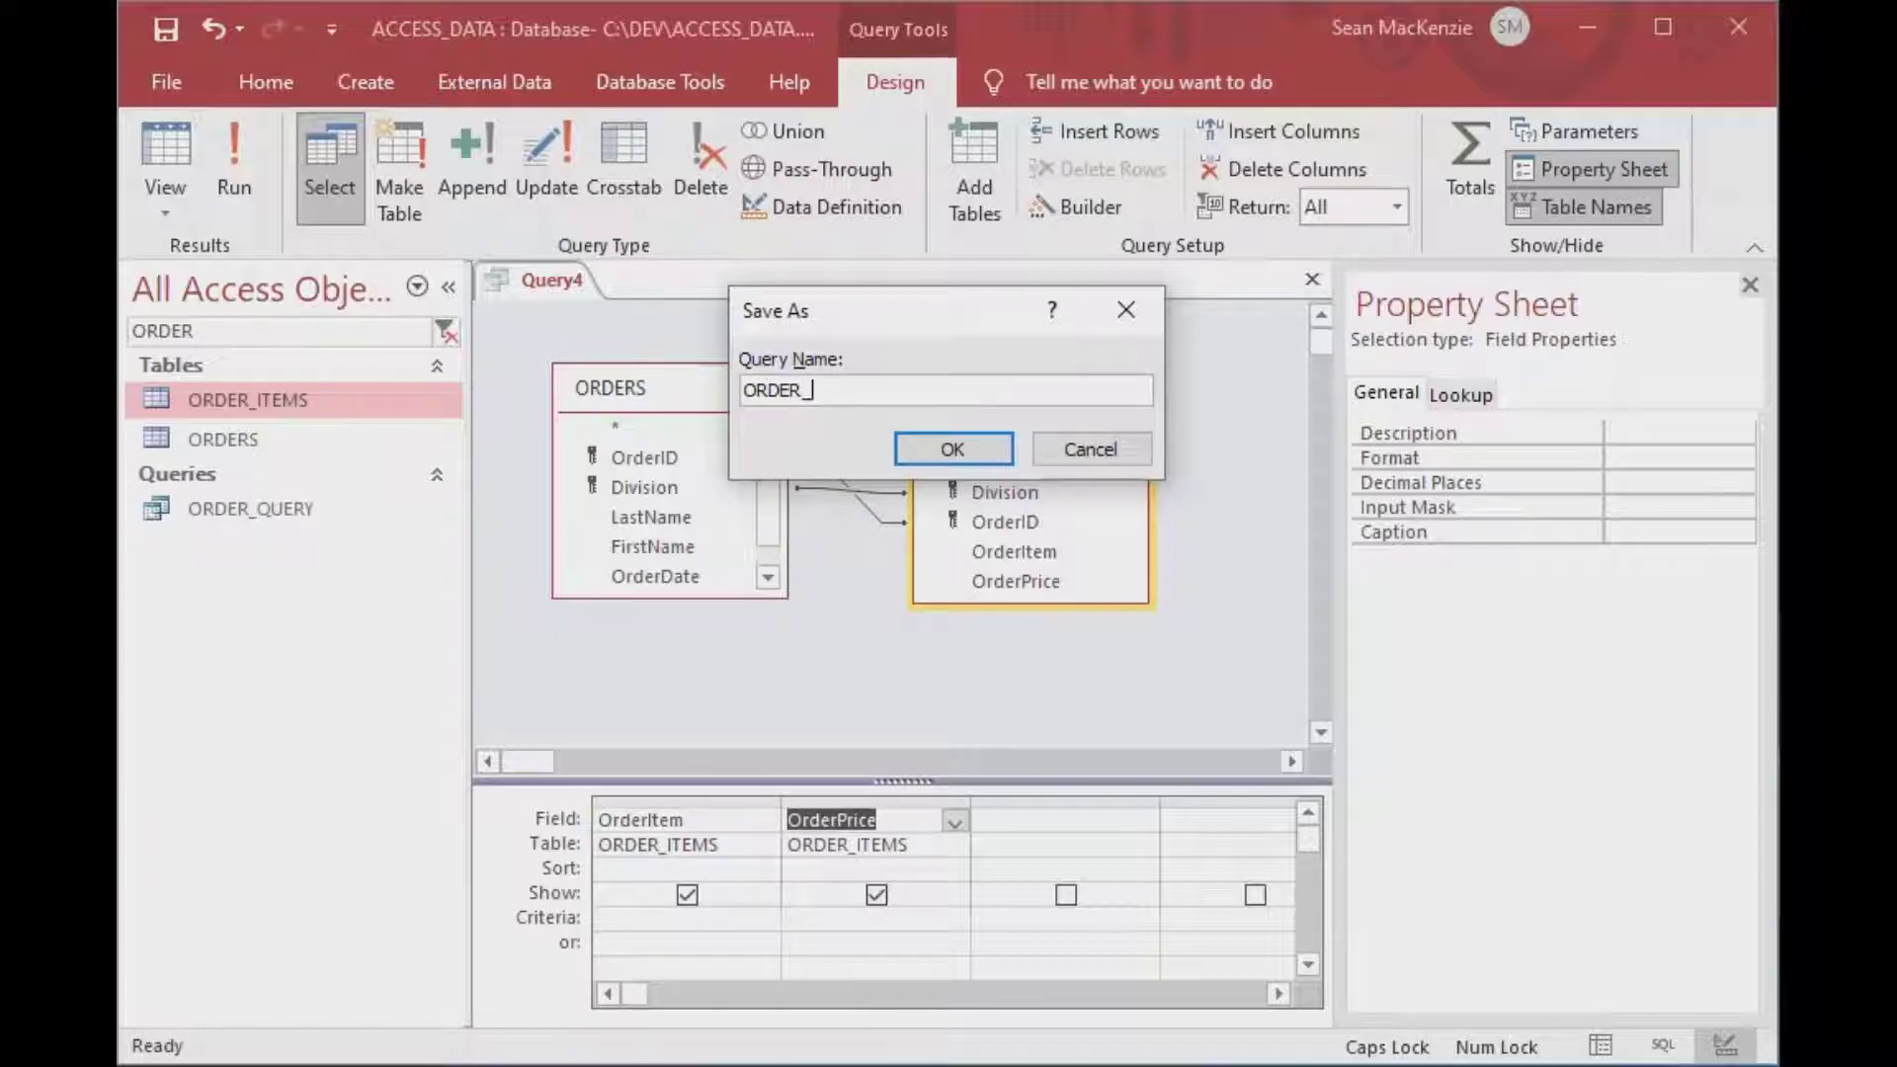
type("ITEMLIST")
key("Left")
key("Left")
key("Left")
type("_")
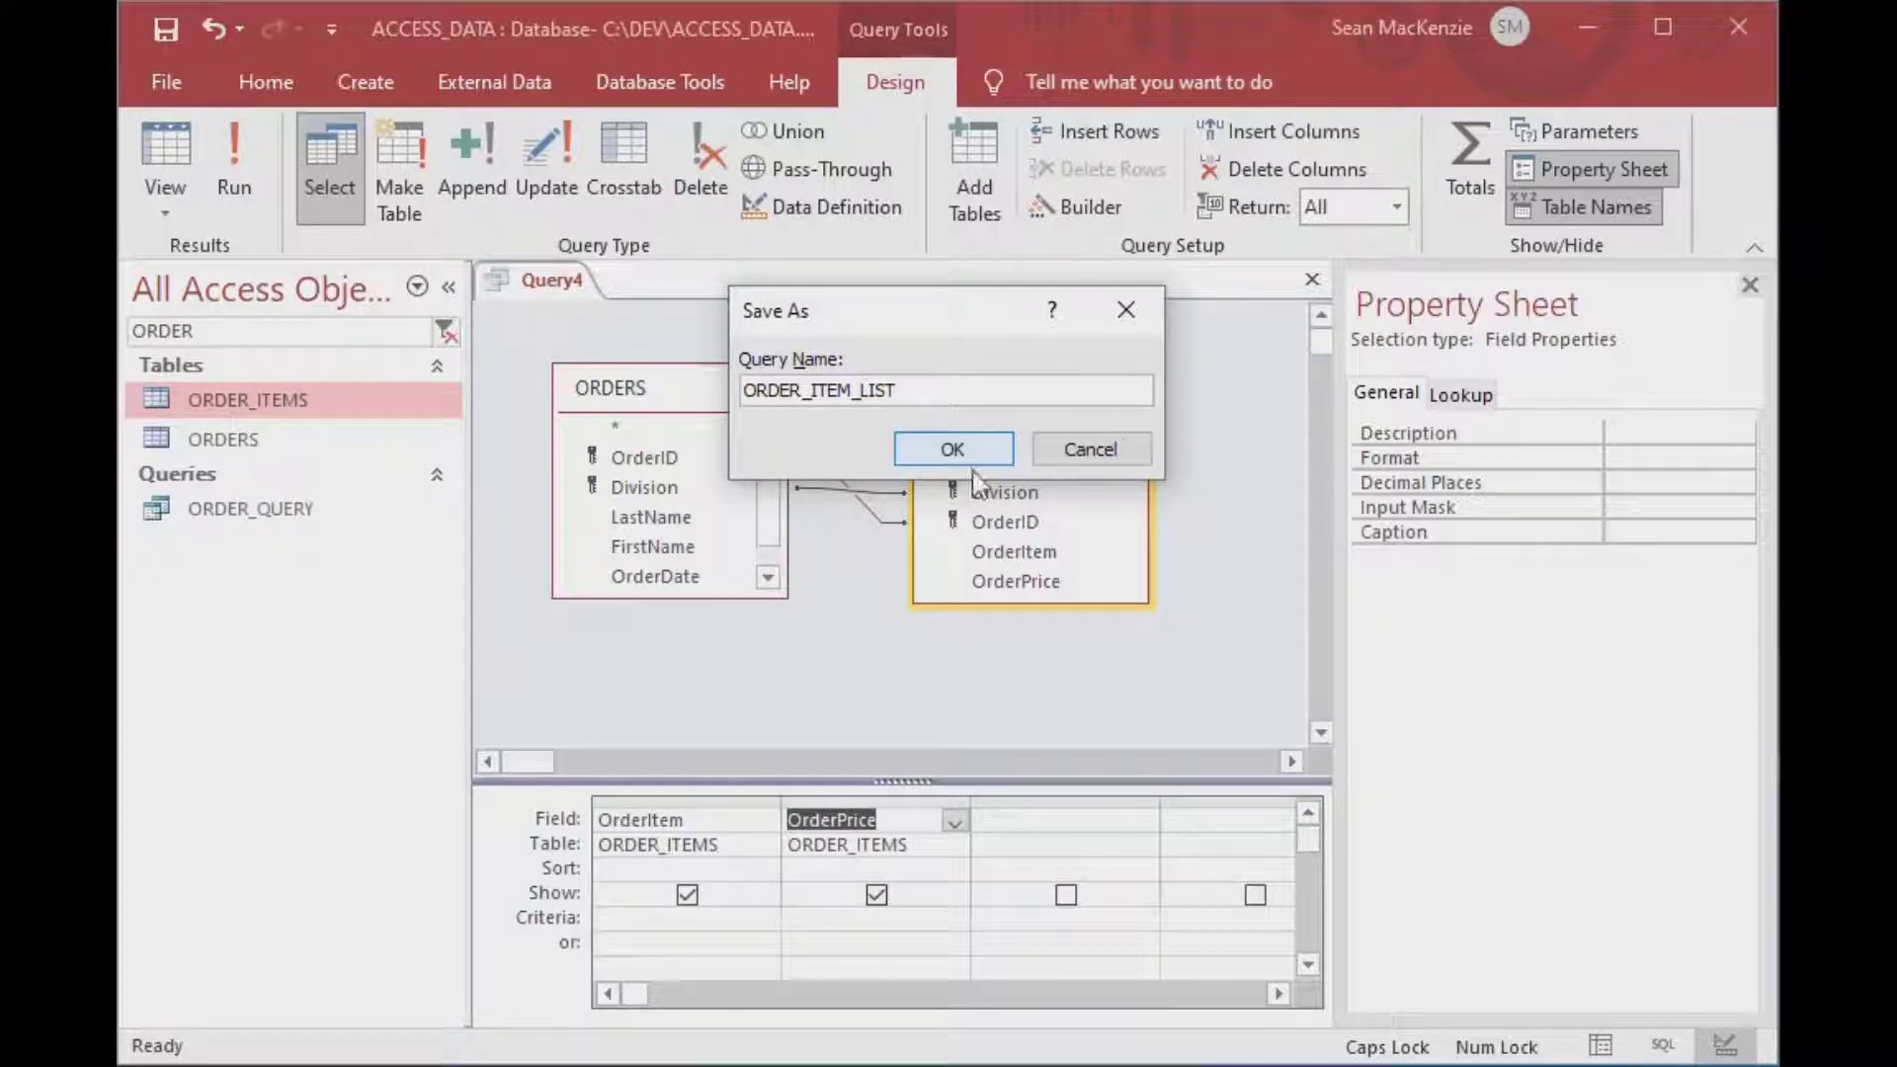
left_click(954, 450)
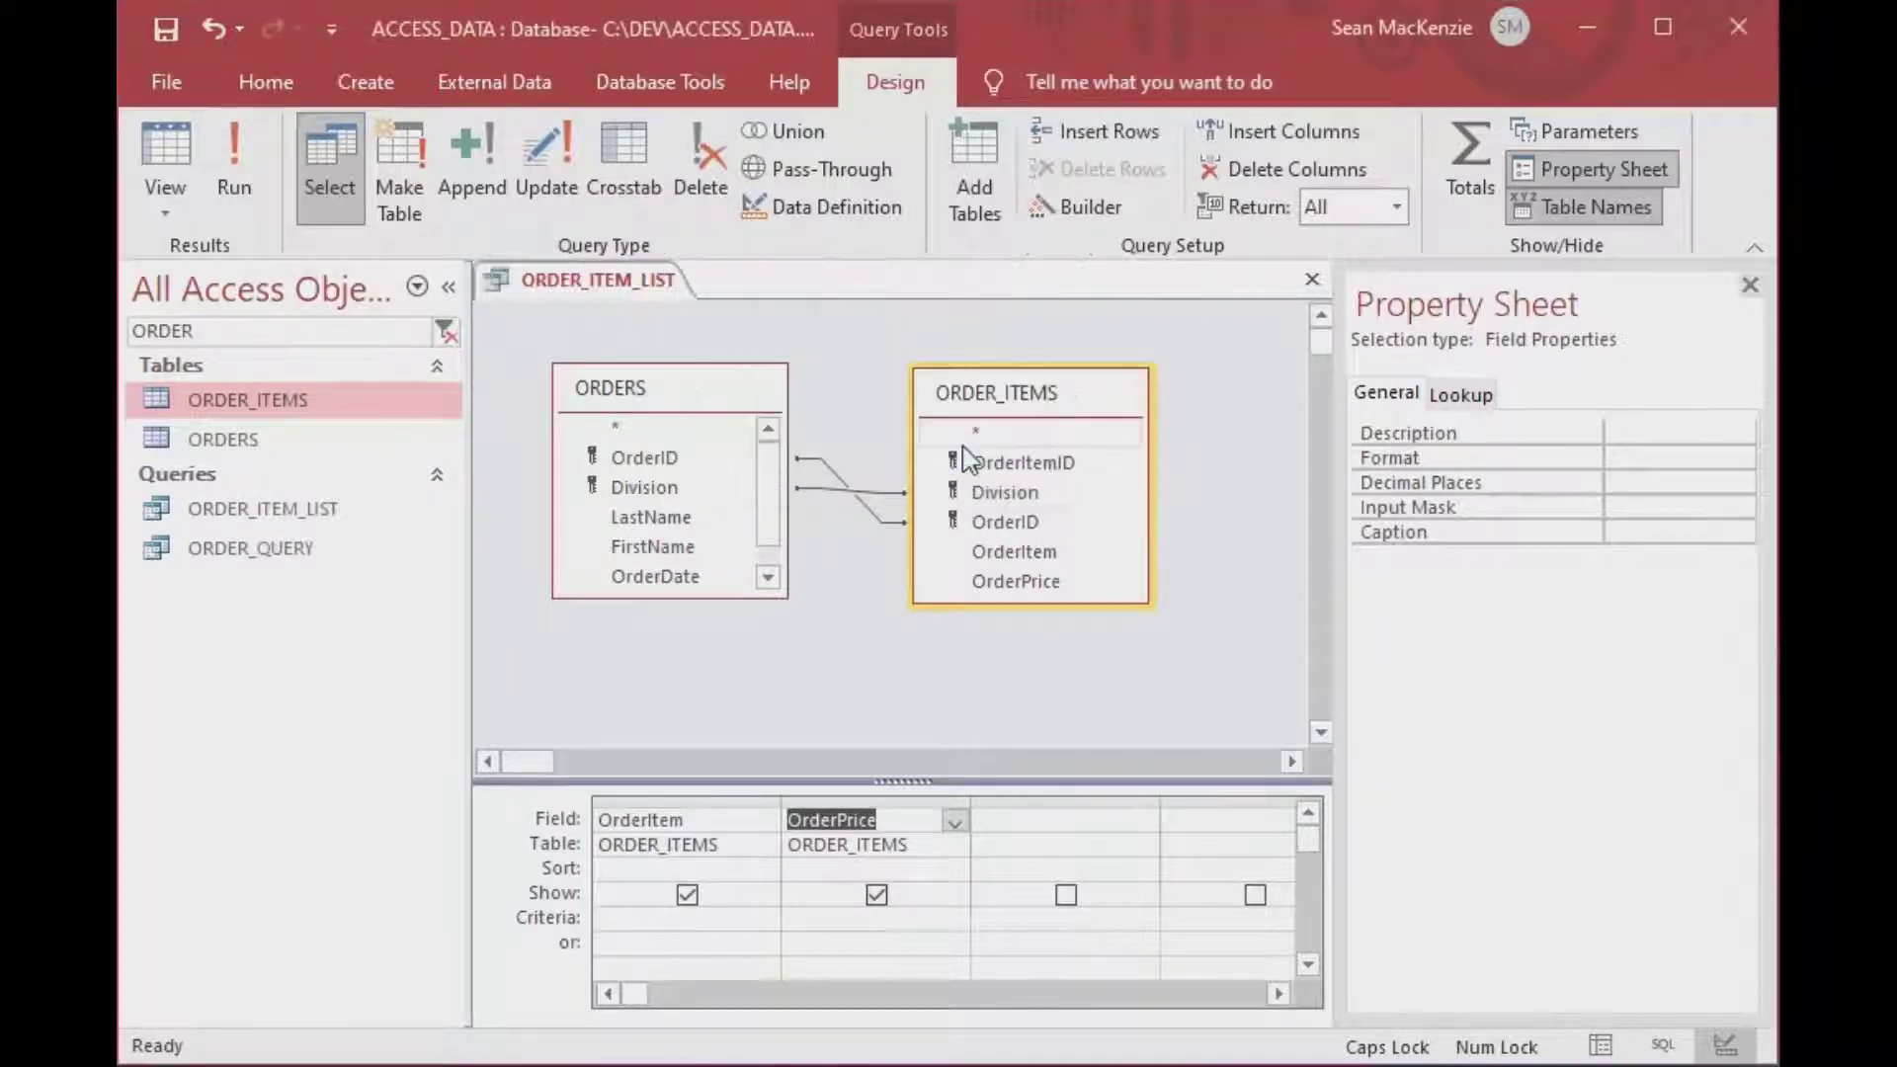
left_click(617, 285)
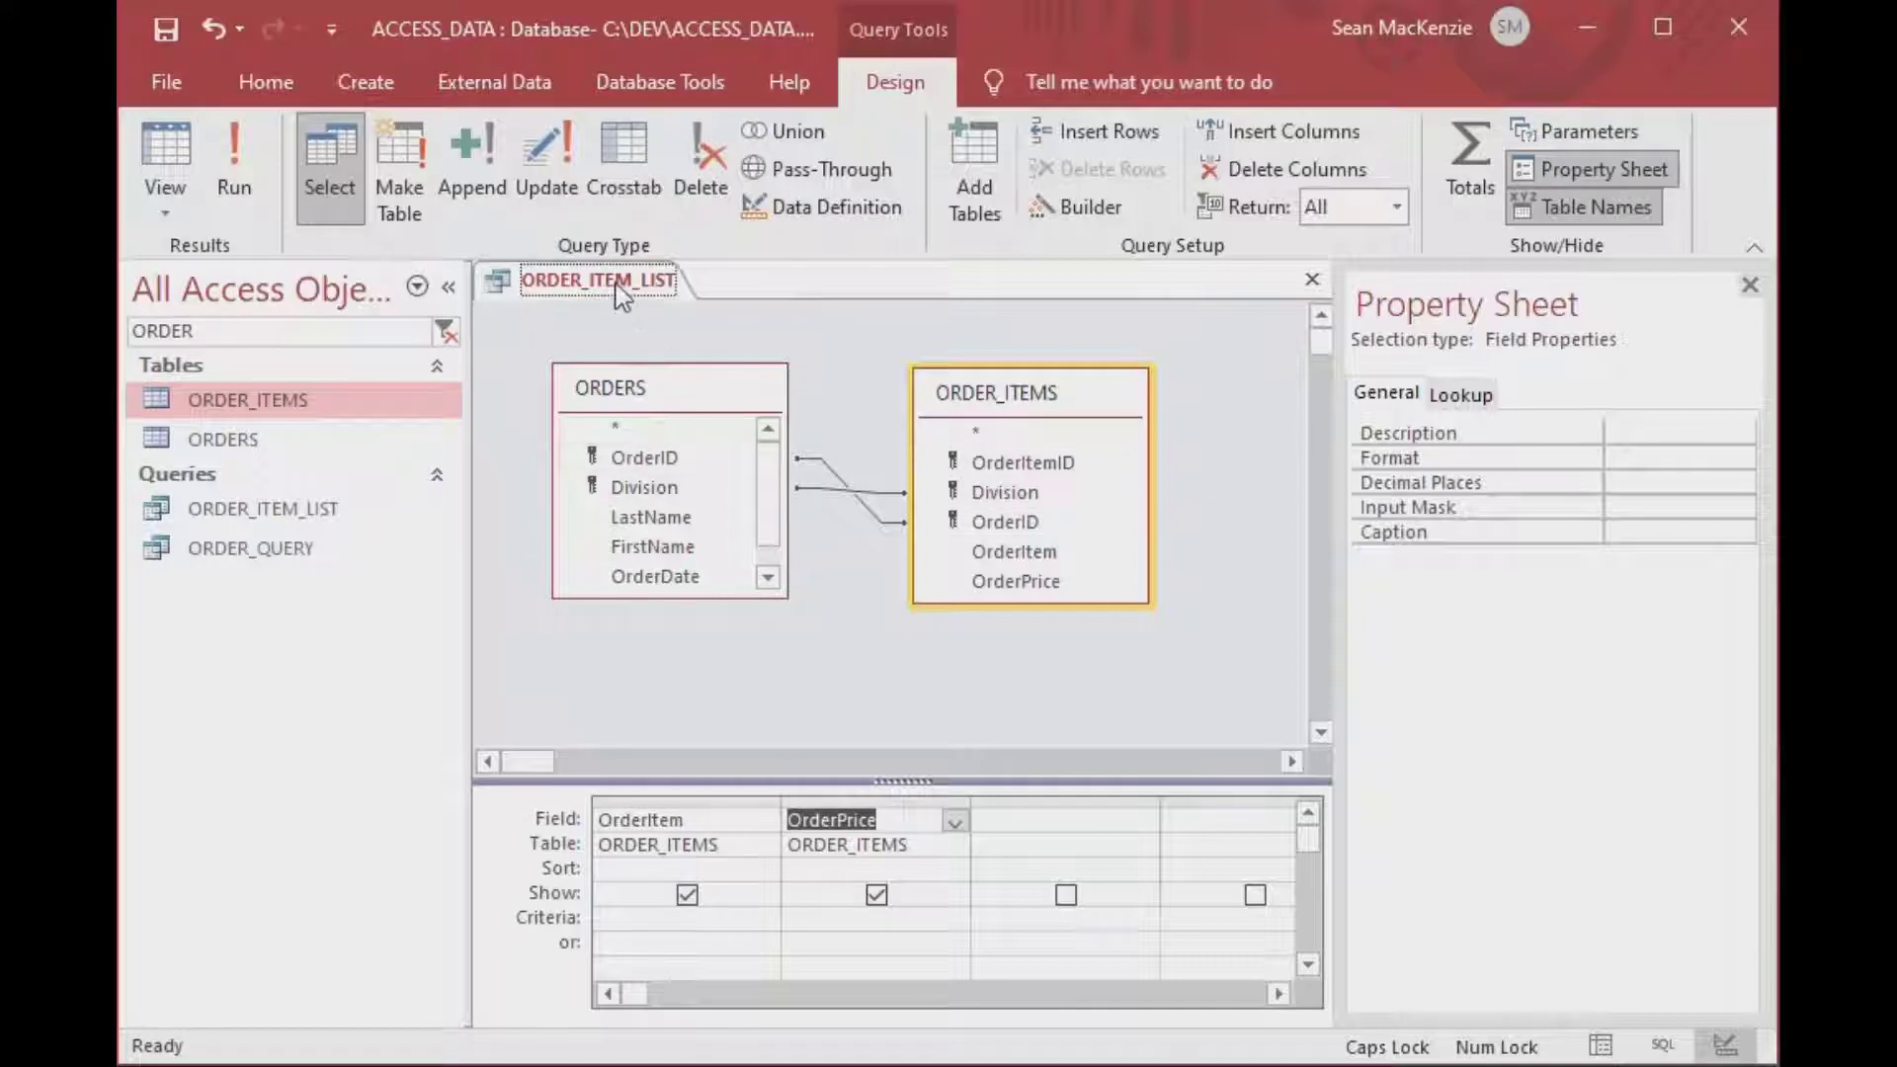
Sort the query by OrderItem in ascending order and show its results as a datasheet.
left_click(169, 149)
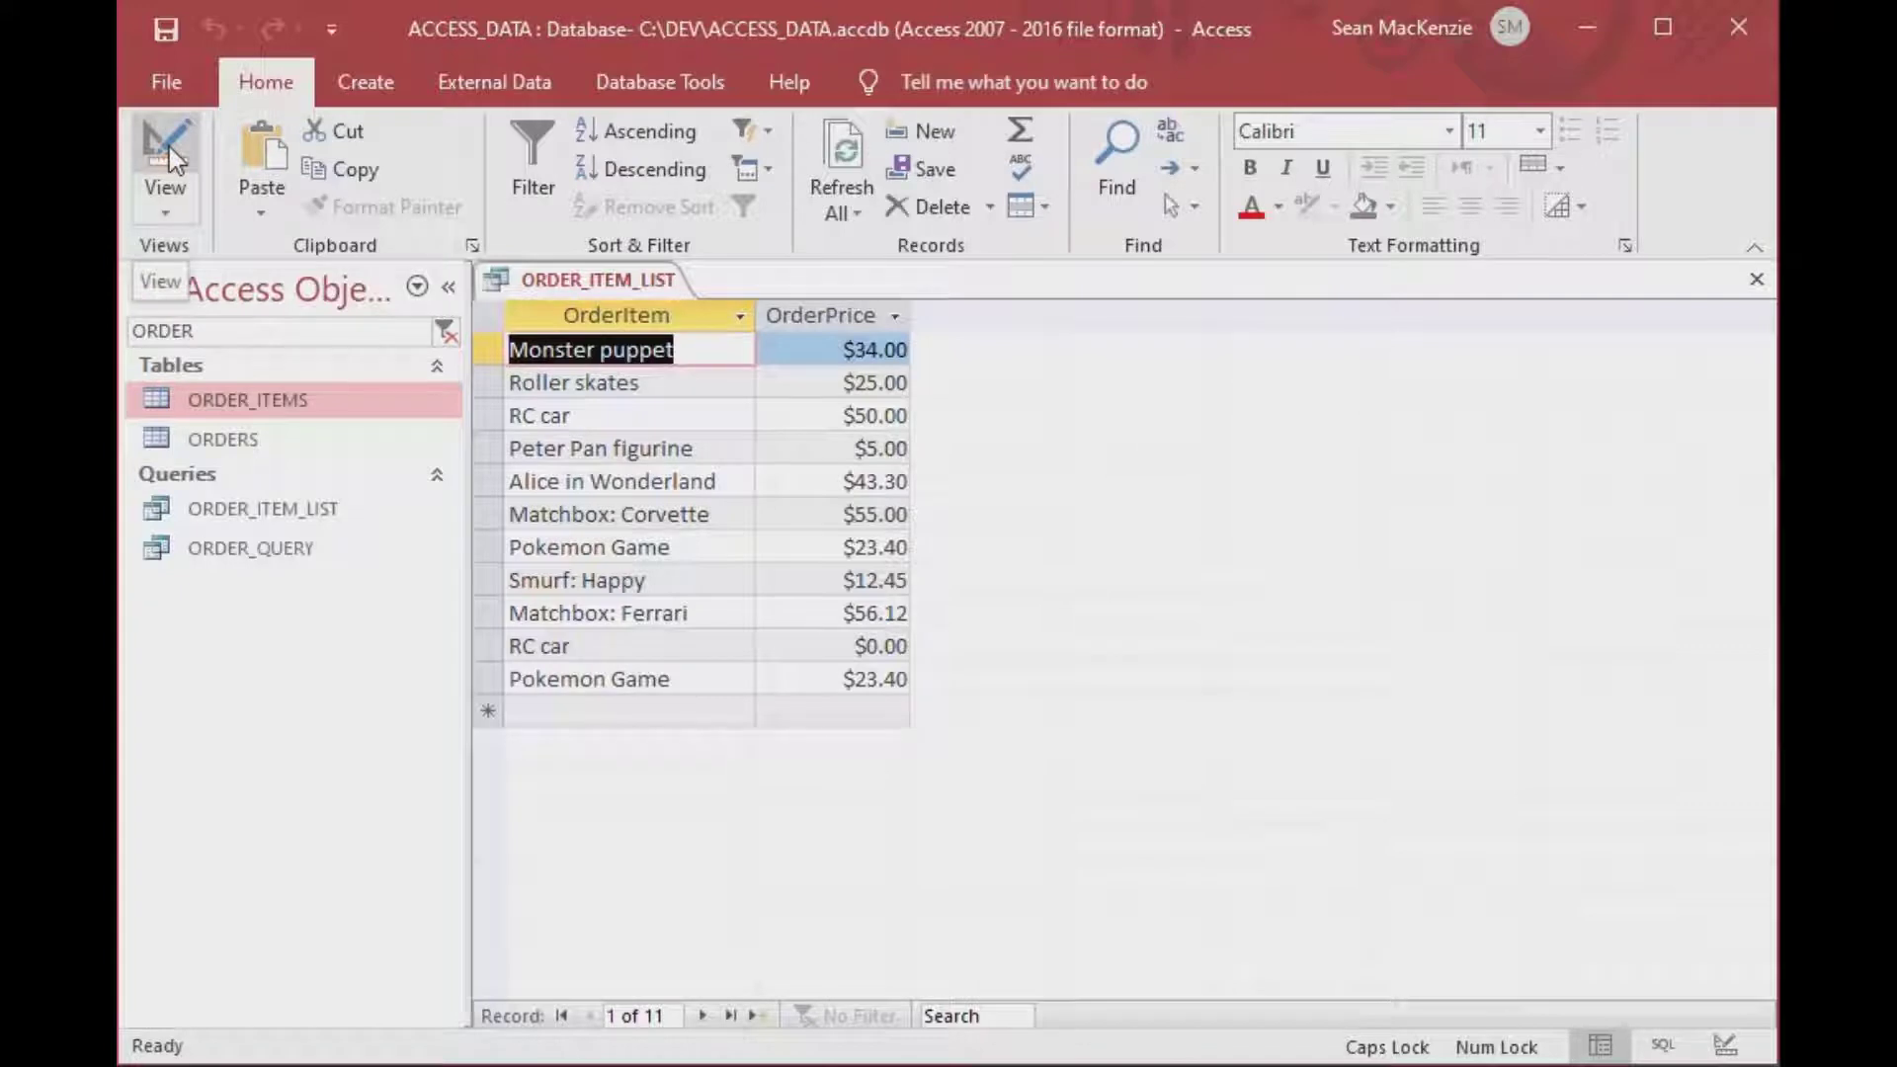
left_click(169, 153)
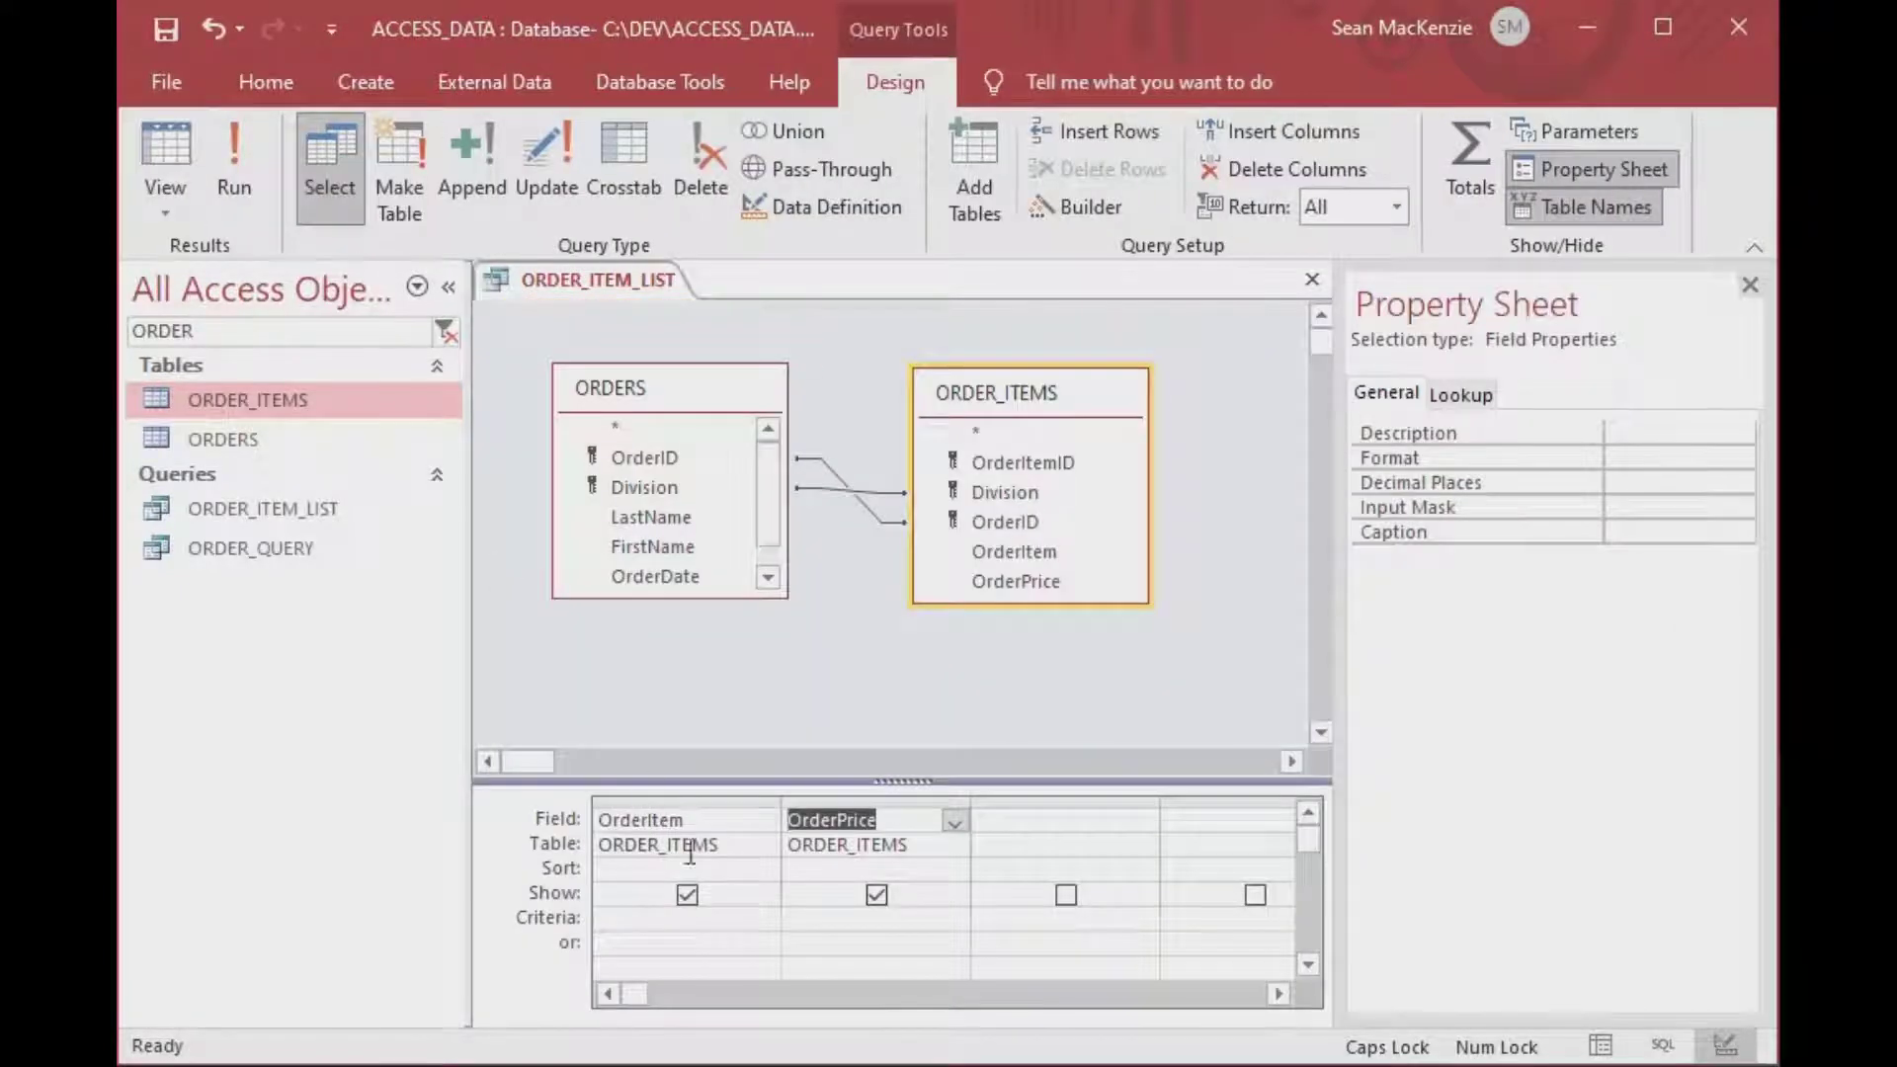
left_click(687, 870)
type("Ascending")
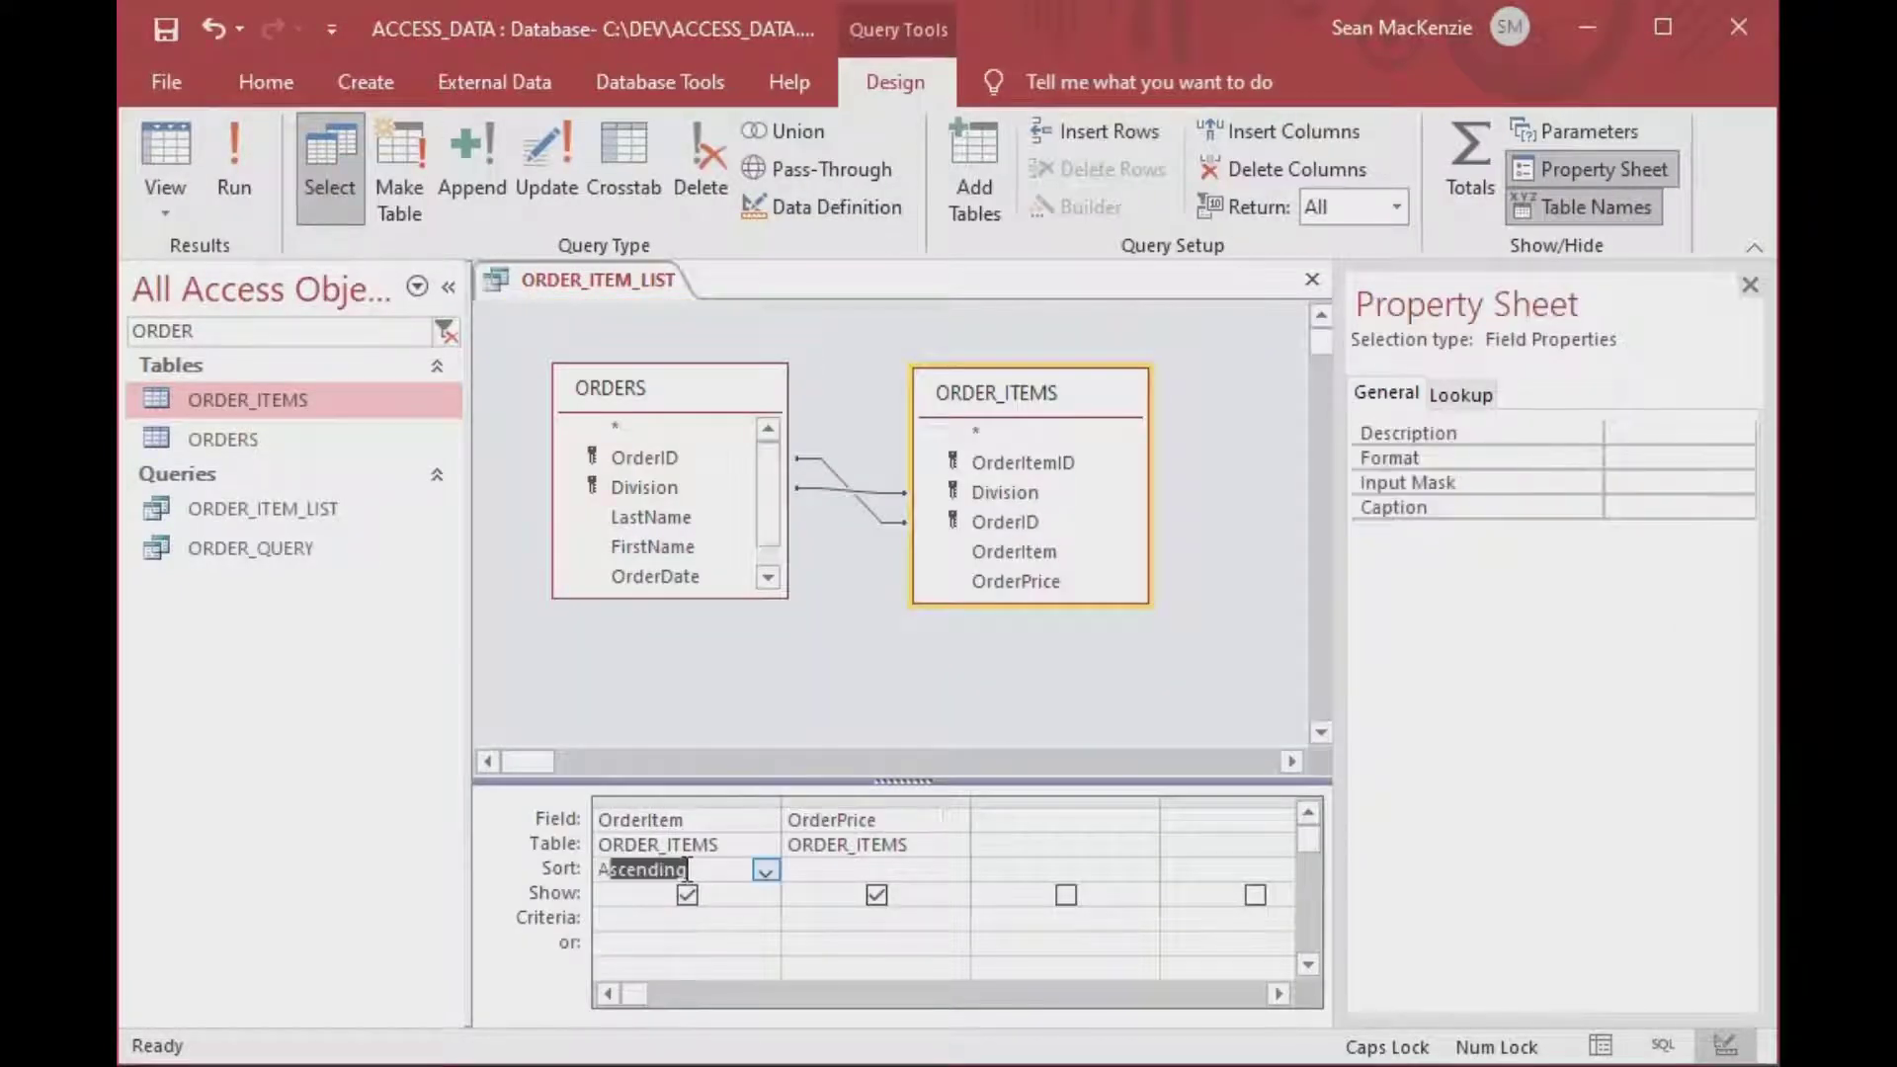
key("Tab")
key("Tab")
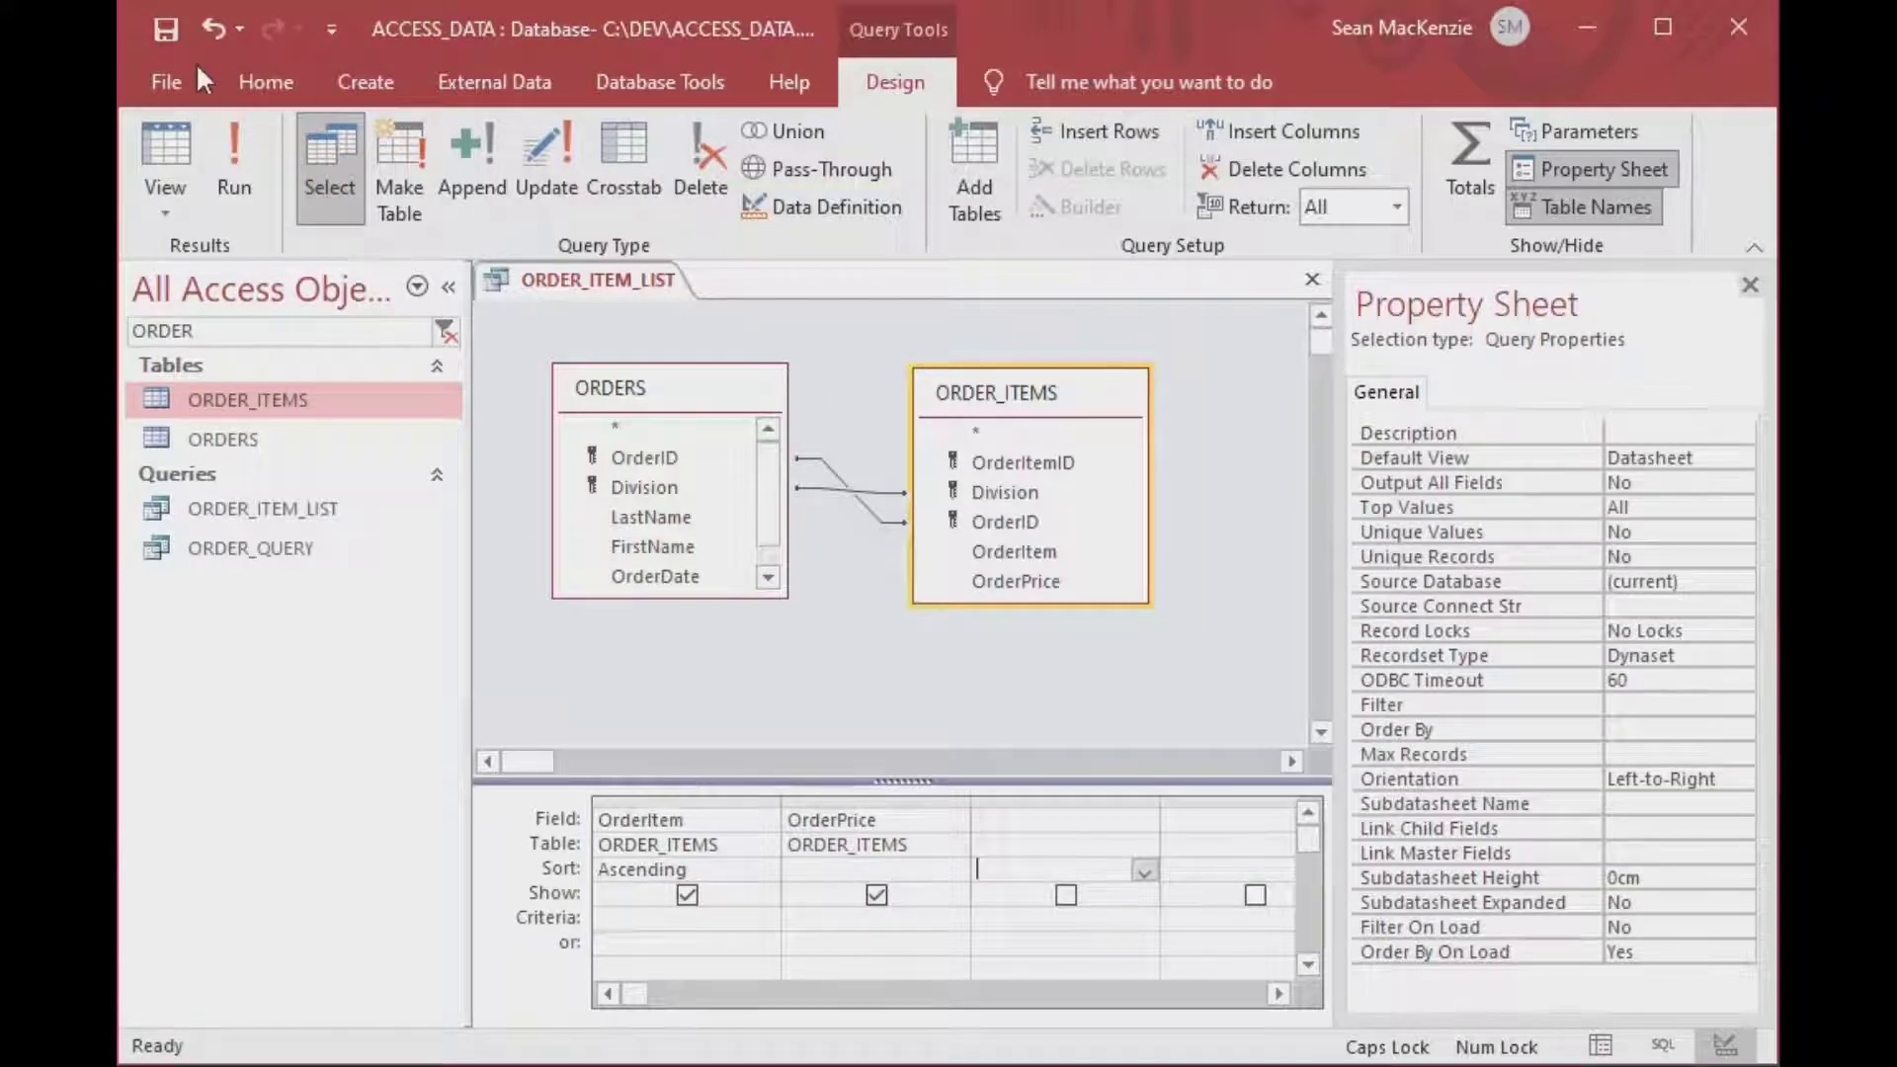
left_click(166, 158)
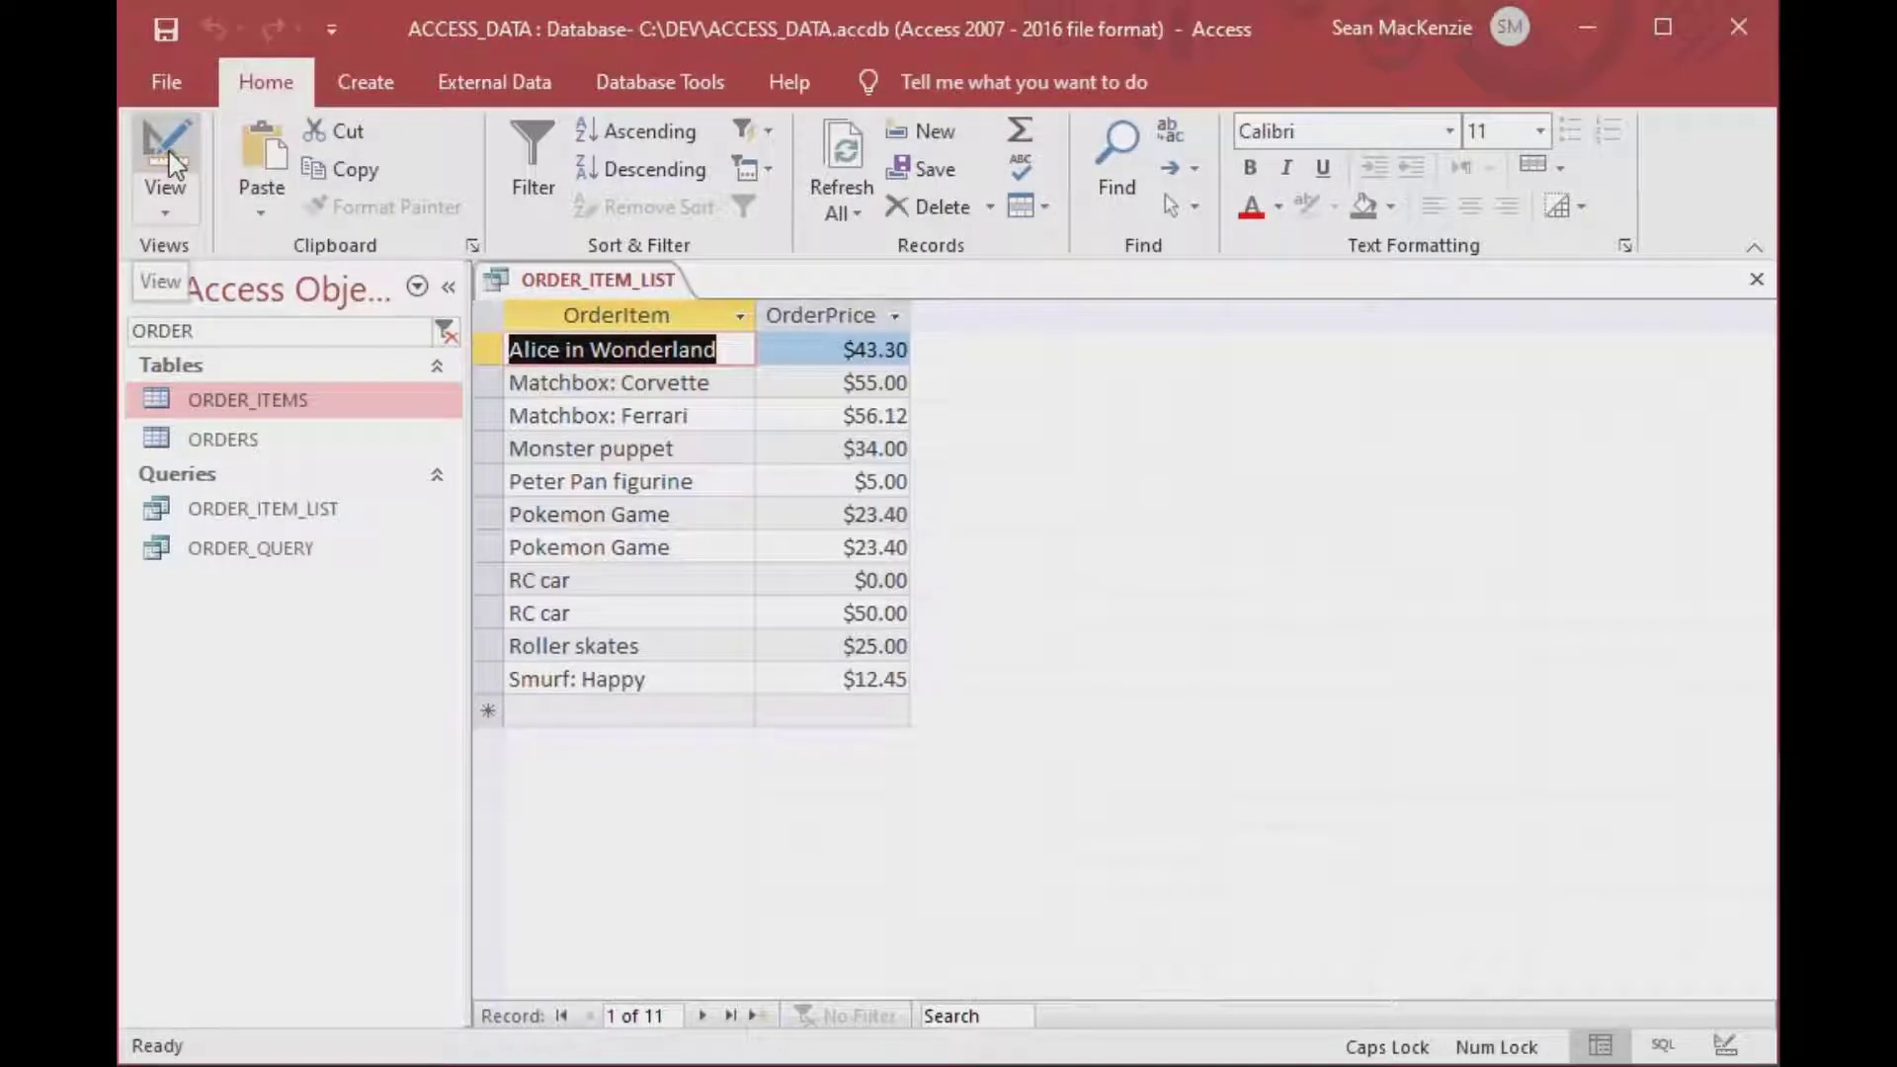
Step down the sorted item list from Matchbox: Corvette and compare the names and prices of the two Pokemon Game rows.
left_click(730, 388)
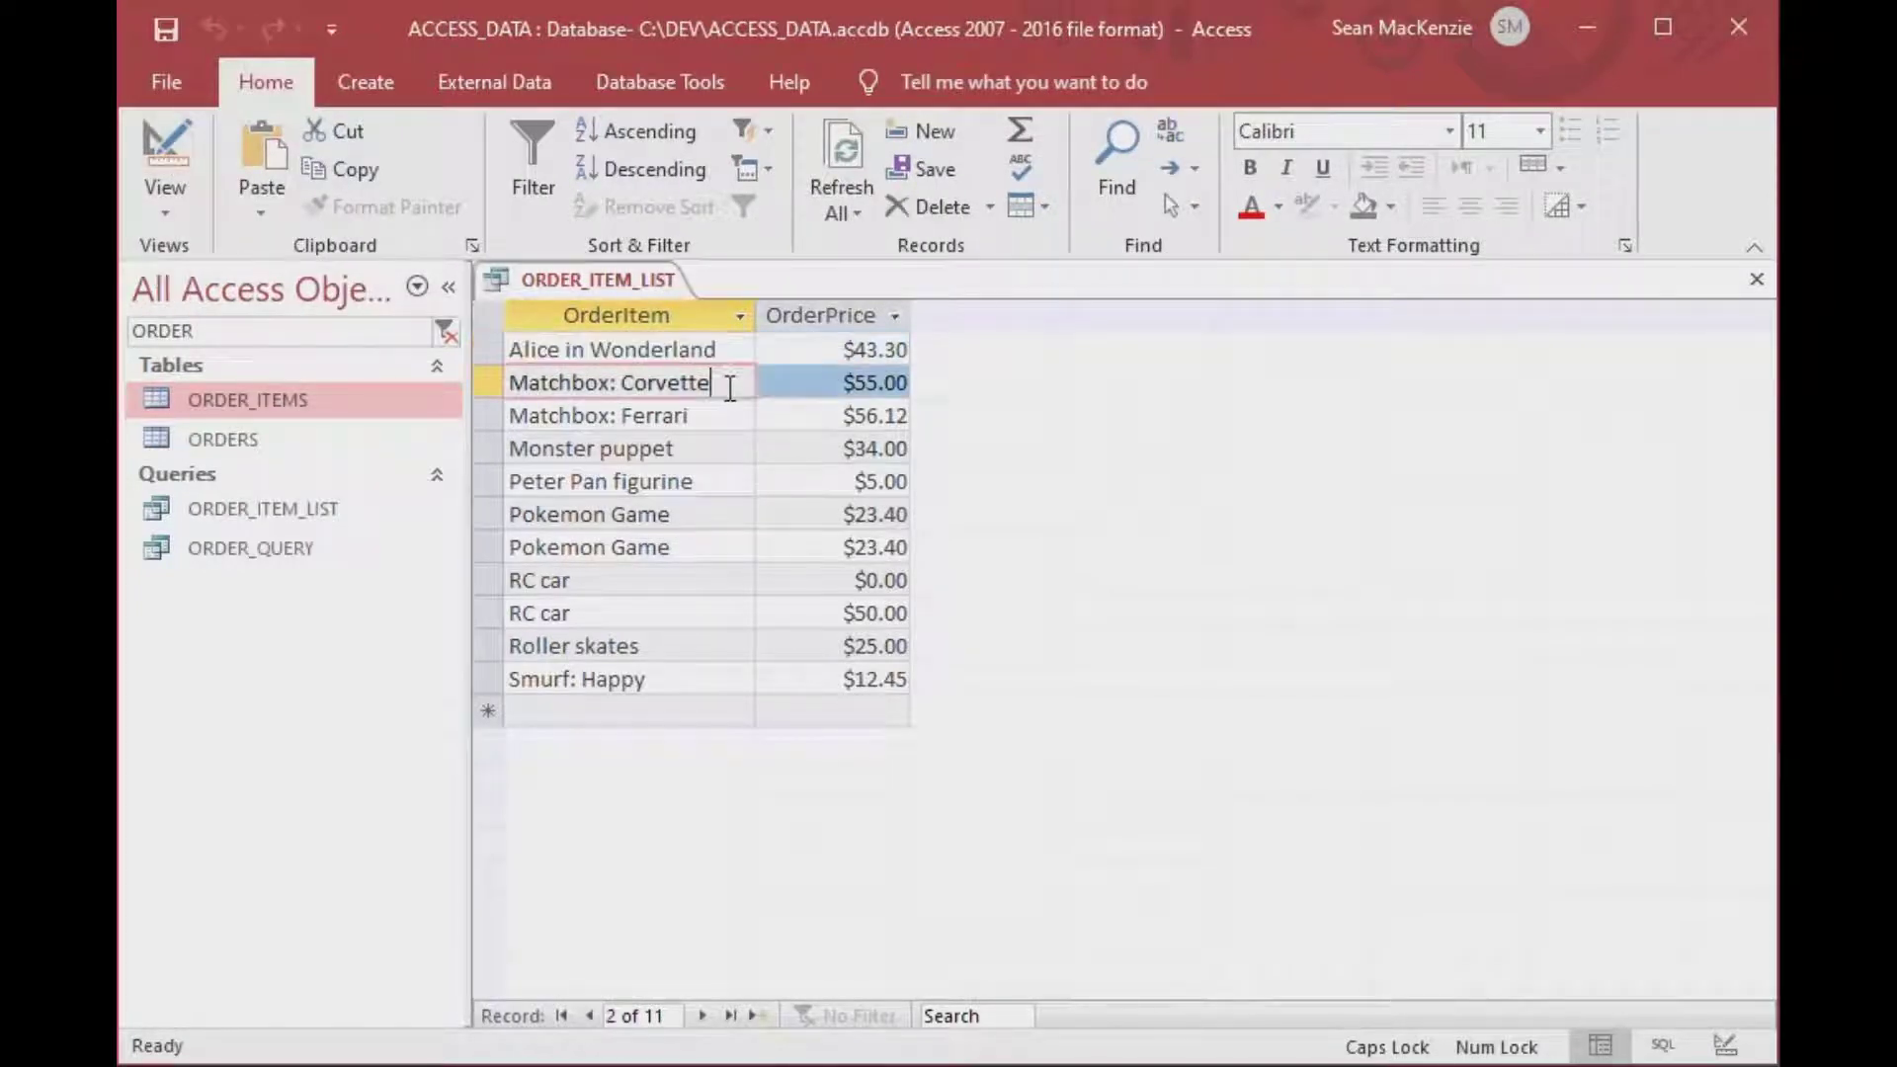
left_click(713, 415)
left_click(708, 449)
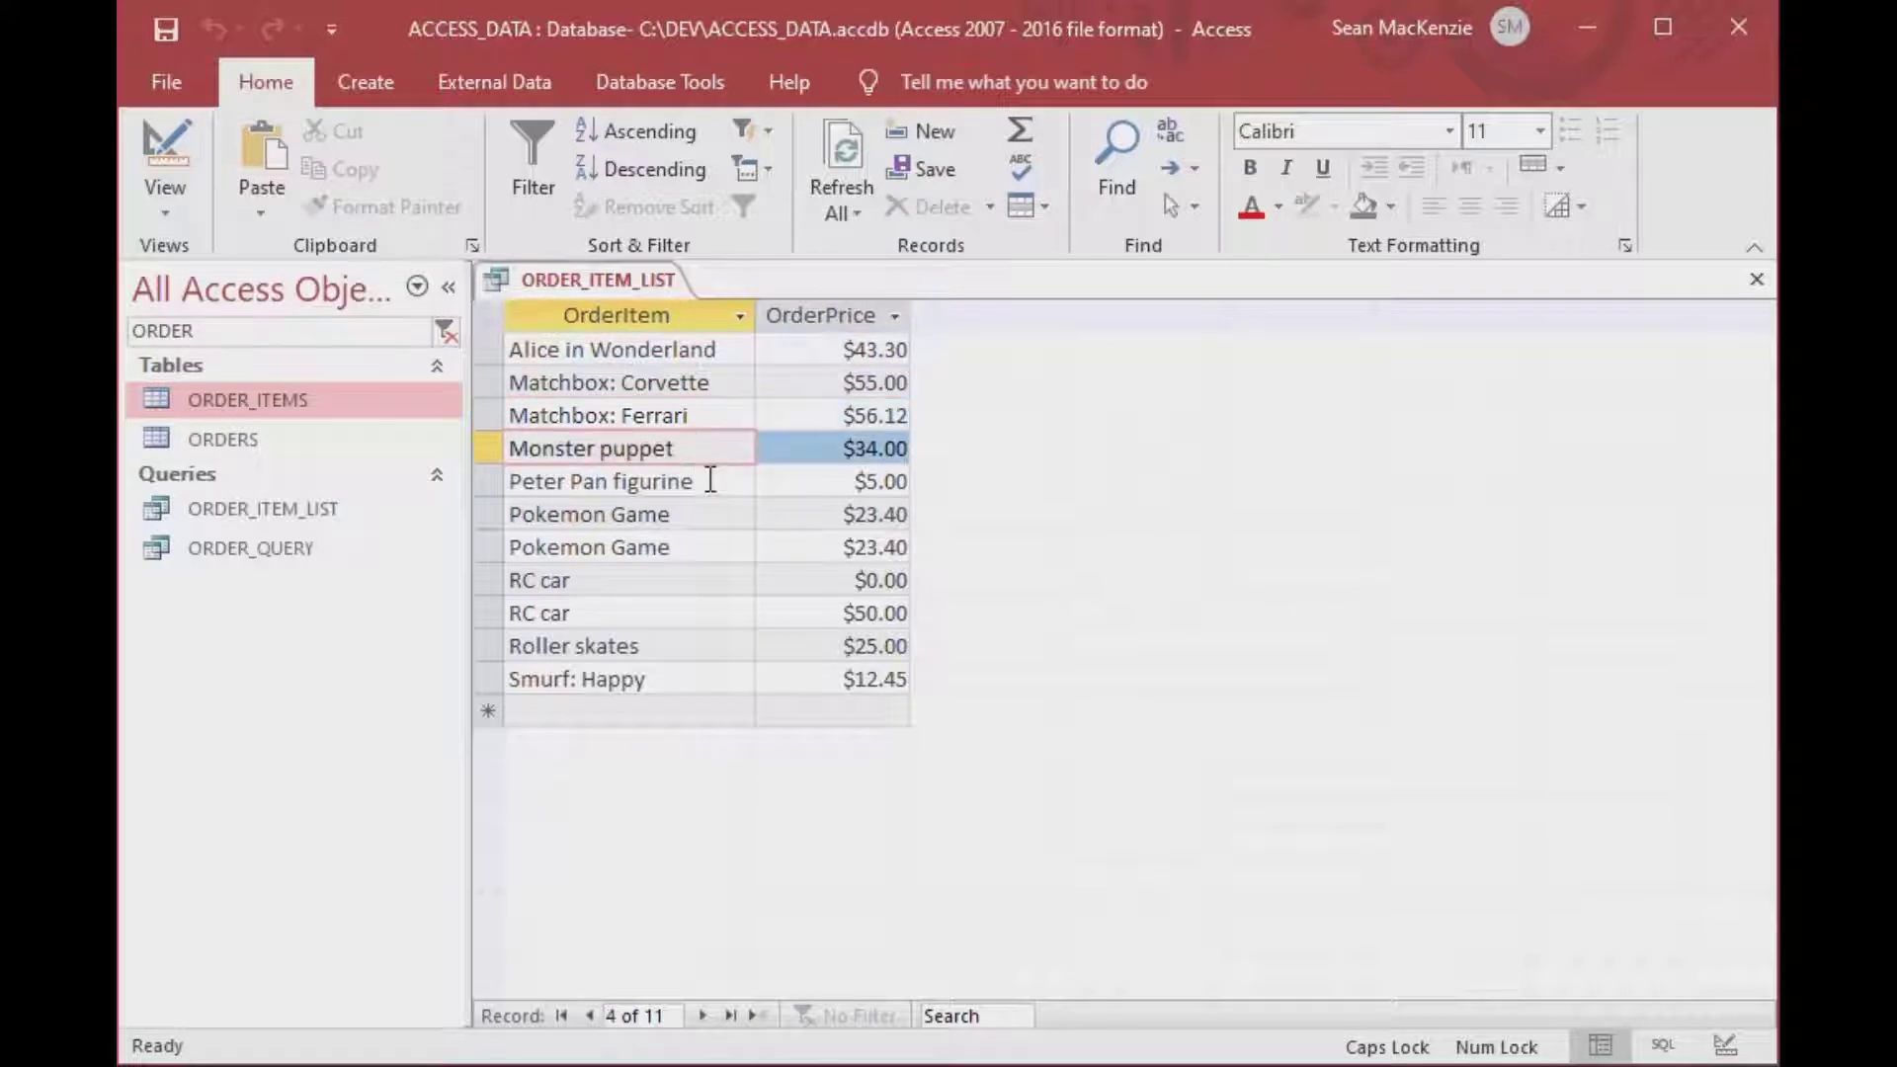
left_click(710, 481)
left_click(701, 514)
left_click(696, 547)
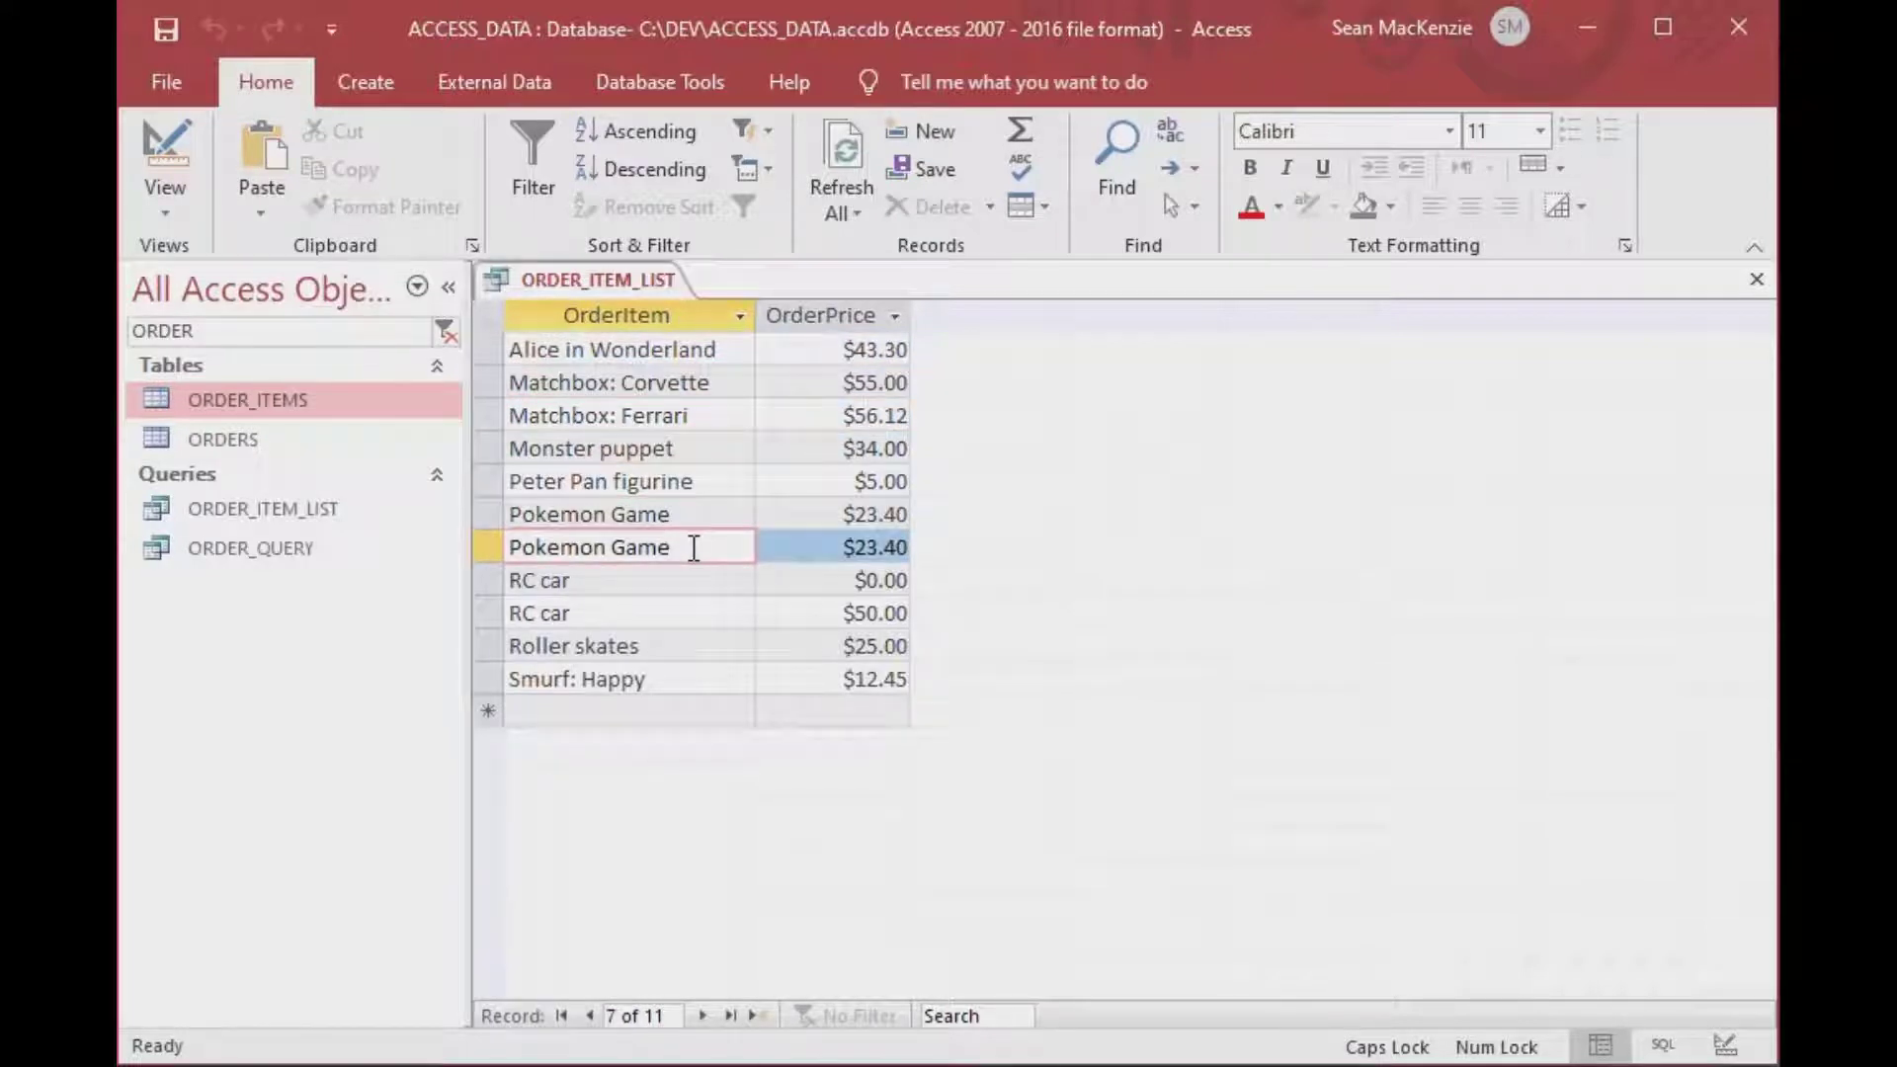
left_click(695, 514)
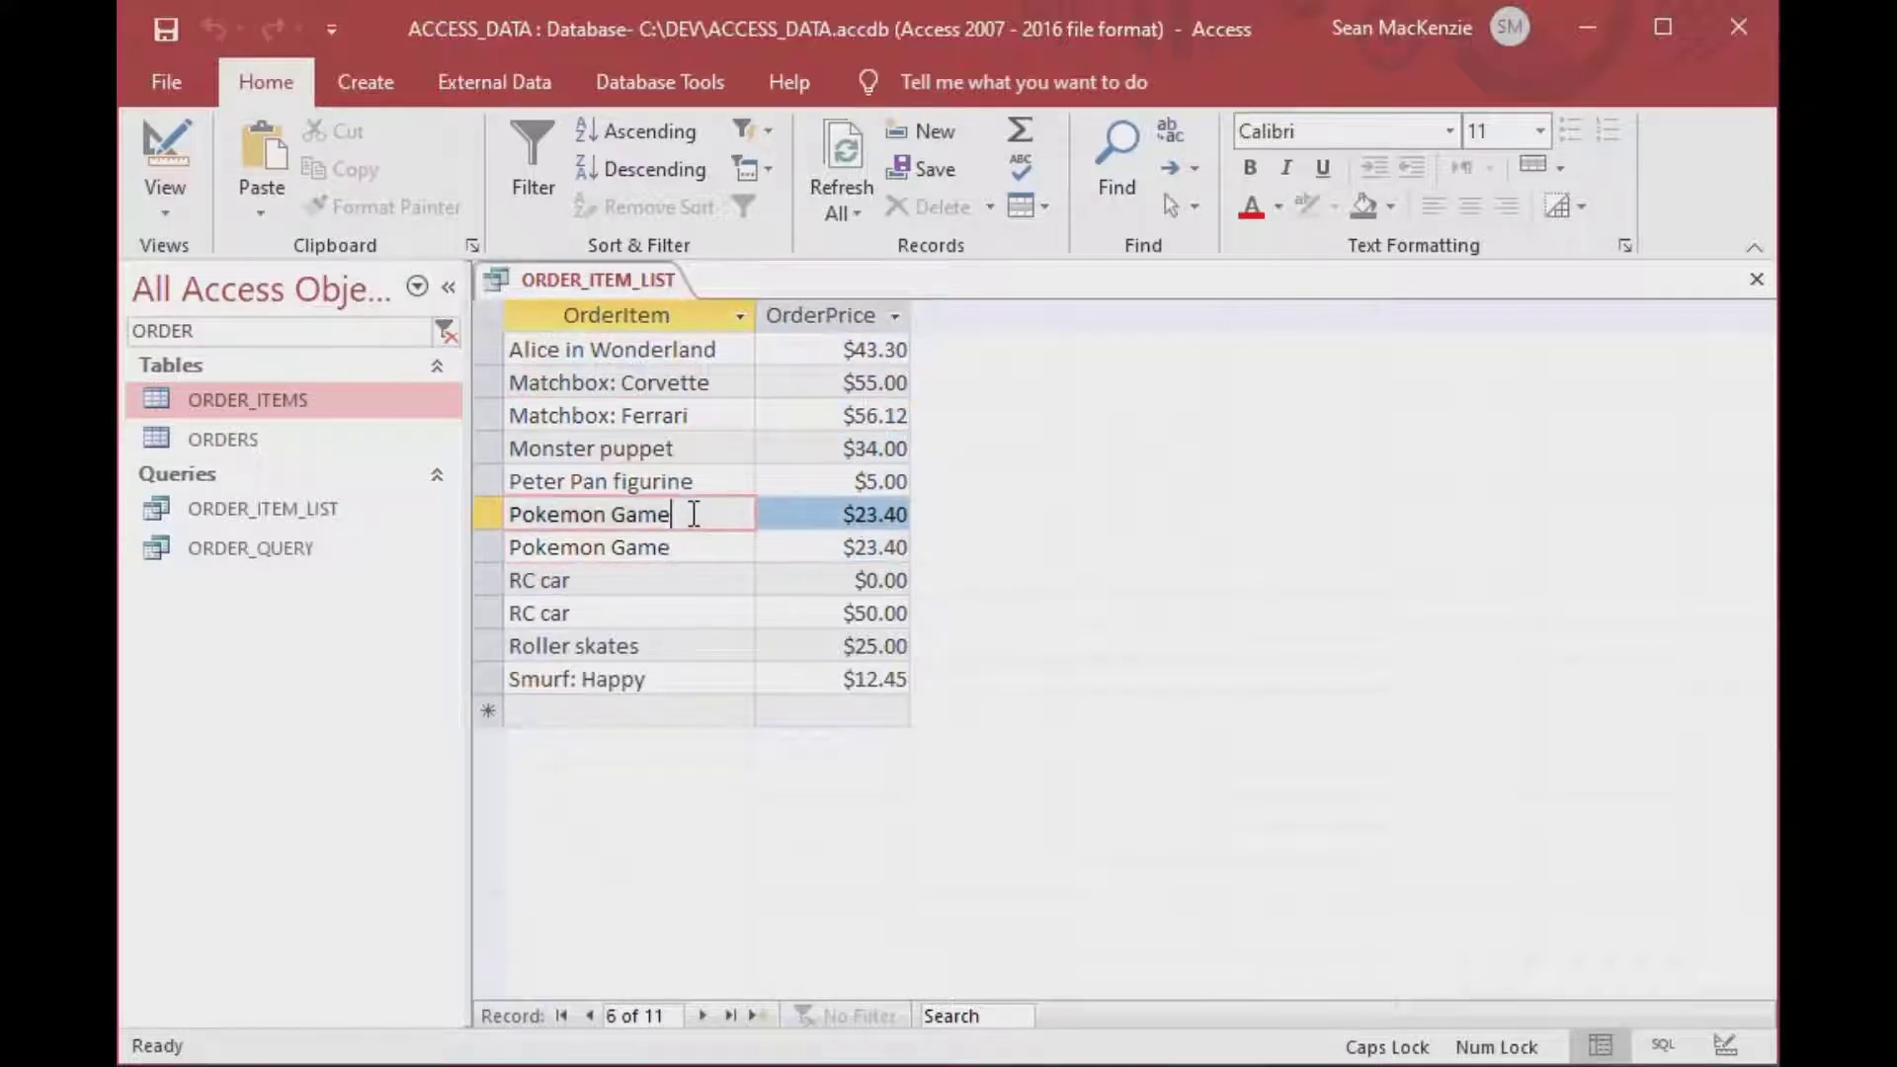
left_click(697, 545)
left_click(783, 546)
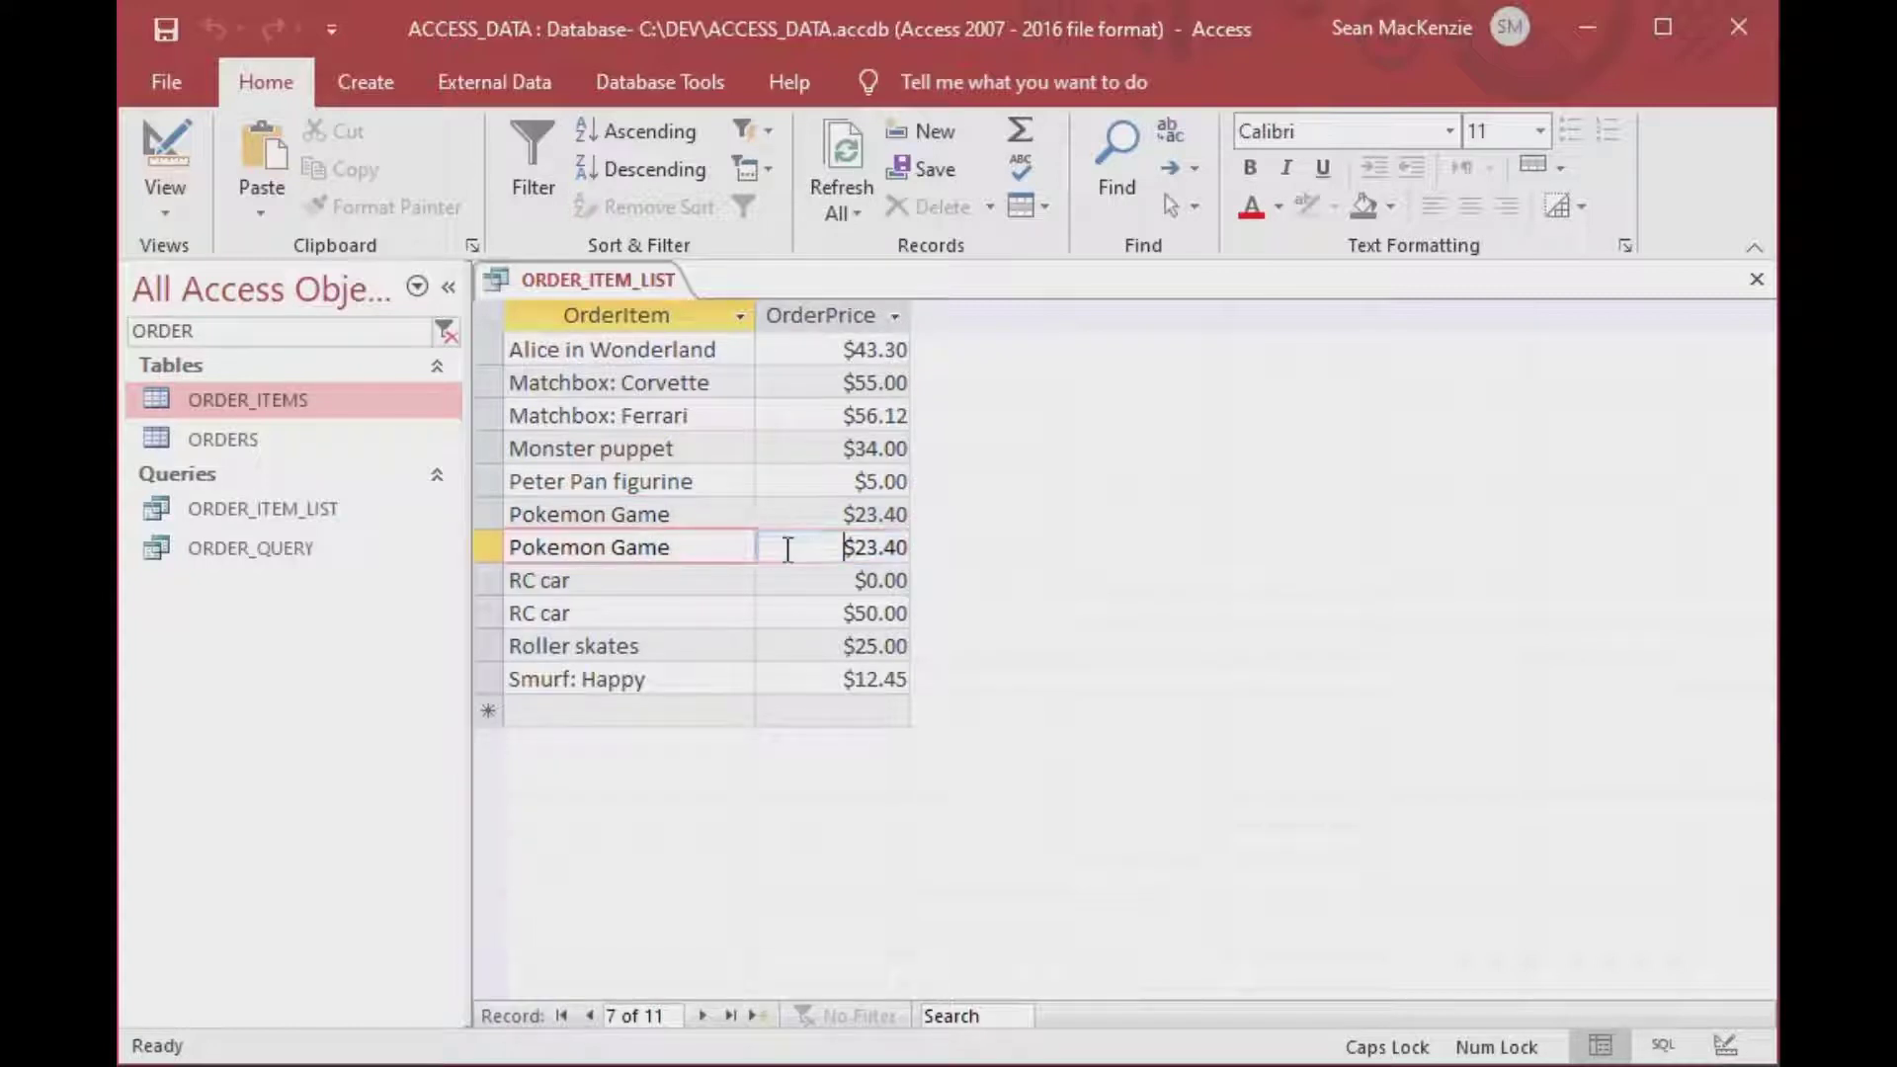
left_click(795, 513)
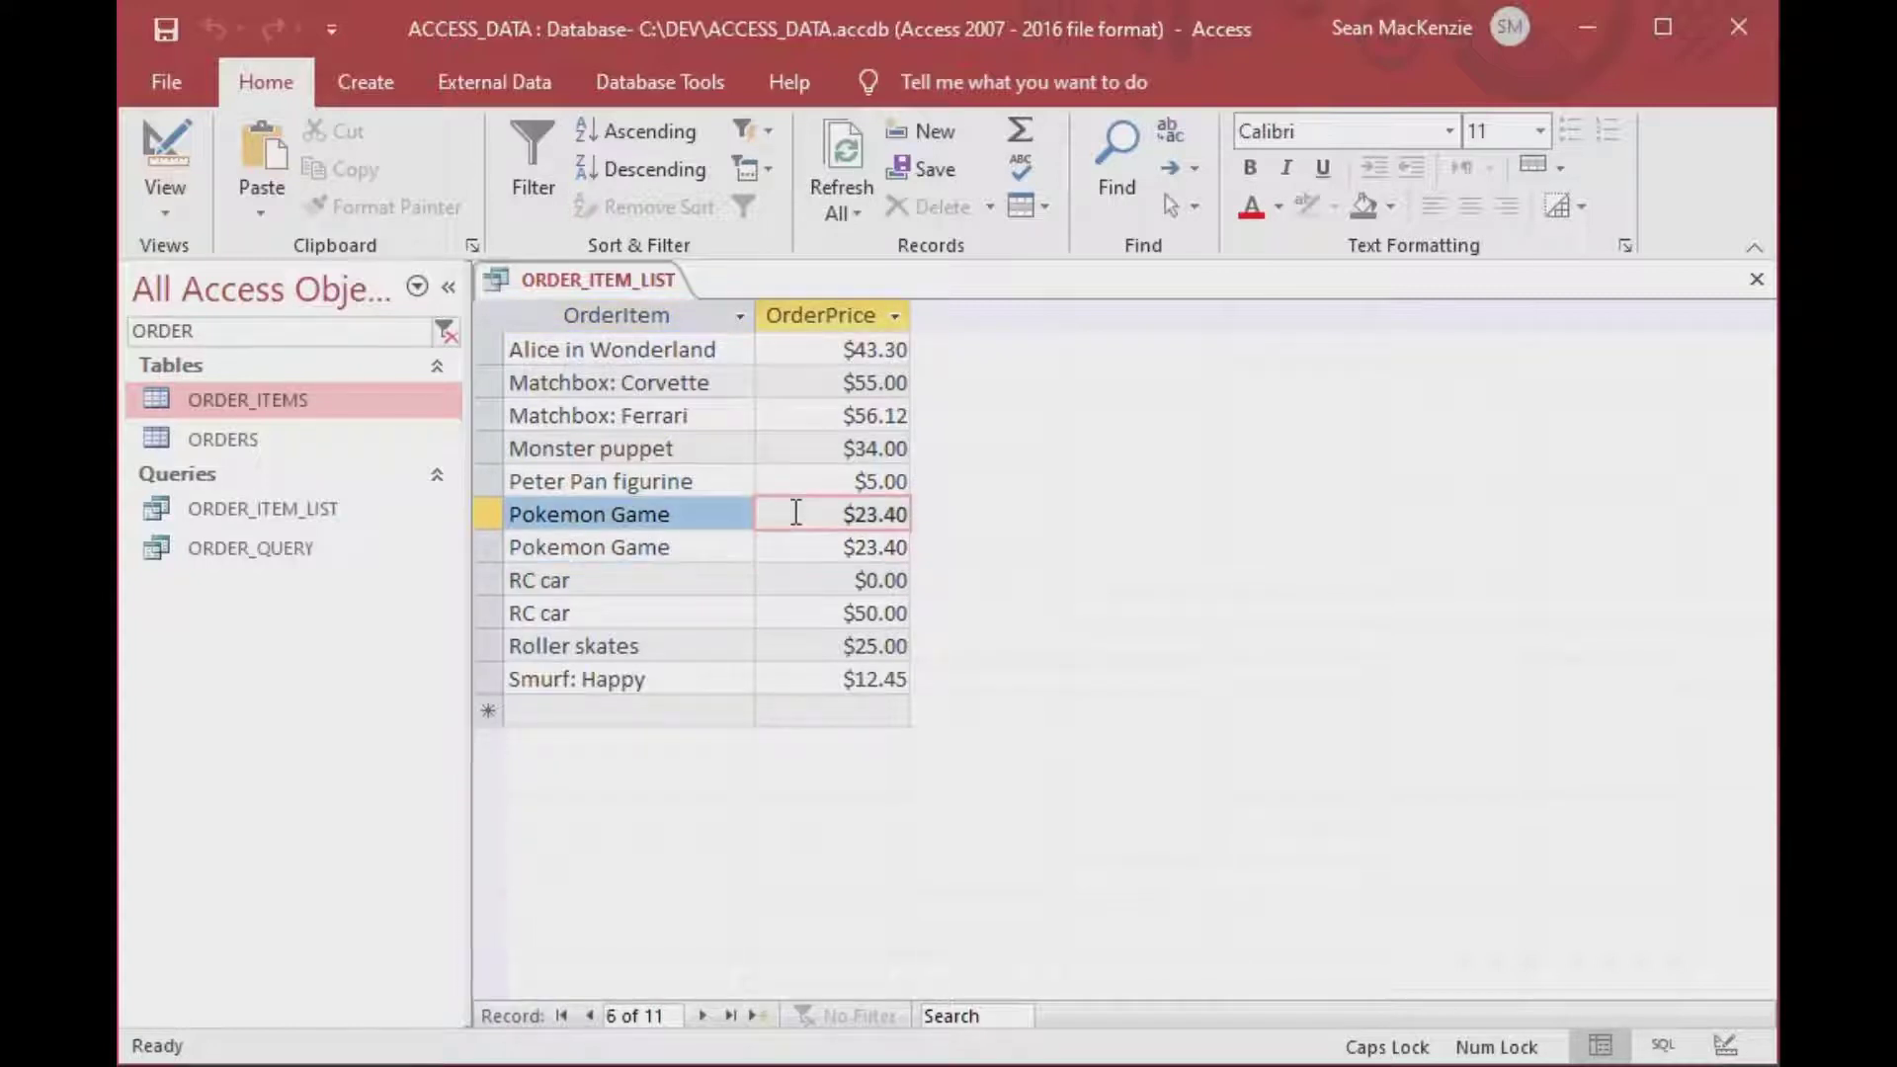
Compare the names and prices of the two RC car rows, and recheck the prices of the Pokemon Game rows.
left_click(712, 588)
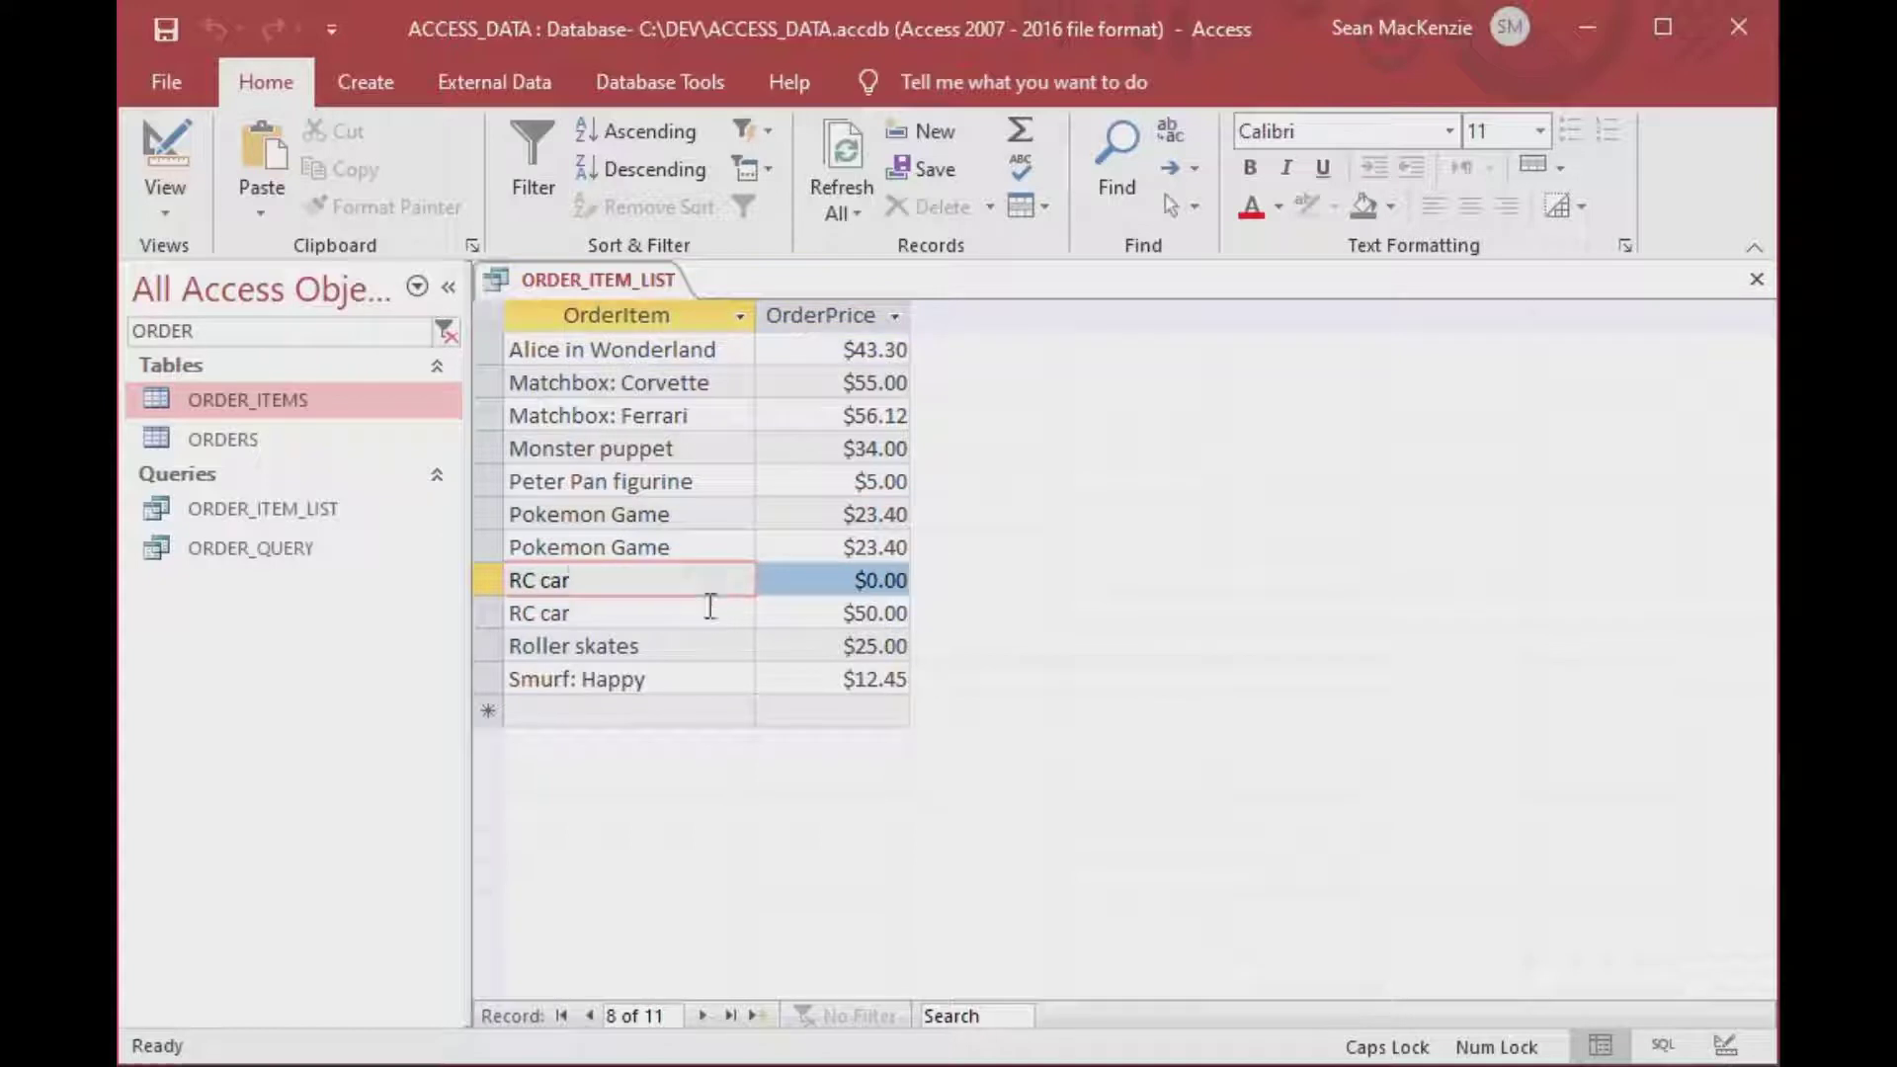
left_click(708, 613)
left_click(715, 589)
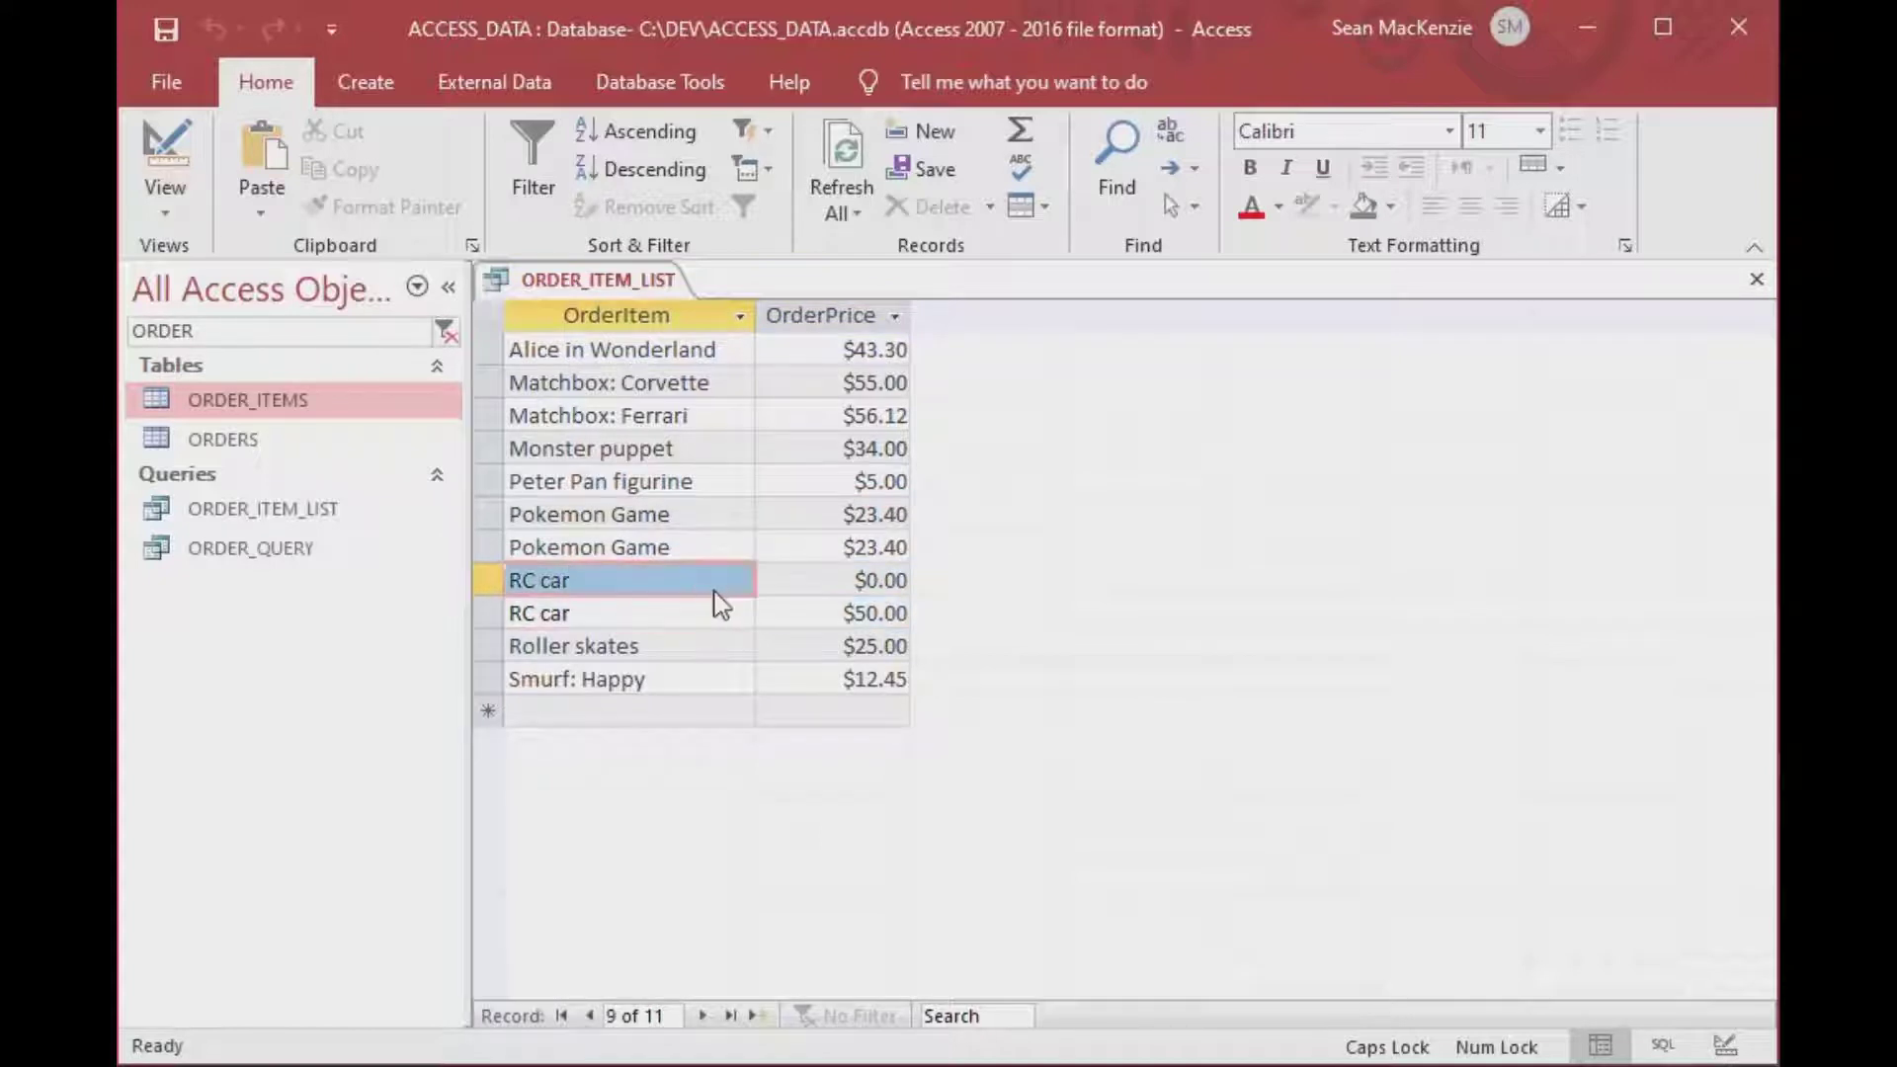
left_click(715, 591)
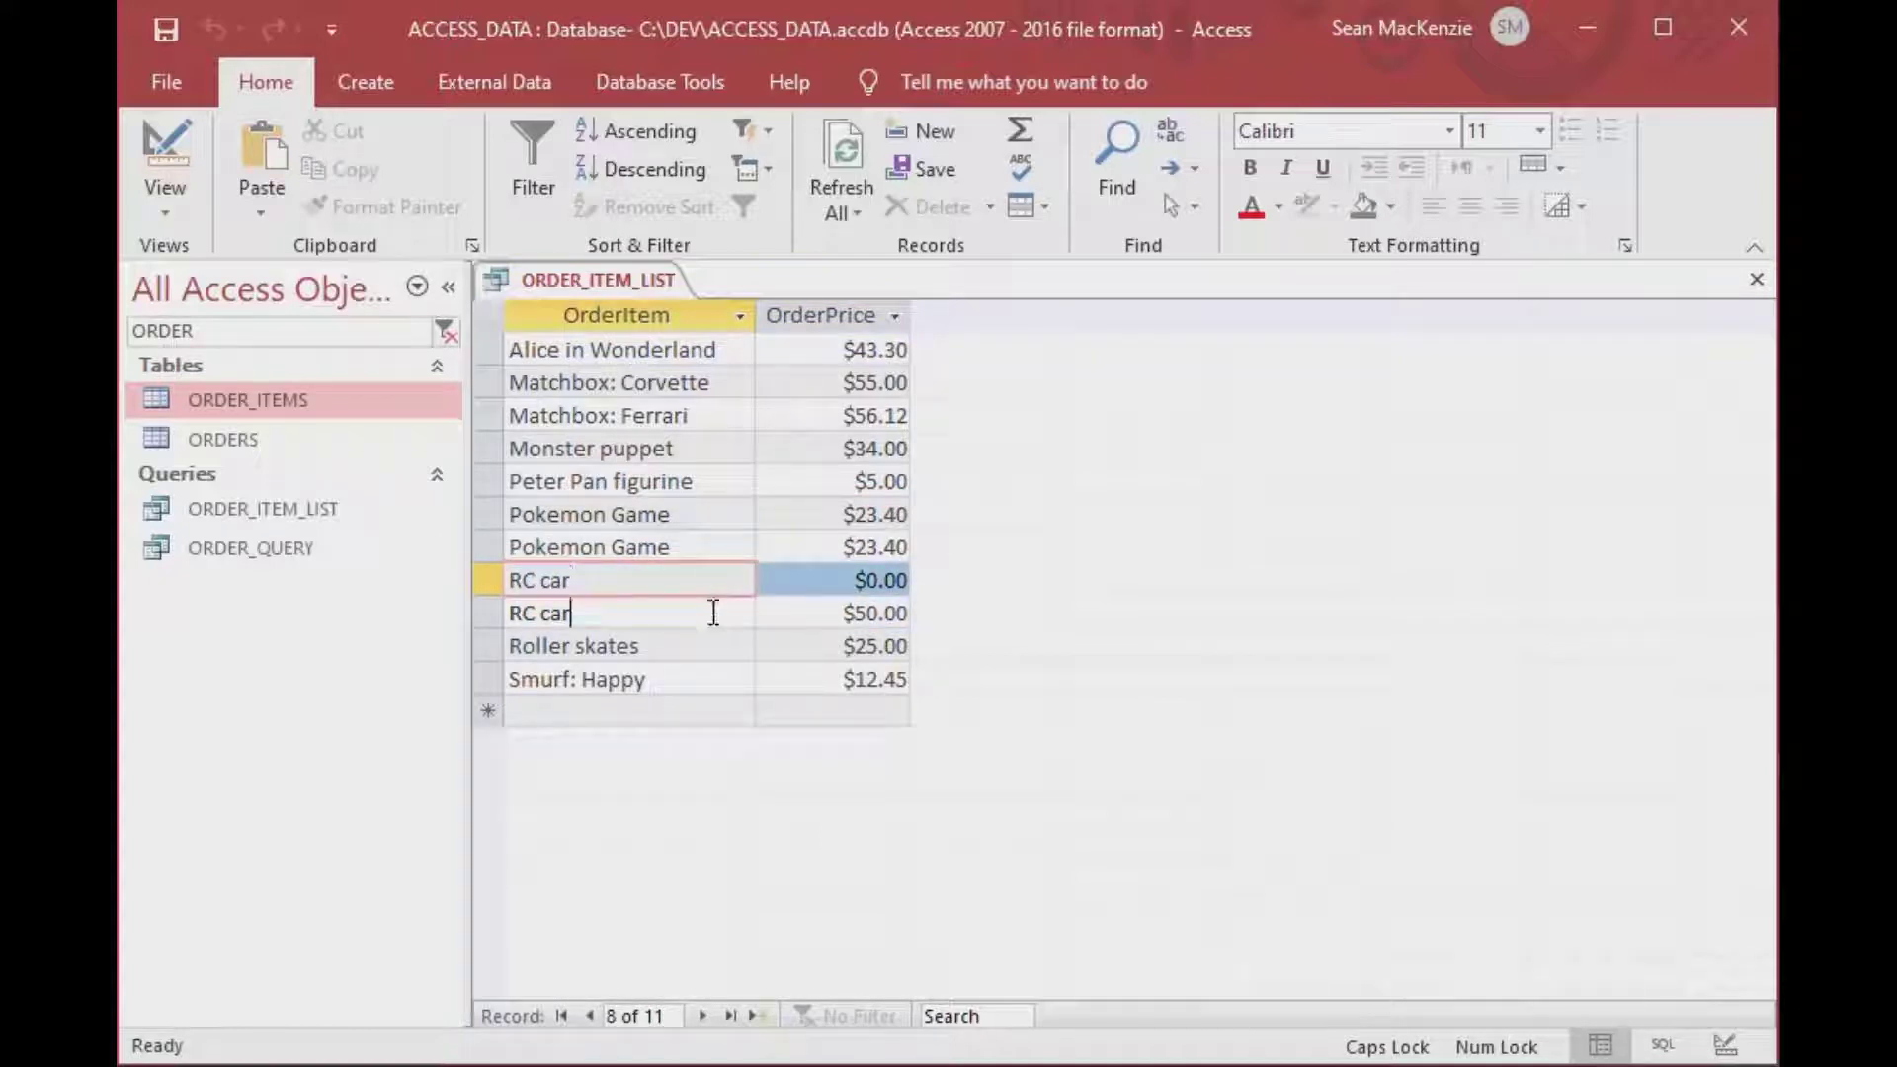
left_click(712, 613)
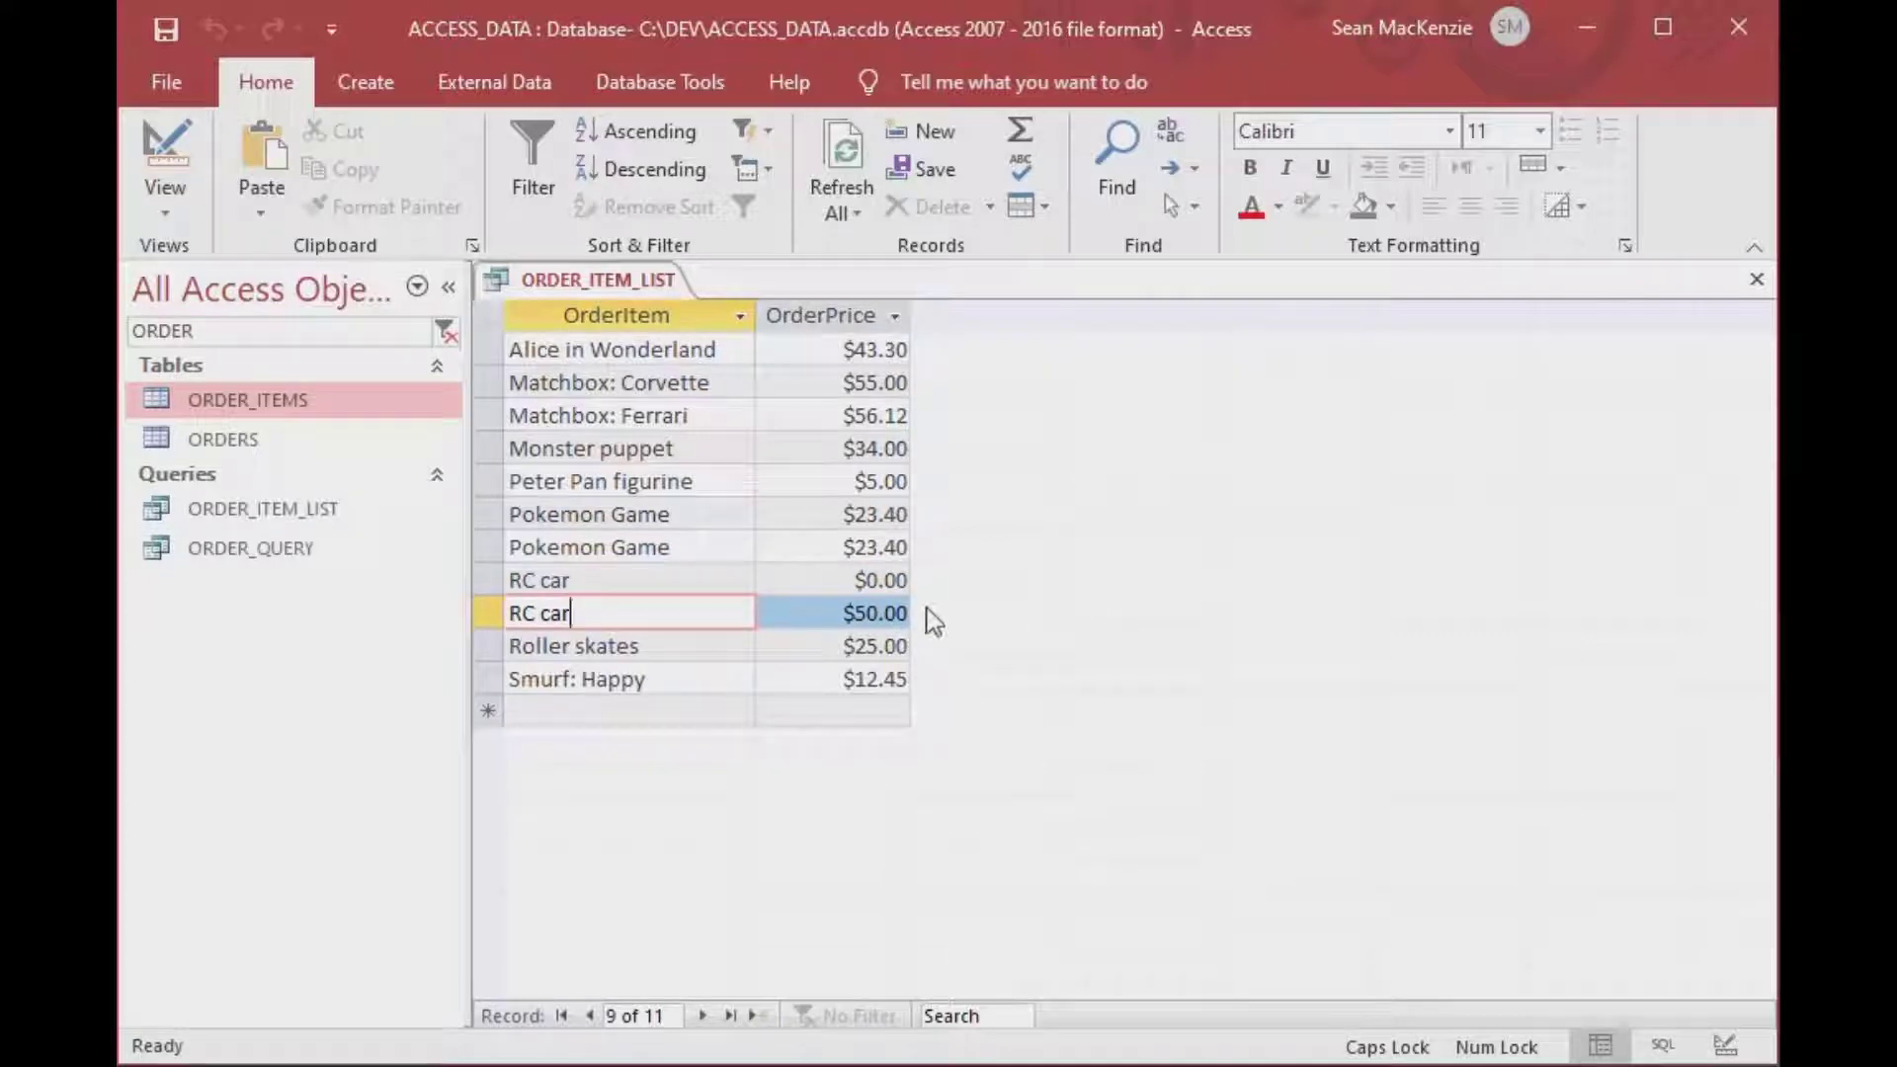
left_click(848, 580)
left_click(845, 612)
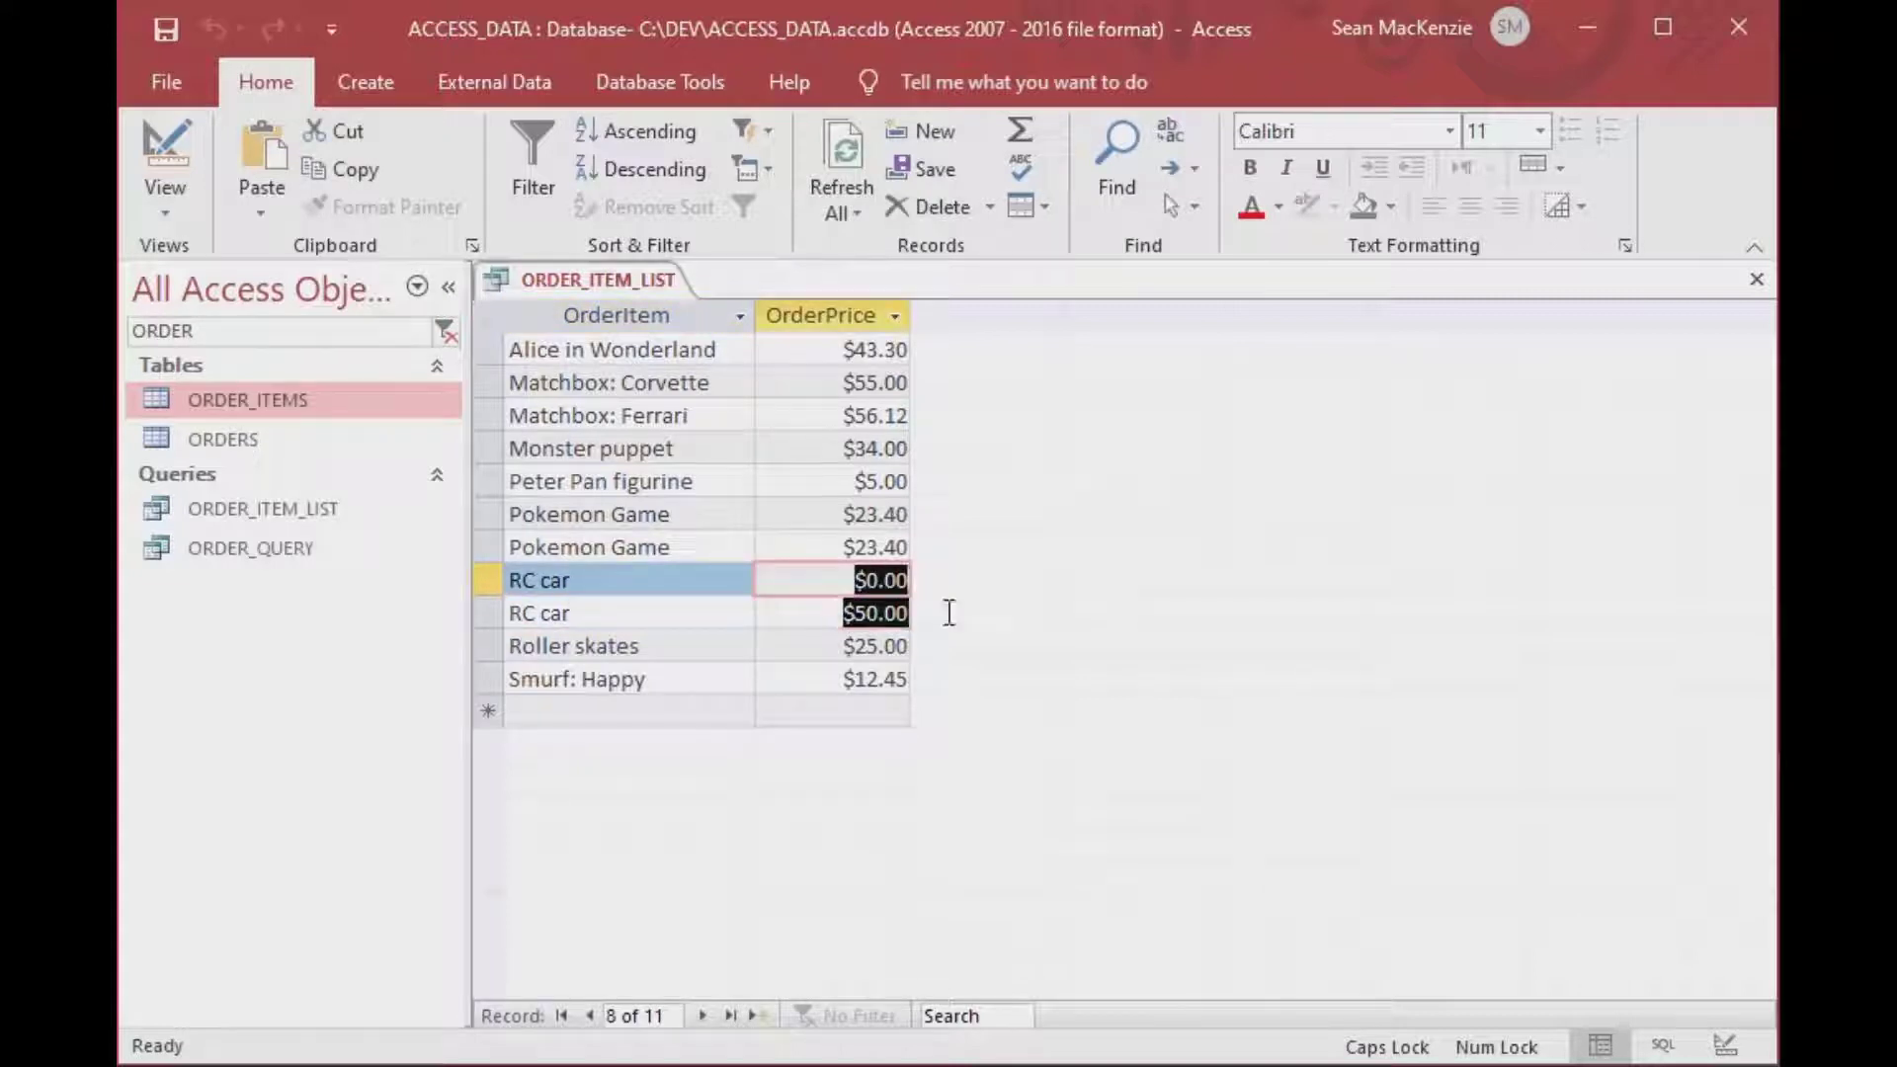
left_click(839, 514)
left_click(848, 547)
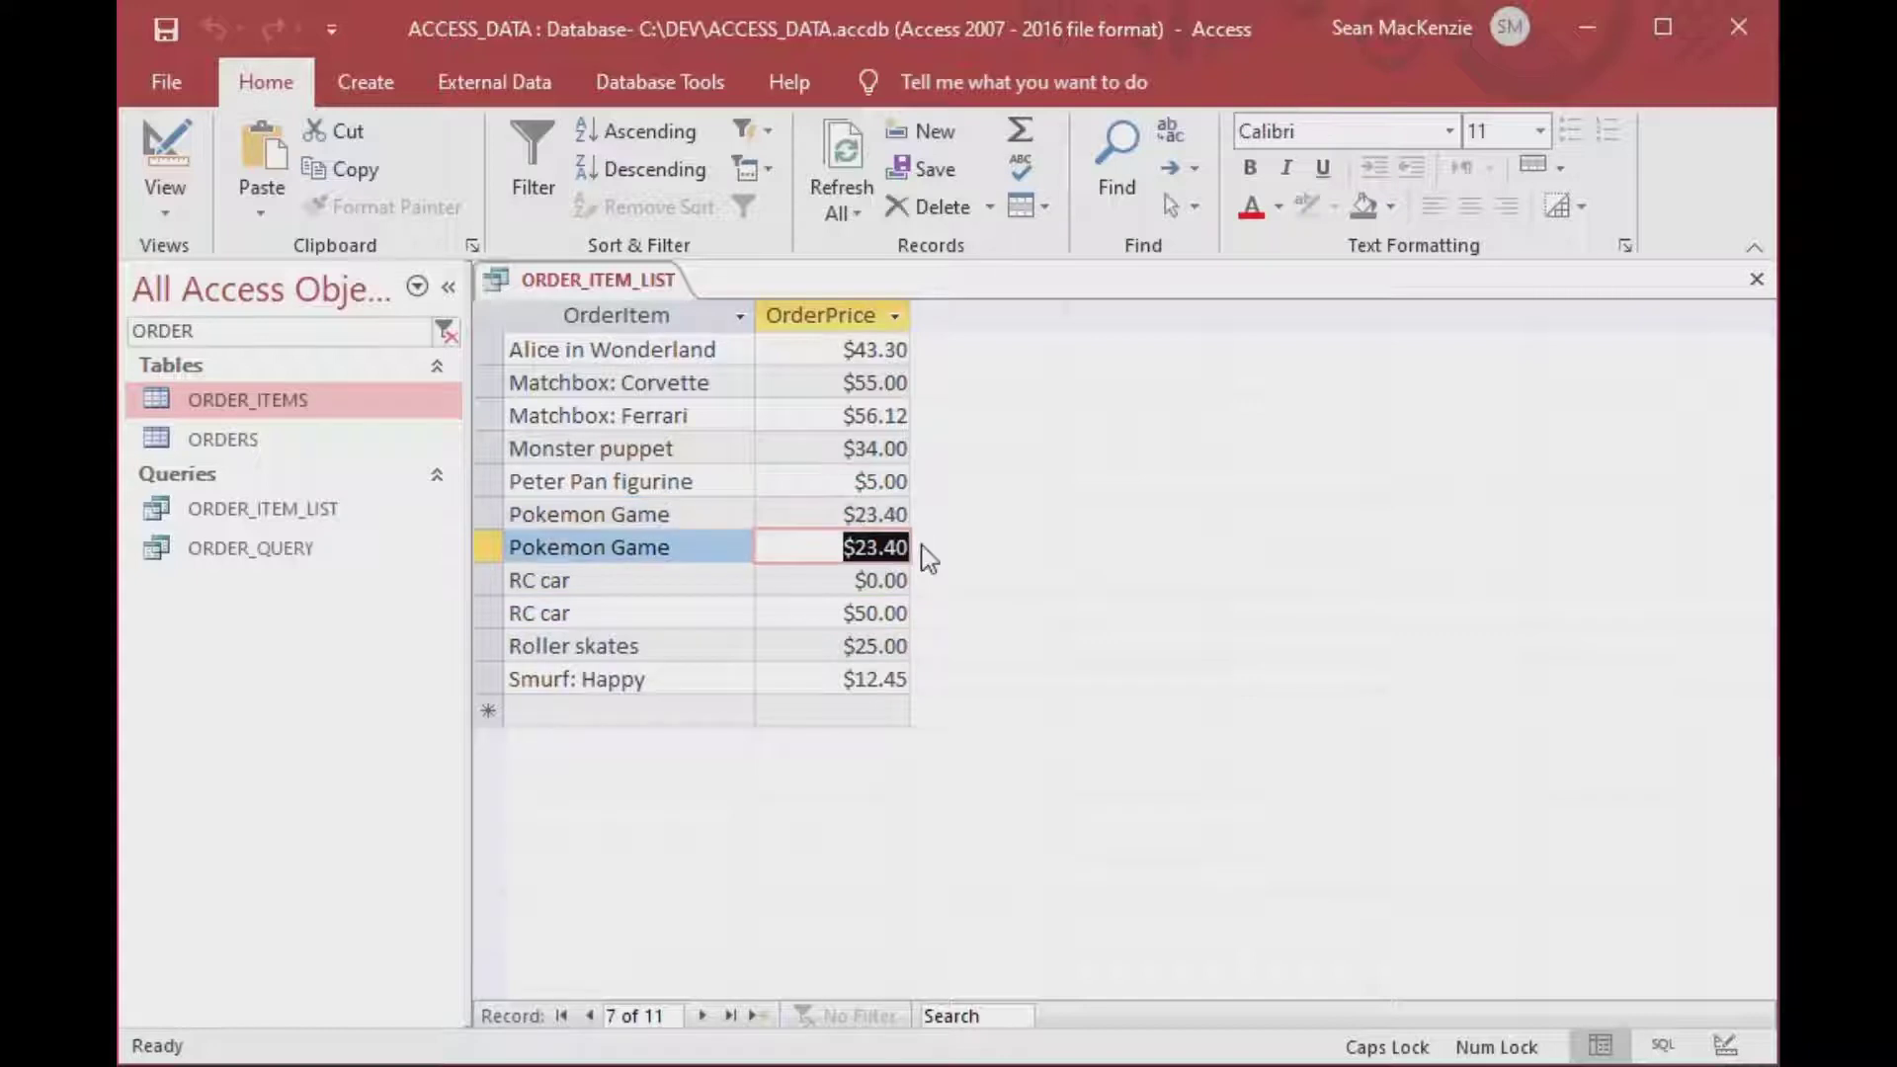
Edit the SQL of ORDER_ITEM_LIST so that it selects DISTINCT OrderItem and OrderPrice values.
left_click(720, 516)
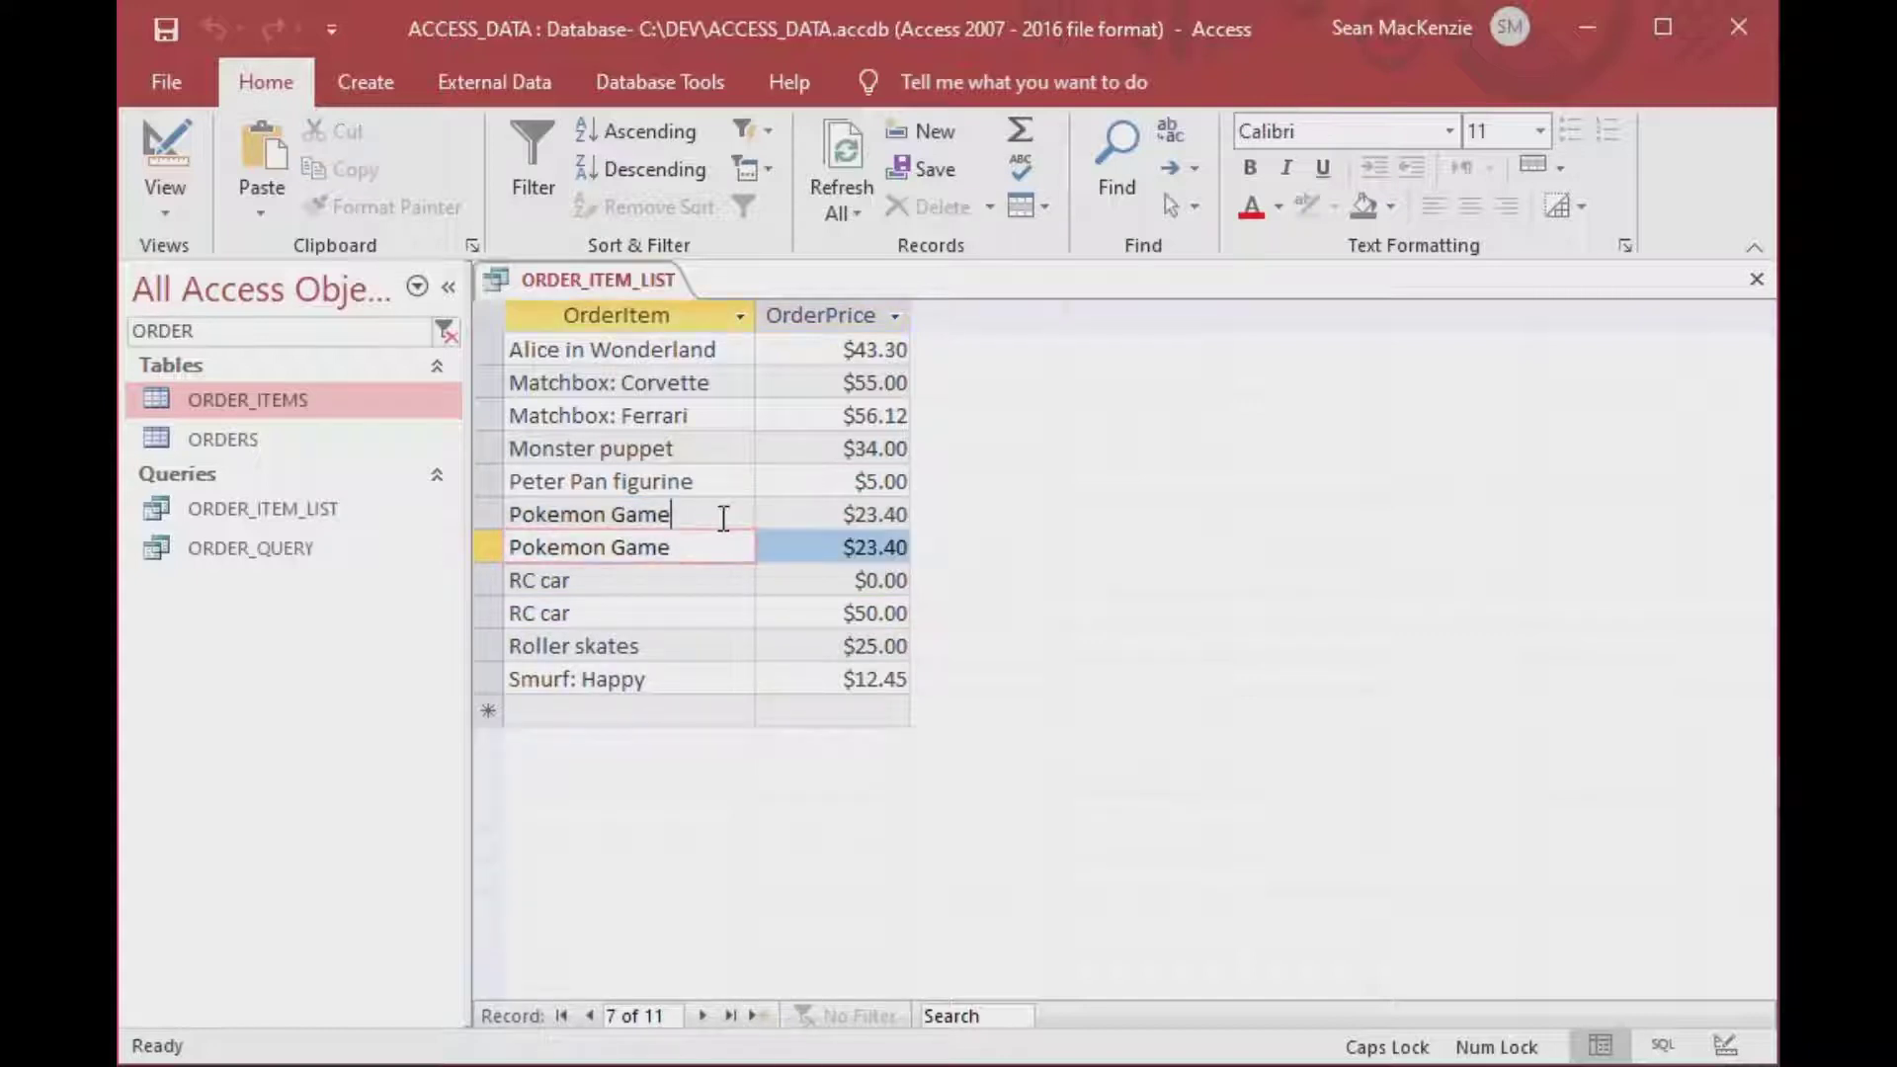
left_click(163, 153)
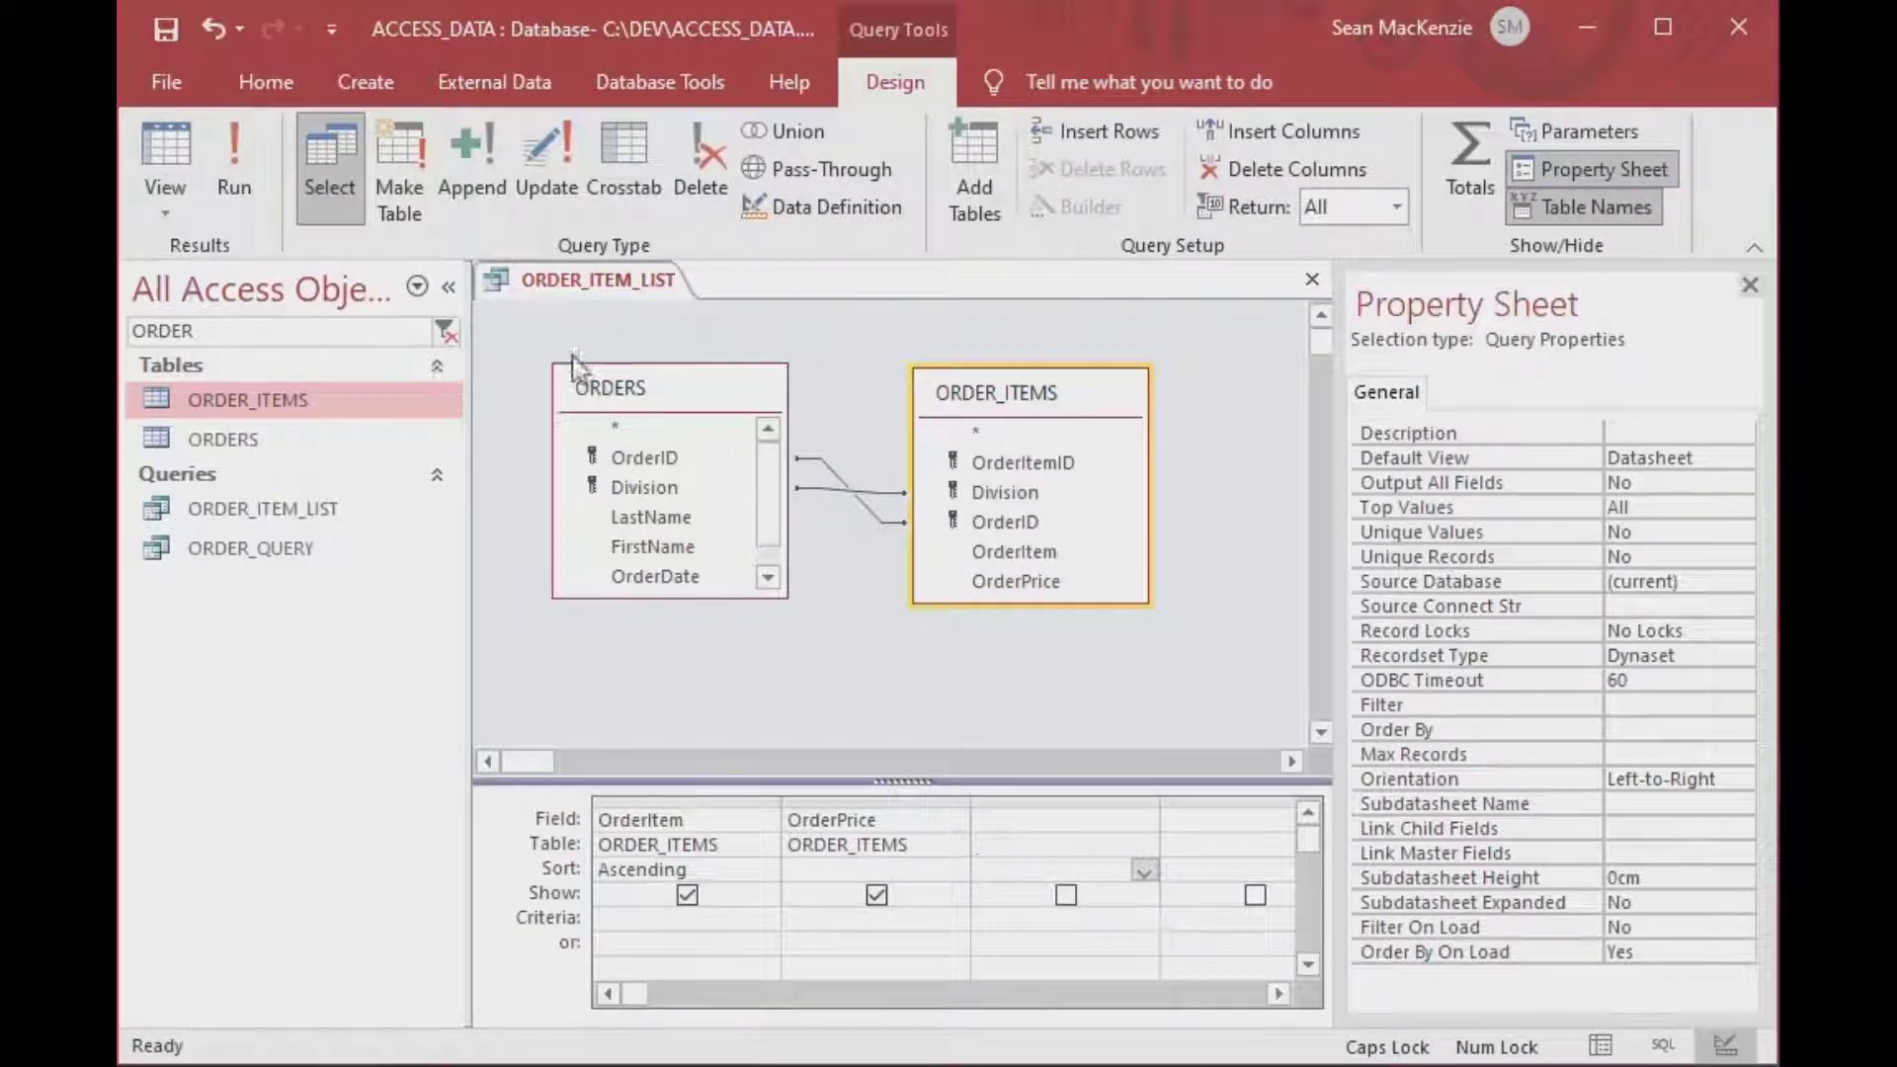
left_click(168, 209)
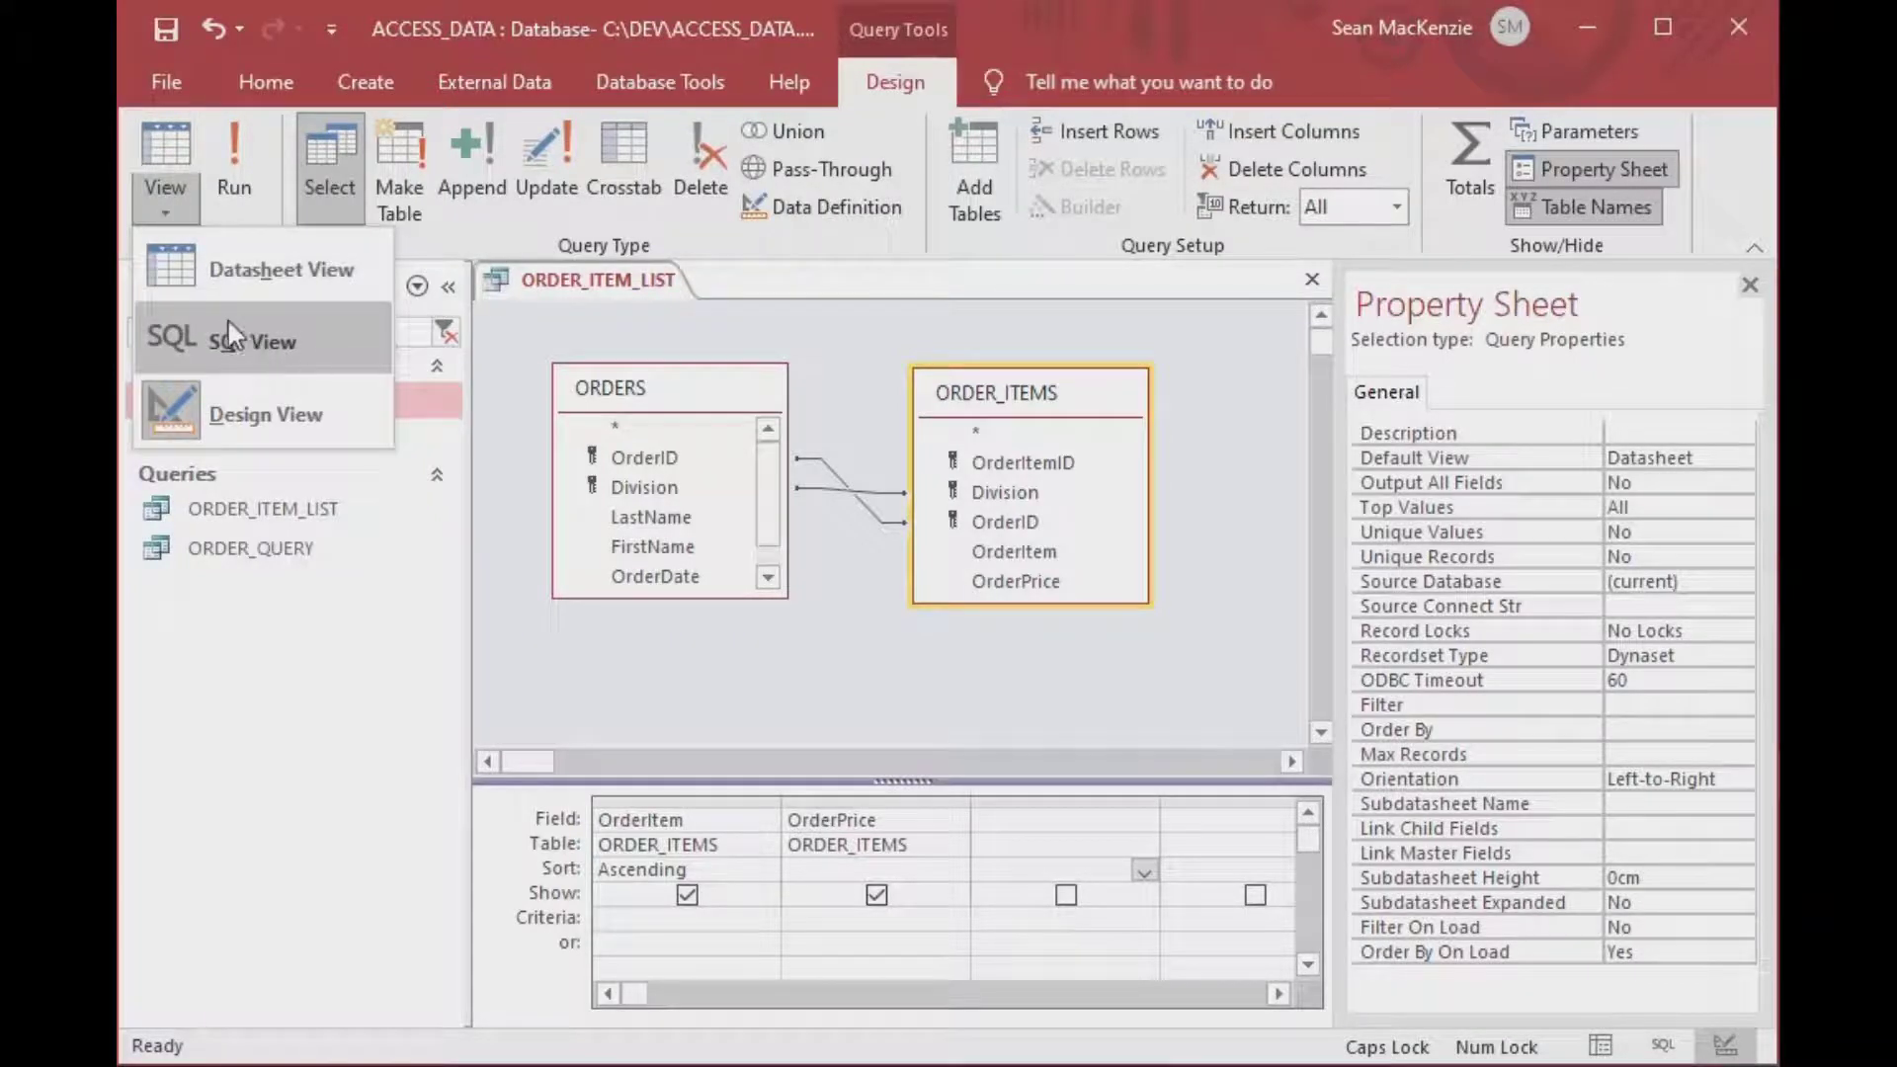
left_click(263, 344)
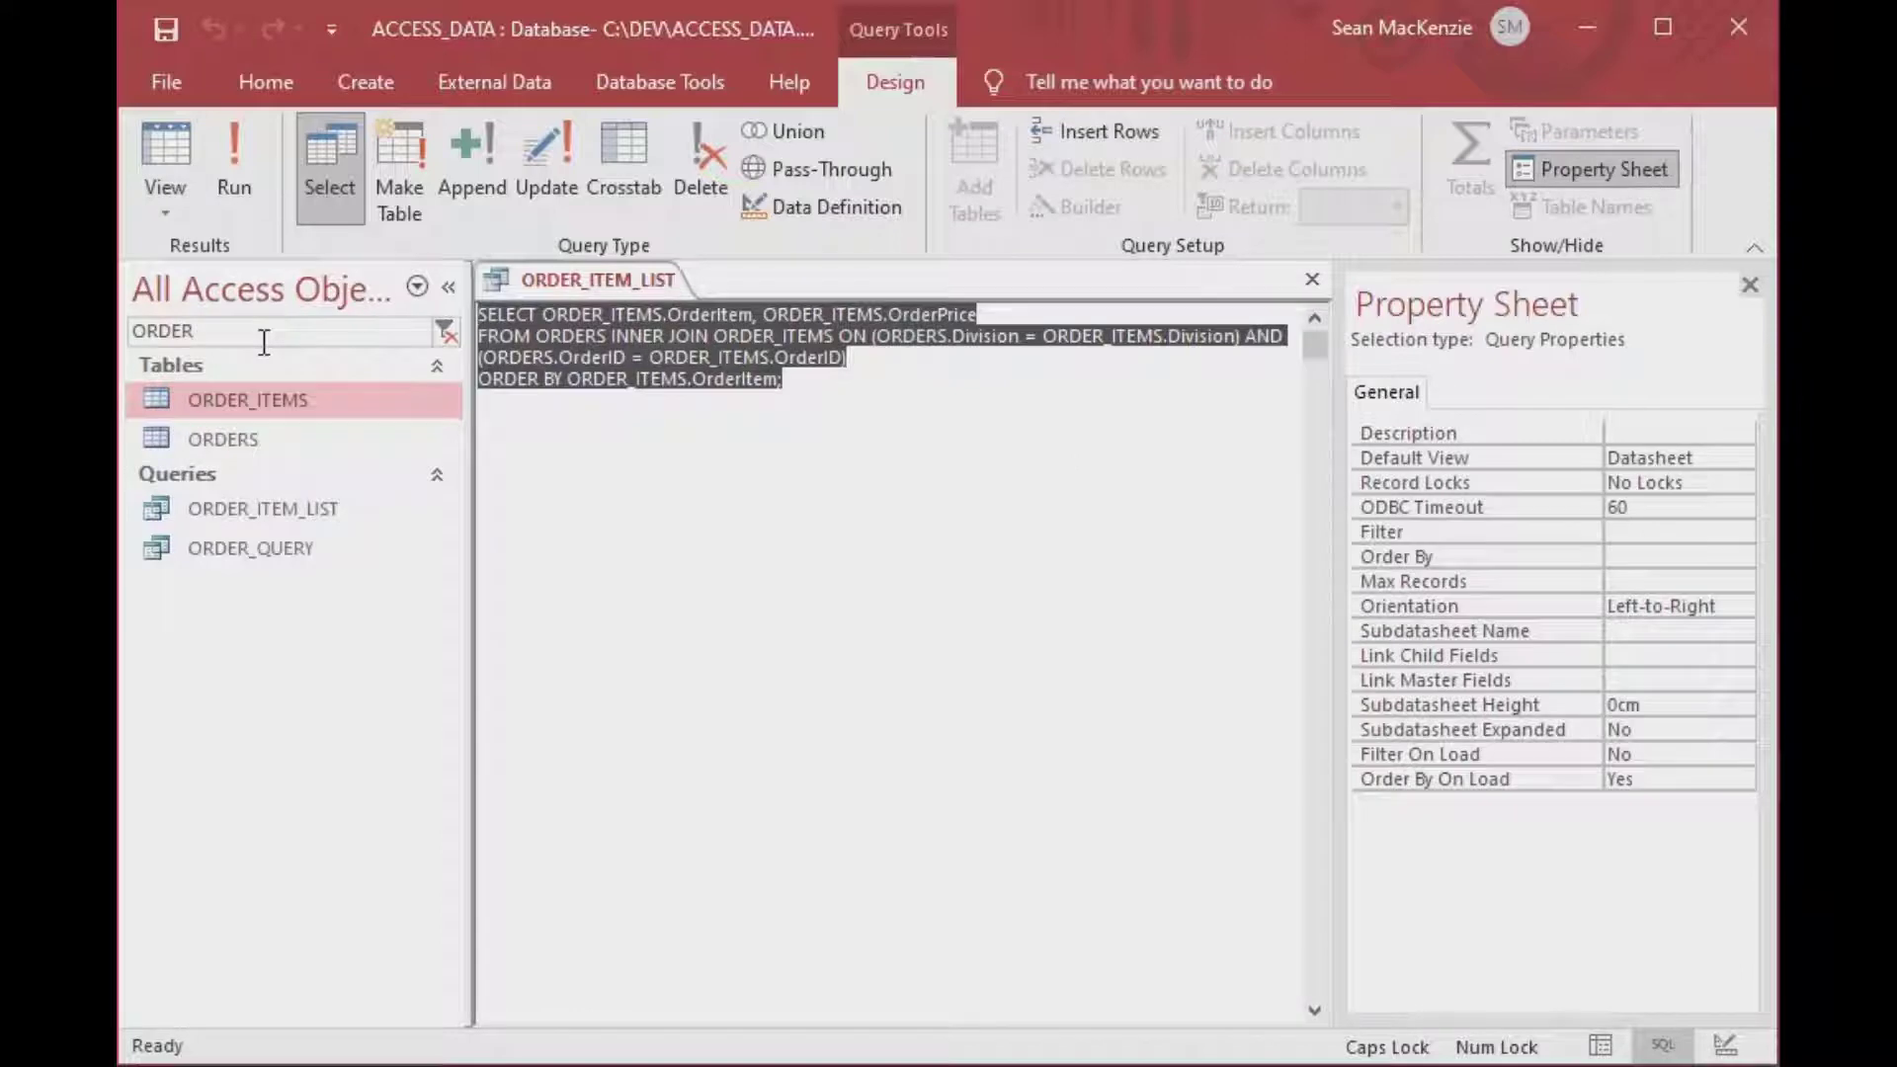
left_click(542, 314)
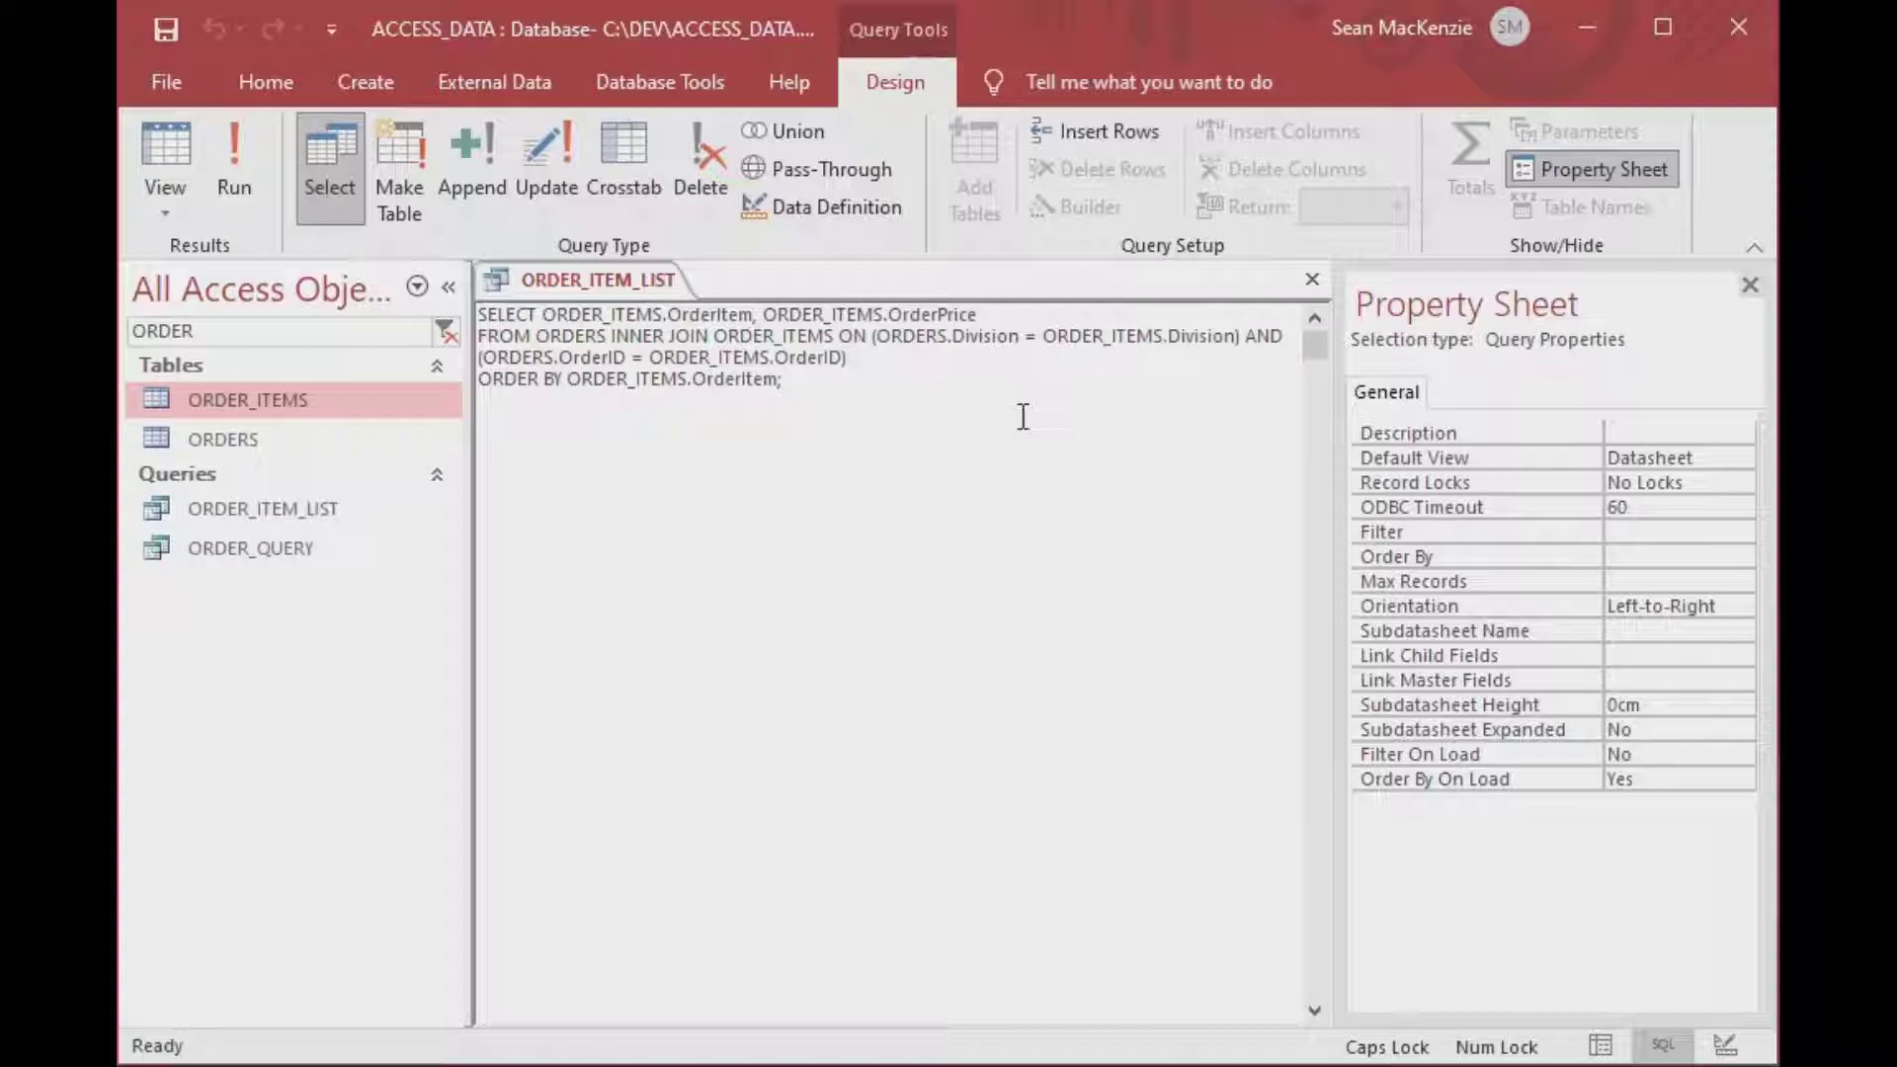
type("D")
type("ISTINCT")
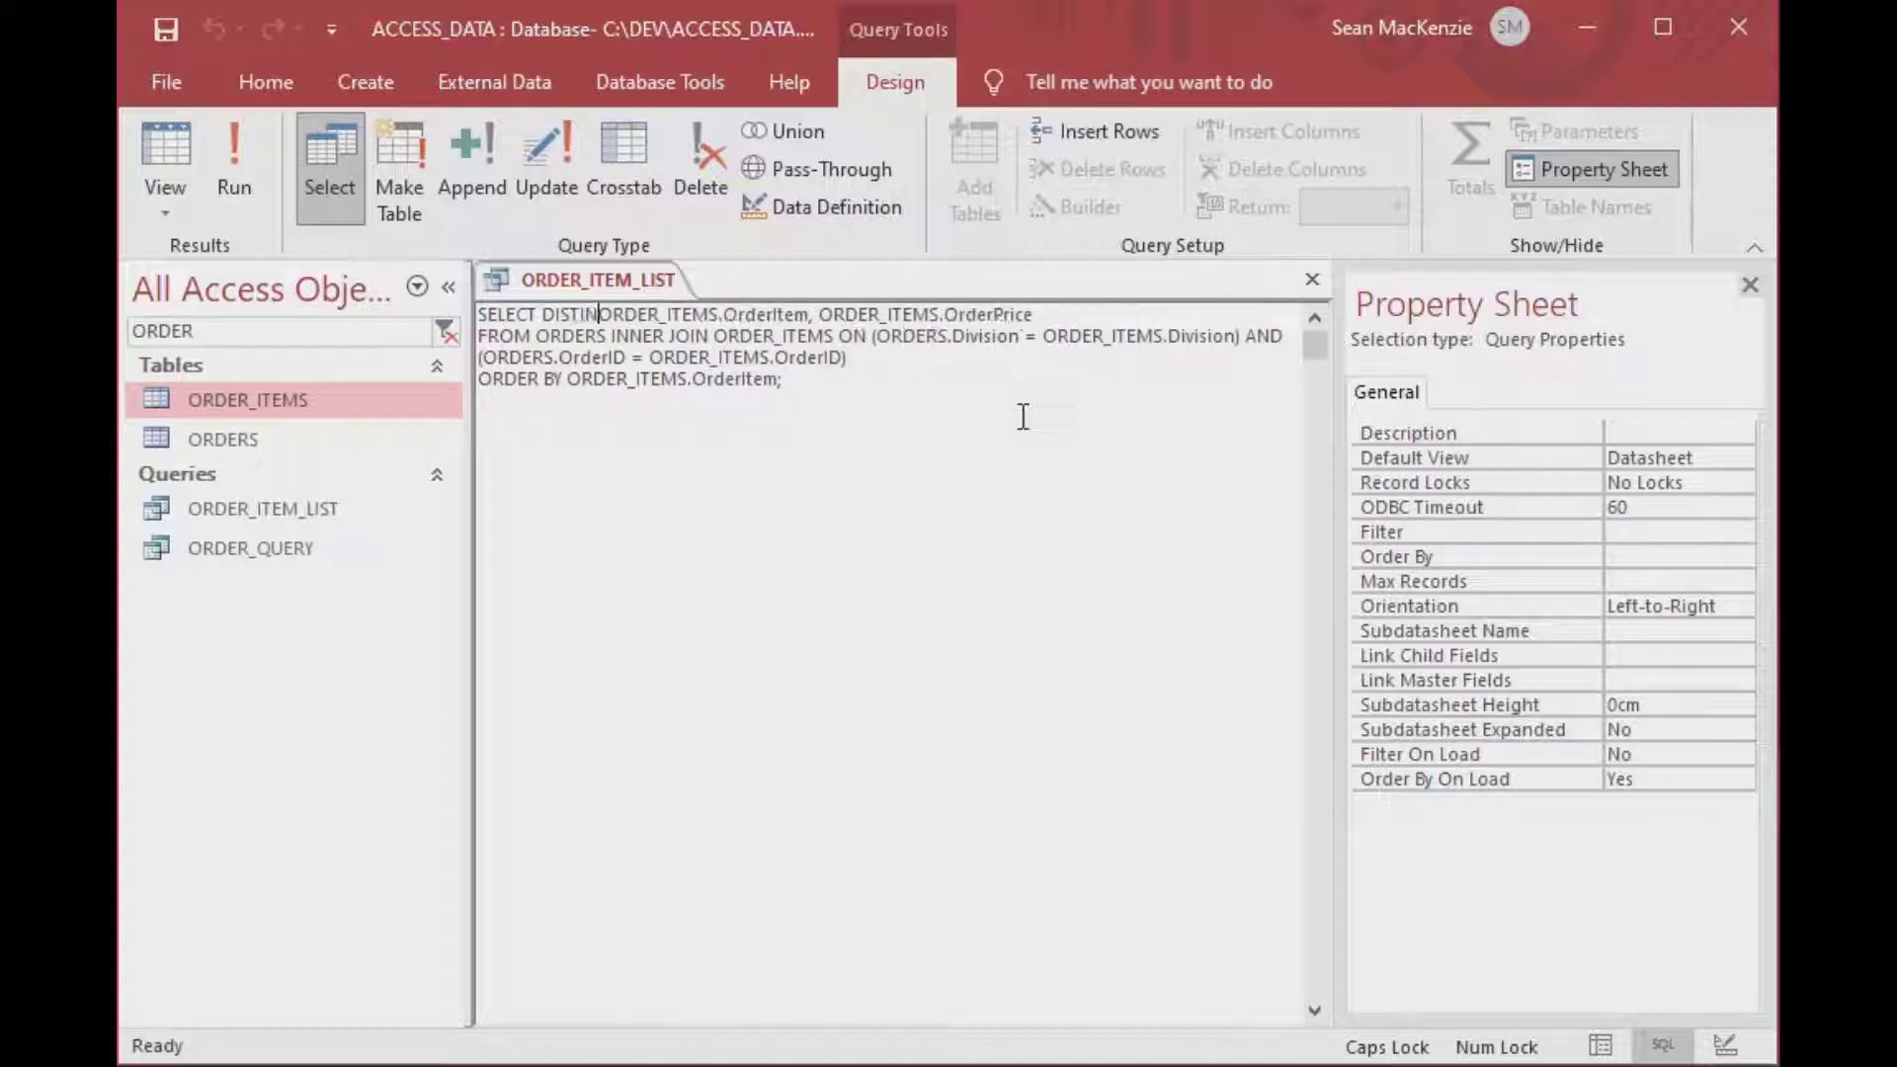
key("shift+Left")
key("shift+Left")
key("shift+Left")
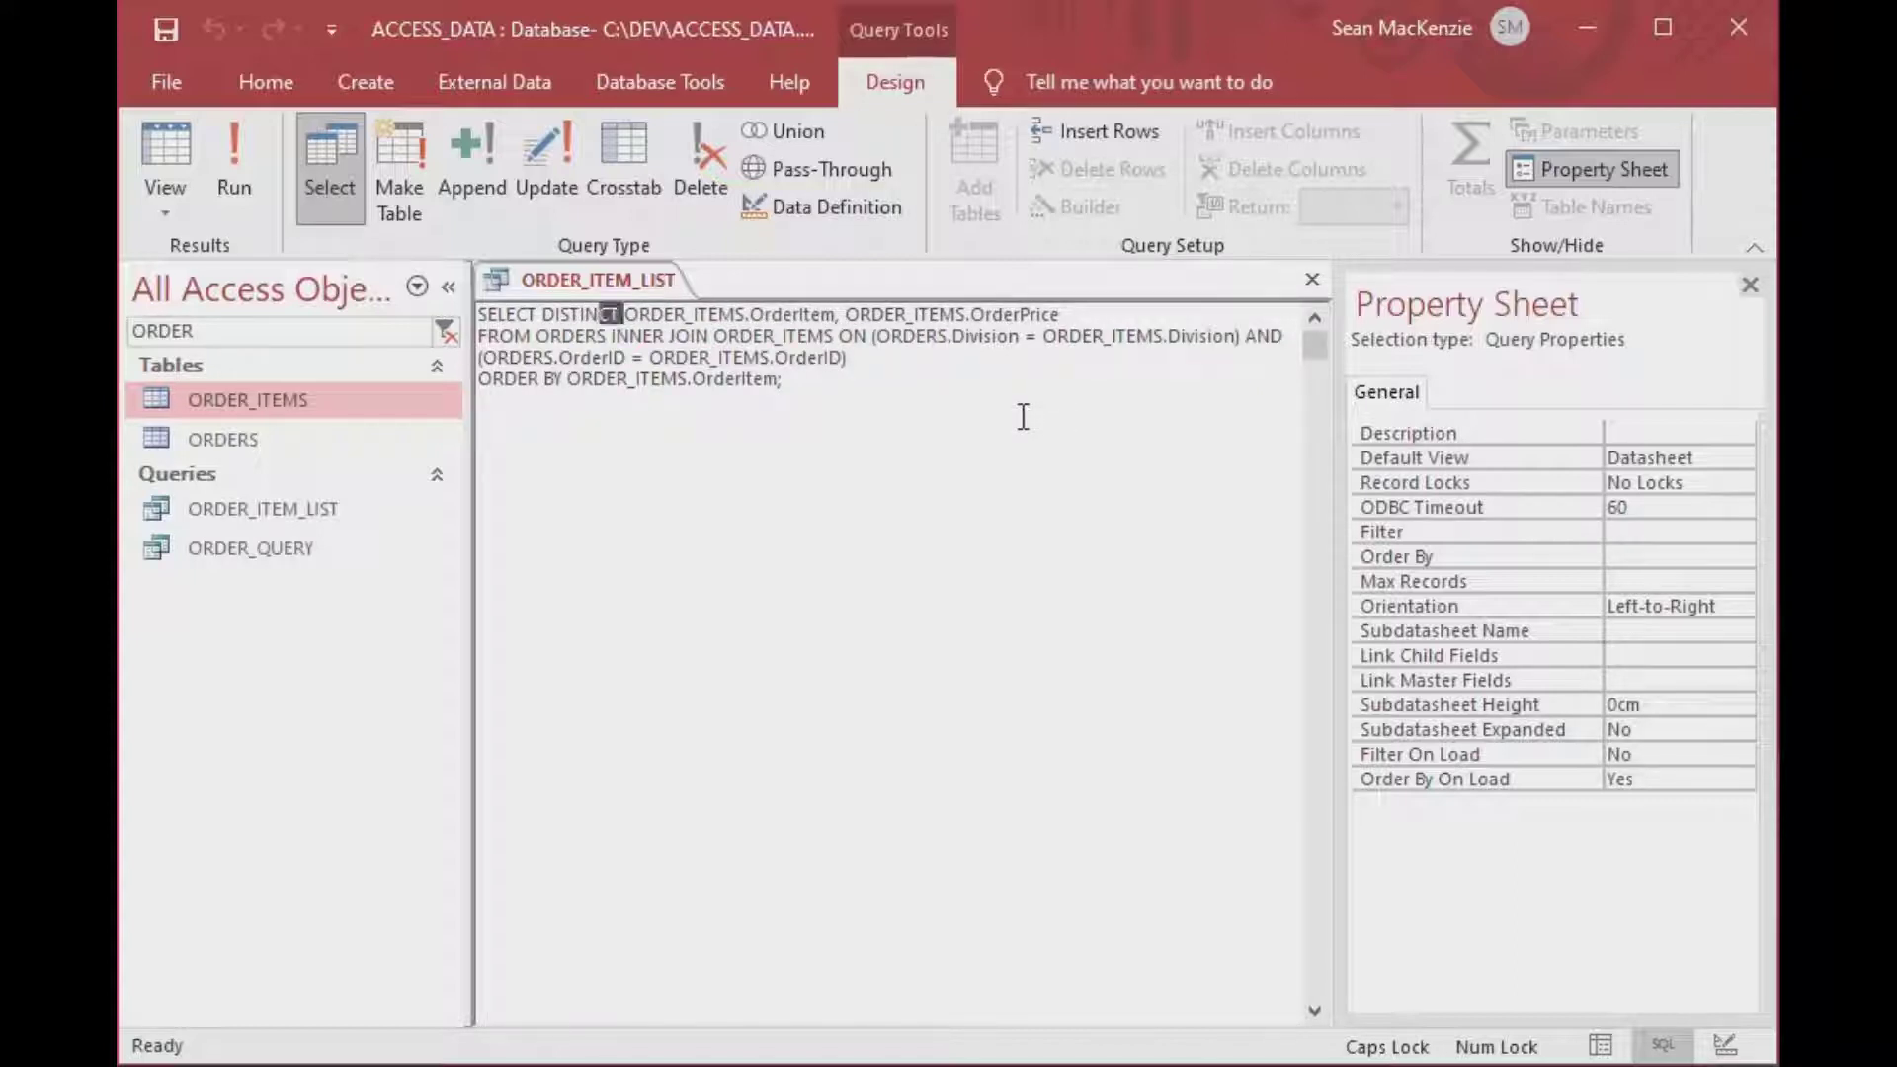
key("shift+Left")
key("shift+Left")
left_click(1024, 416)
Return ORDER_ITEM_LIST to Design View and show its results as a datasheet.
left_click(165, 212)
left_click(188, 412)
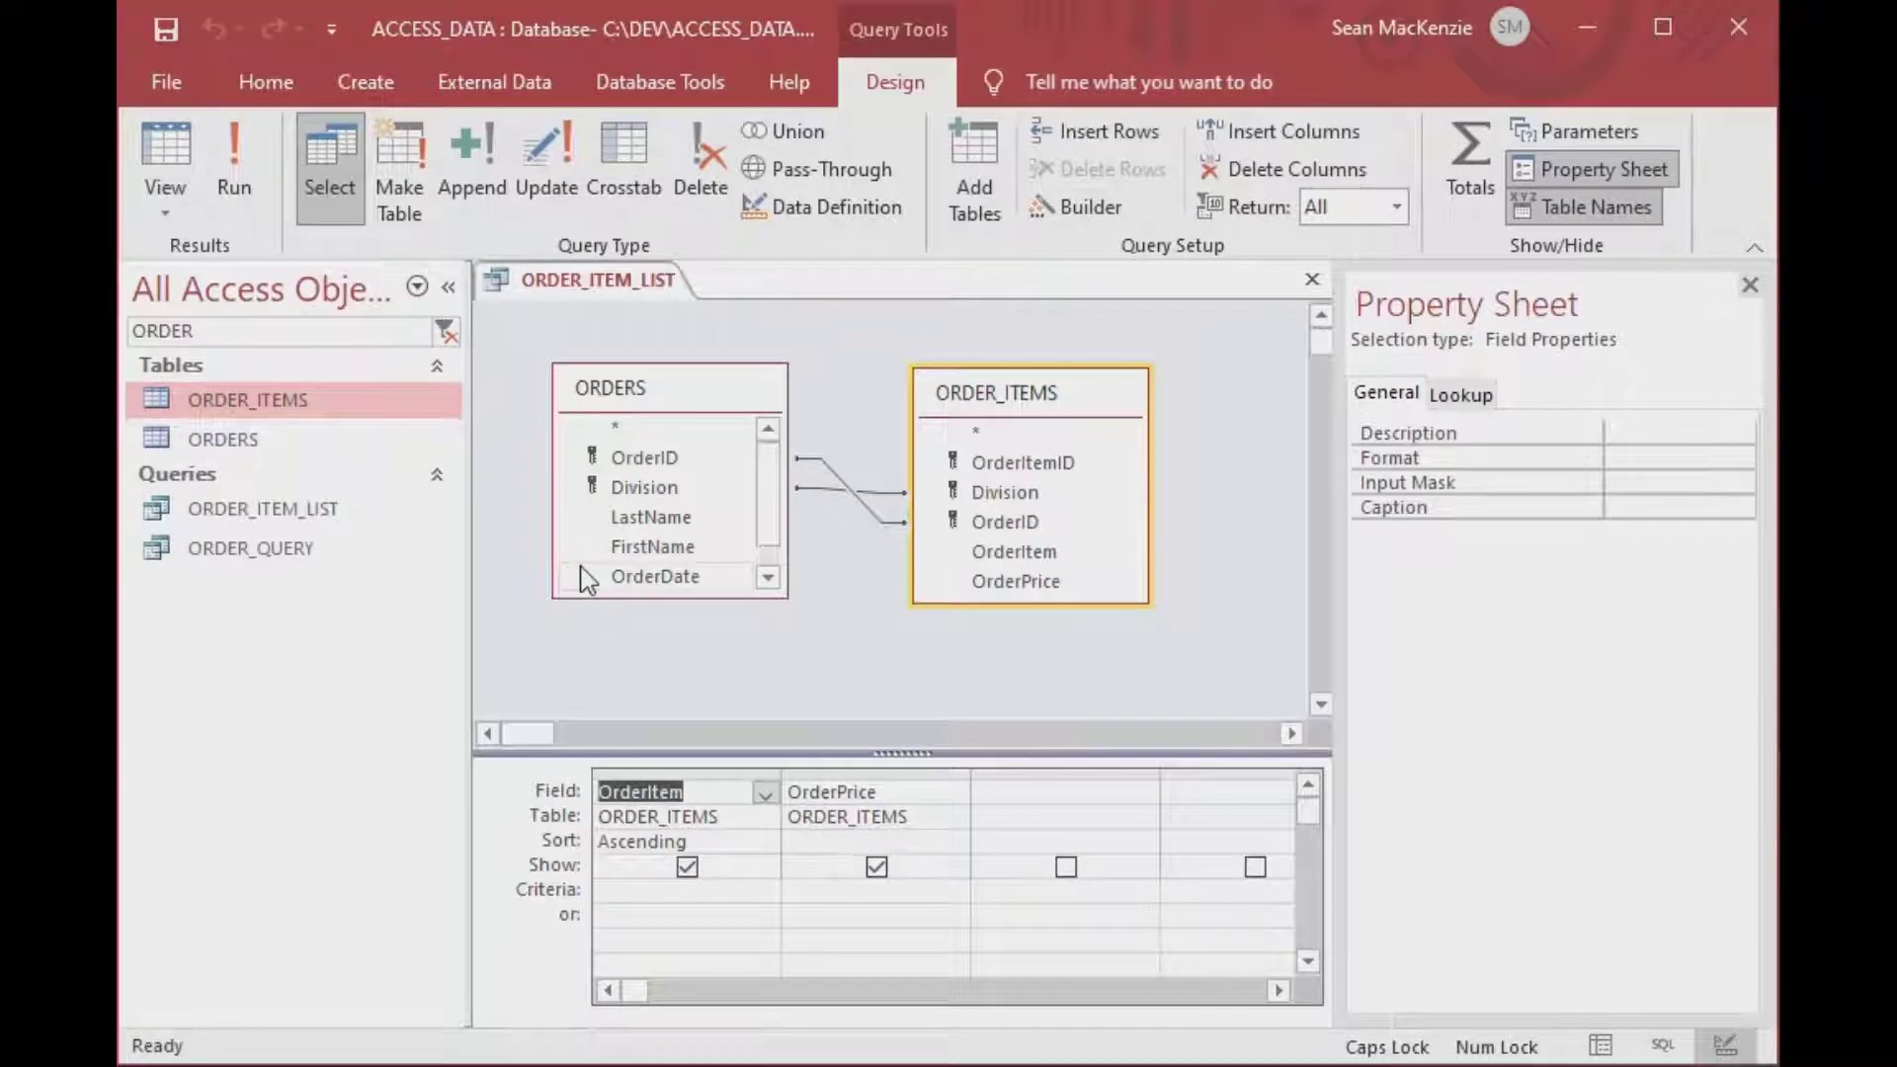
left_click(166, 149)
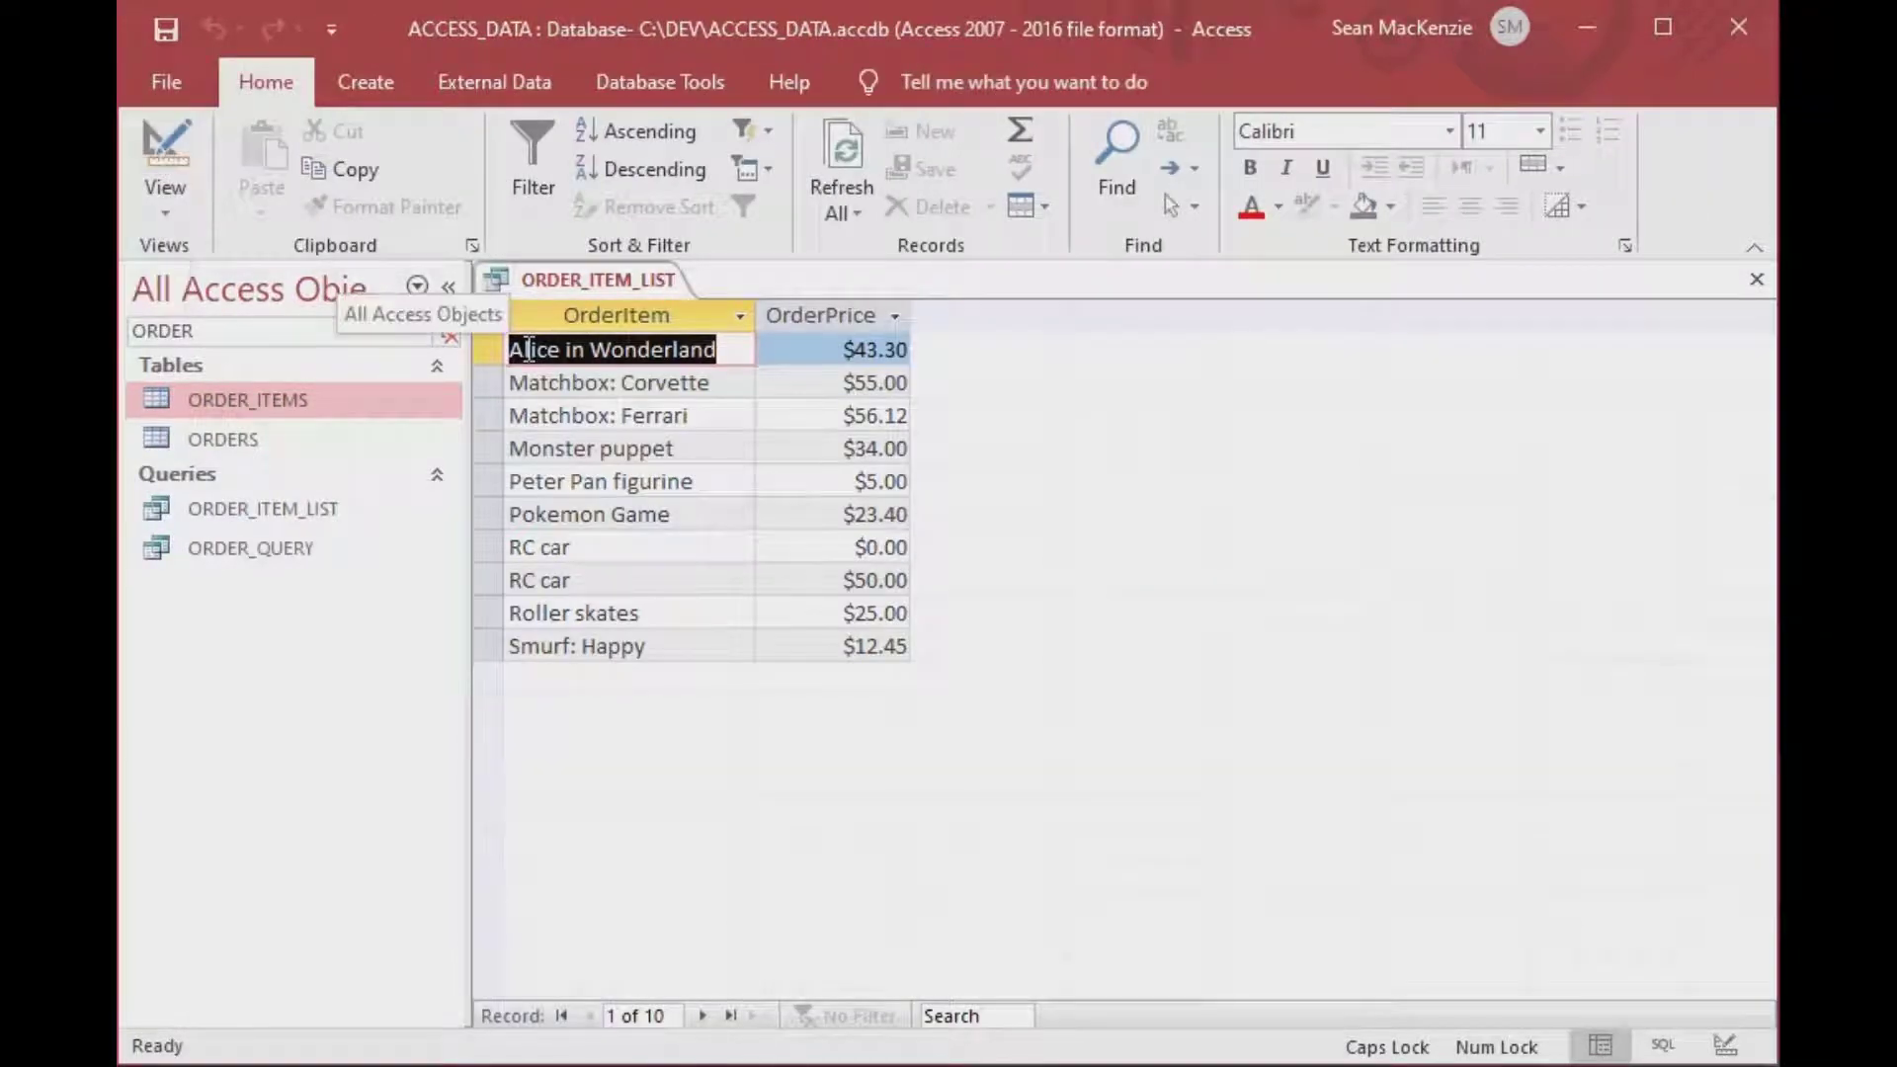
Step down the item list from Matchbox: Corvette, checking the Pokemon Game row and comparing the prices of the two RC car rows.
left_click(713, 388)
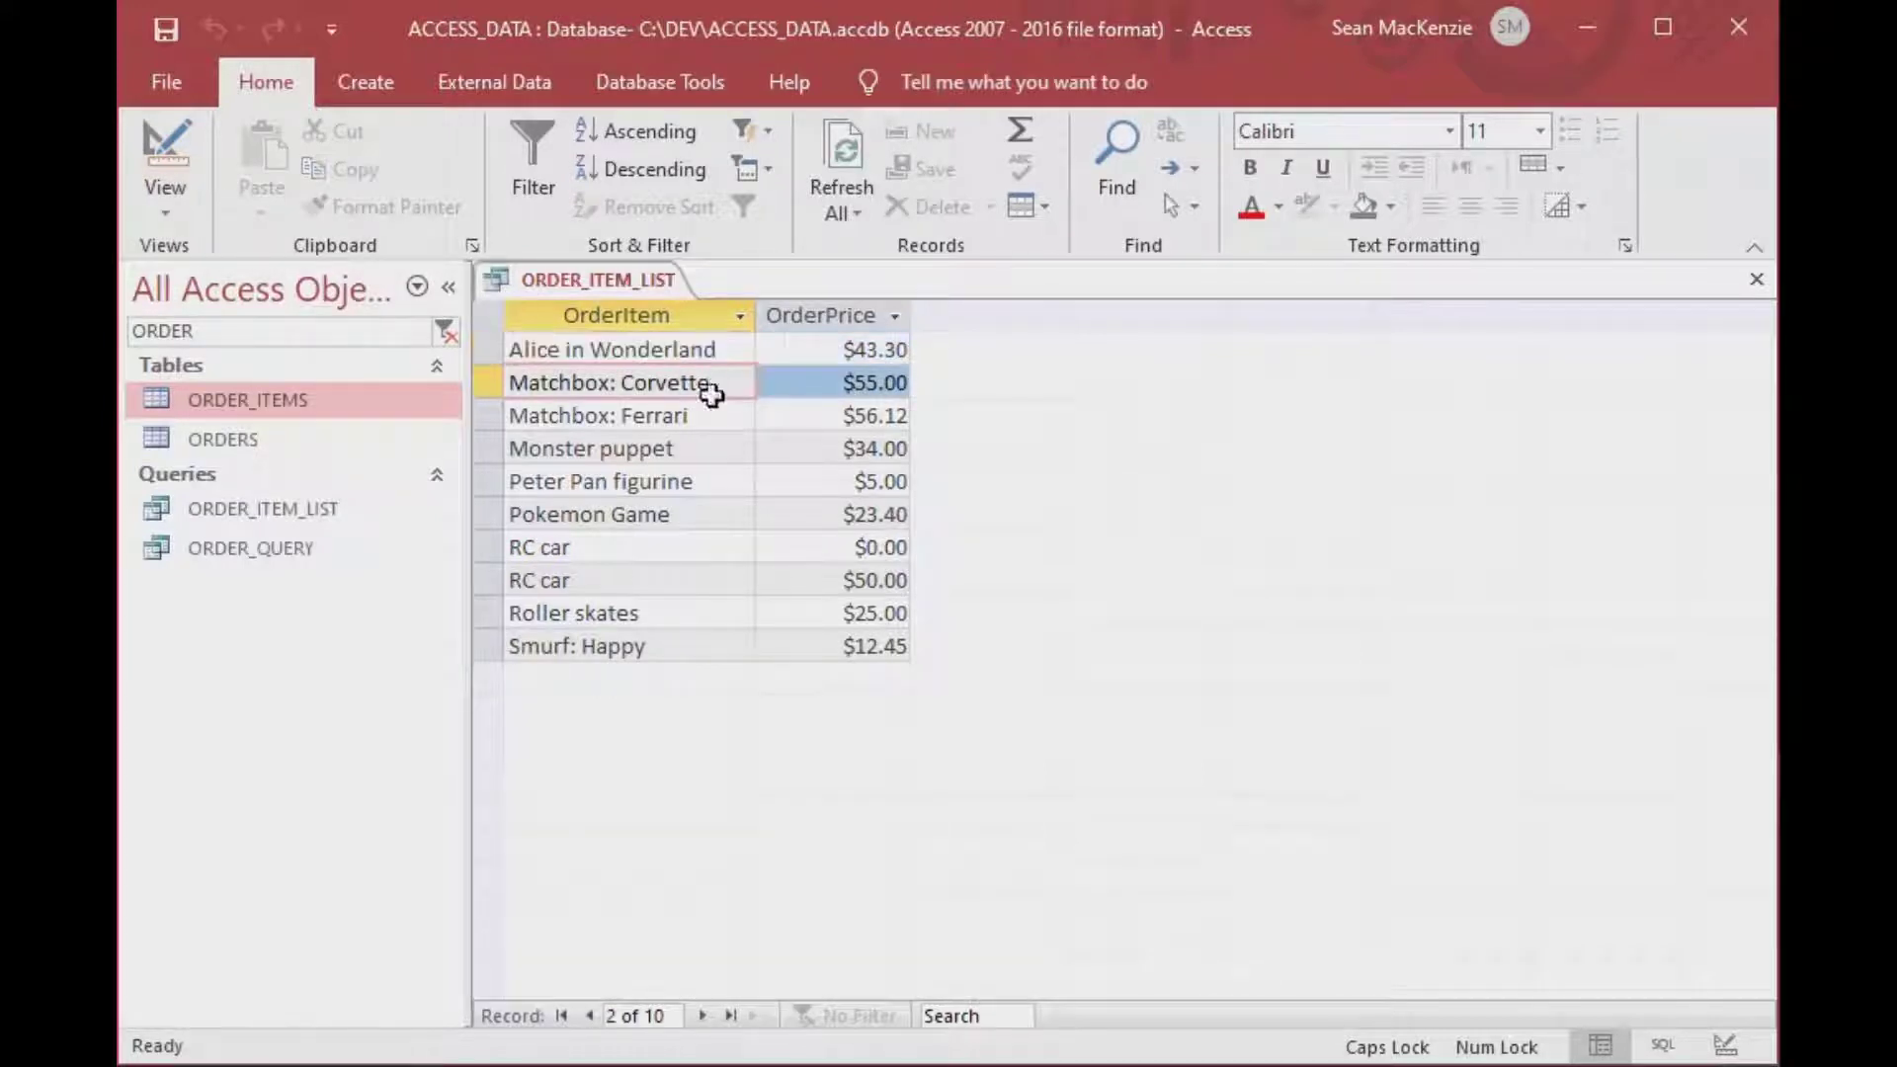
left_click(708, 413)
left_click(707, 447)
left_click(708, 480)
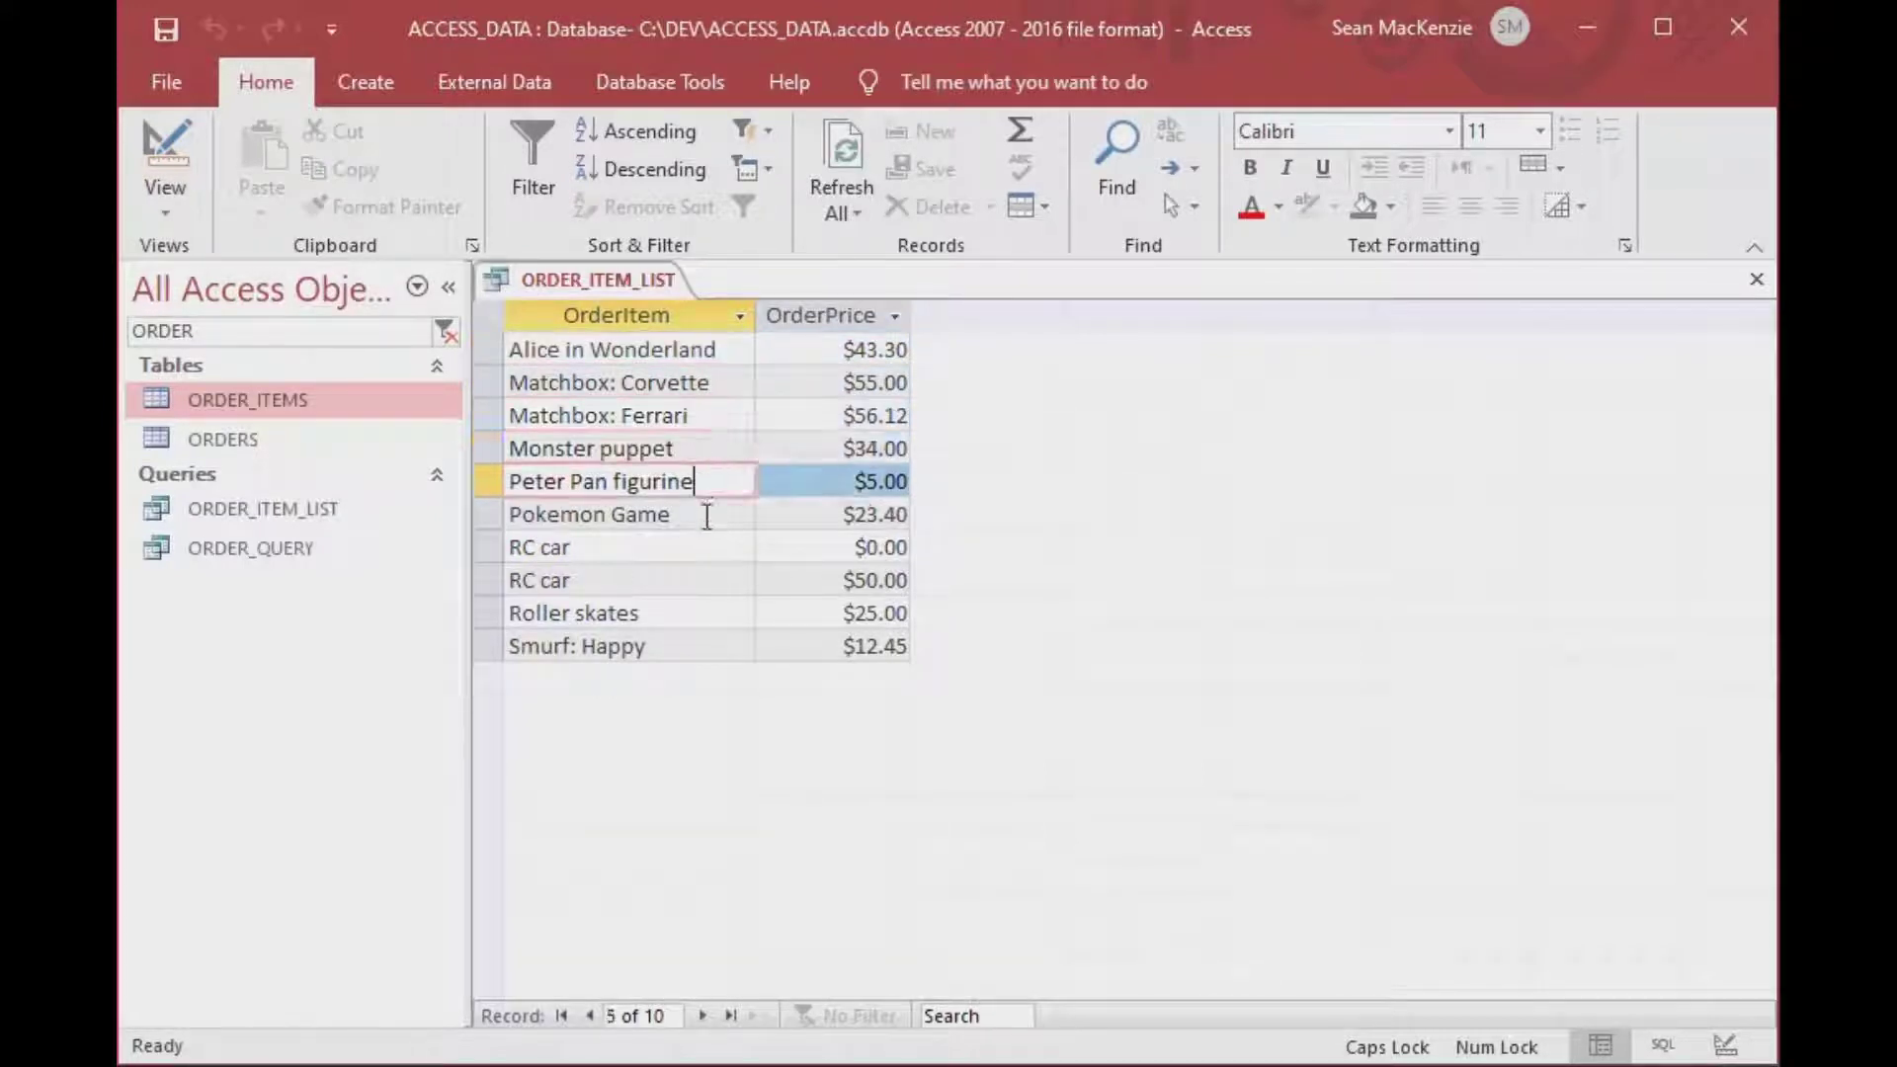
left_click(707, 516)
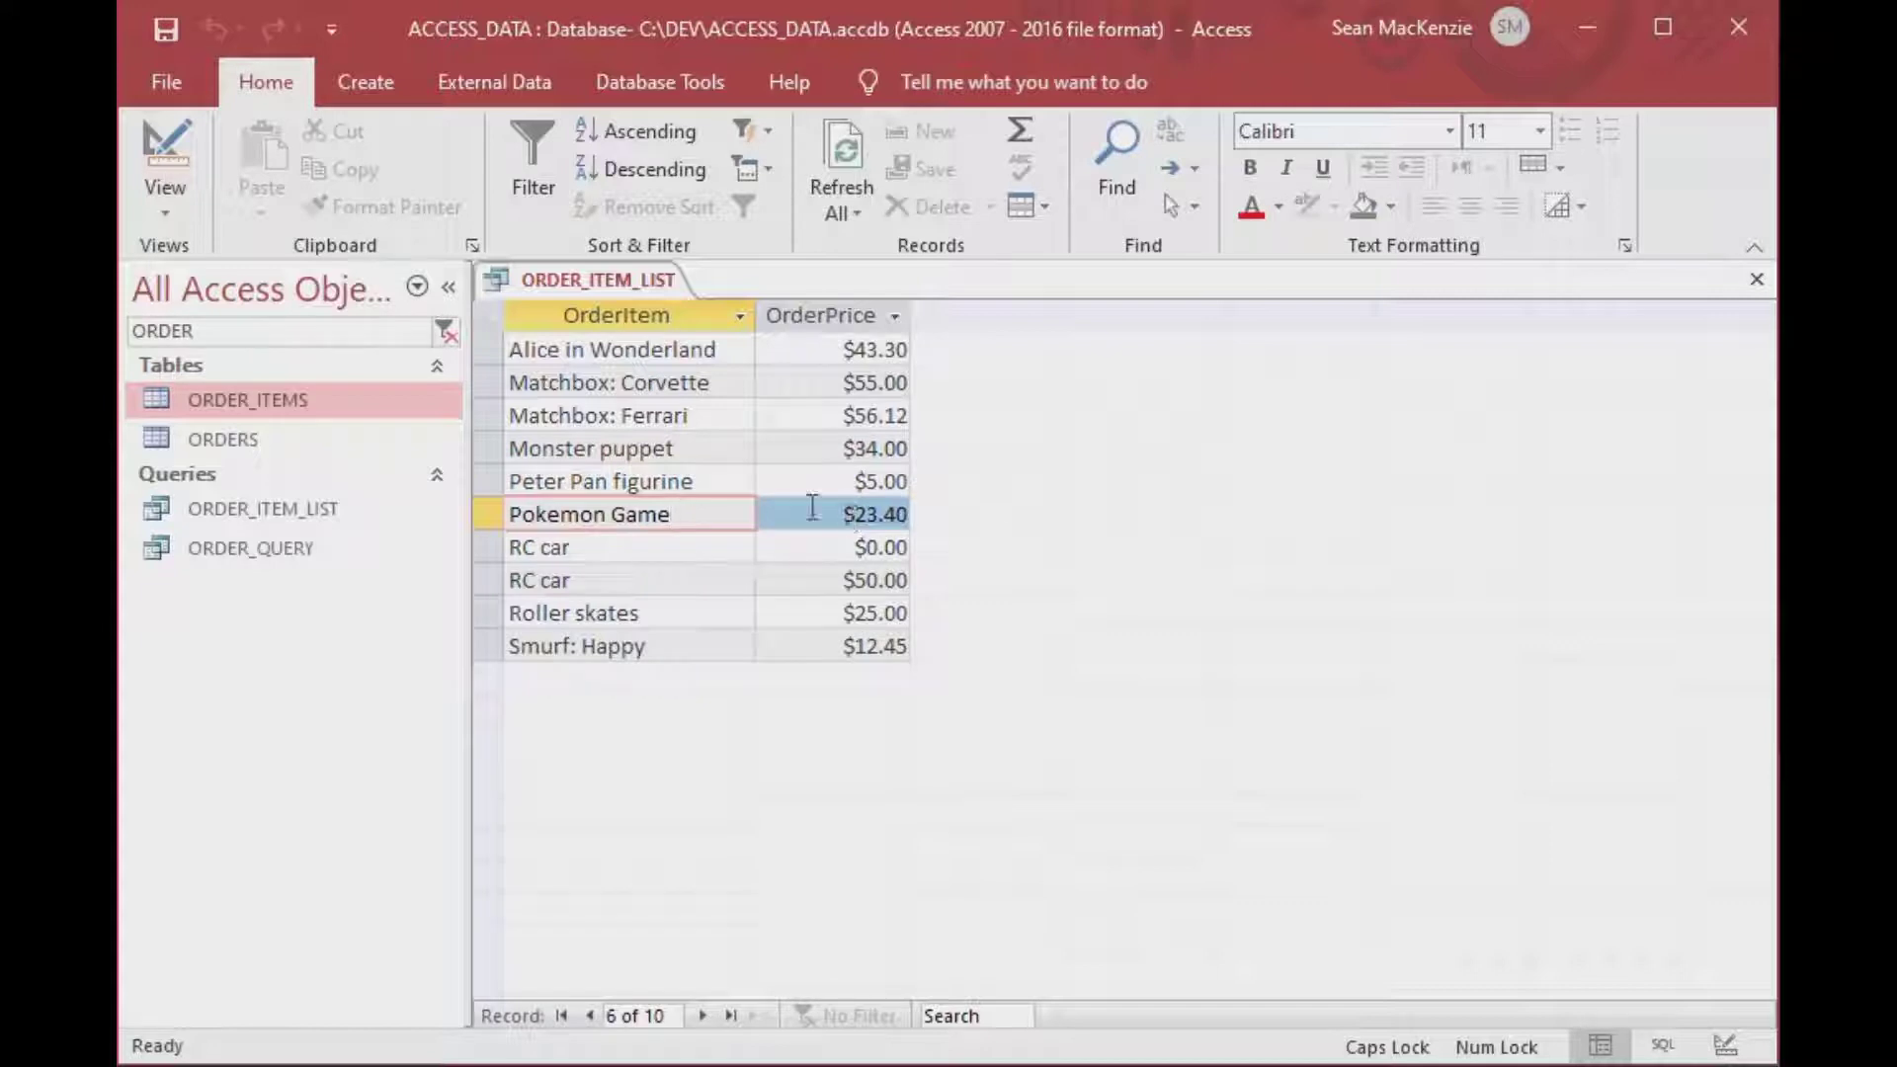
left_click_drag(813, 508, 999, 520)
left_click_drag(690, 511, 470, 512)
left_click(623, 544)
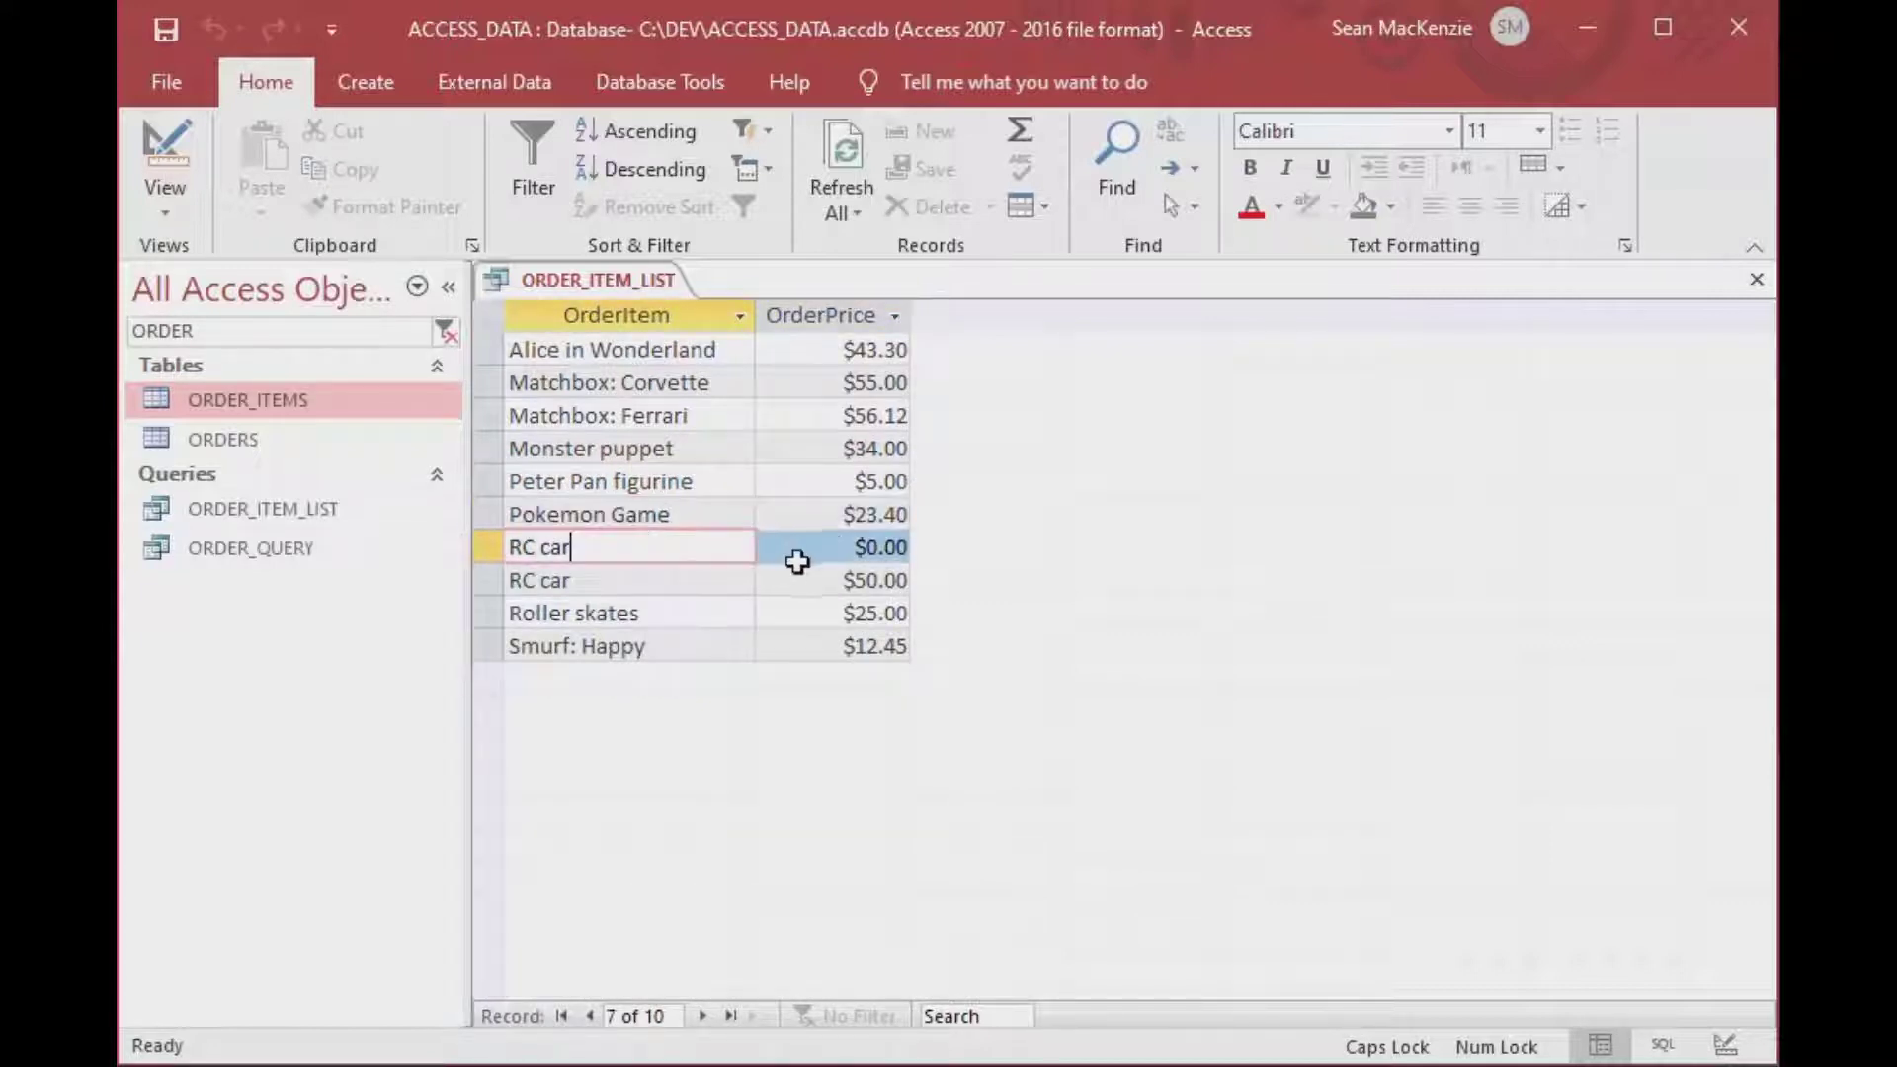
left_click_drag(814, 550, 964, 605)
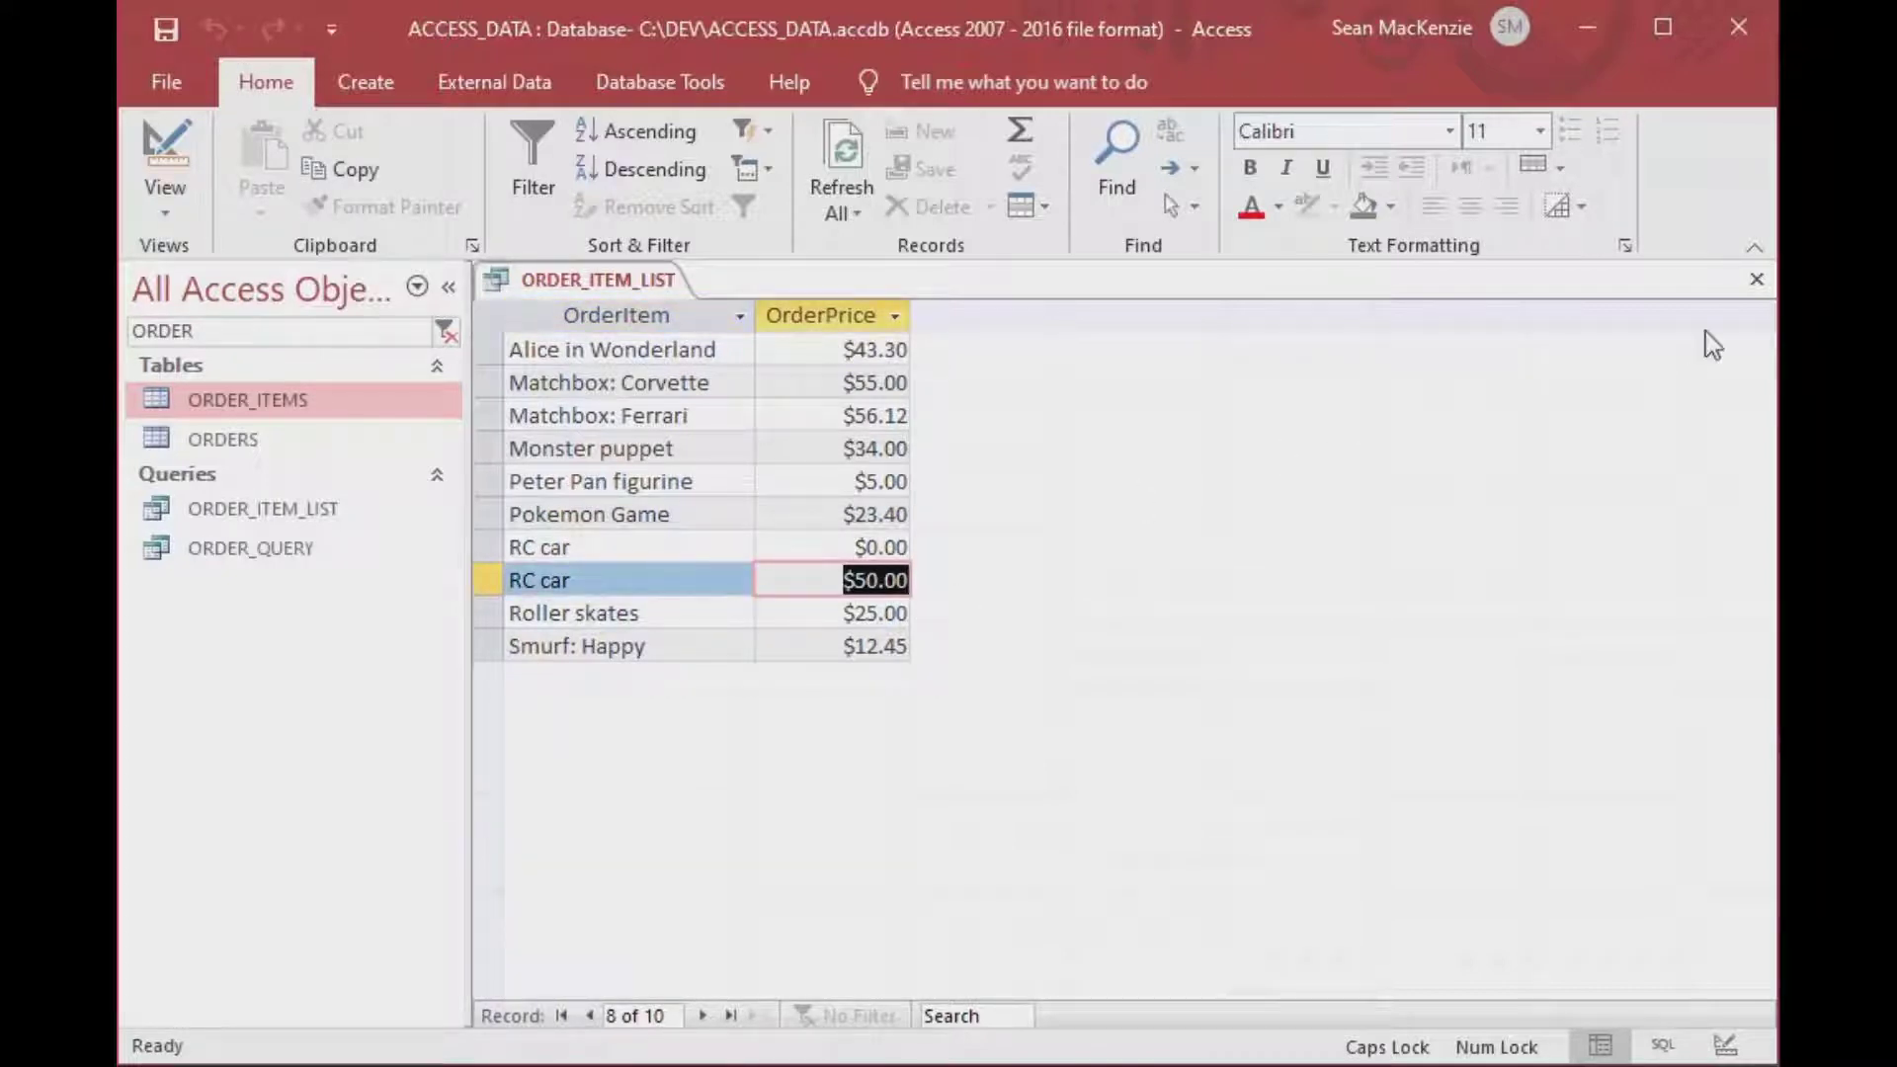
Close the query and, in the ORDER_ITEMS table, set the OrderPrice of the RC car row with OrderItemID 3 to 50.
left_click(1757, 281)
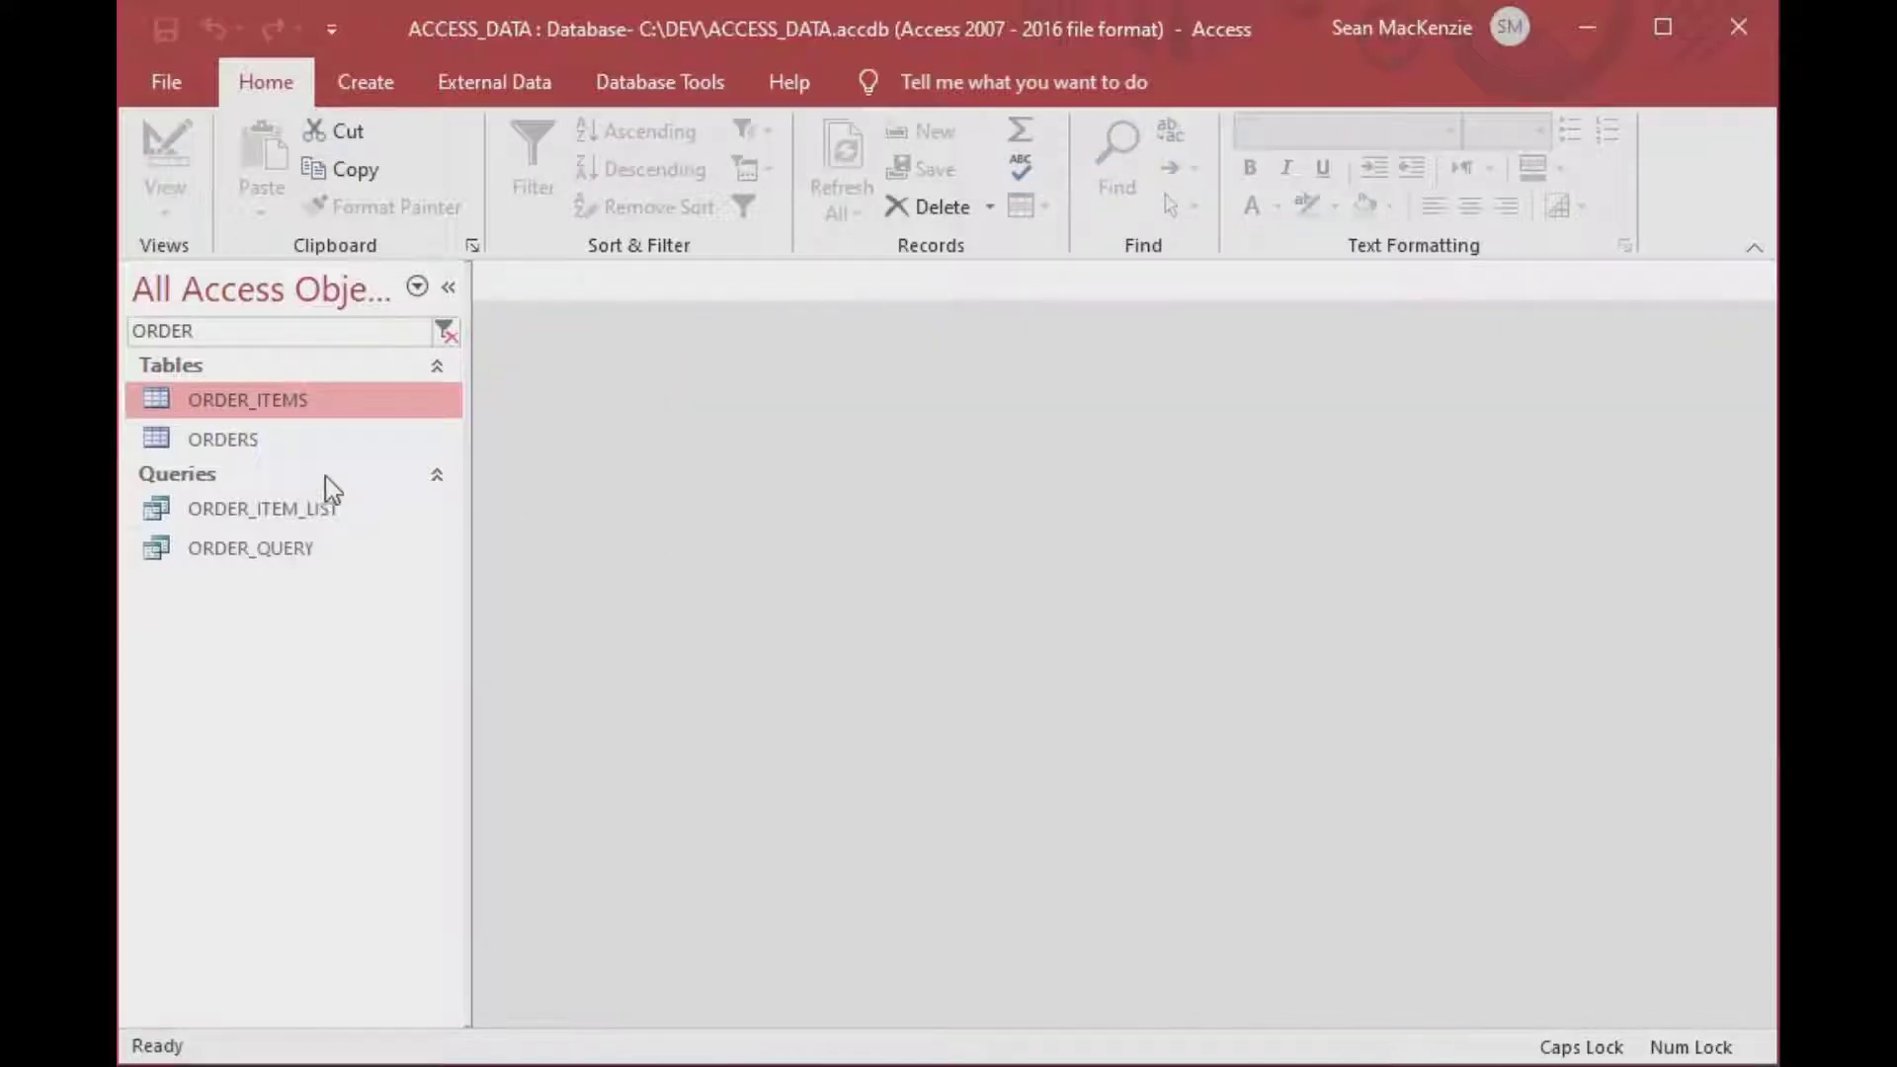
double_click(153, 405)
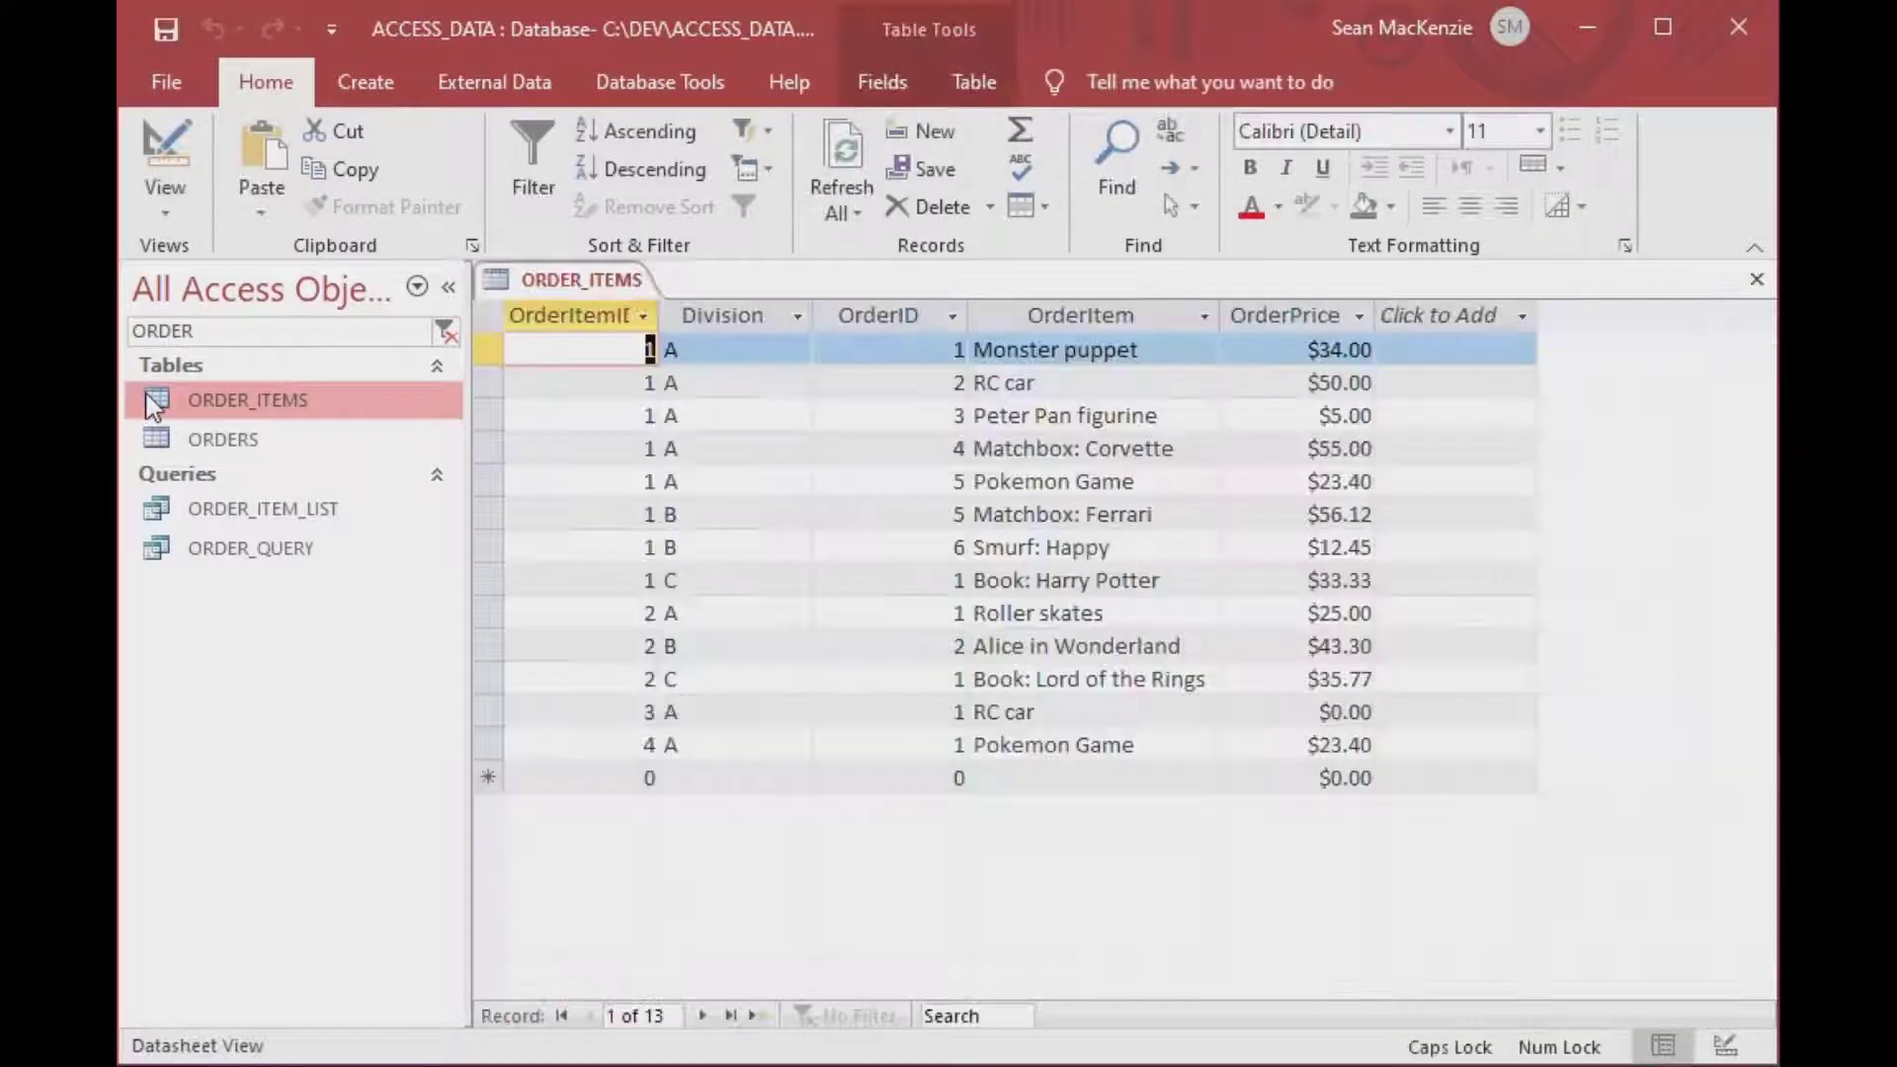
left_click(1154, 710)
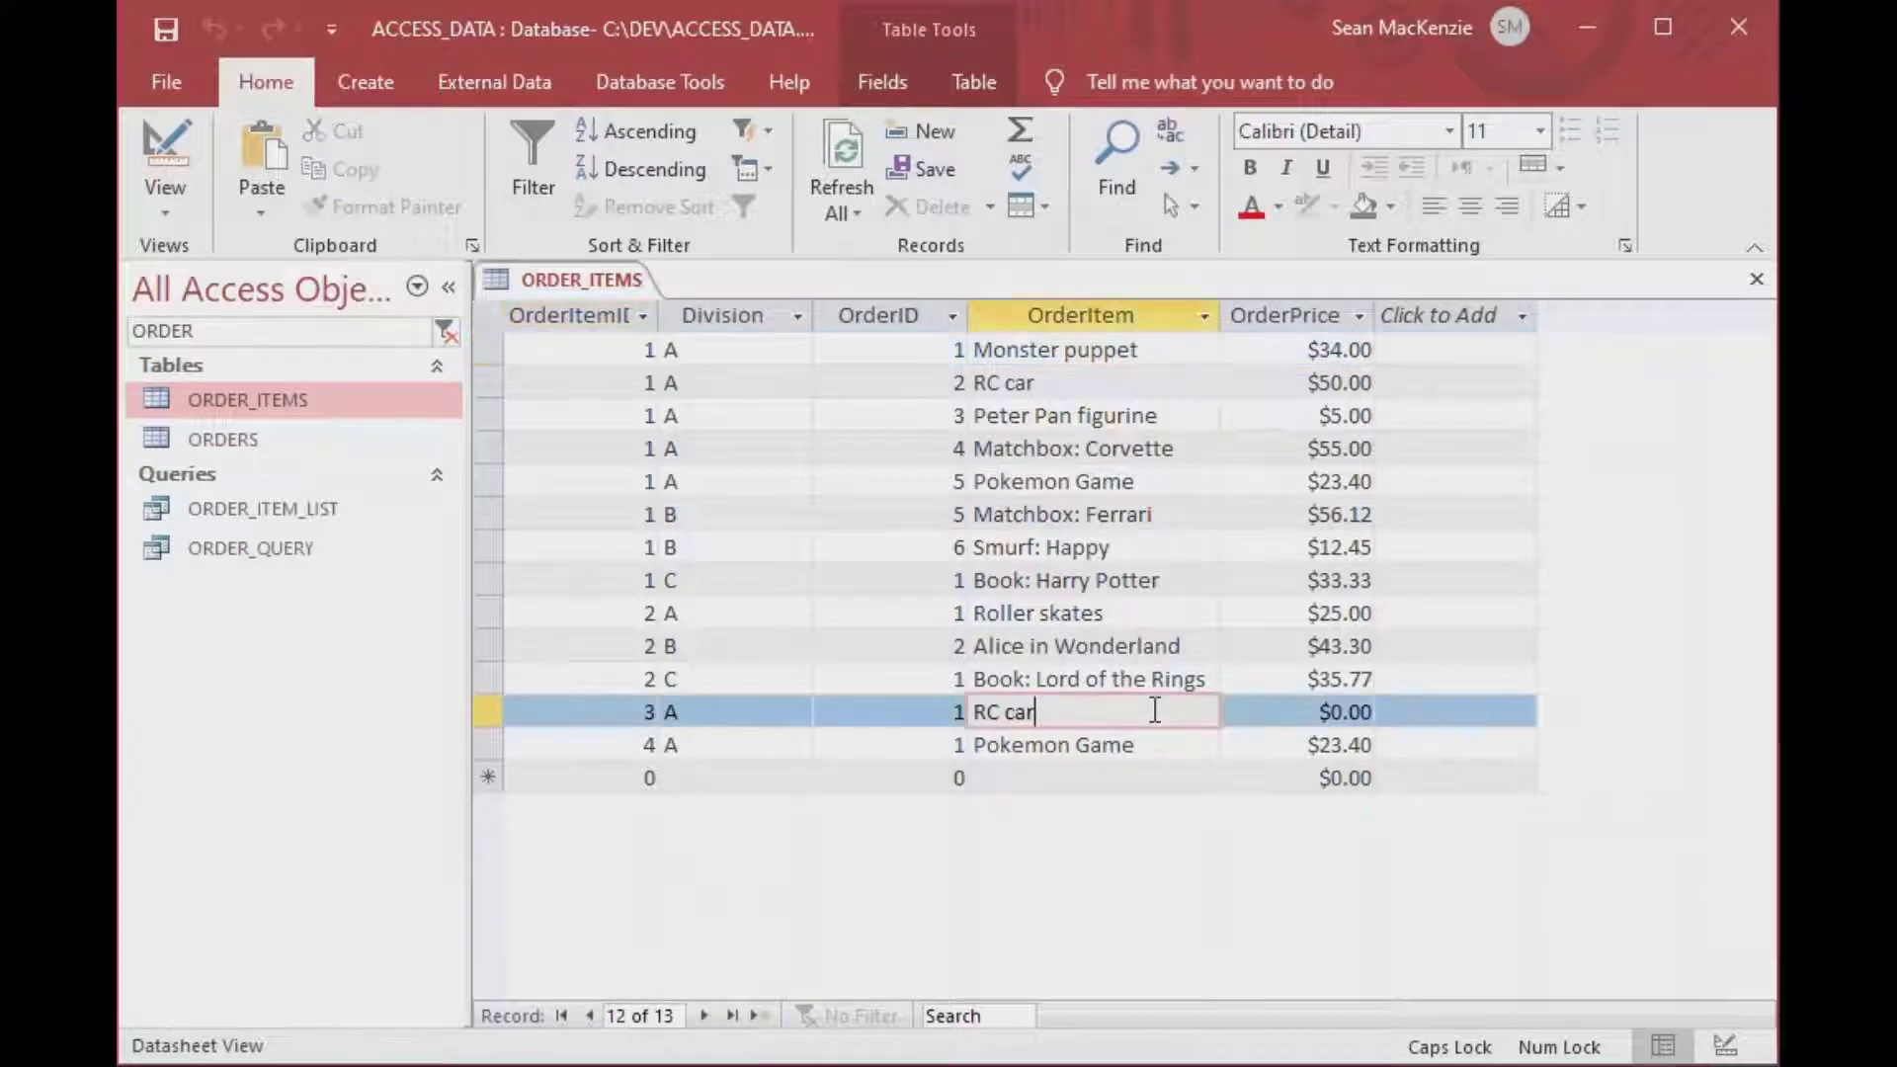
double_click(1300, 713)
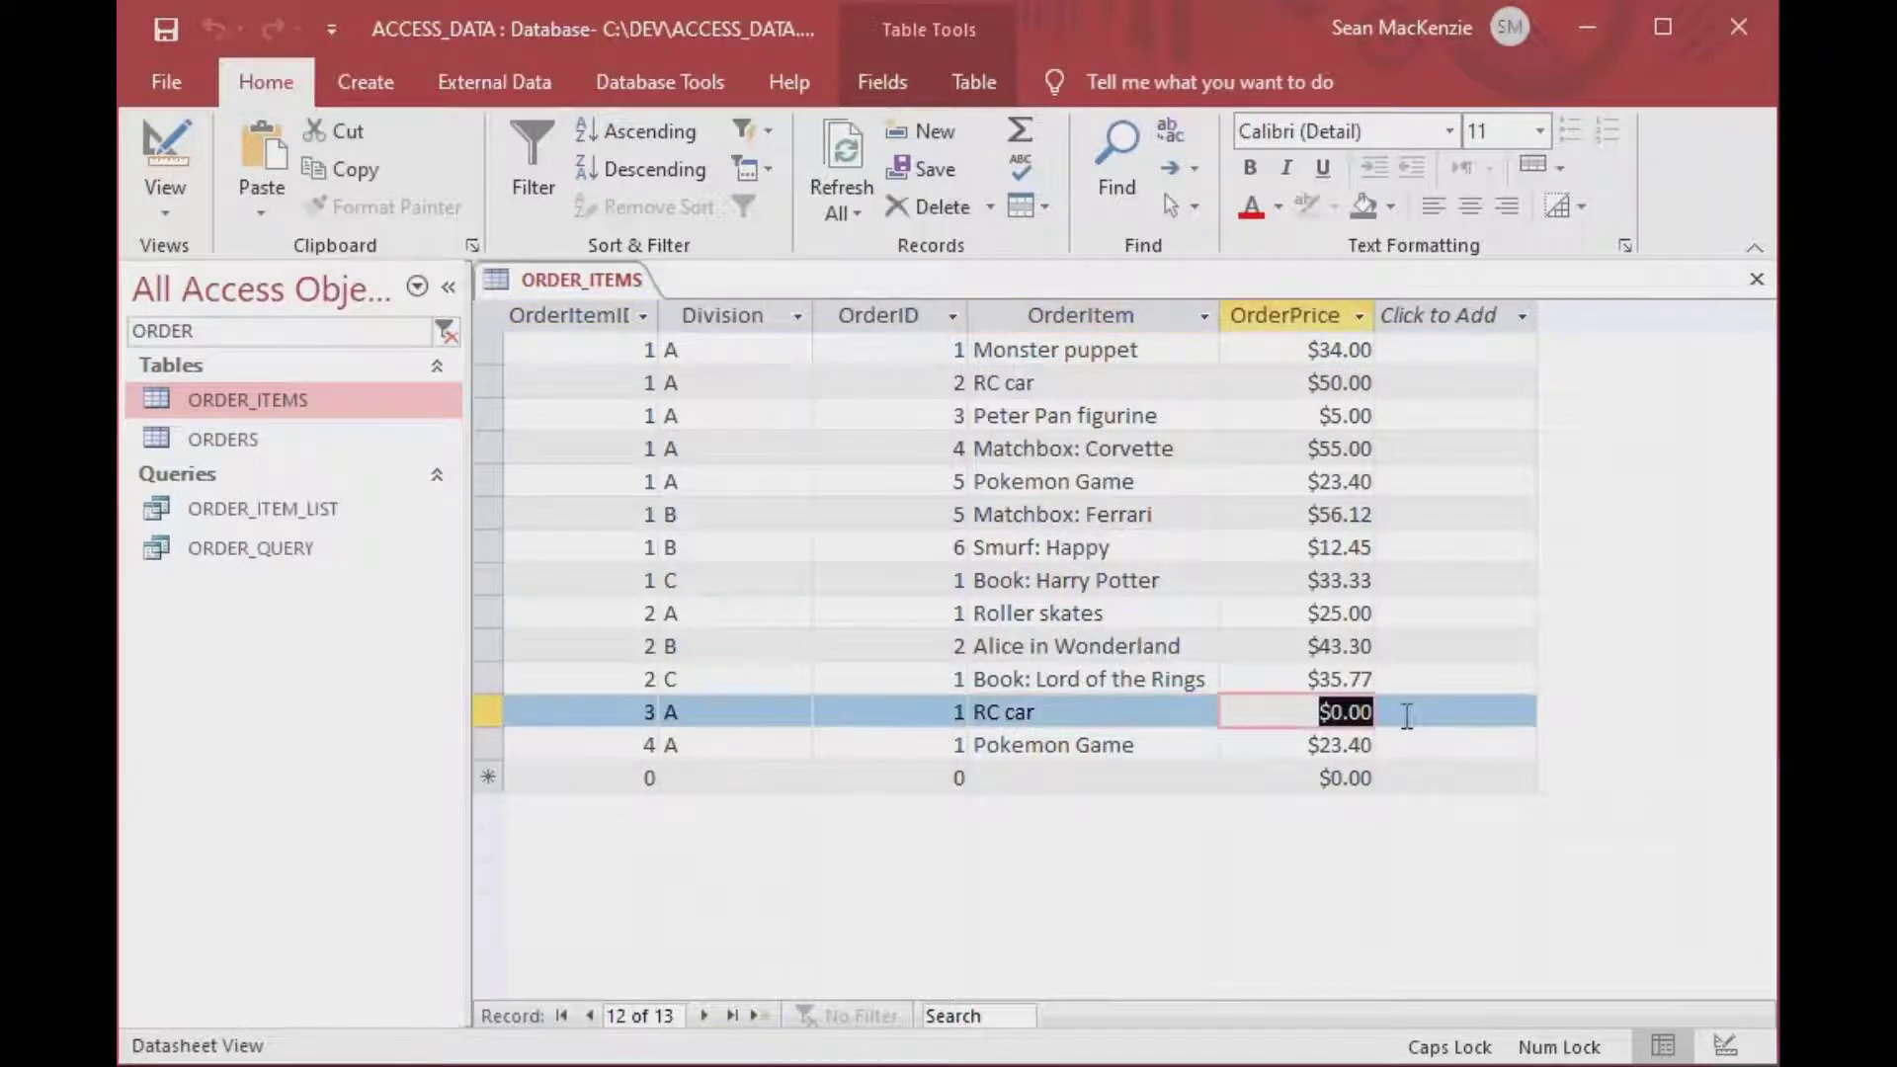
type("50")
key("Return")
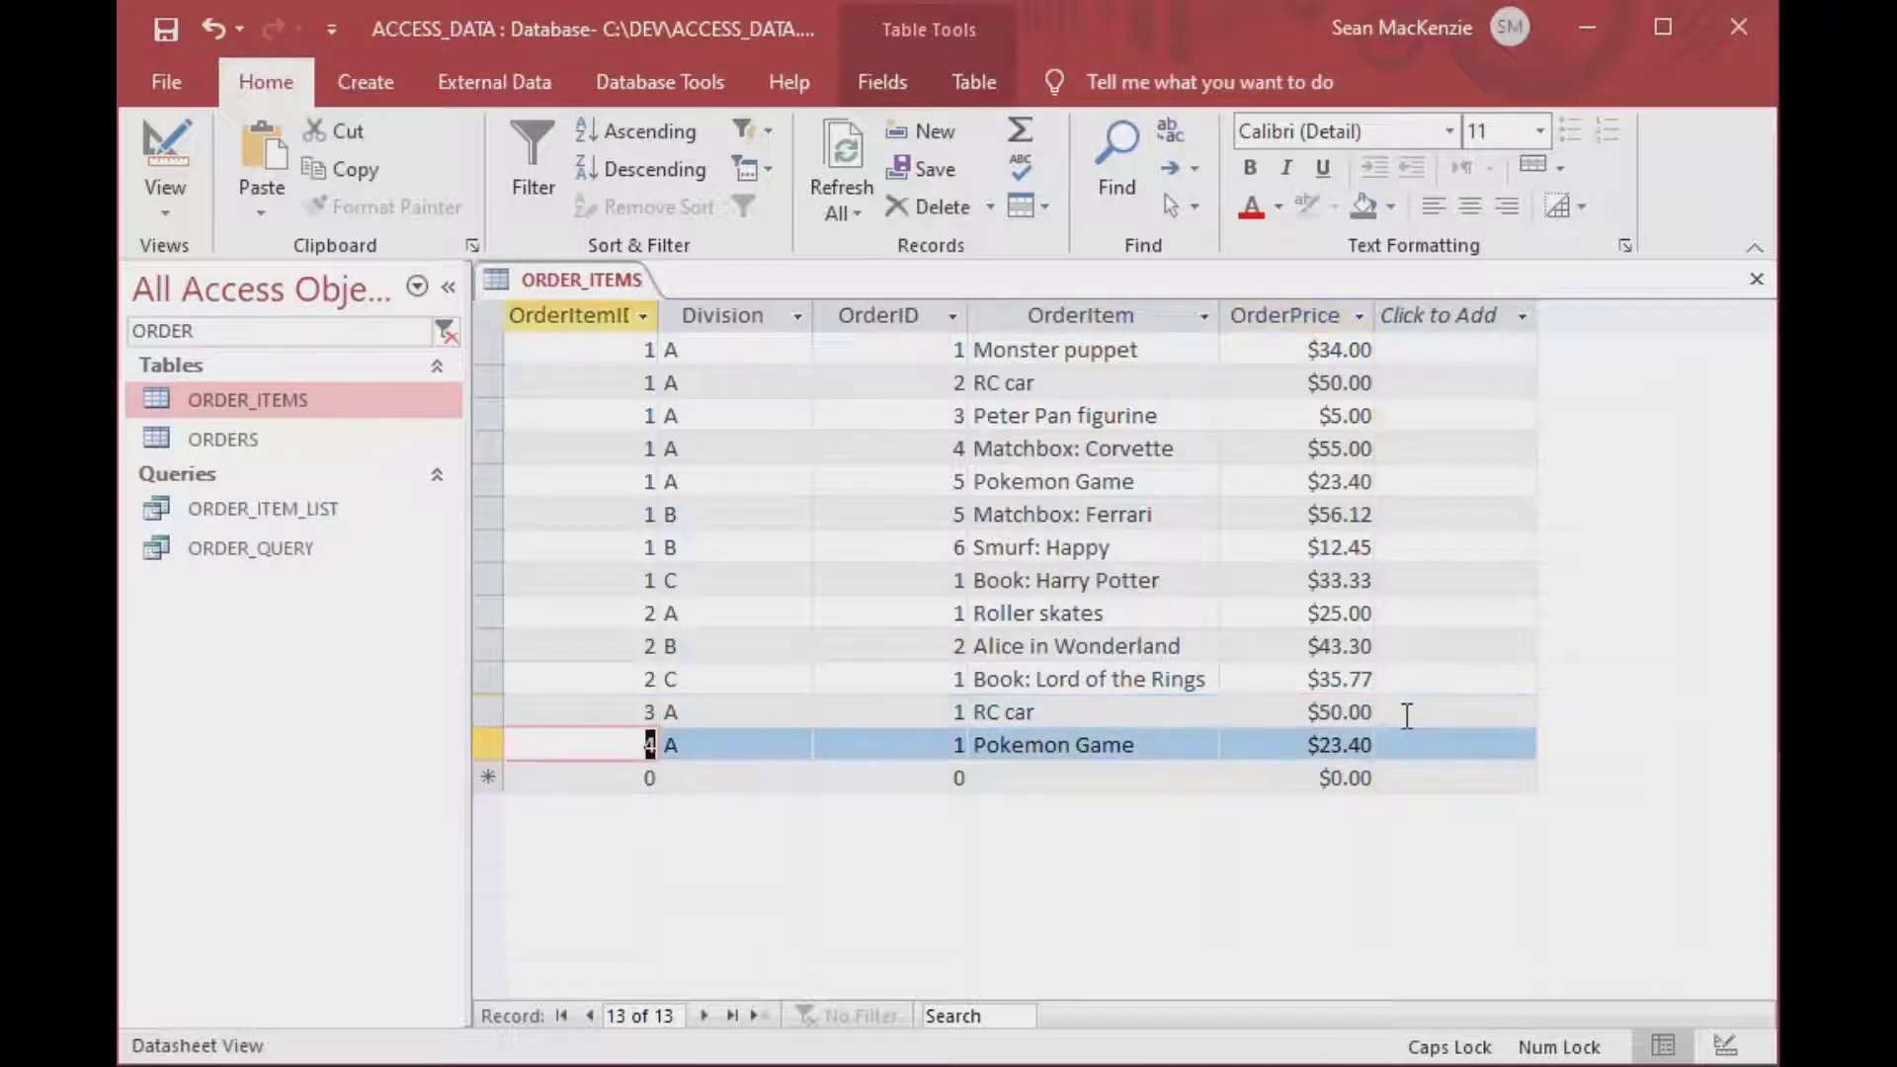
left_click(1755, 281)
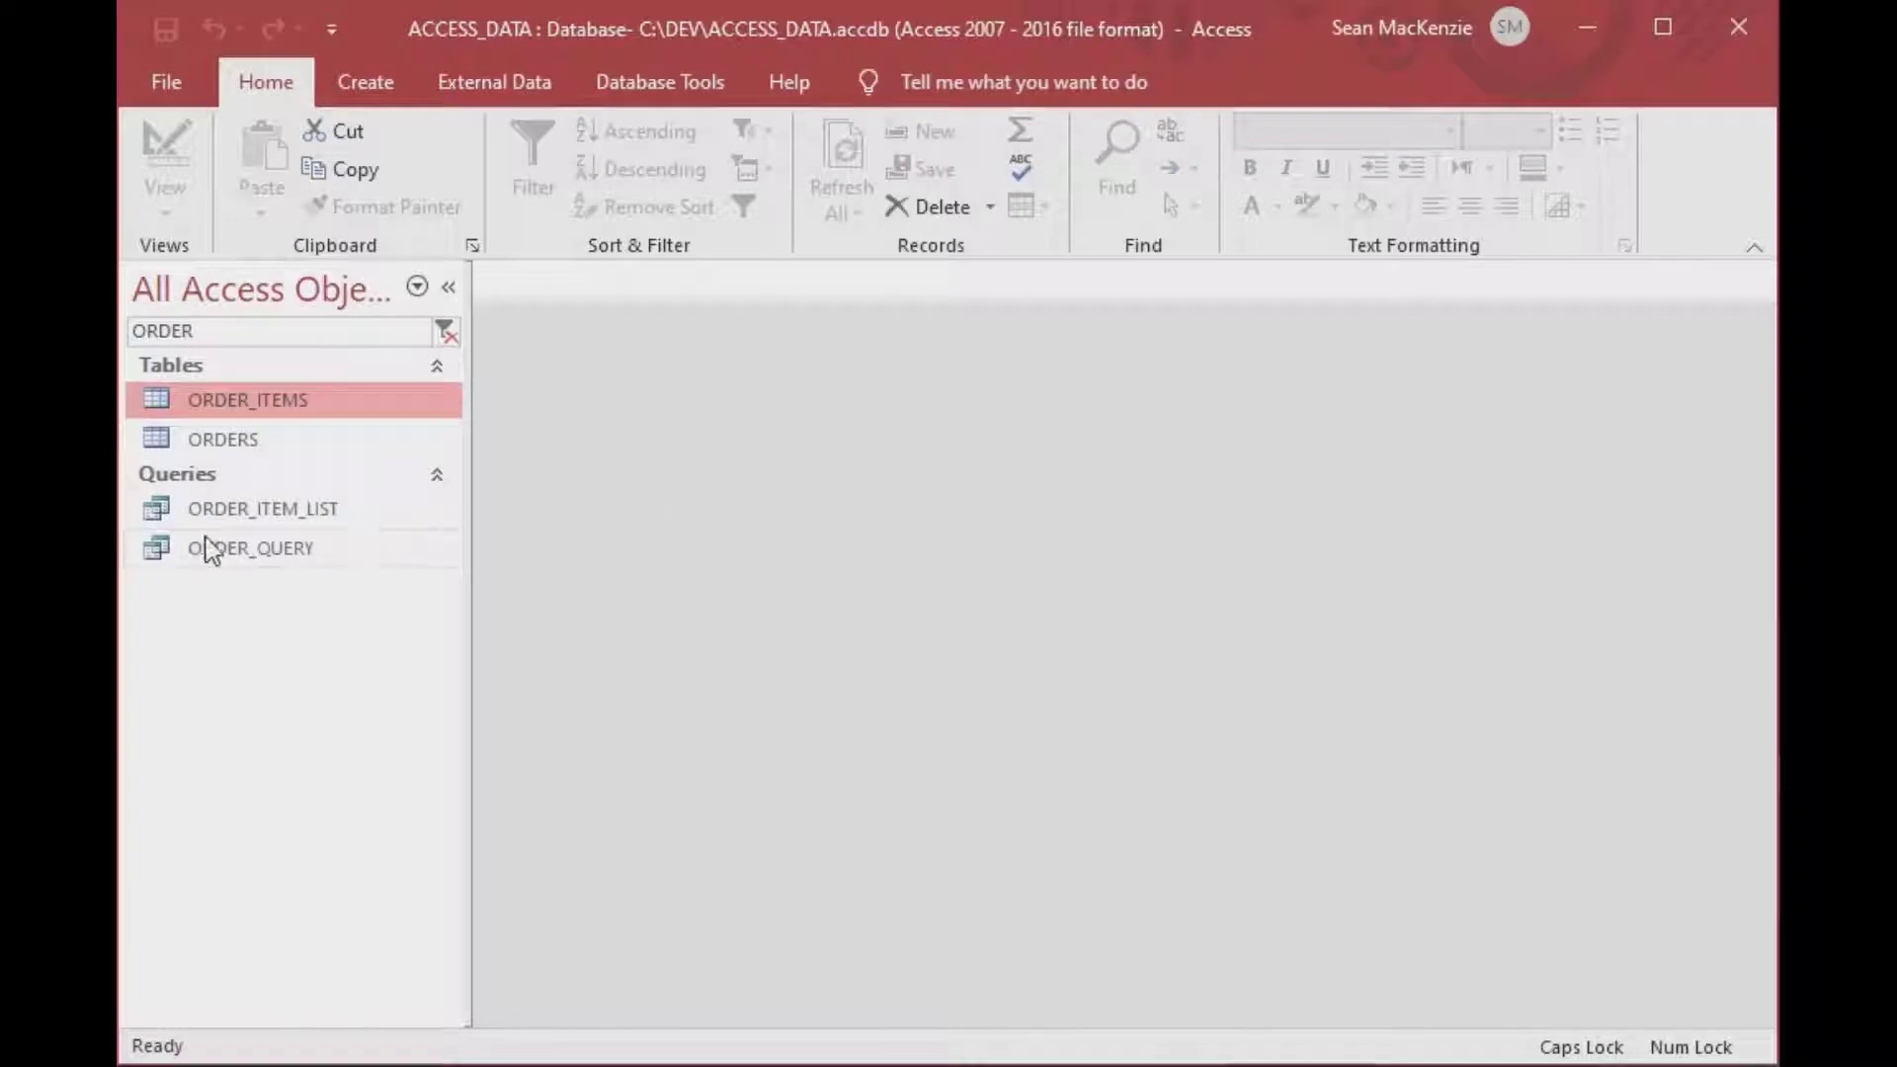
Reopen ORDER_ITEM_LIST to check the RC car and Pokemon Game rows for duplicates, and close the query.
double_click(161, 514)
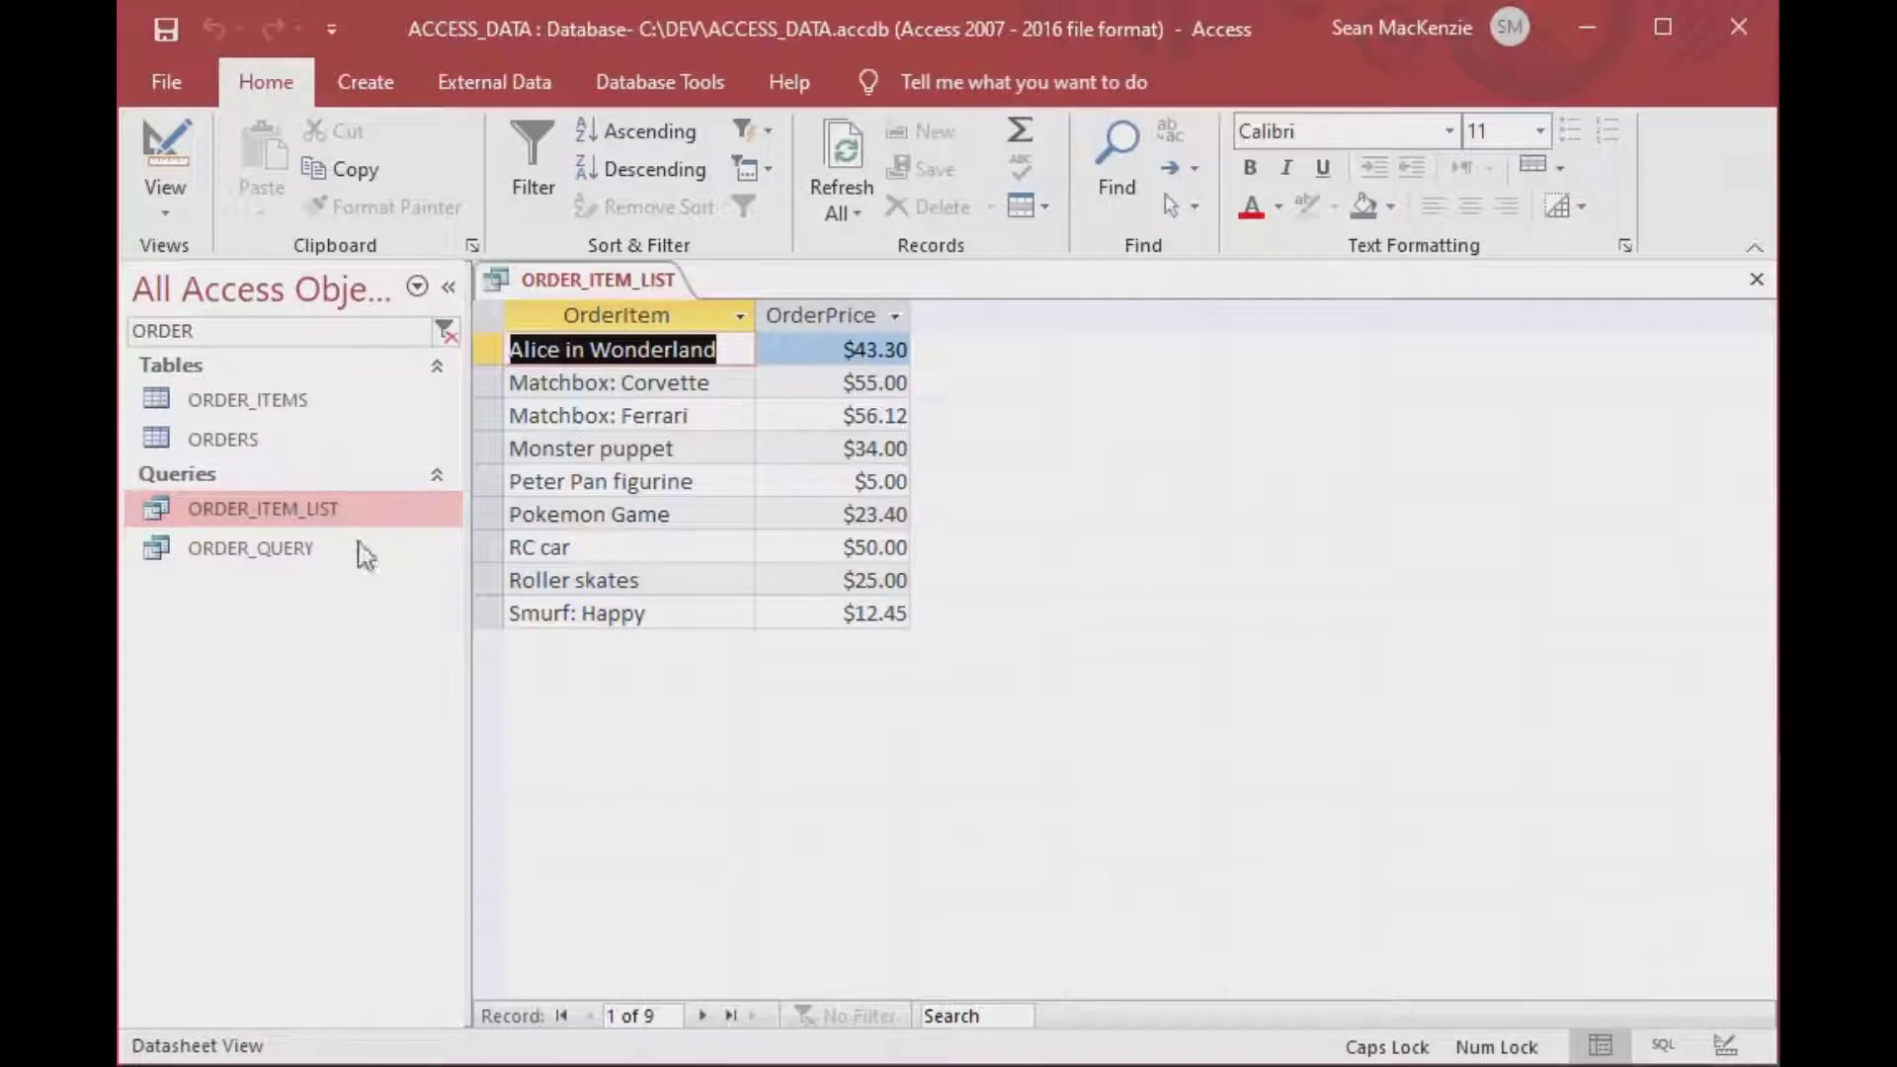
left_click(497, 544)
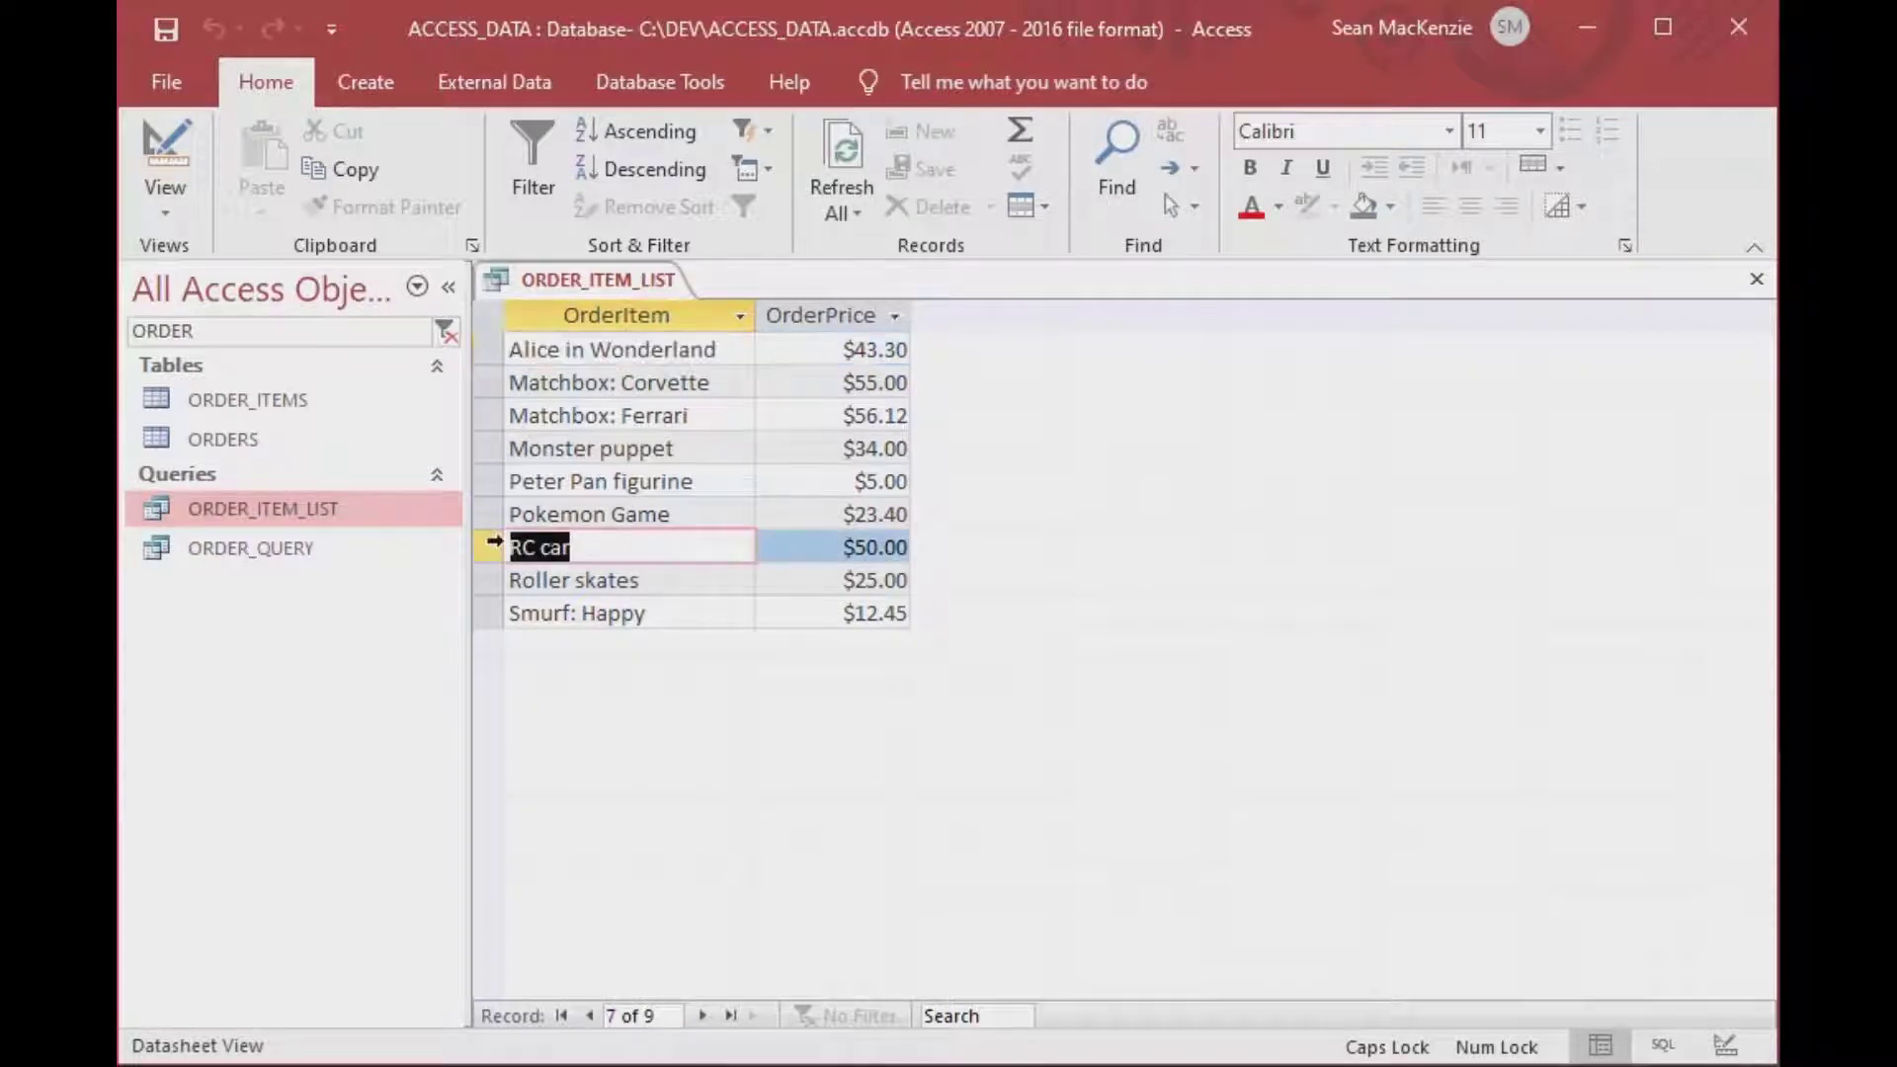
left_click(827, 546)
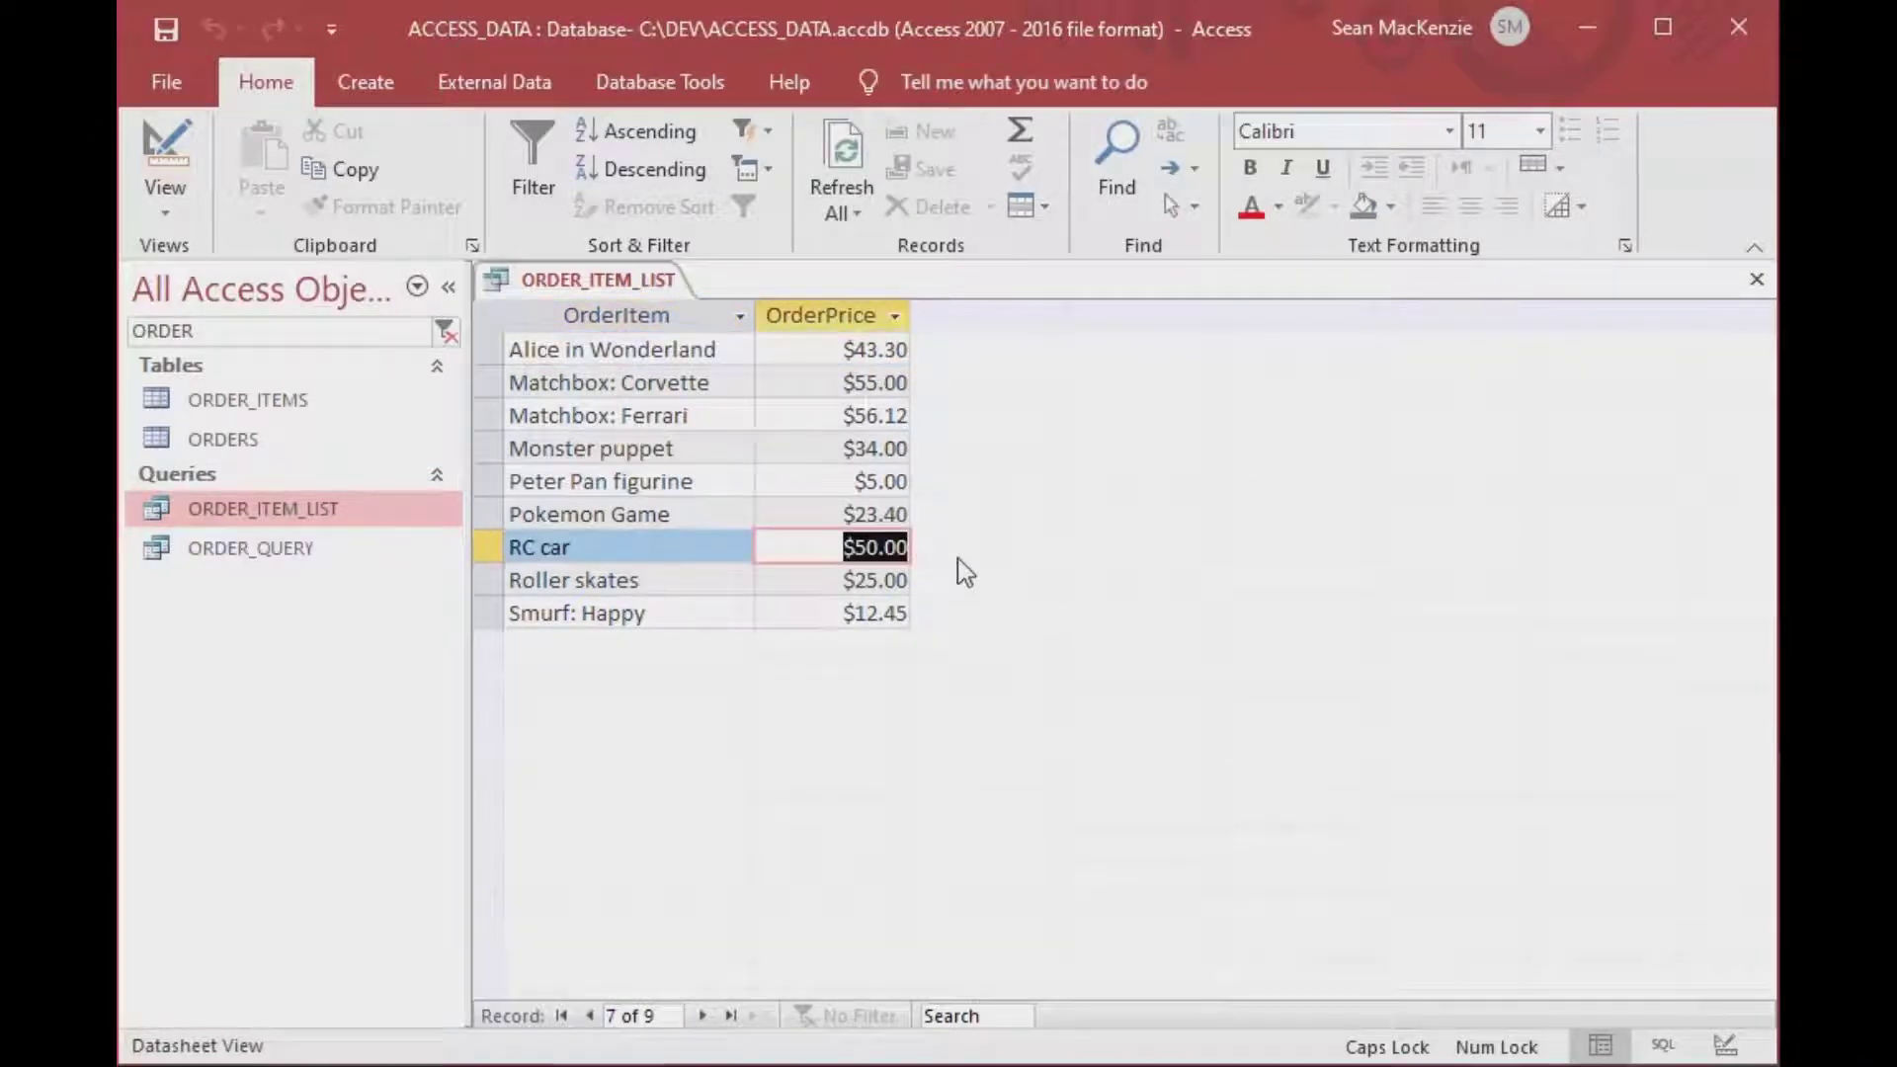
left_click(733, 514)
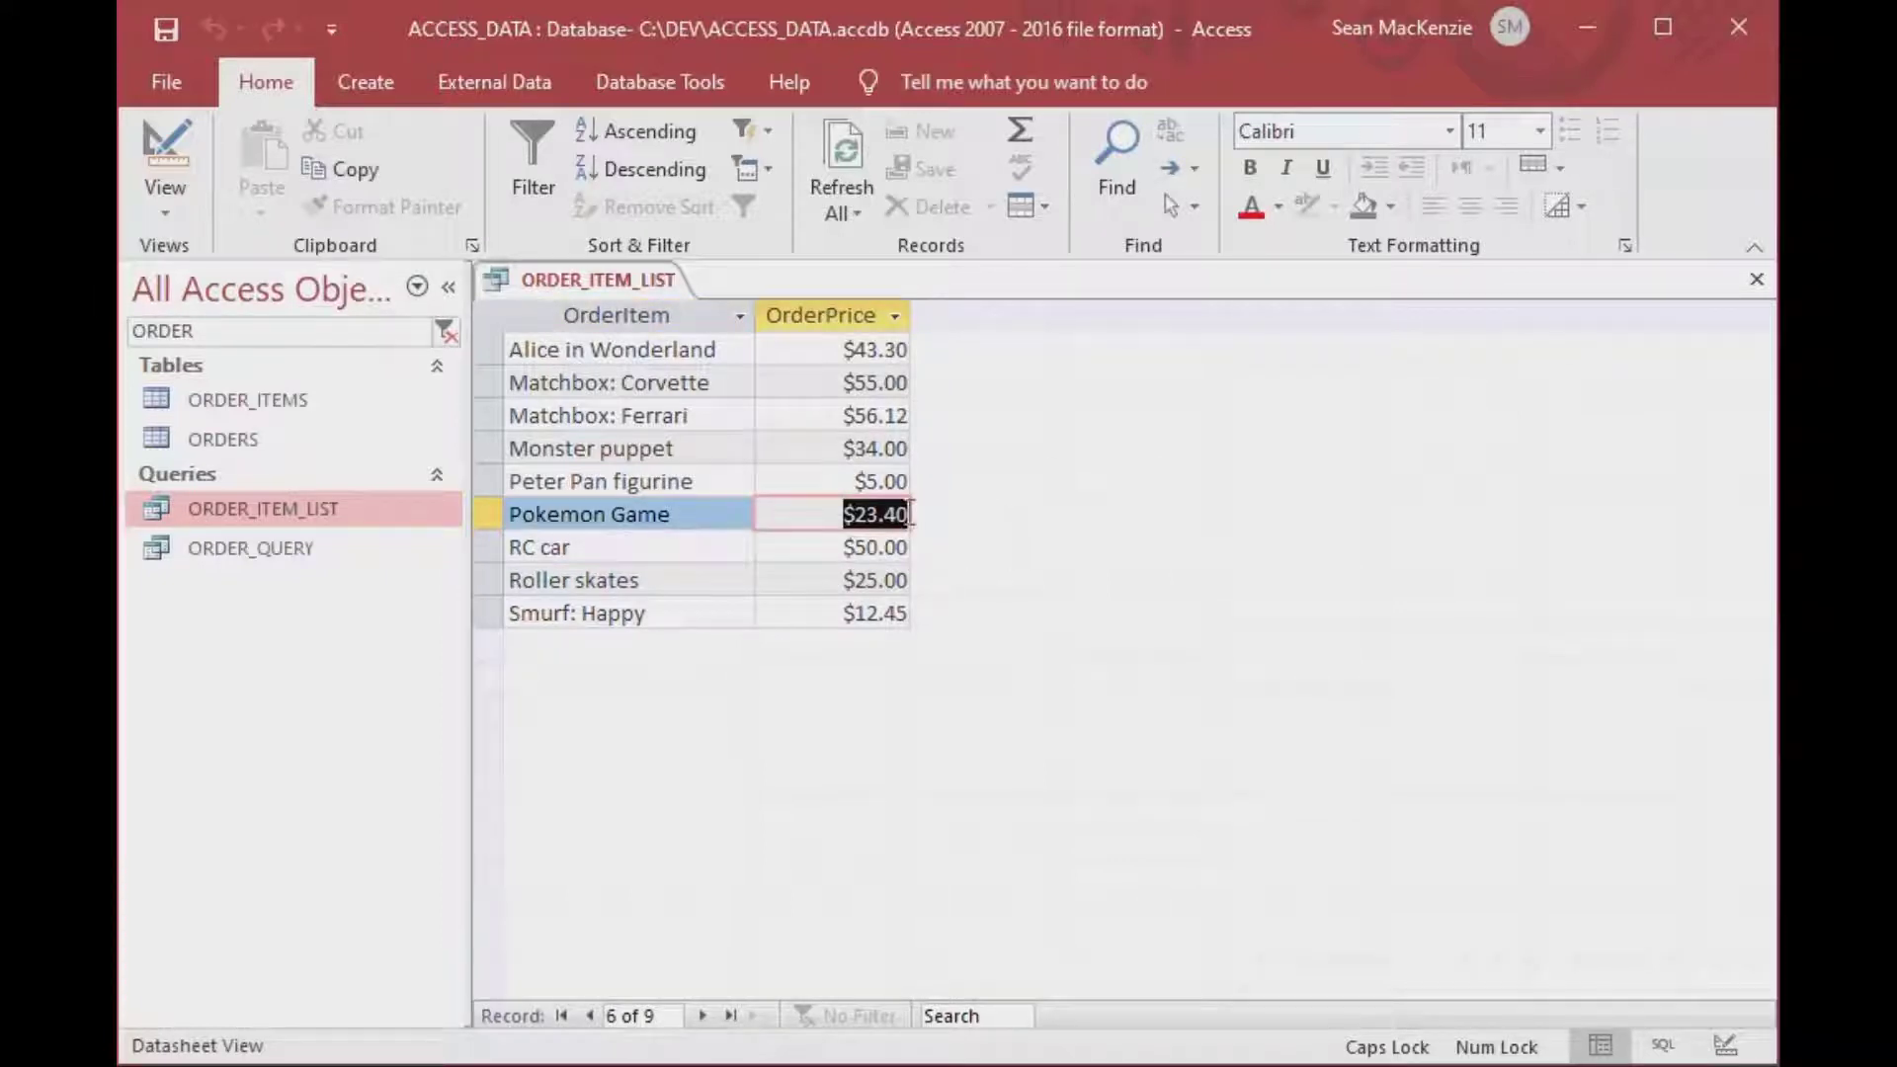
left_click(739, 353)
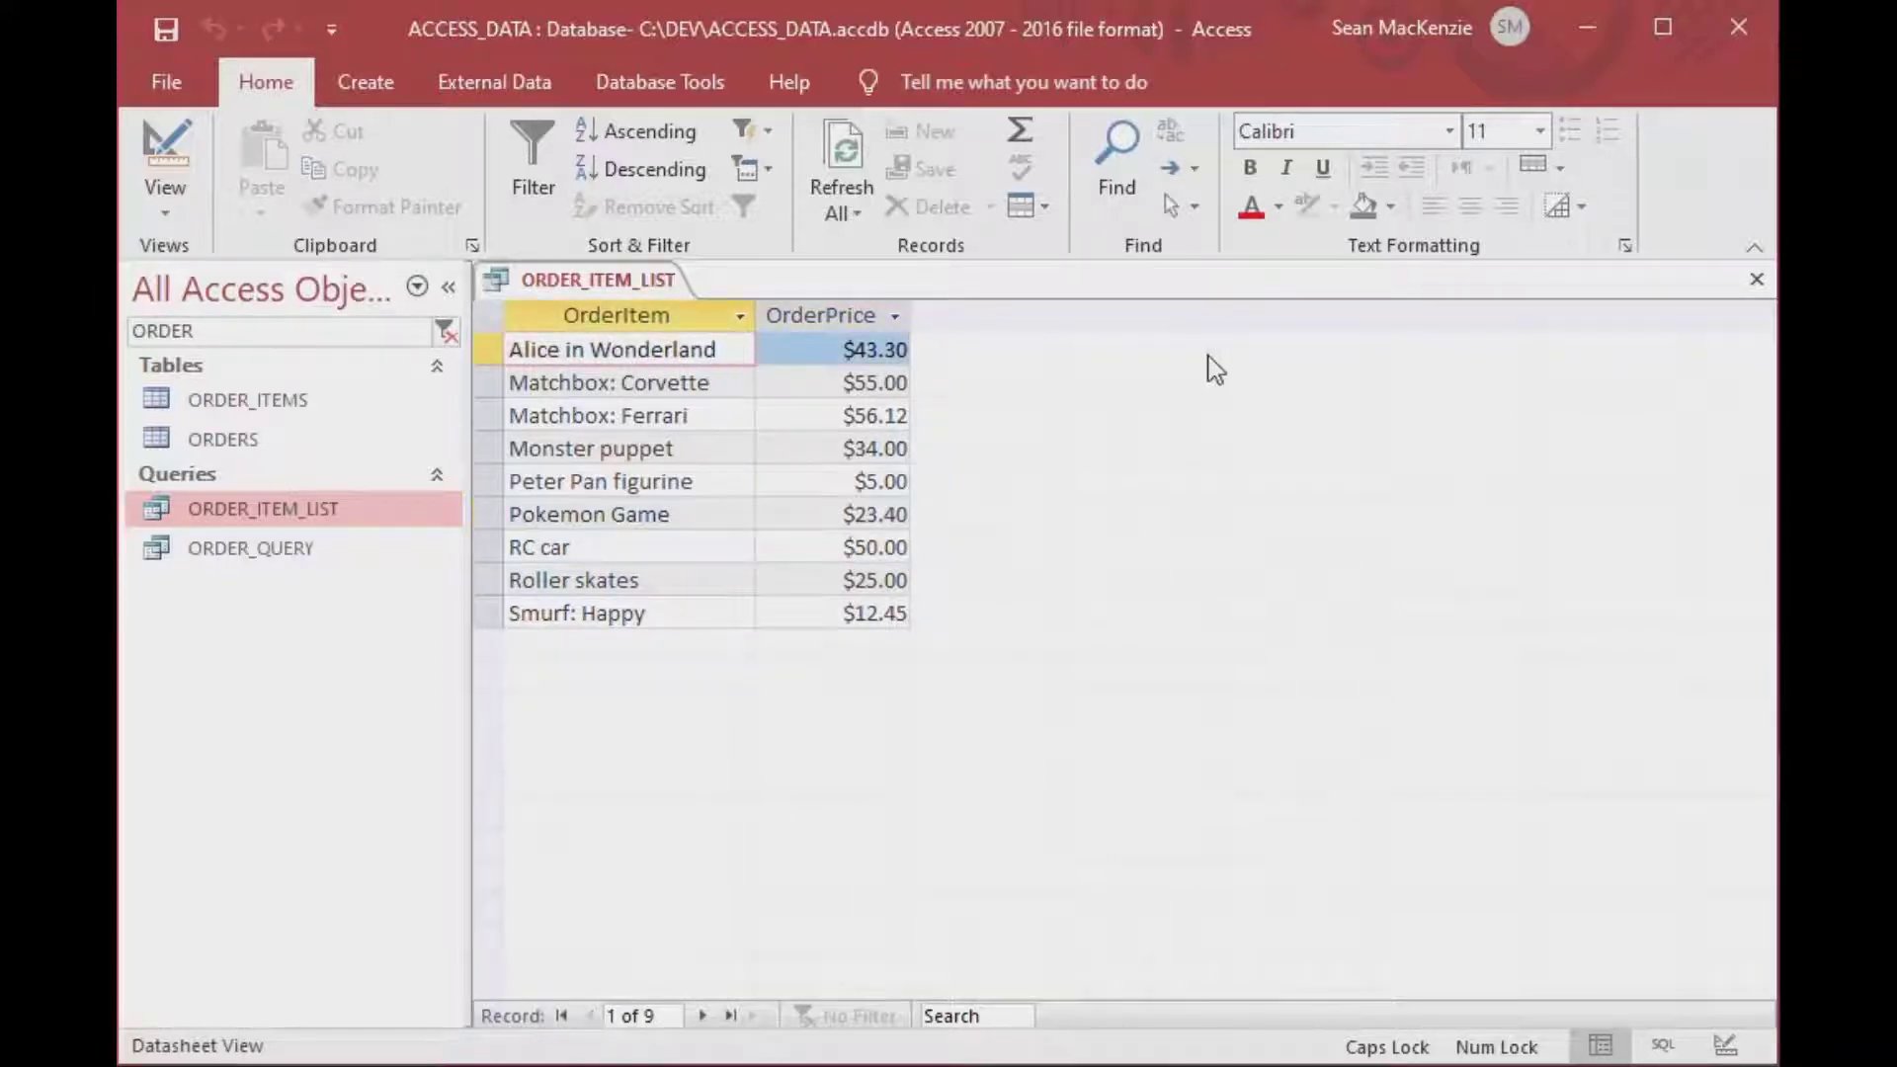
left_click(1755, 282)
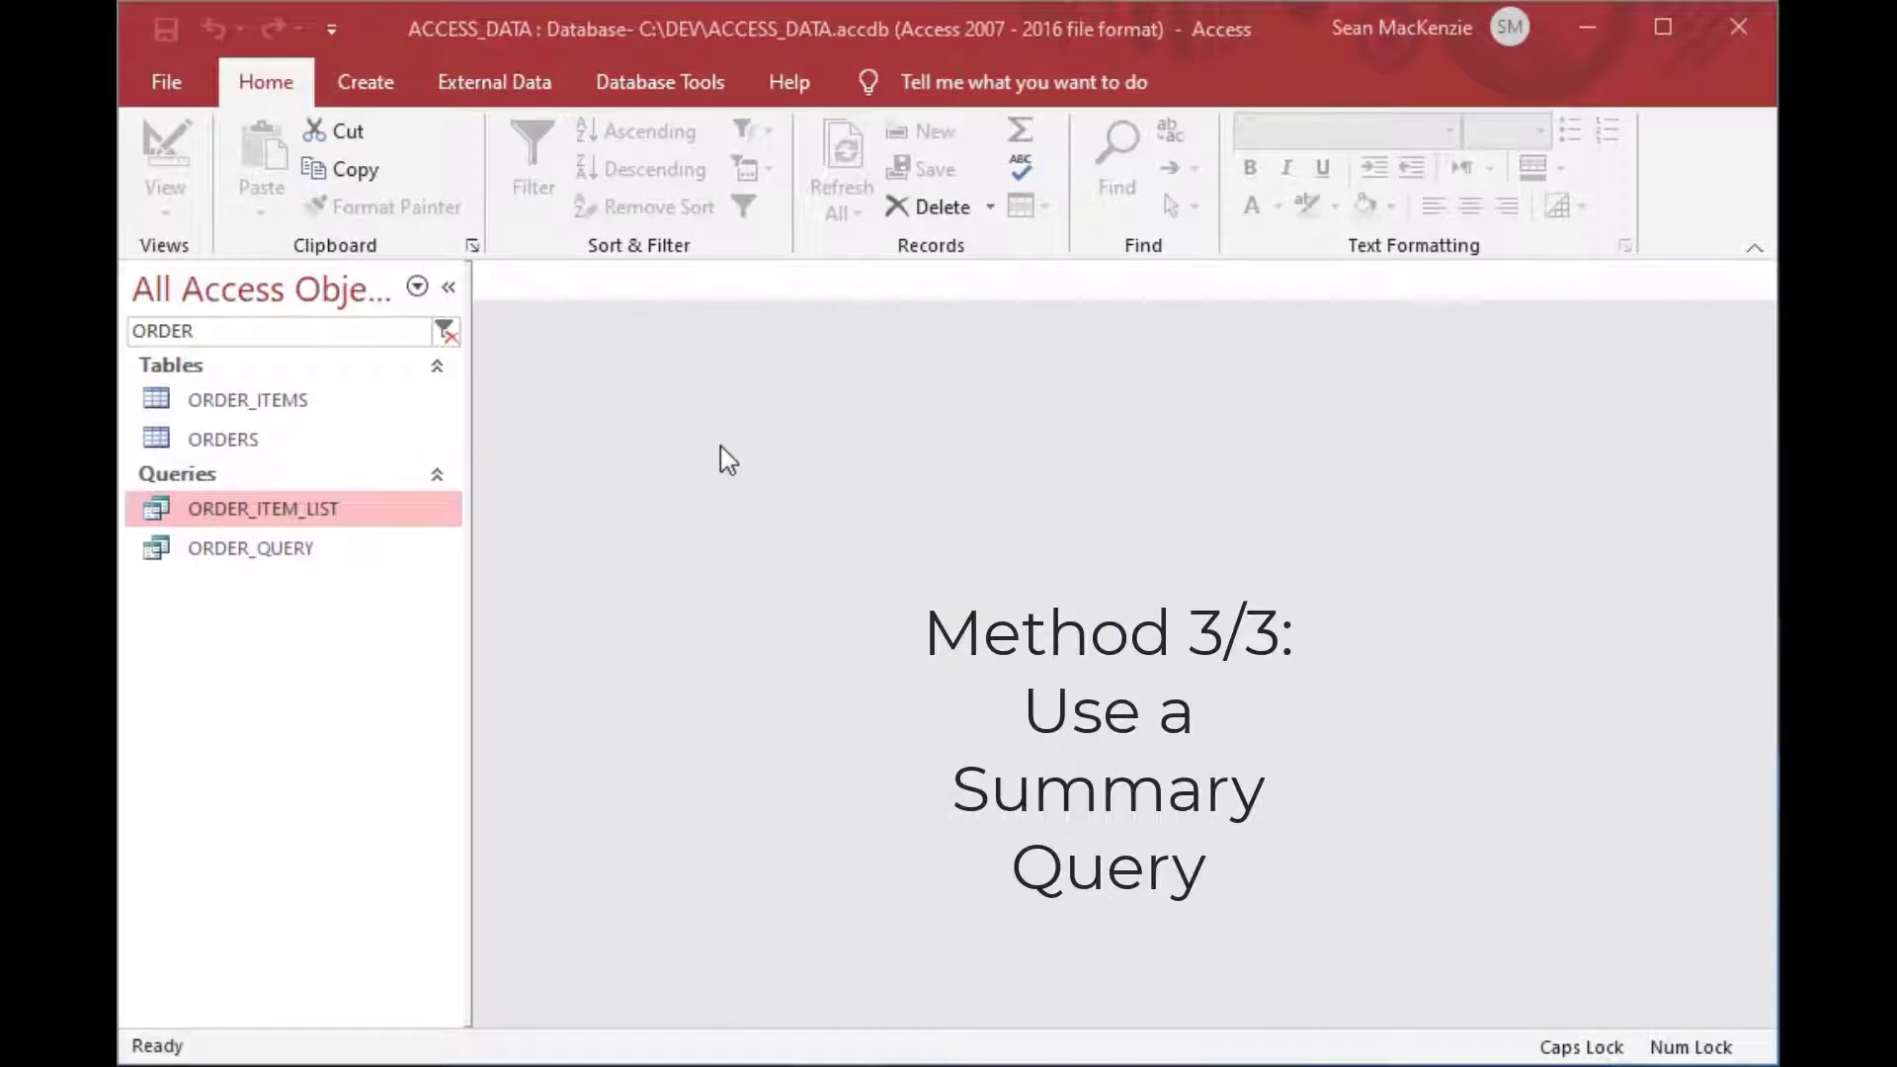
Create a new query in Design View with the ORDERS and ORDER_ITEMS tables as its sources.
left_click(365, 84)
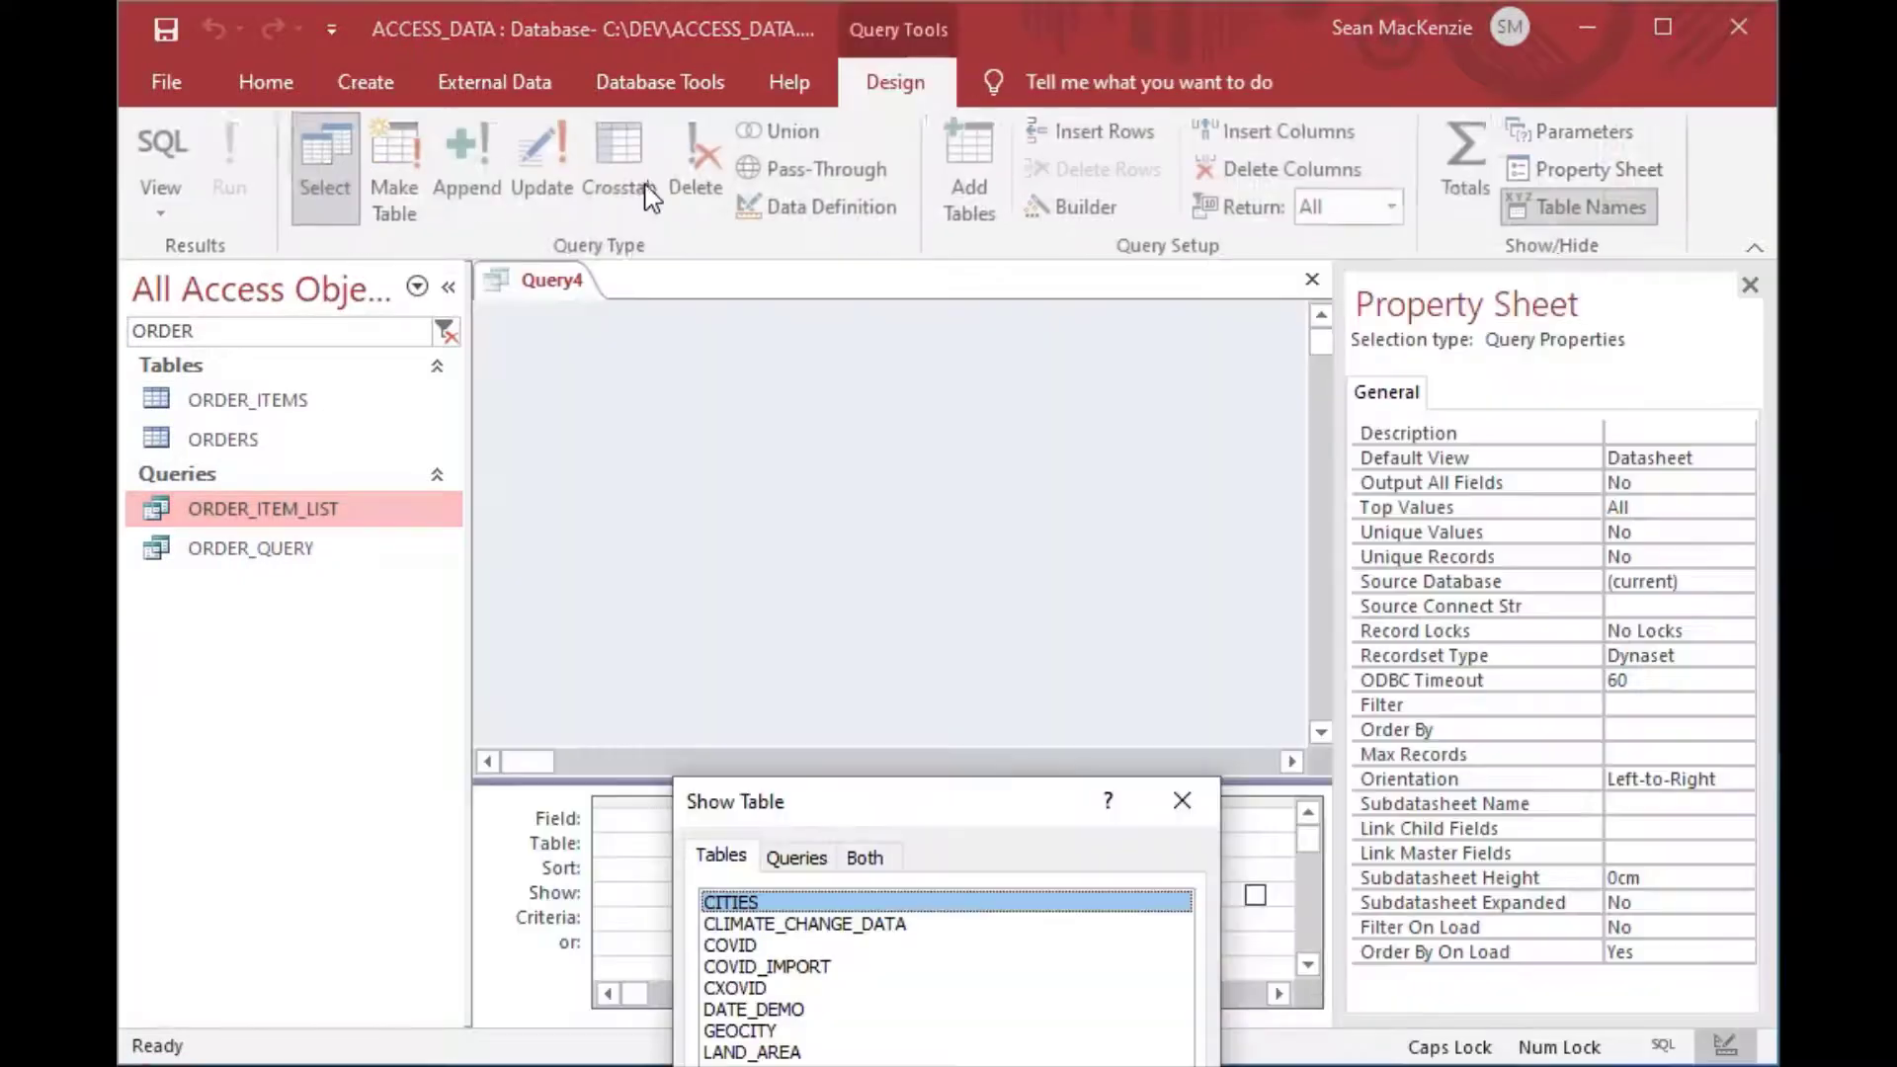
left_click(636, 188)
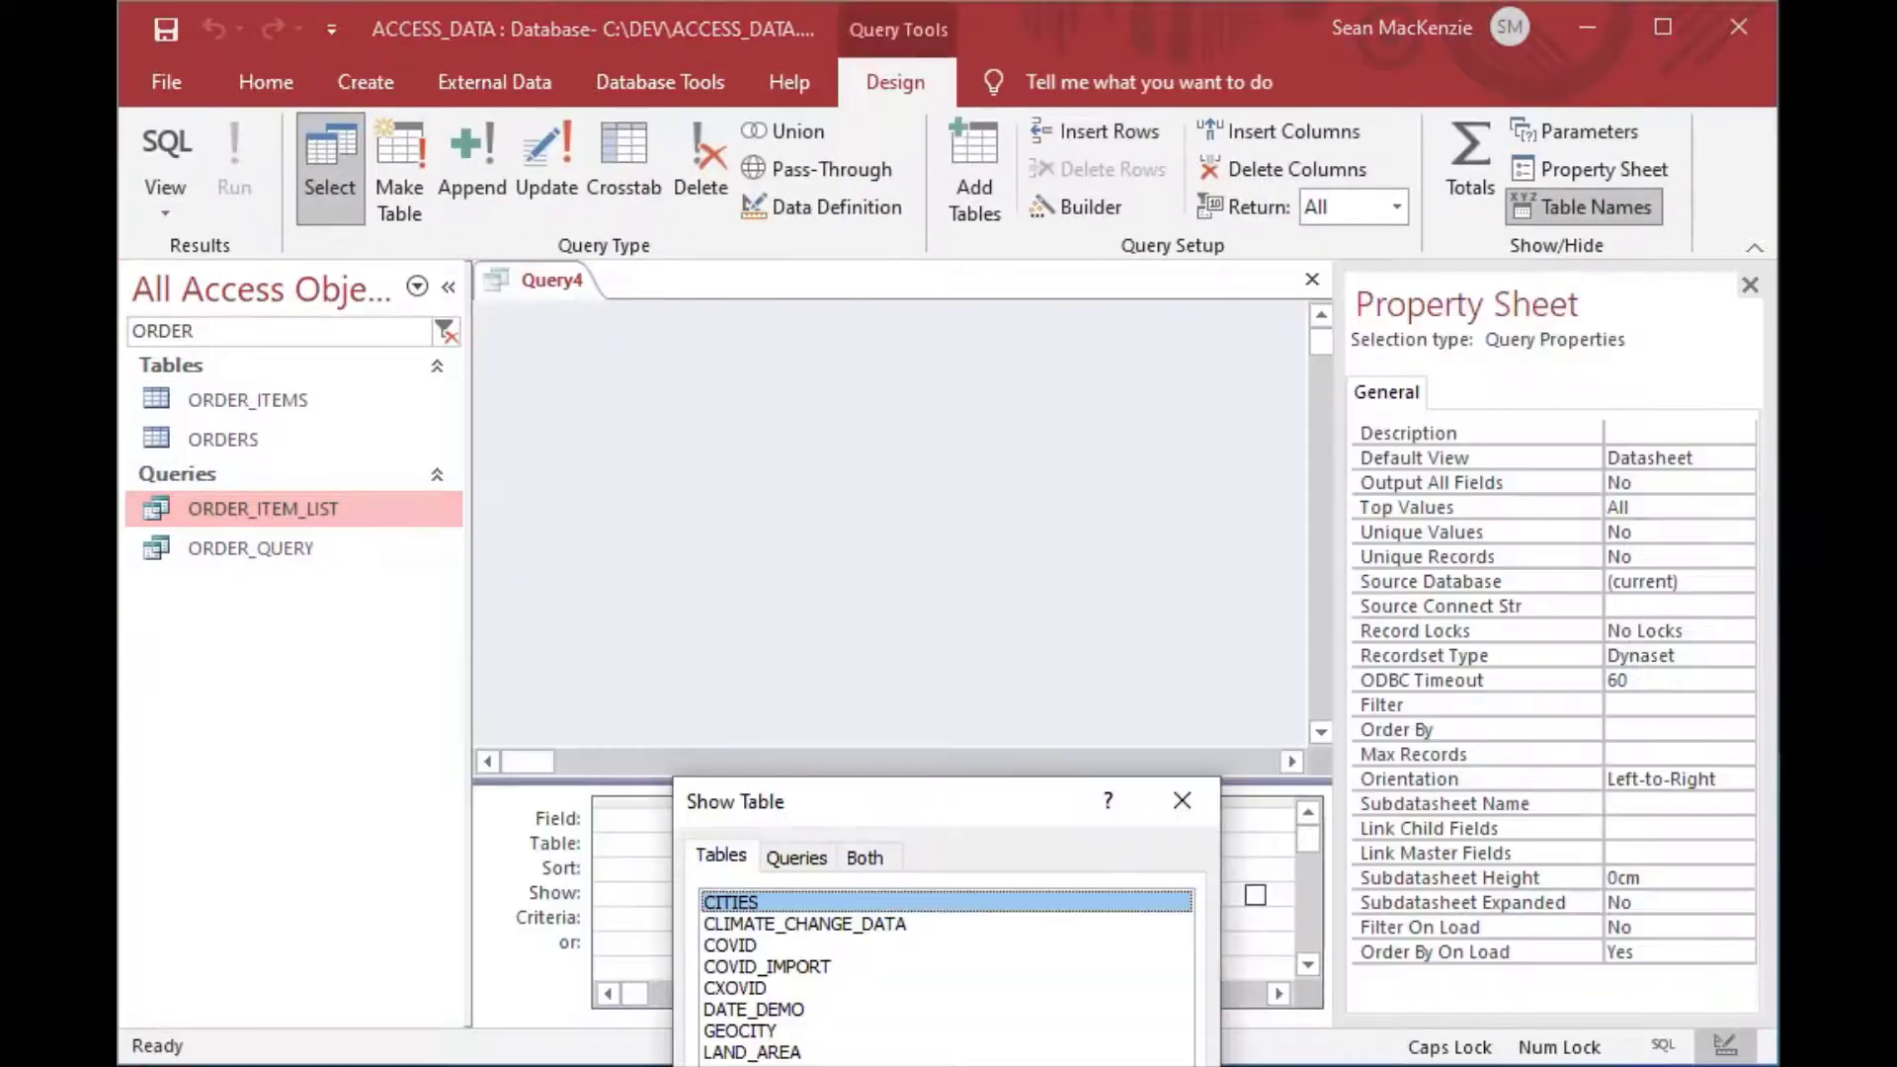
key("Escape")
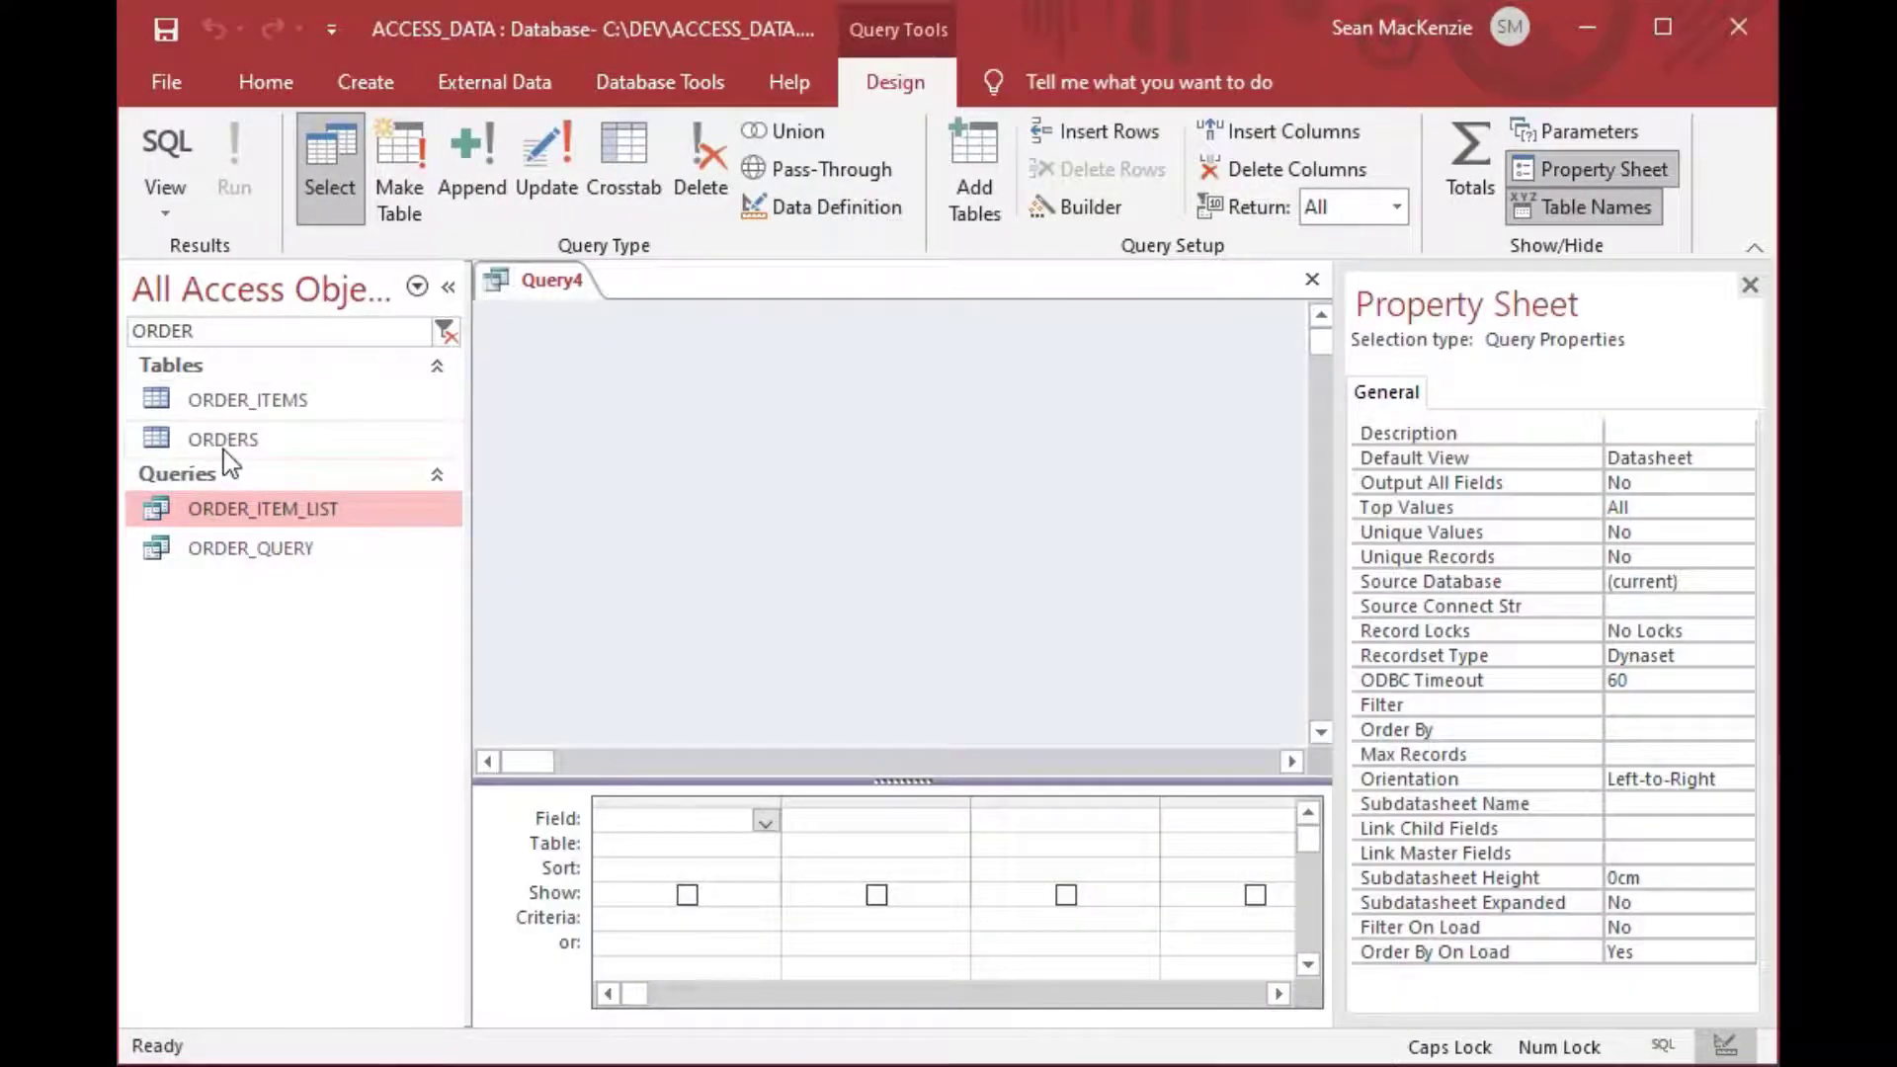
left_click_drag(209, 448, 643, 457)
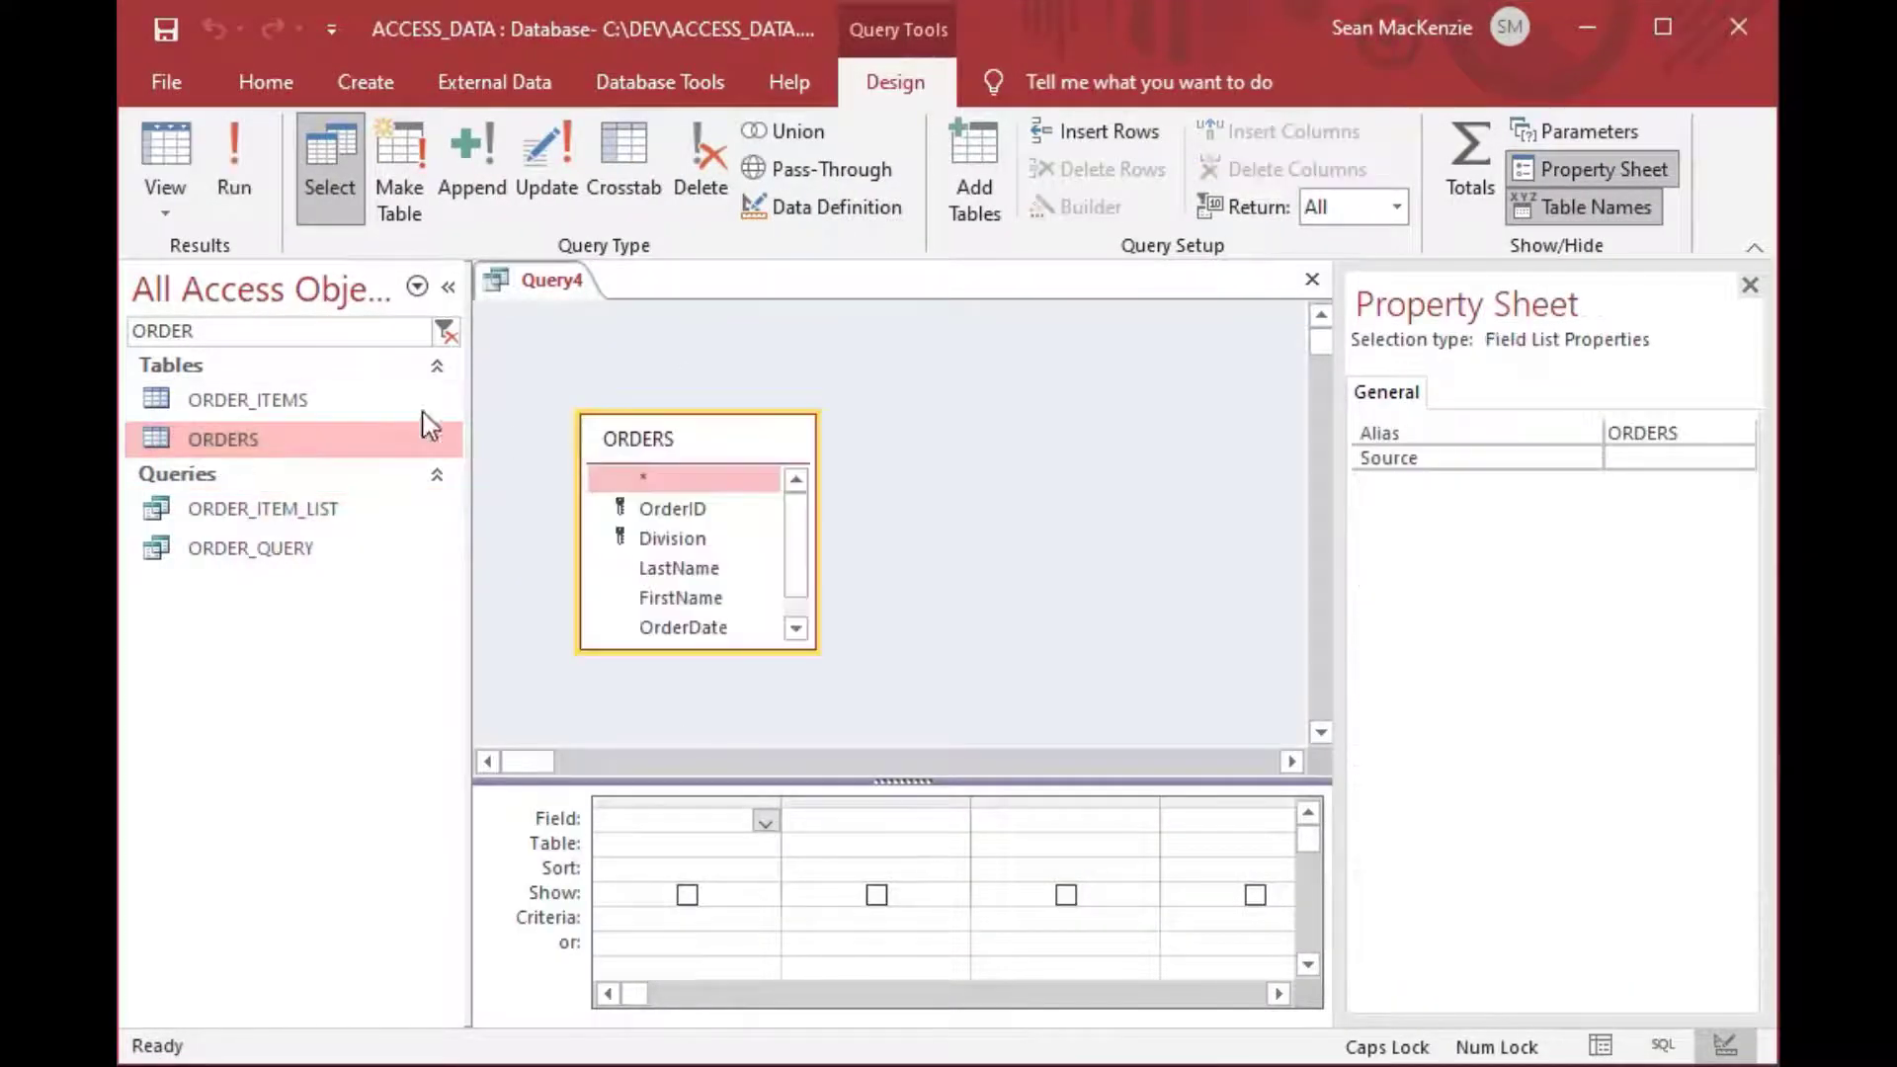
left_click_drag(252, 410, 976, 449)
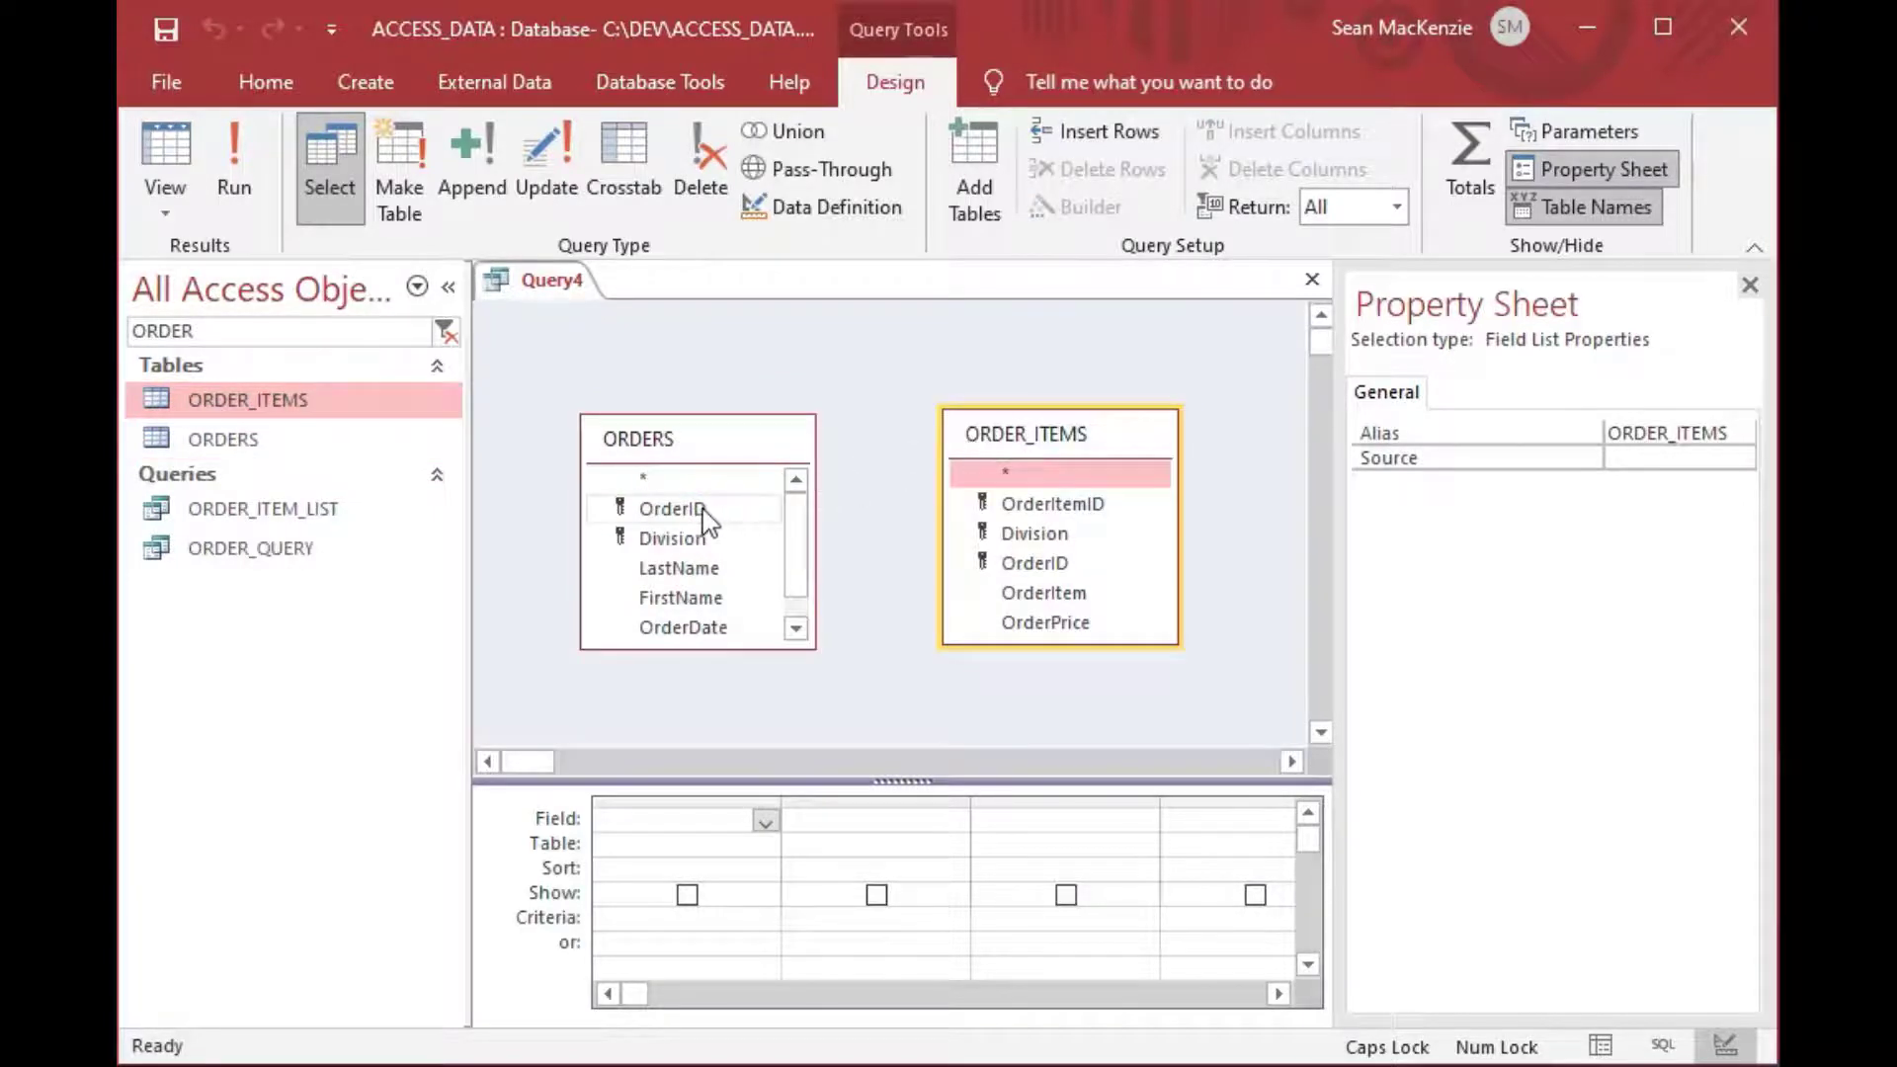
Join ORDERS to ORDER_ITEMS on both OrderID and Division, and rearrange the two tables in the query diagram.
left_click_drag(702, 508, 1006, 566)
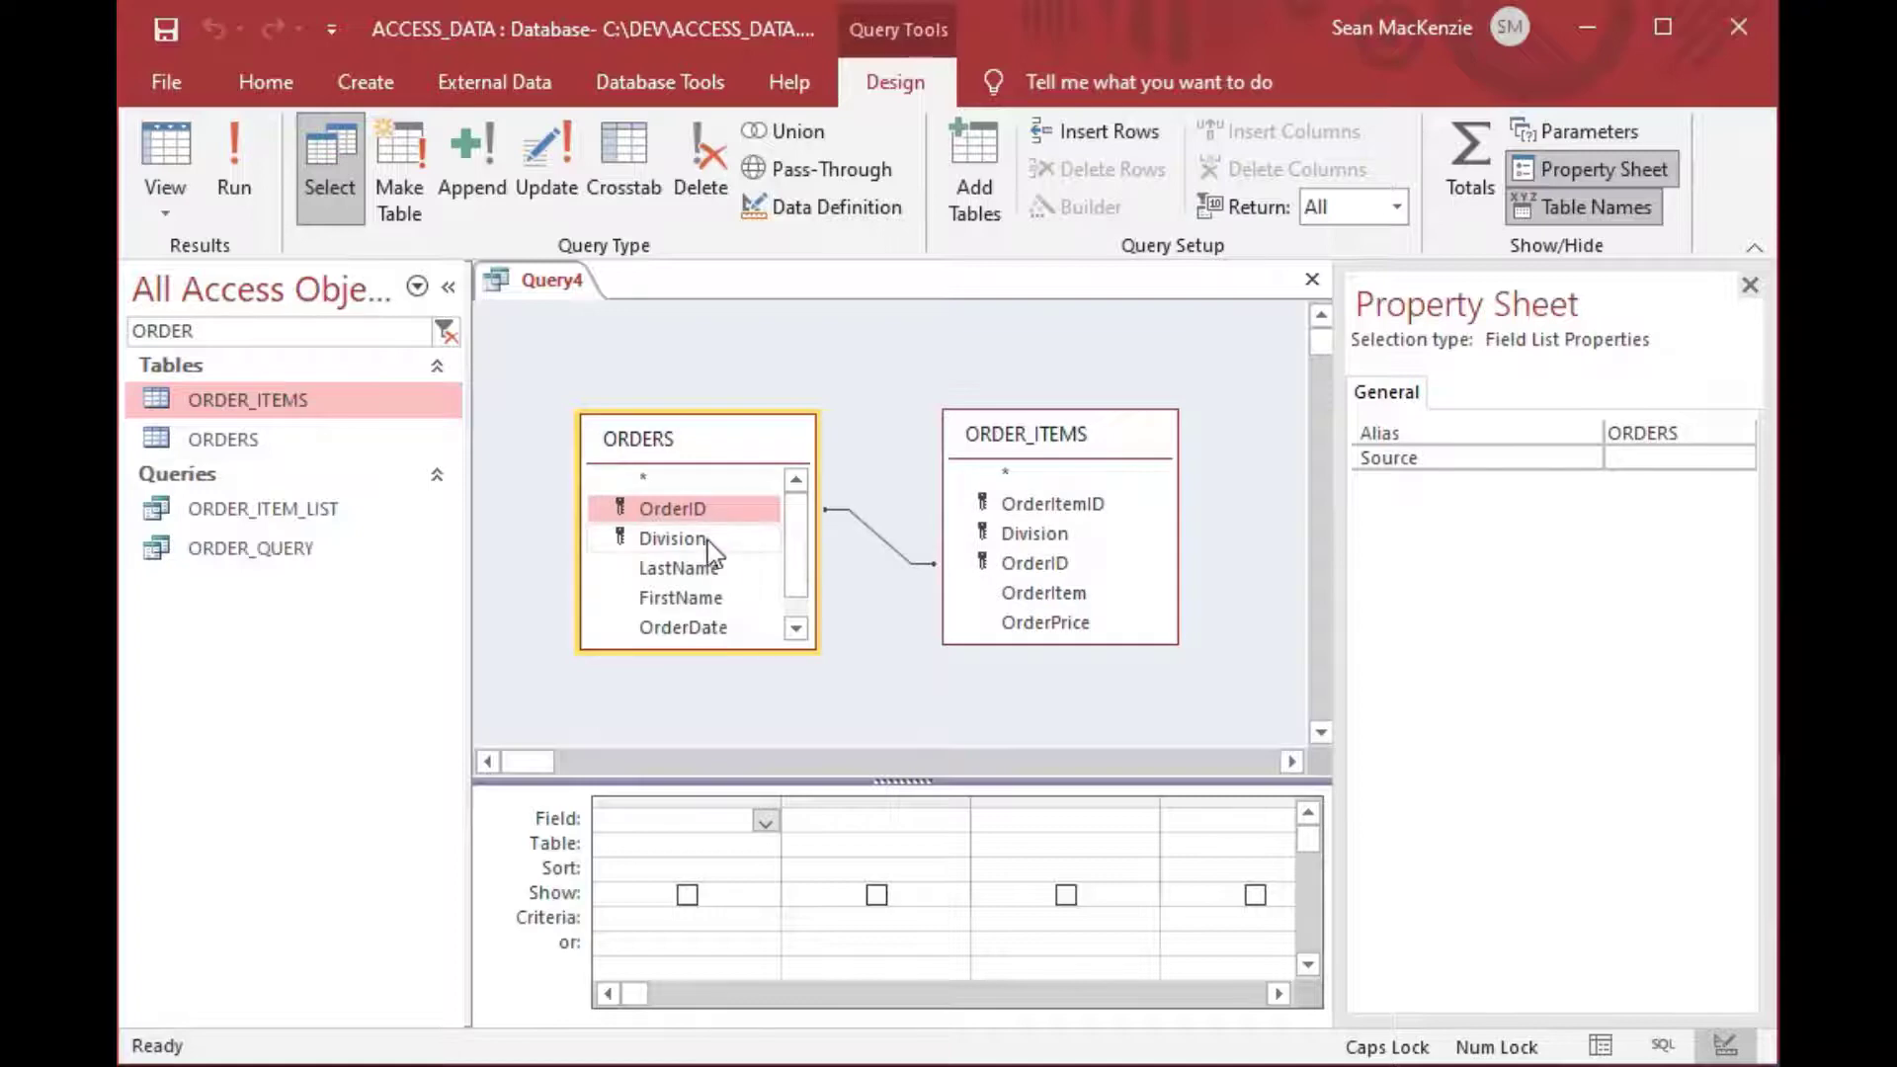
left_click_drag(678, 538, 1018, 541)
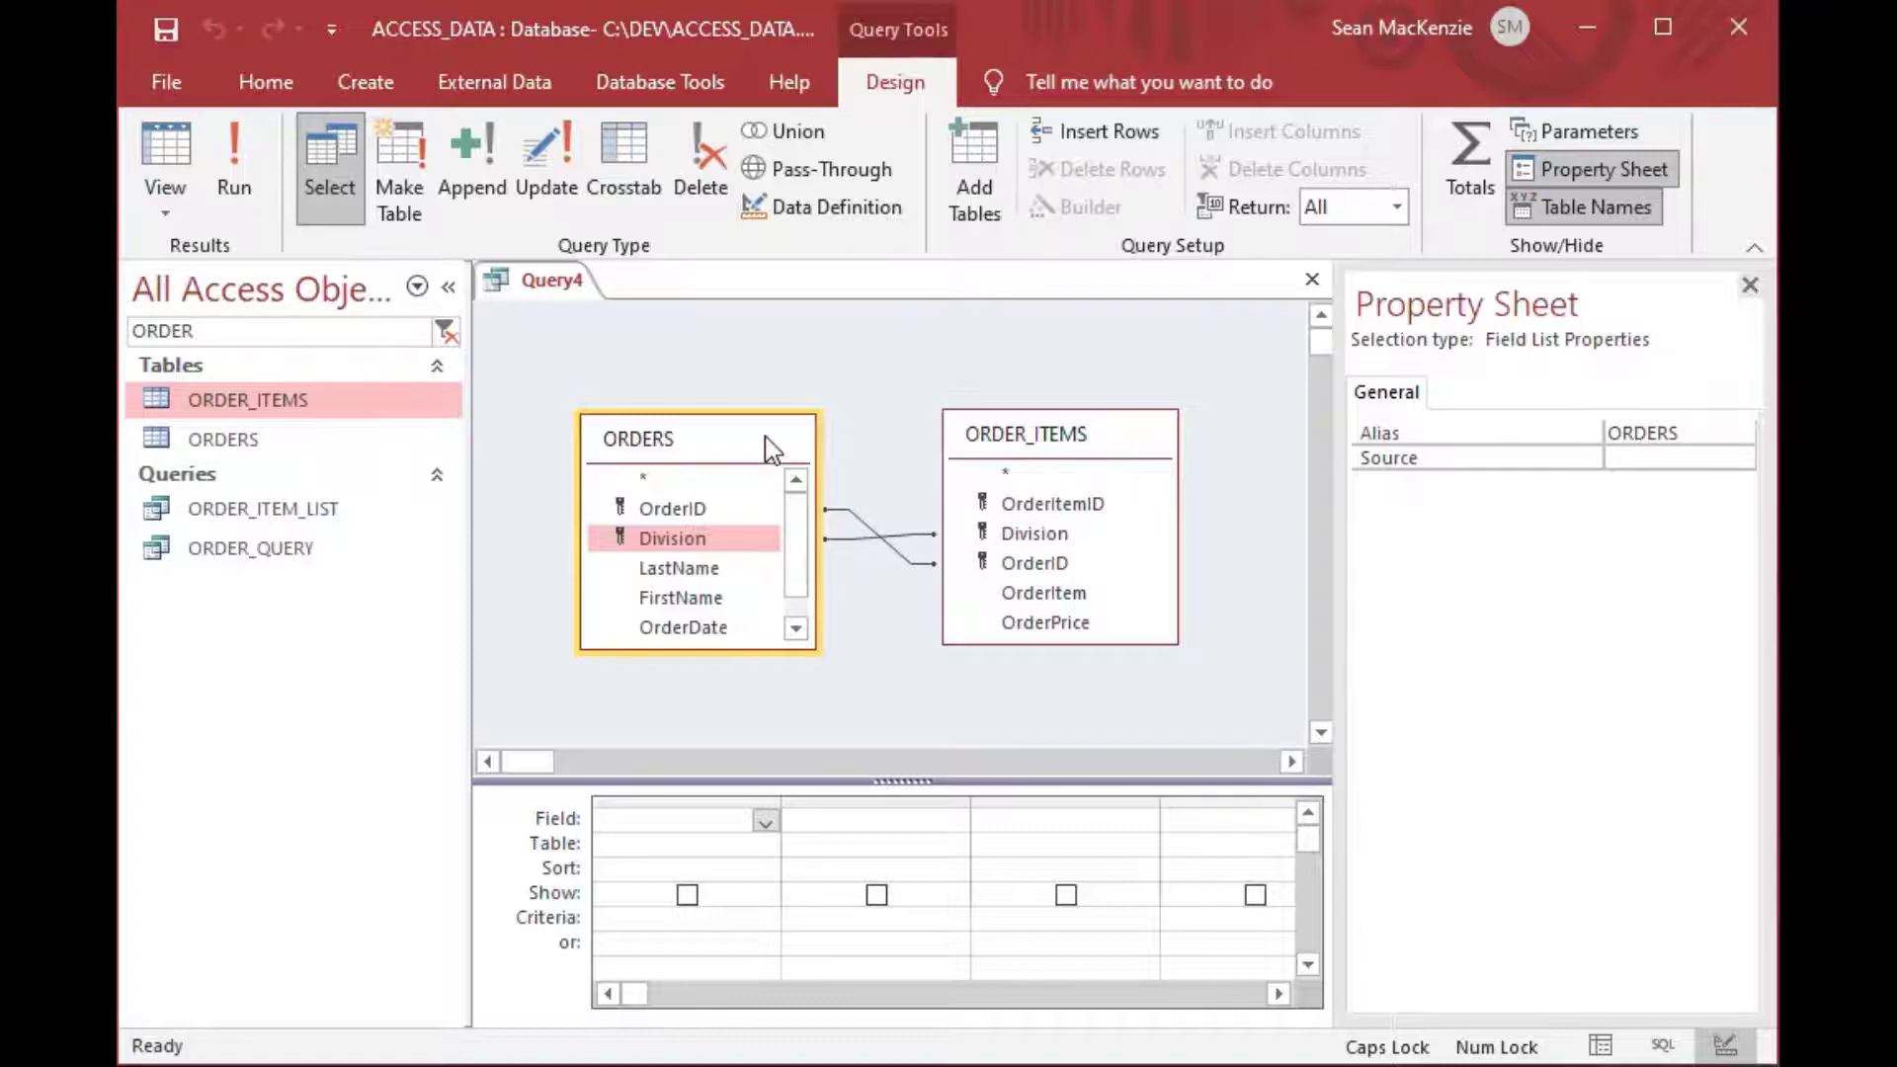
left_click_drag(766, 440, 722, 413)
left_click_drag(1042, 438, 1021, 410)
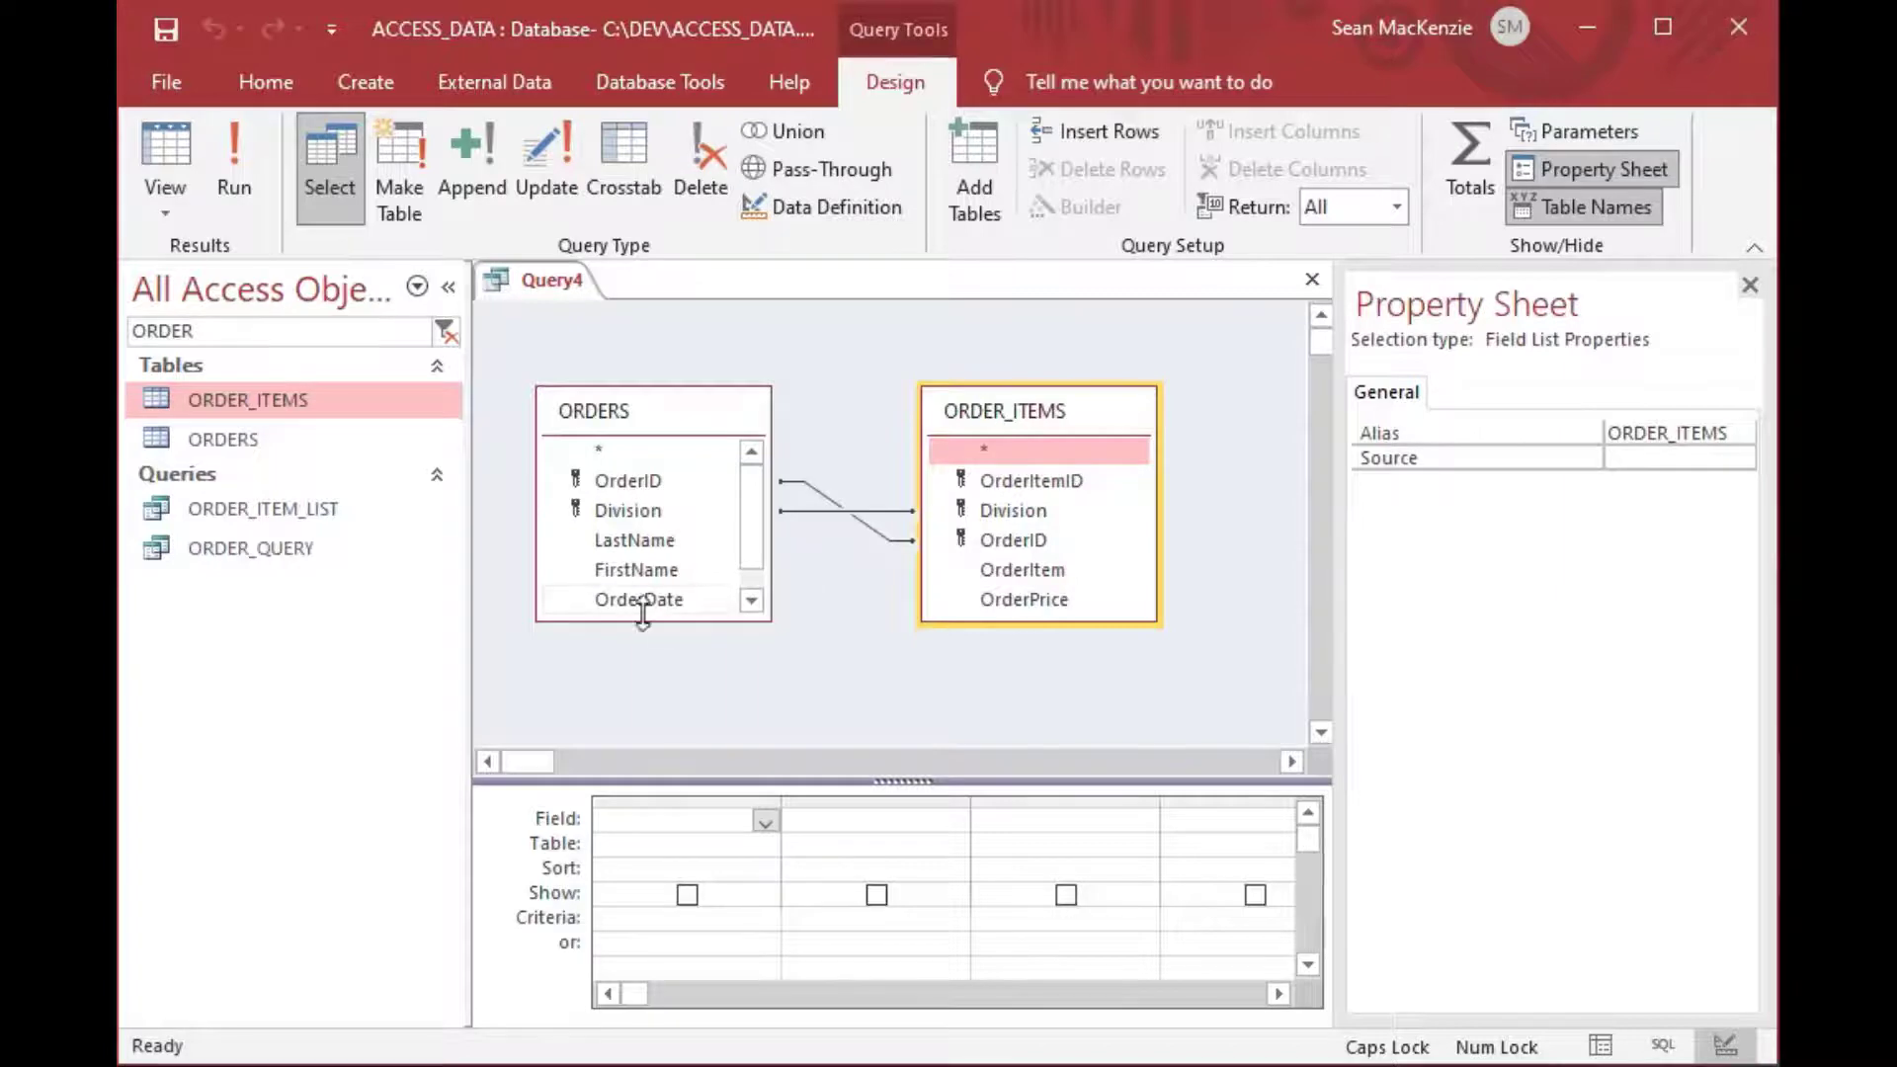
Add OrderItem from ORDER_ITEMS, OrderDate from ORDERS and OrderPrice from ORDER_ITEMS to the query grid, in that order.
double_click(1000, 571)
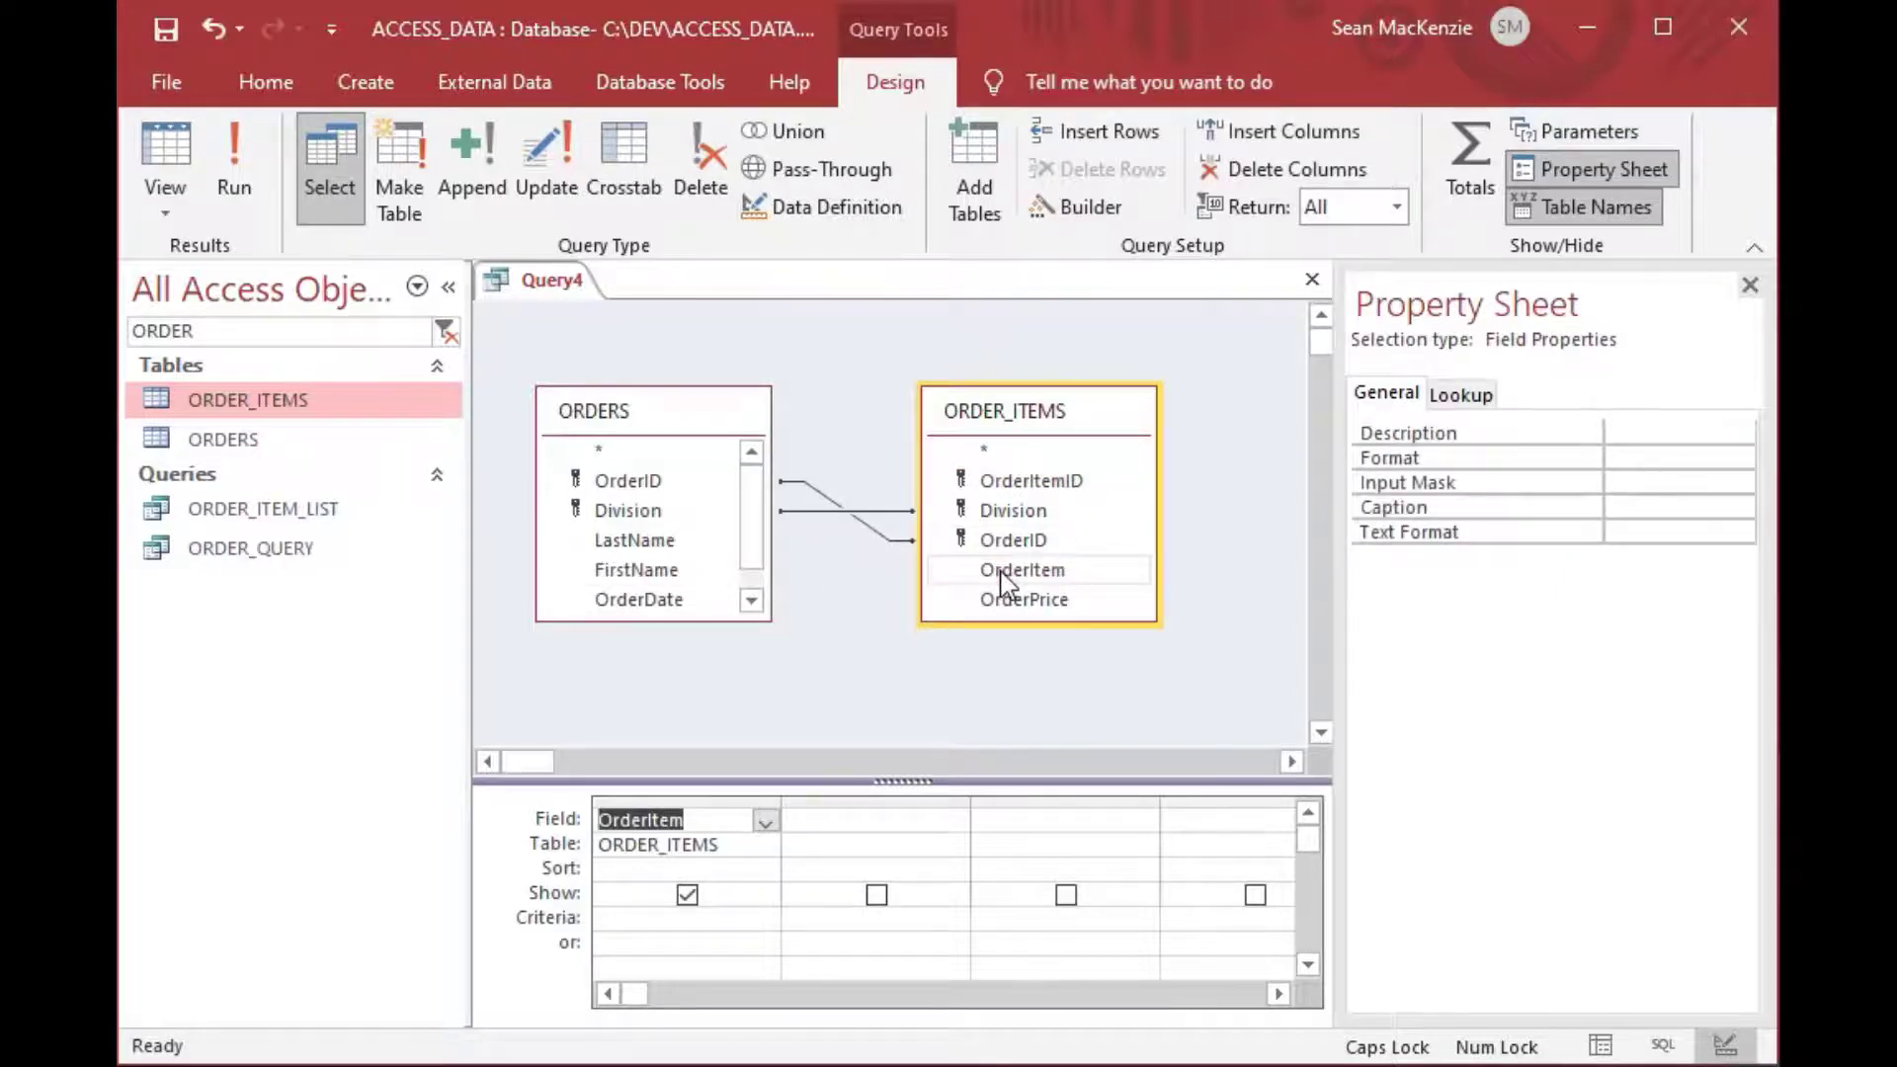
double_click(646, 598)
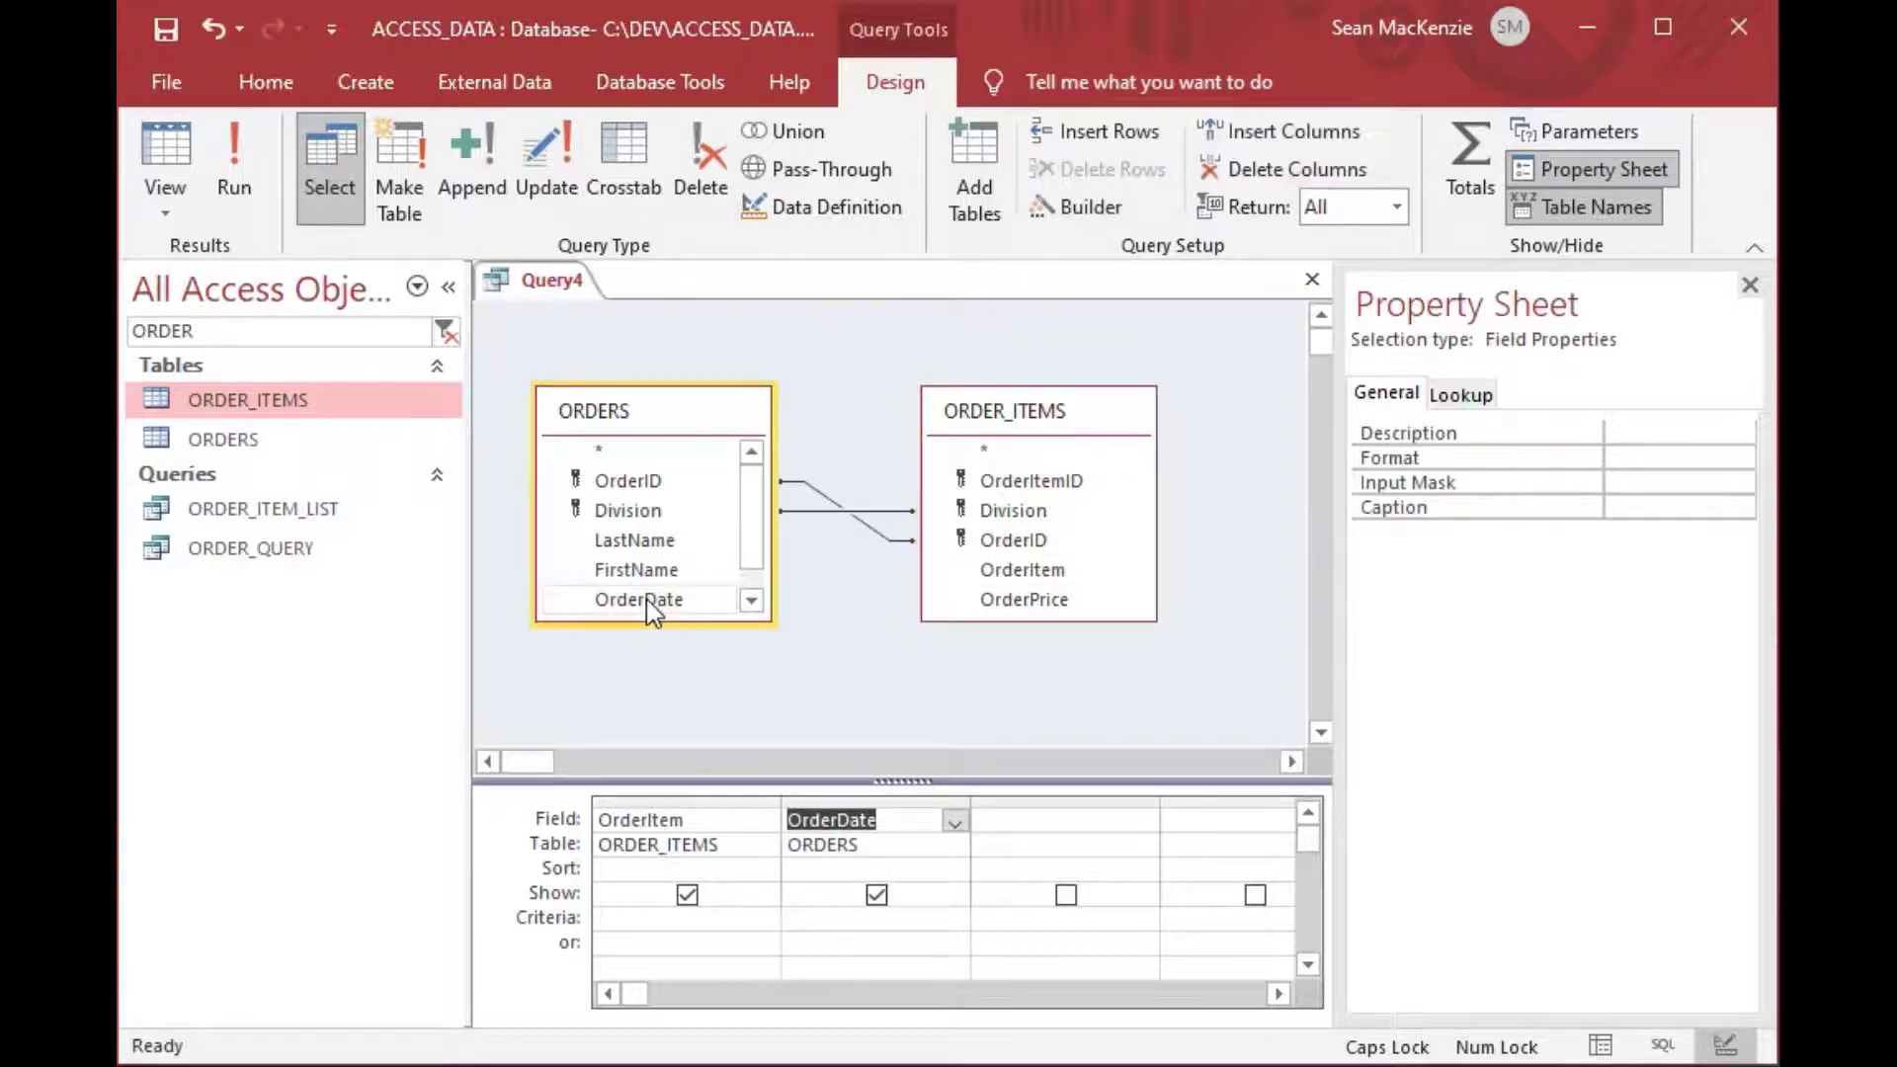
double_click(1050, 603)
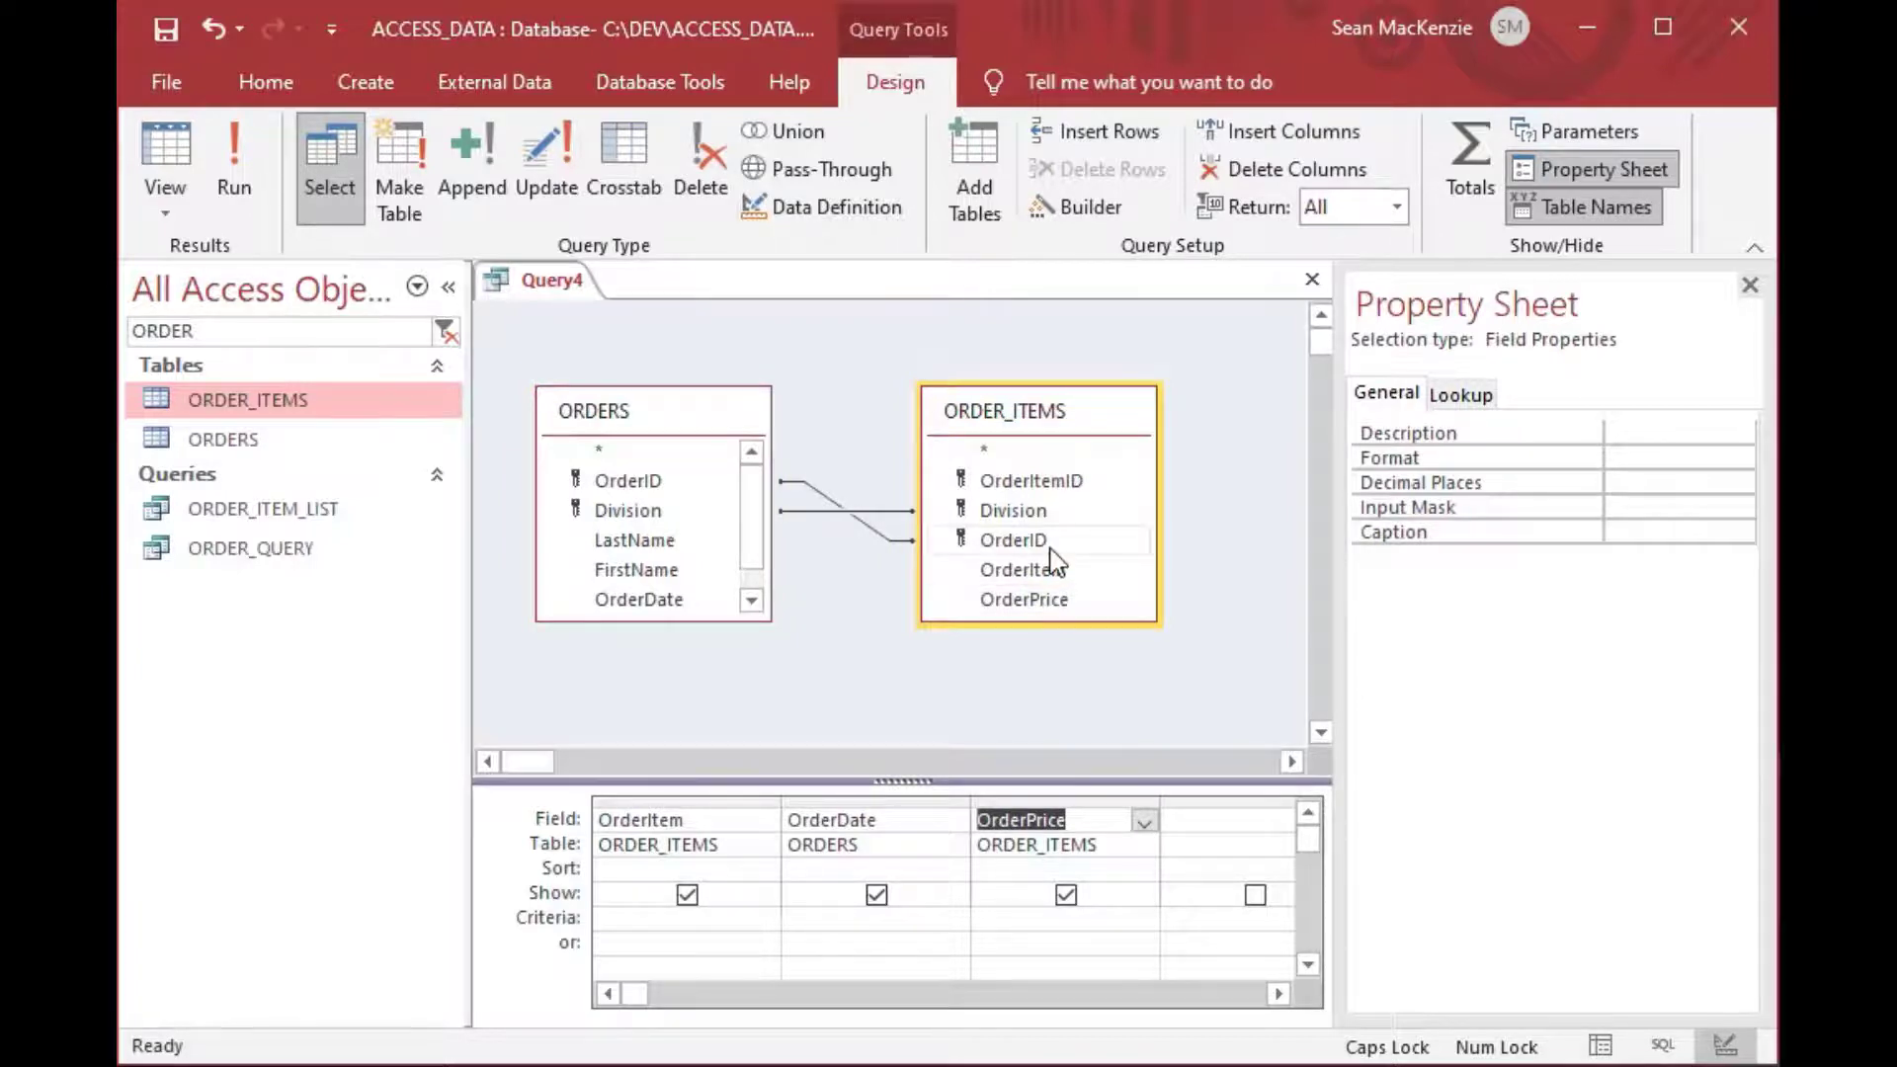
Save the new query as ORDER_ITEM_SUMMARY.
key("ctrl+s")
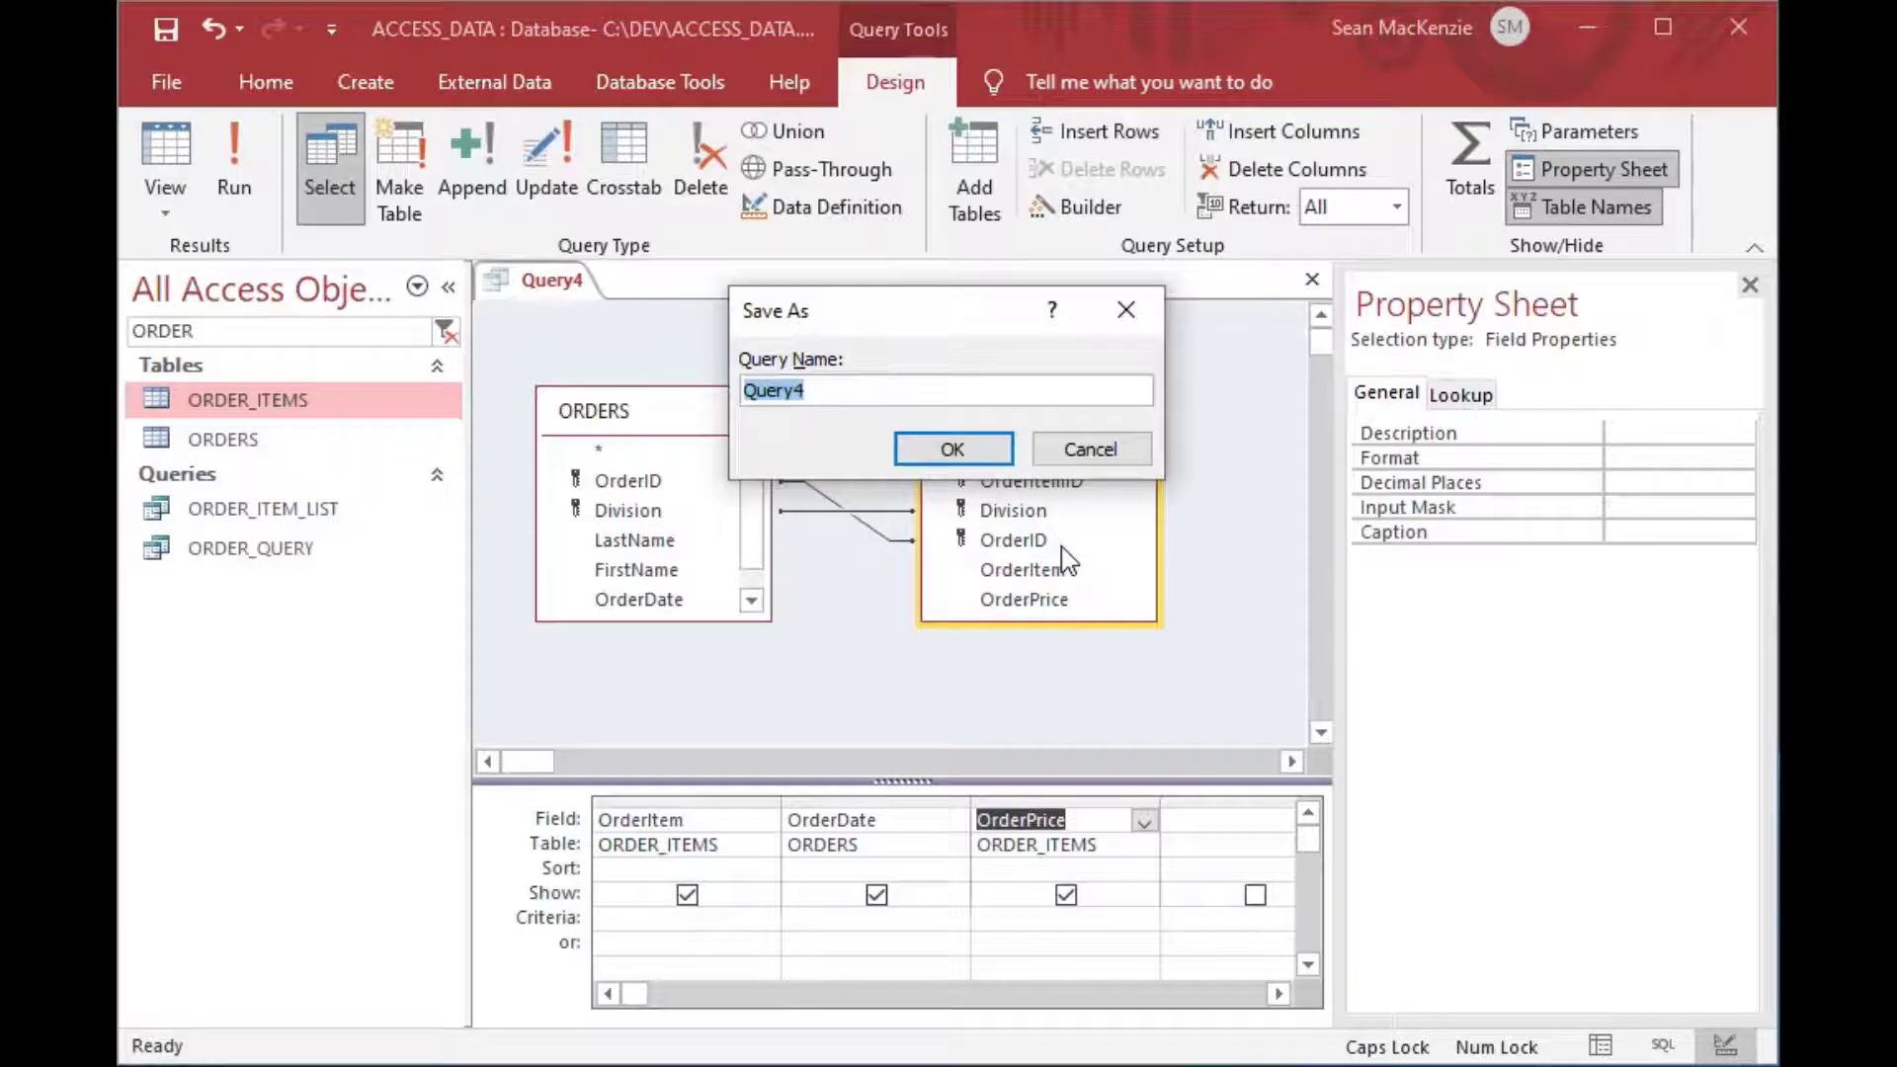
type("ORDER_ITEM")
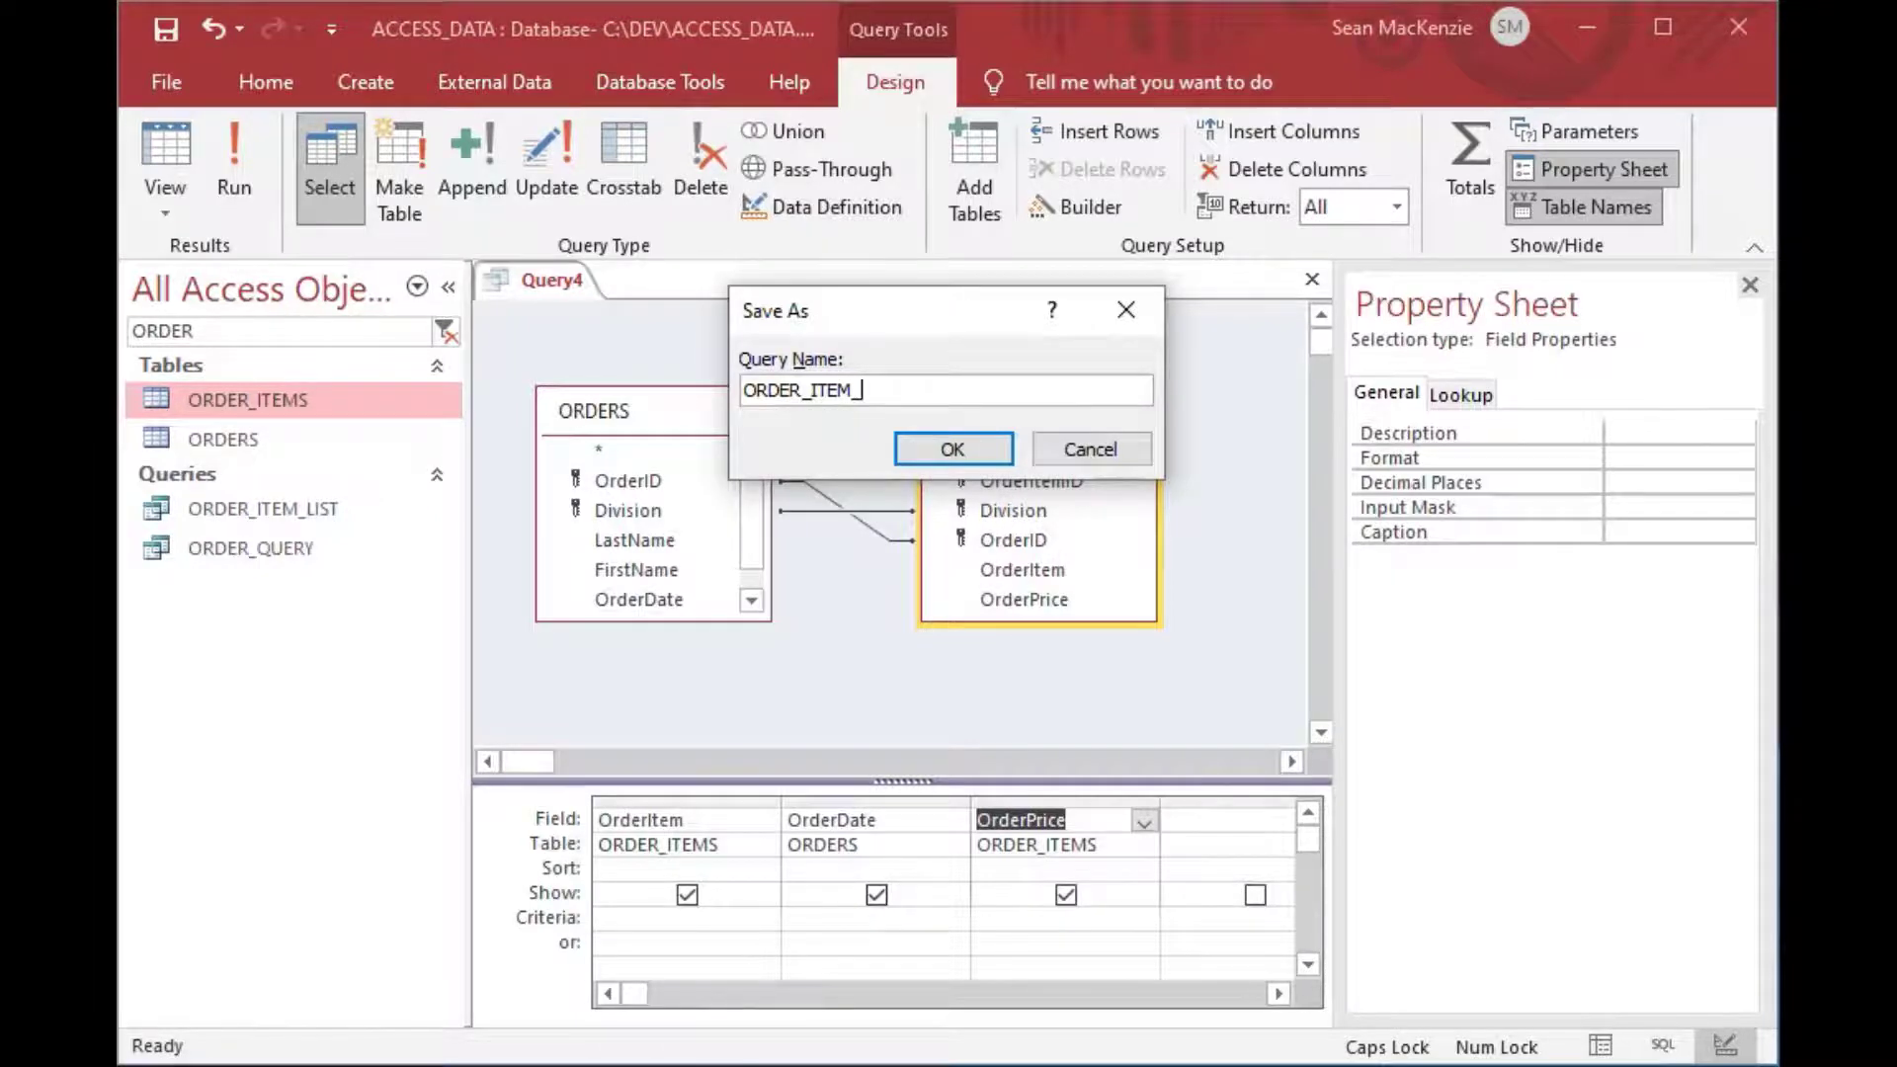
type("_SUMMARY")
key("Return")
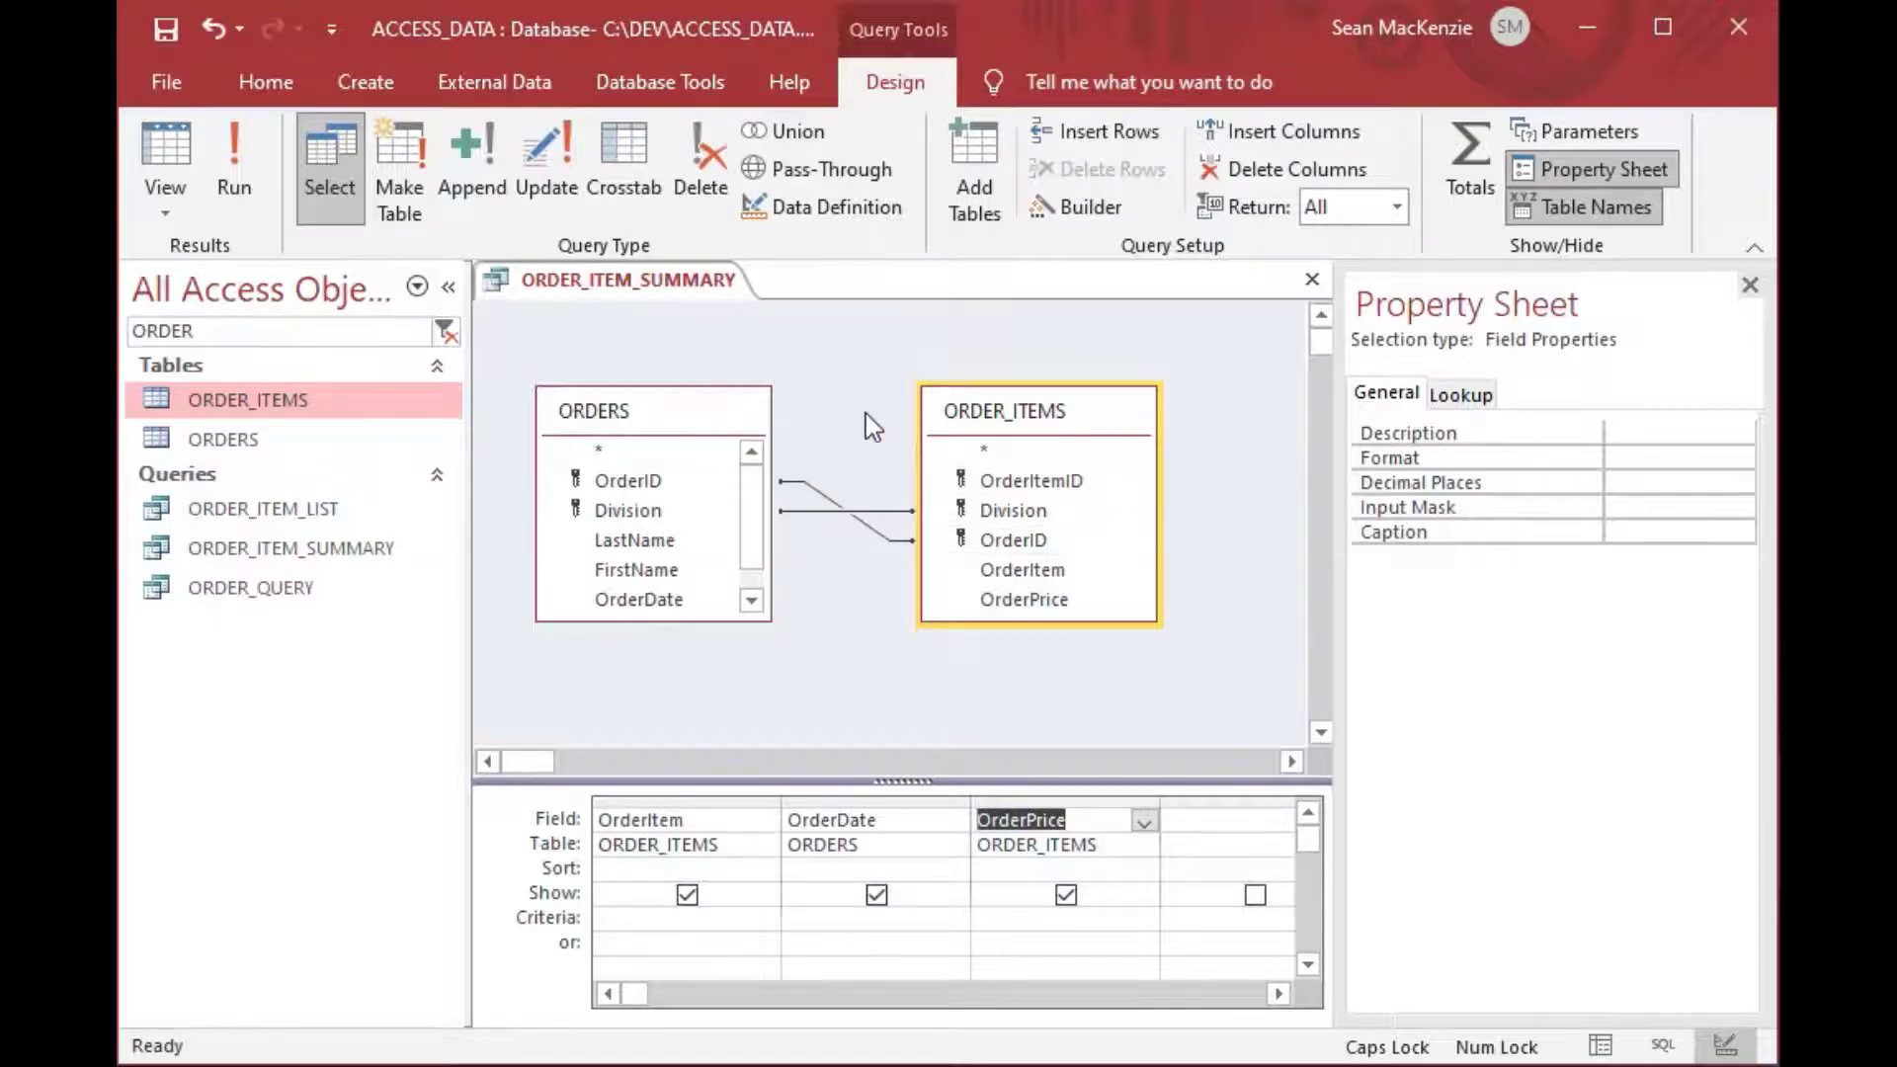
Preview the query results, return to the design, and sort the OrderItem field in ascending order.
left_click(171, 156)
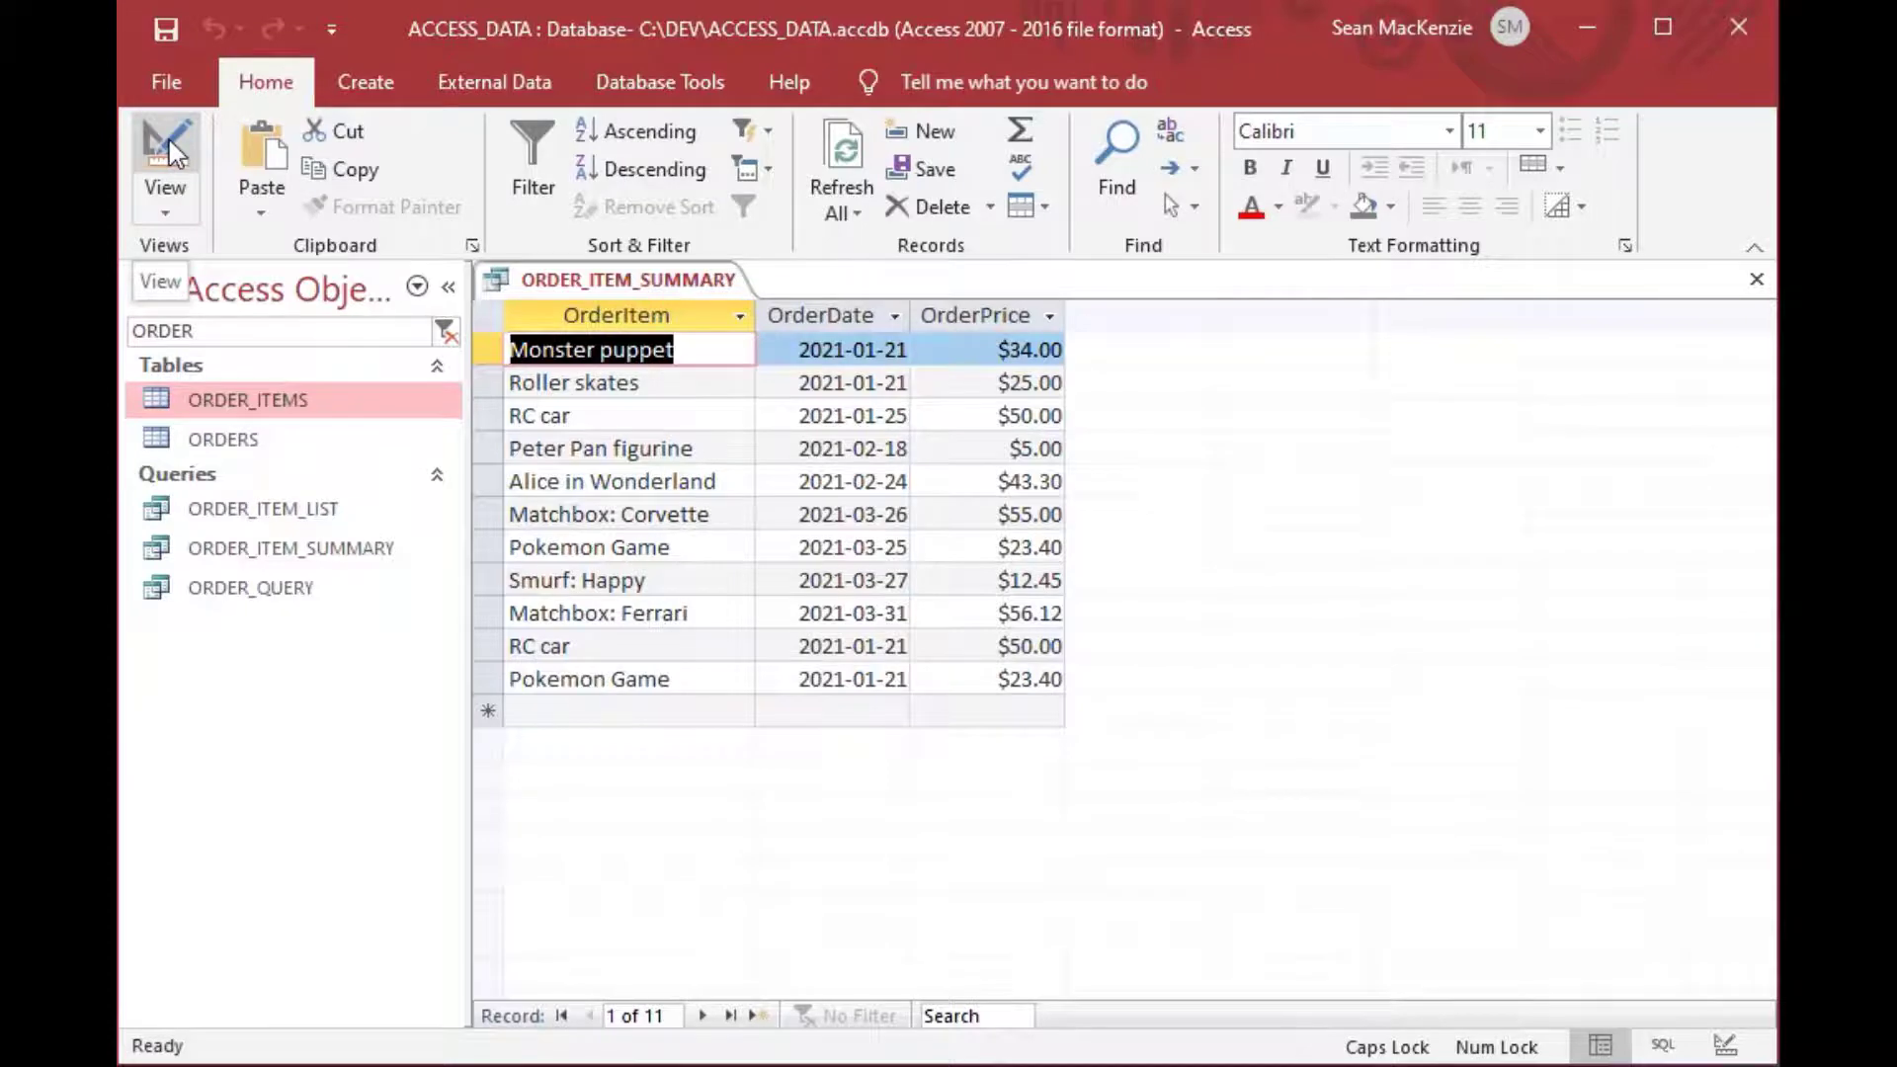
left_click(171, 156)
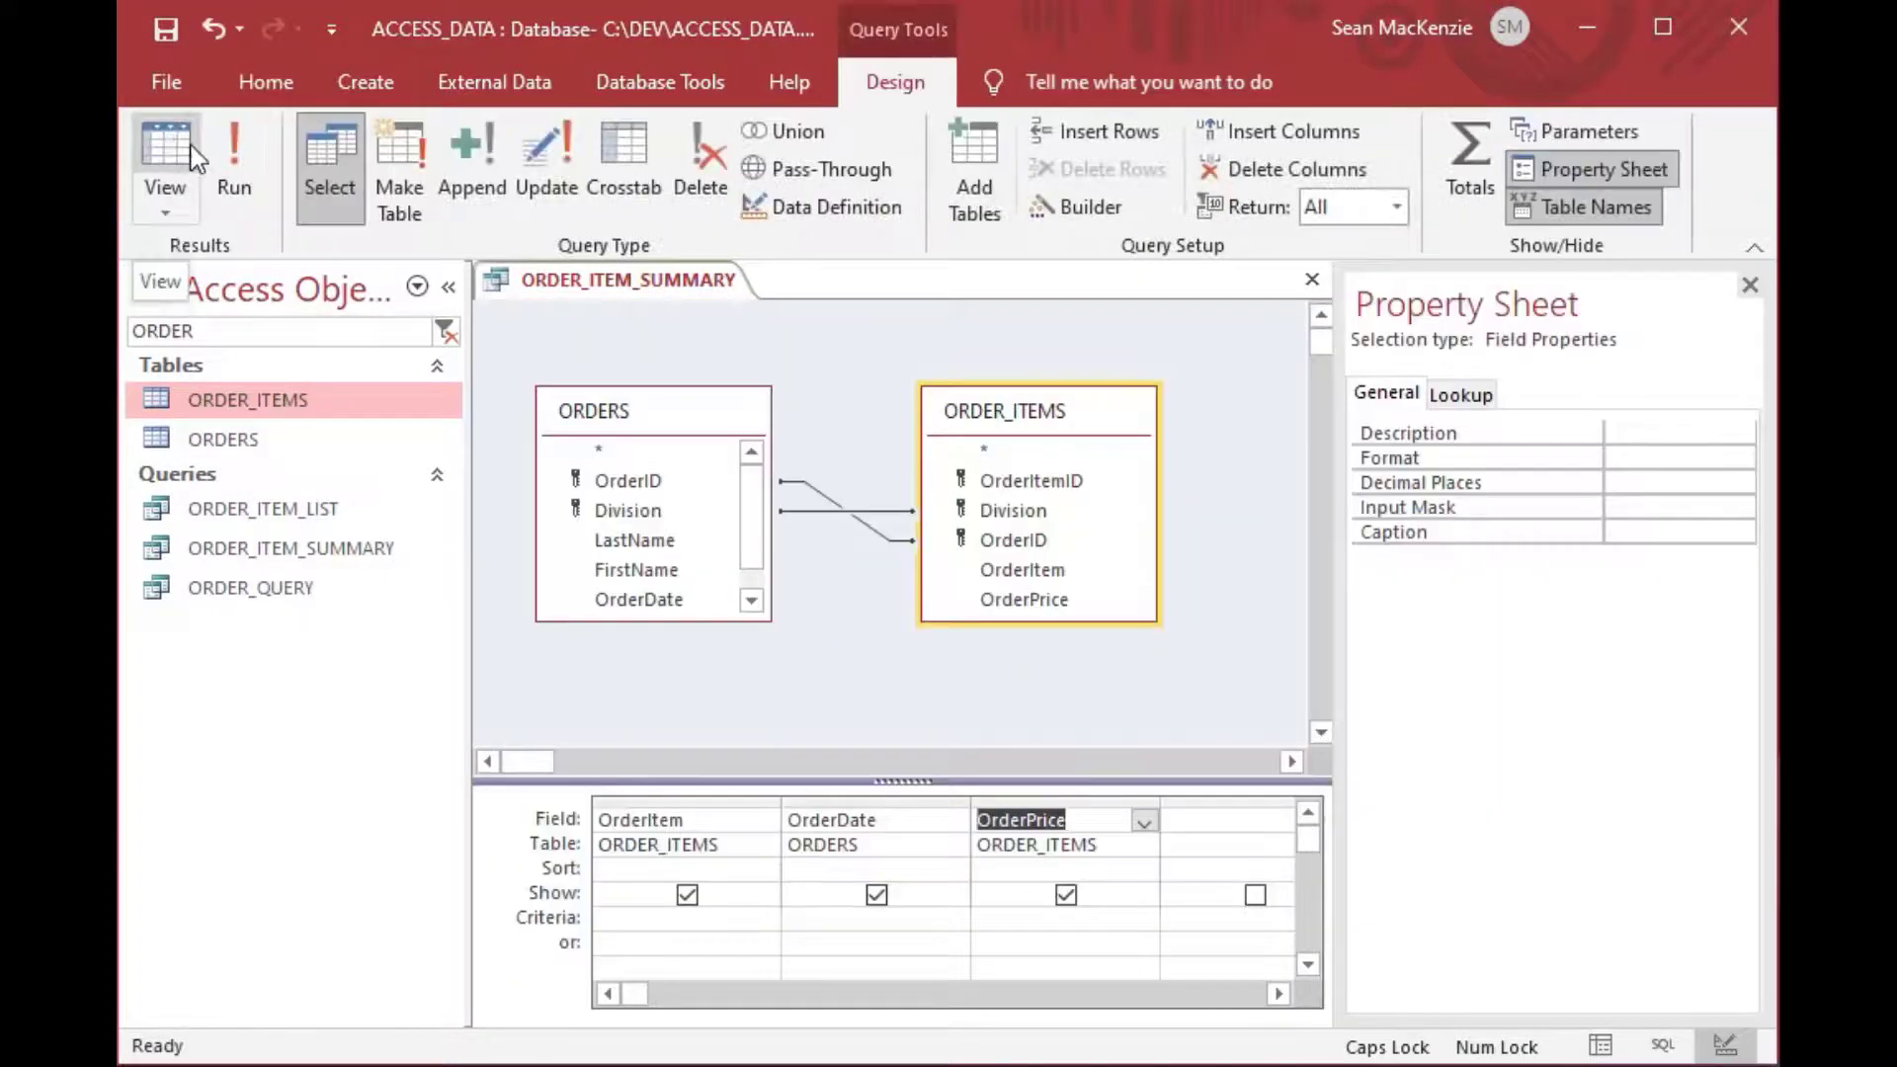
left_click(708, 870)
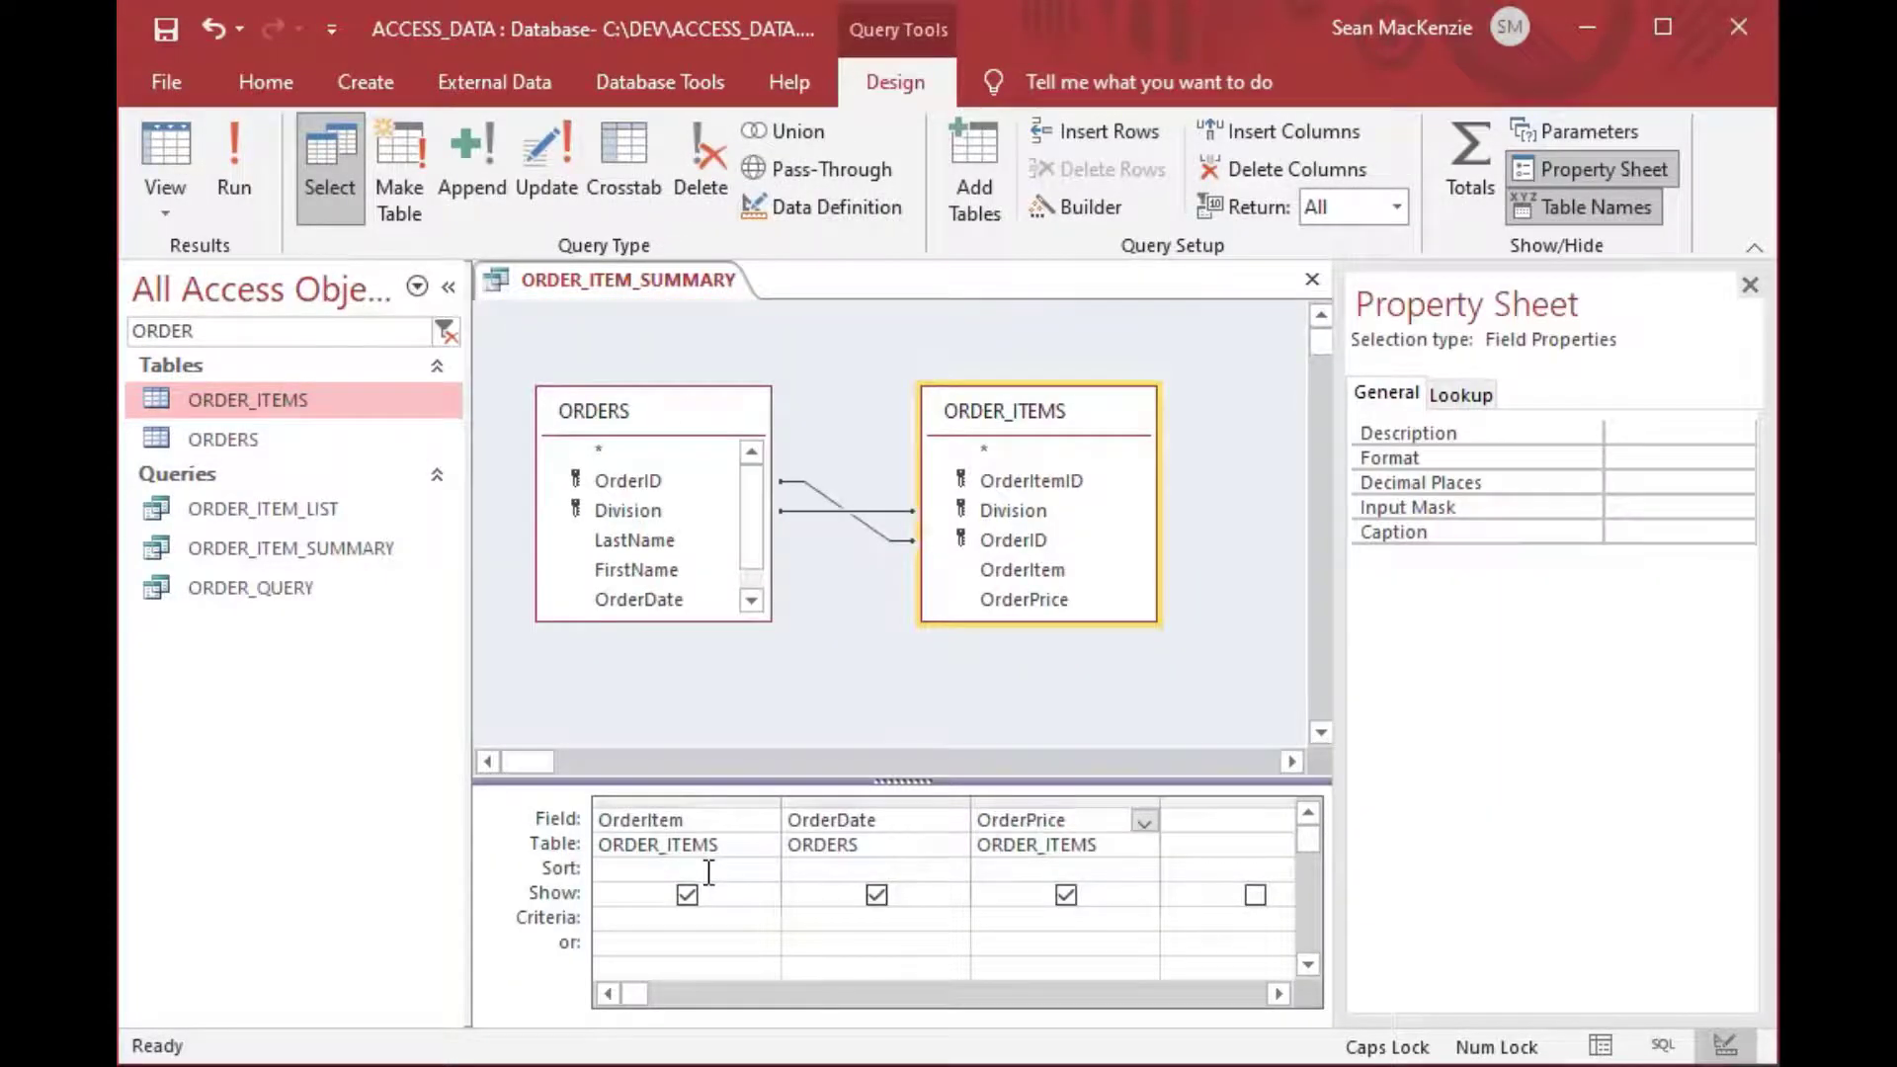
type("a")
key("Tab")
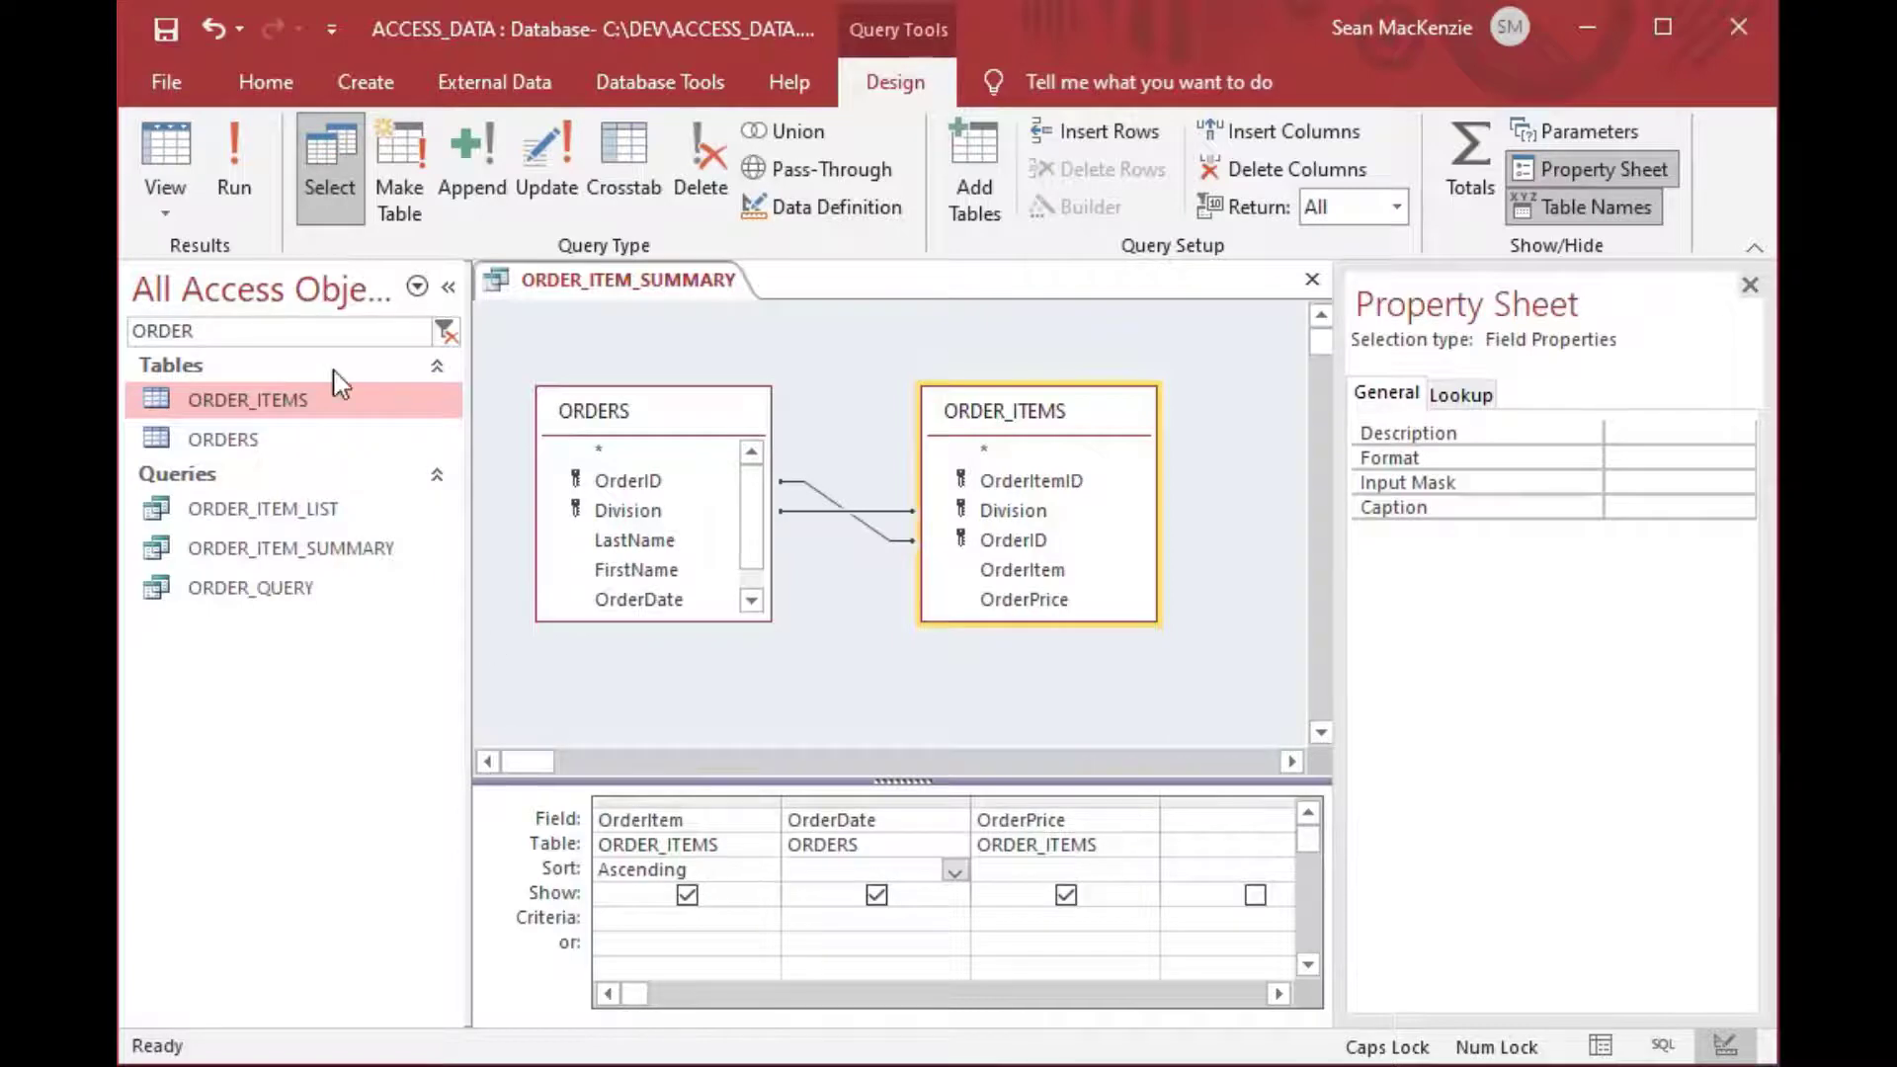
Show the sorted results and compare the order dates and prices of the repeated Pokemon Game and RC car rows.
left_click(168, 150)
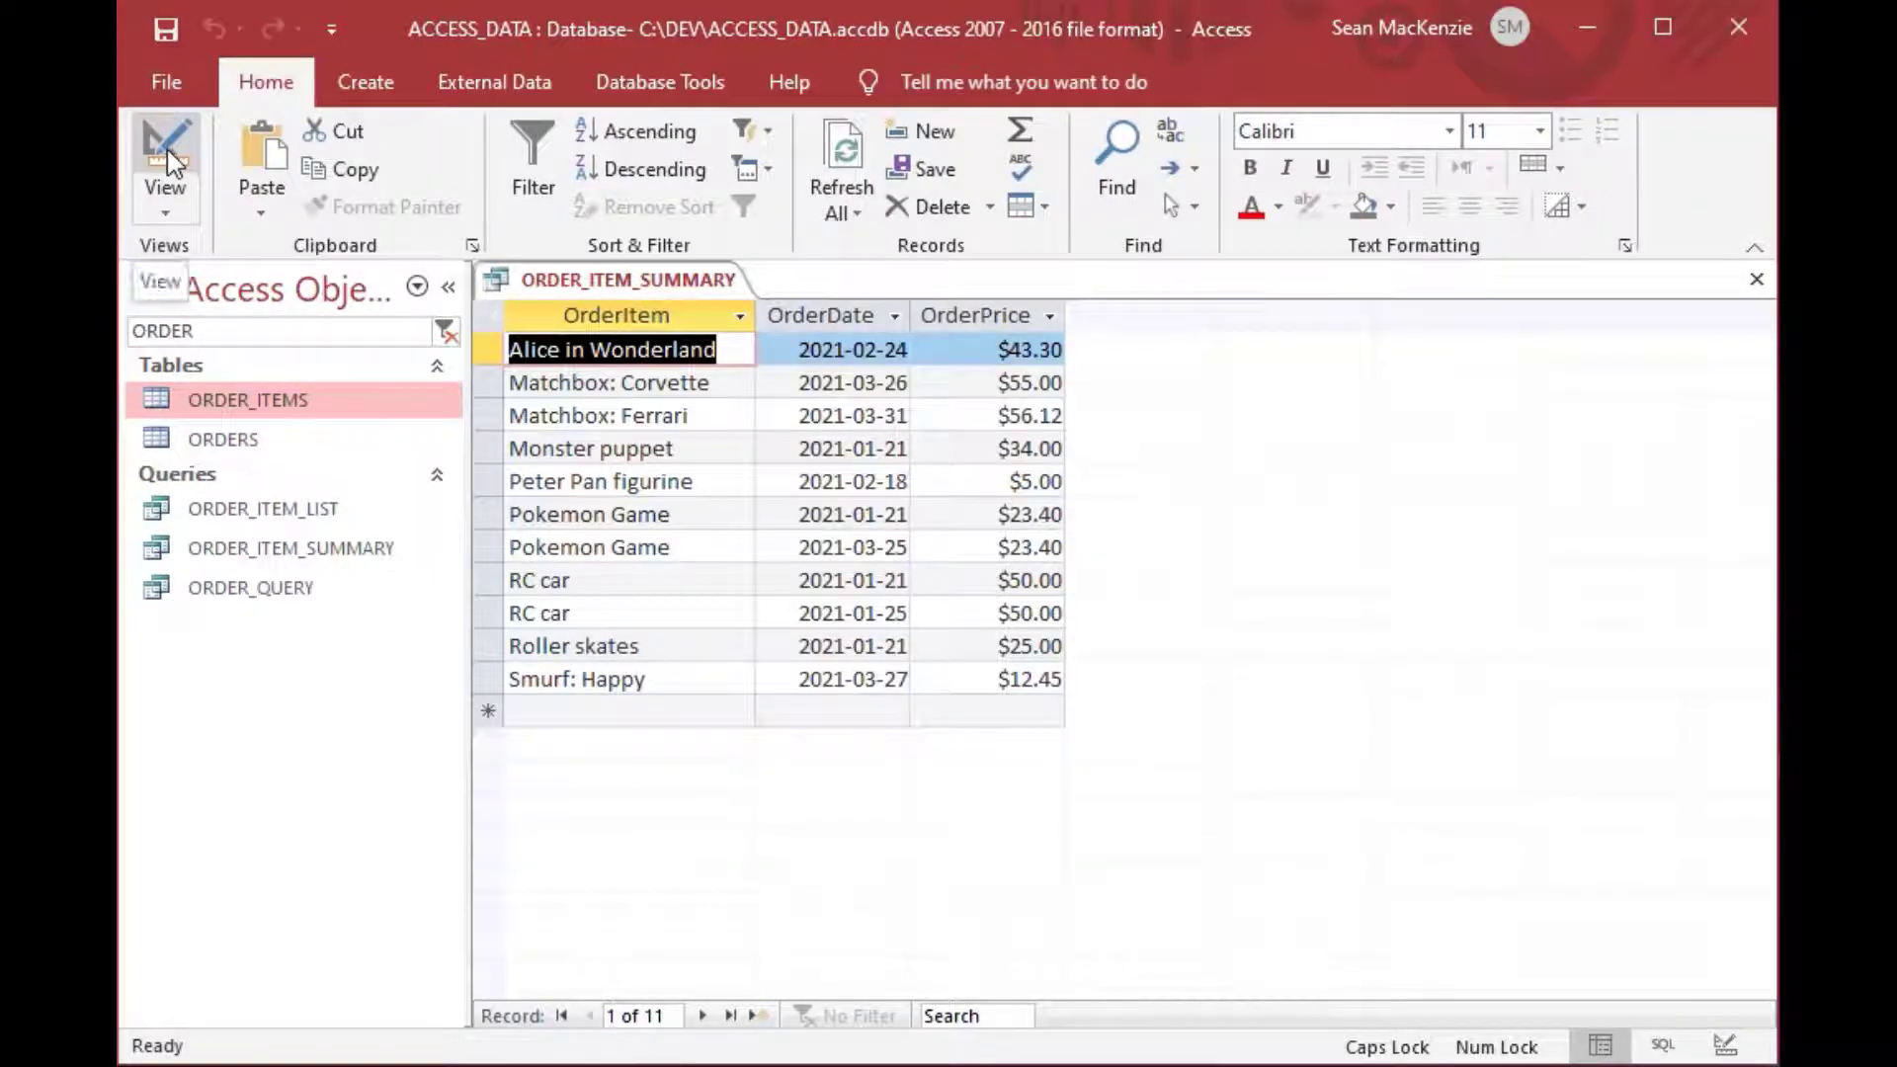
left_click(730, 415)
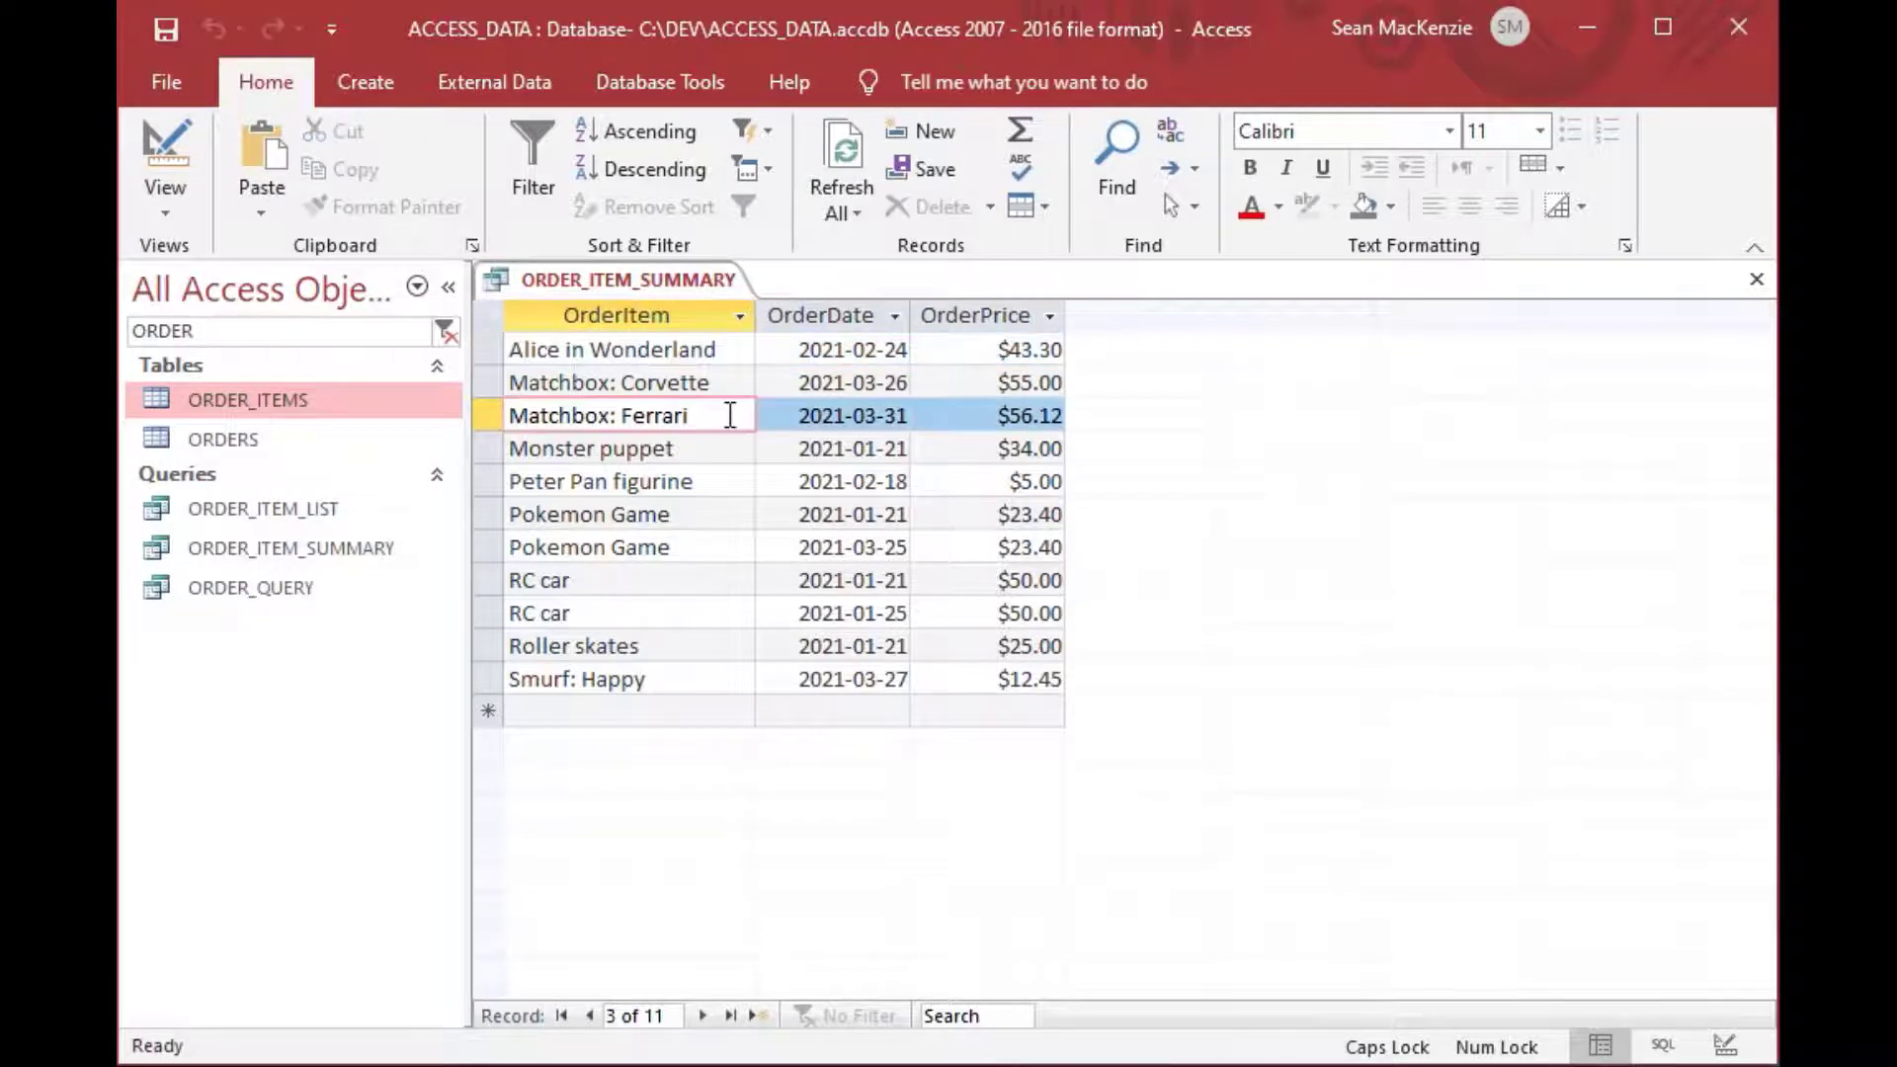
left_click(669, 583)
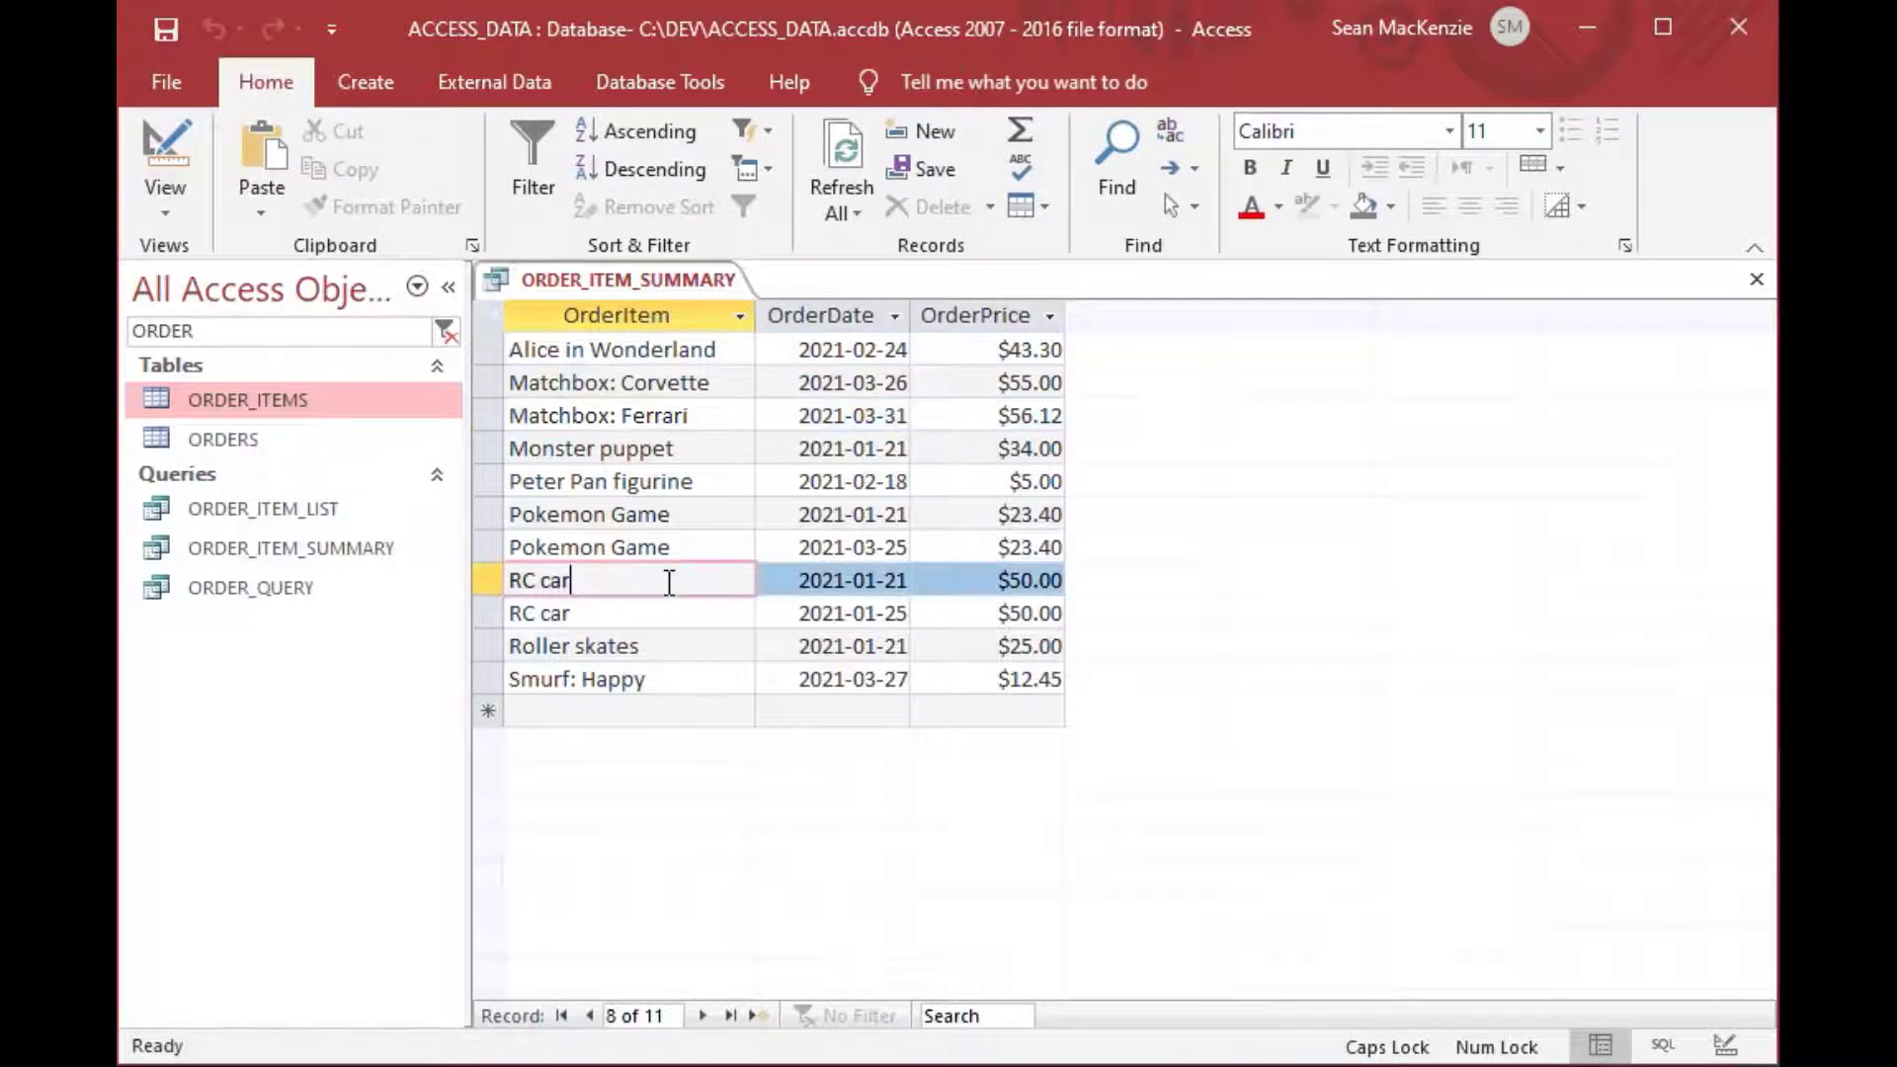
left_click(669, 614)
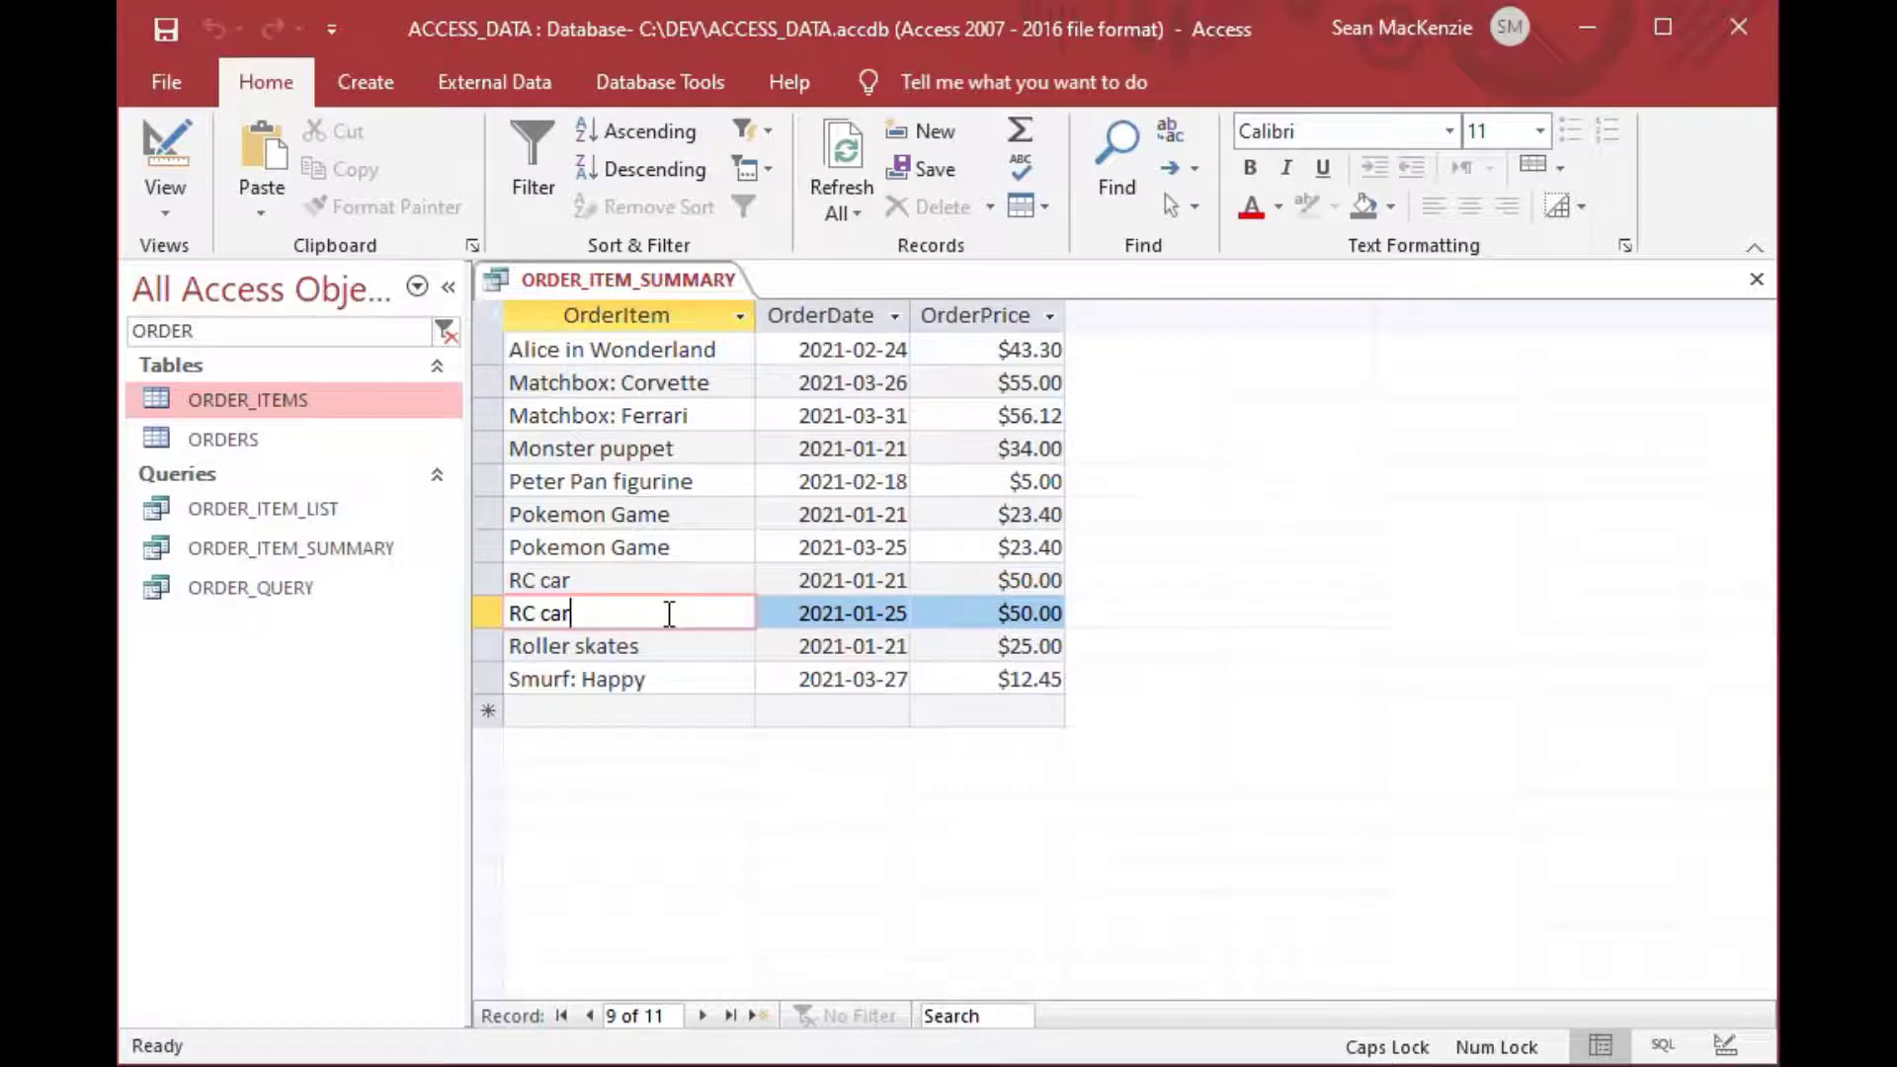
left_click(691, 514)
left_click(696, 546)
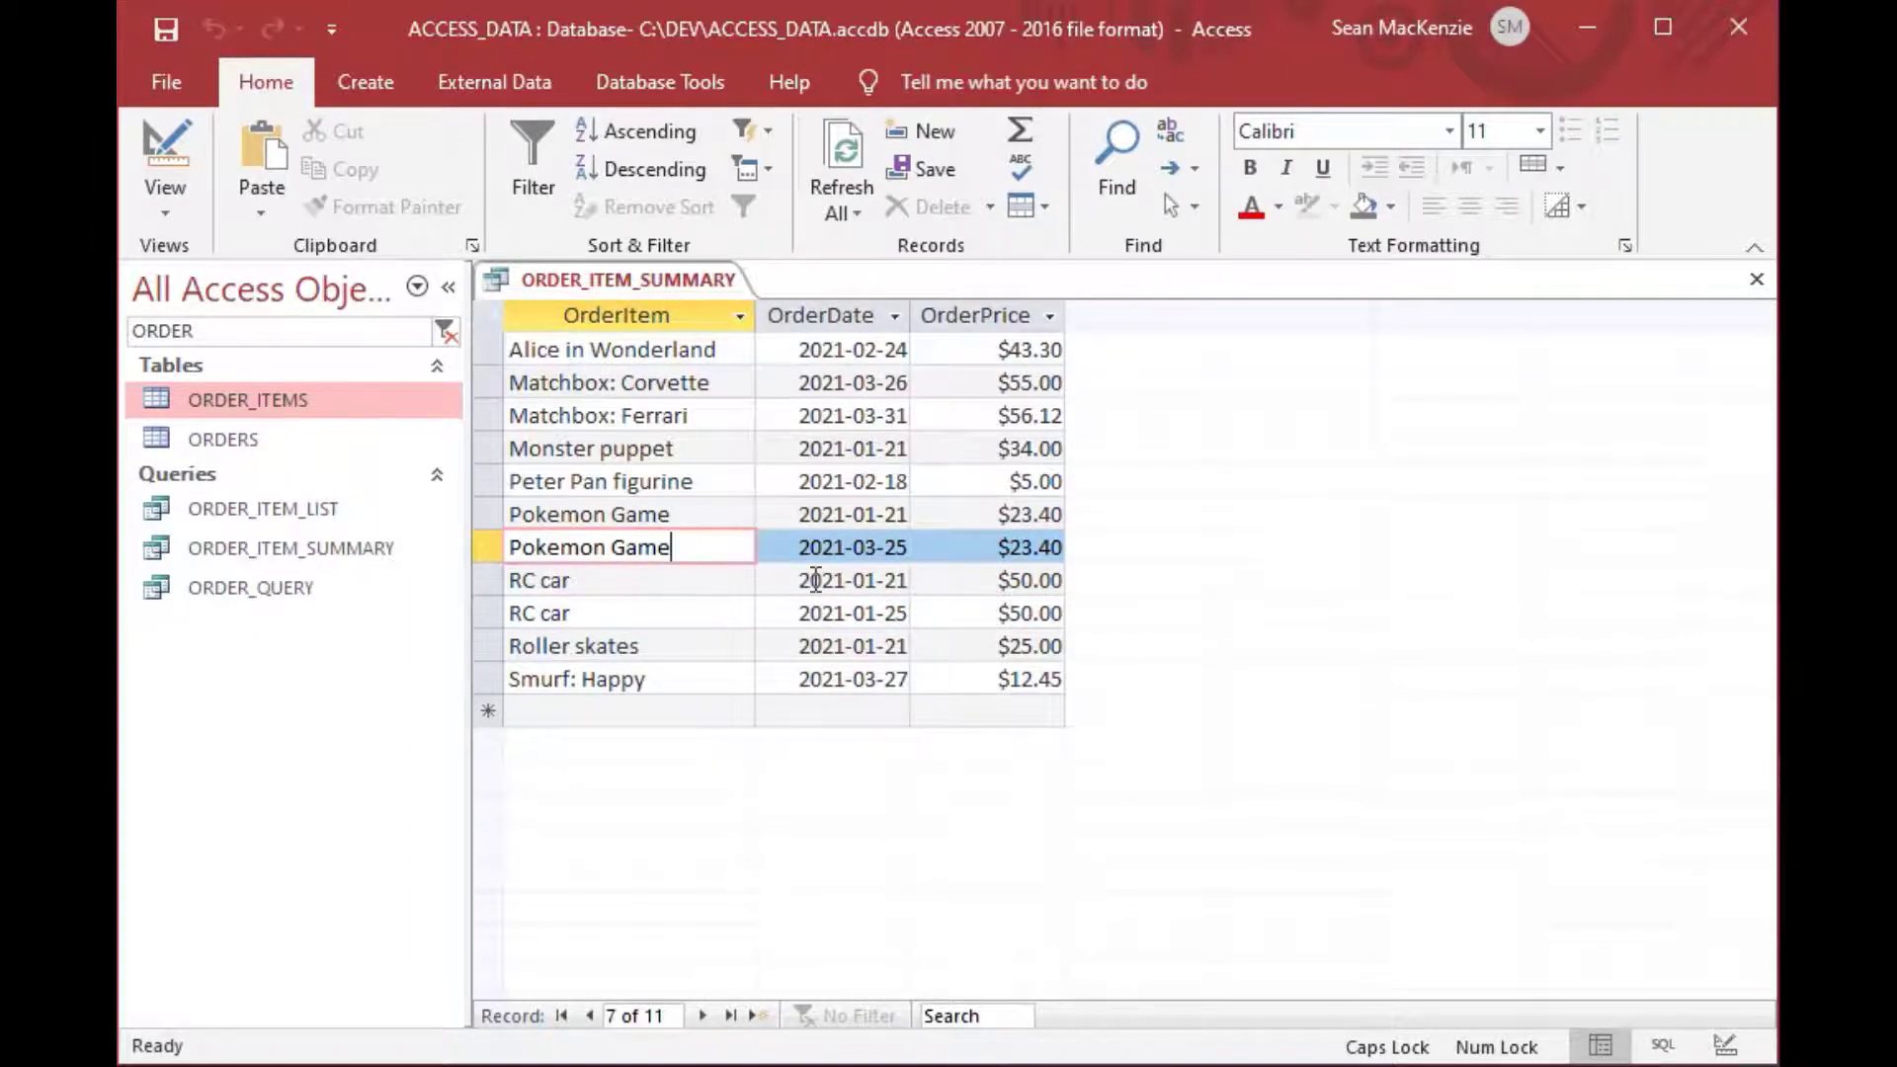
left_click_drag(795, 515, 923, 519)
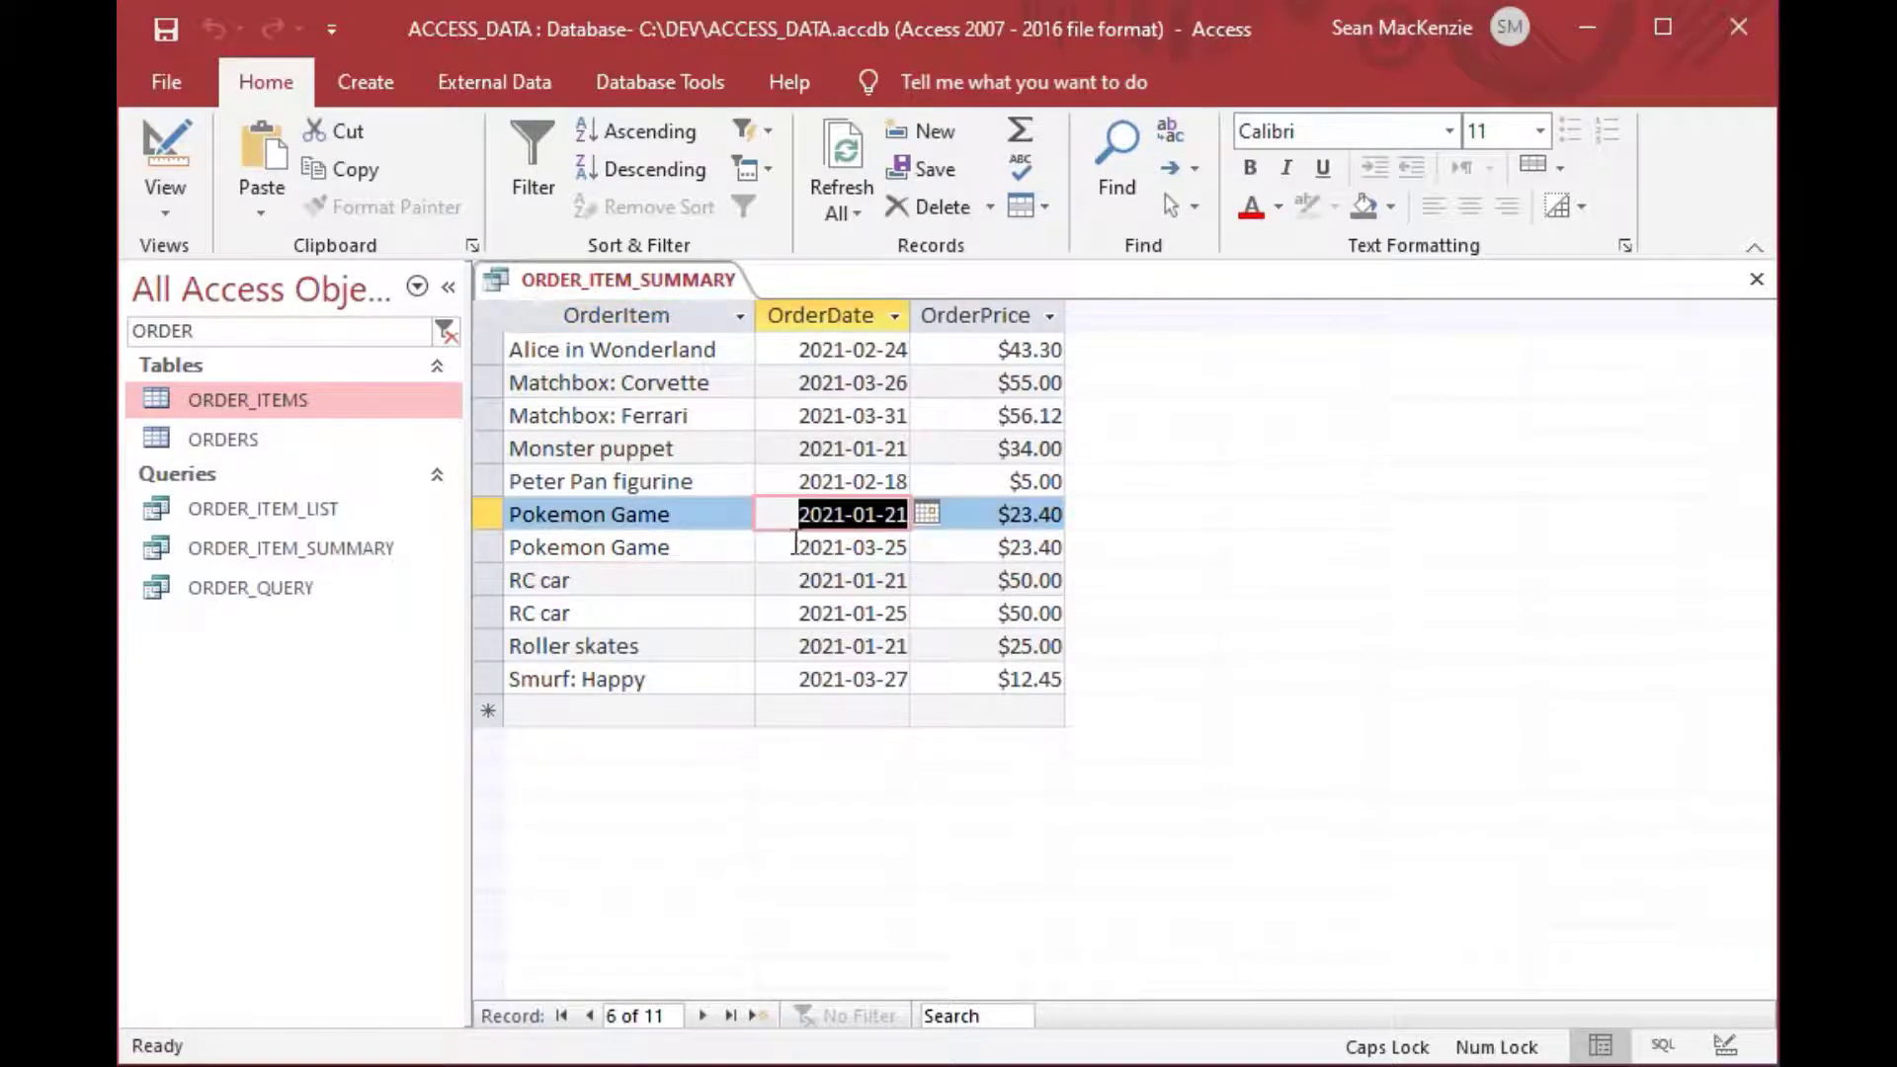
left_click_drag(790, 546, 1062, 607)
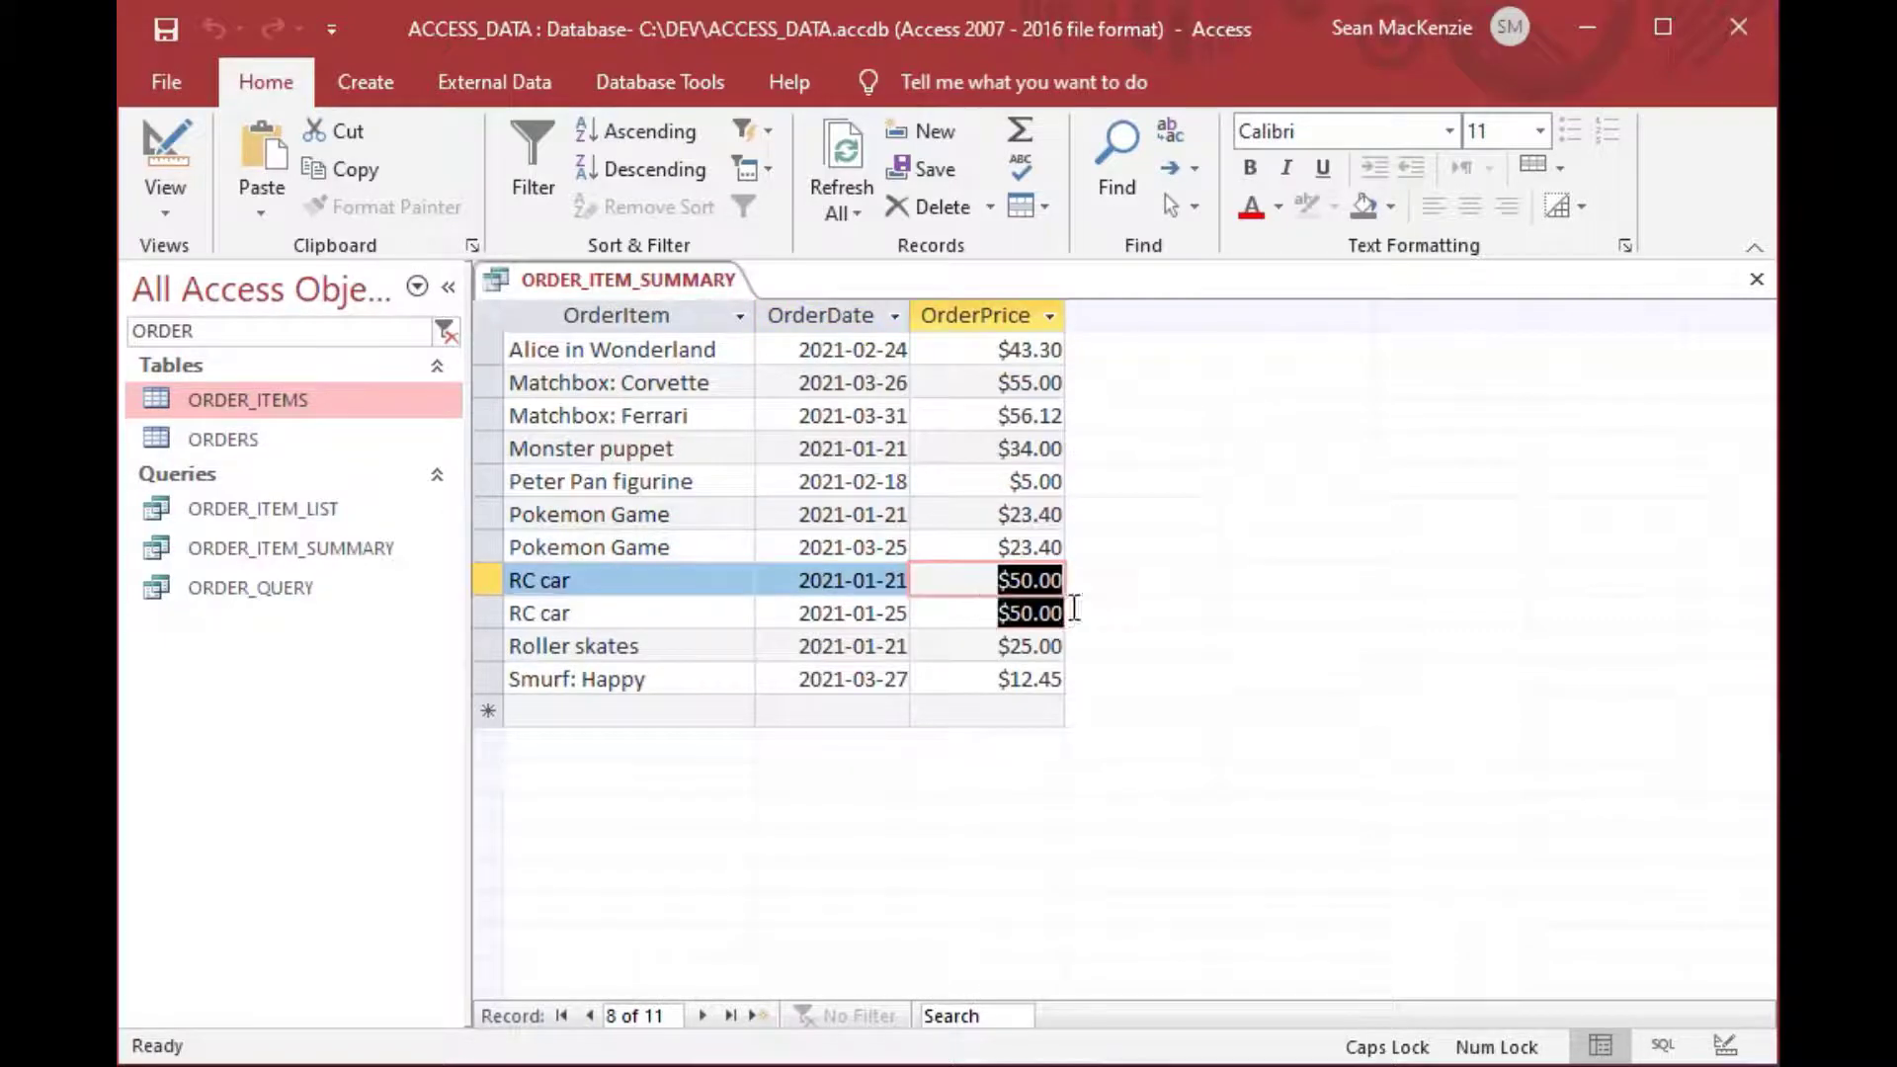
left_click(787, 580)
left_click(792, 613)
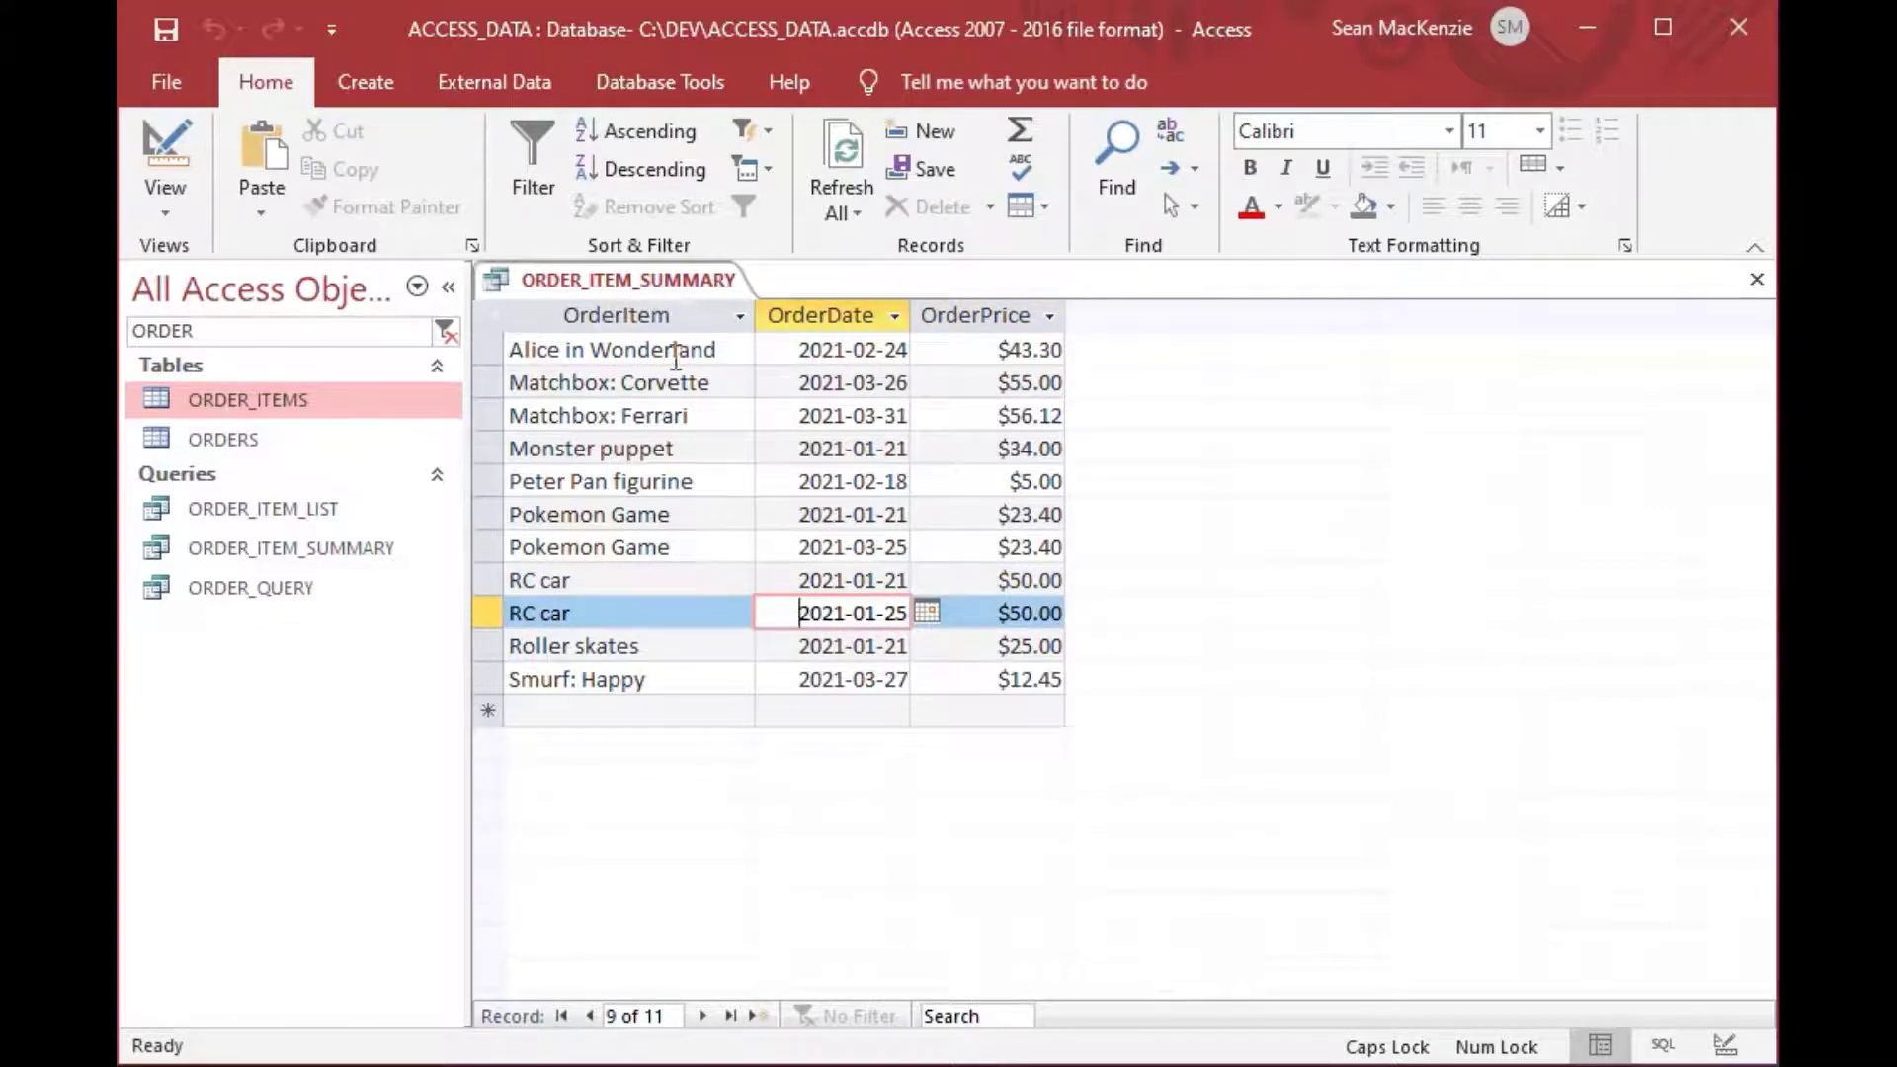
Return to the query design and turn on Totals, keeping OrderItem as a Group By field.
left_click(164, 145)
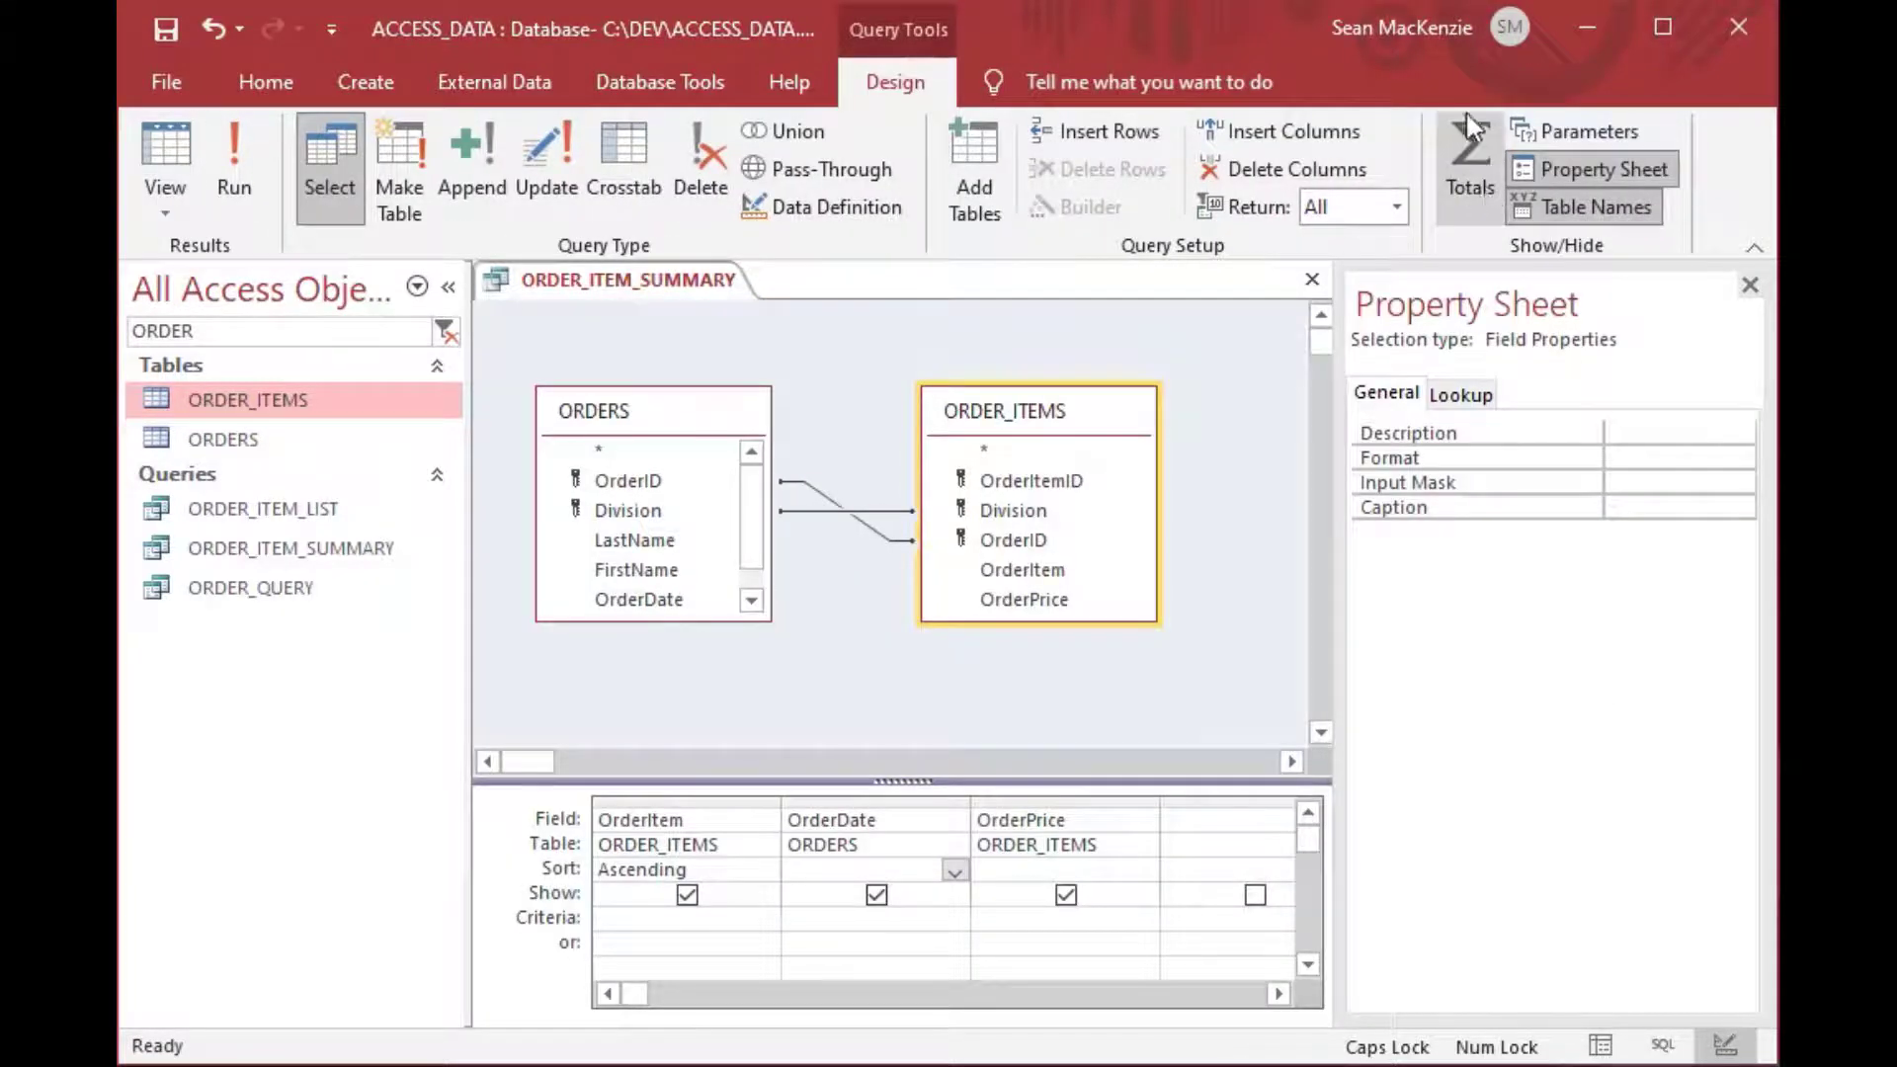
left_click(1467, 168)
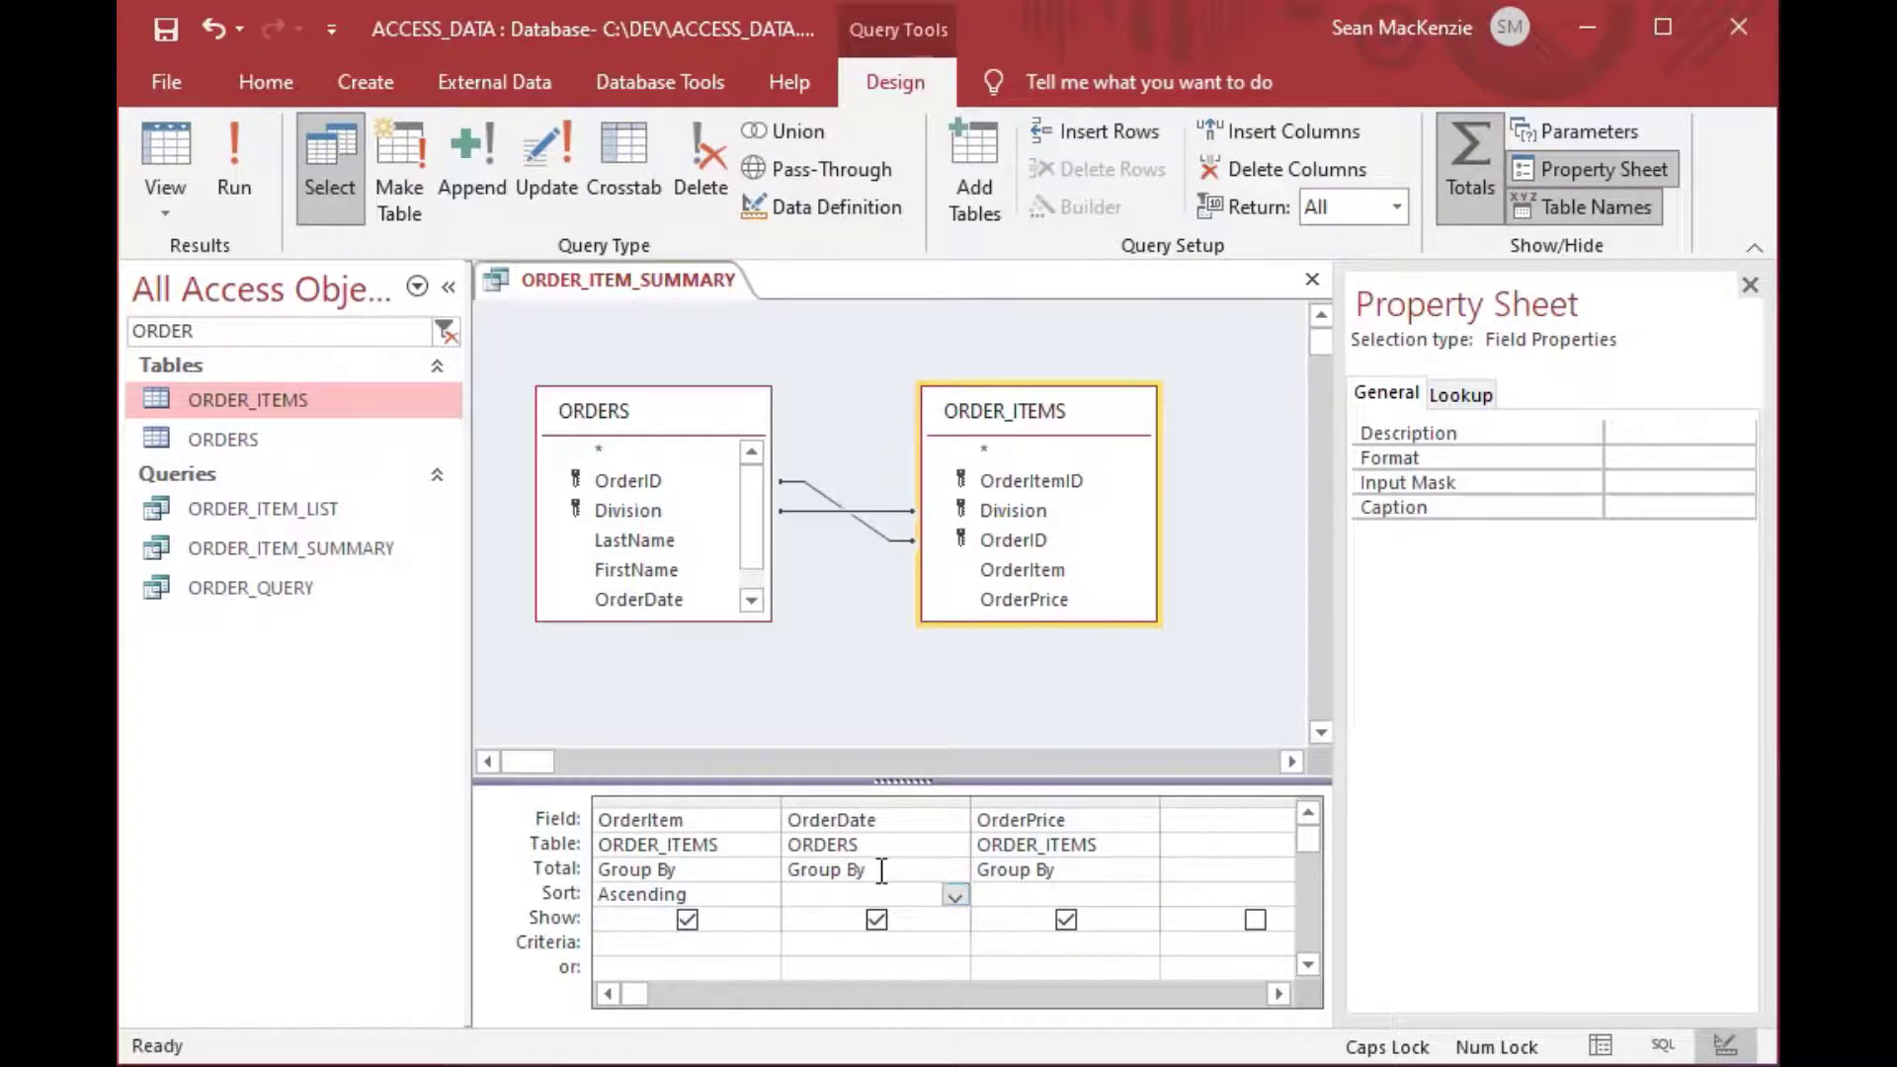
left_click(695, 817)
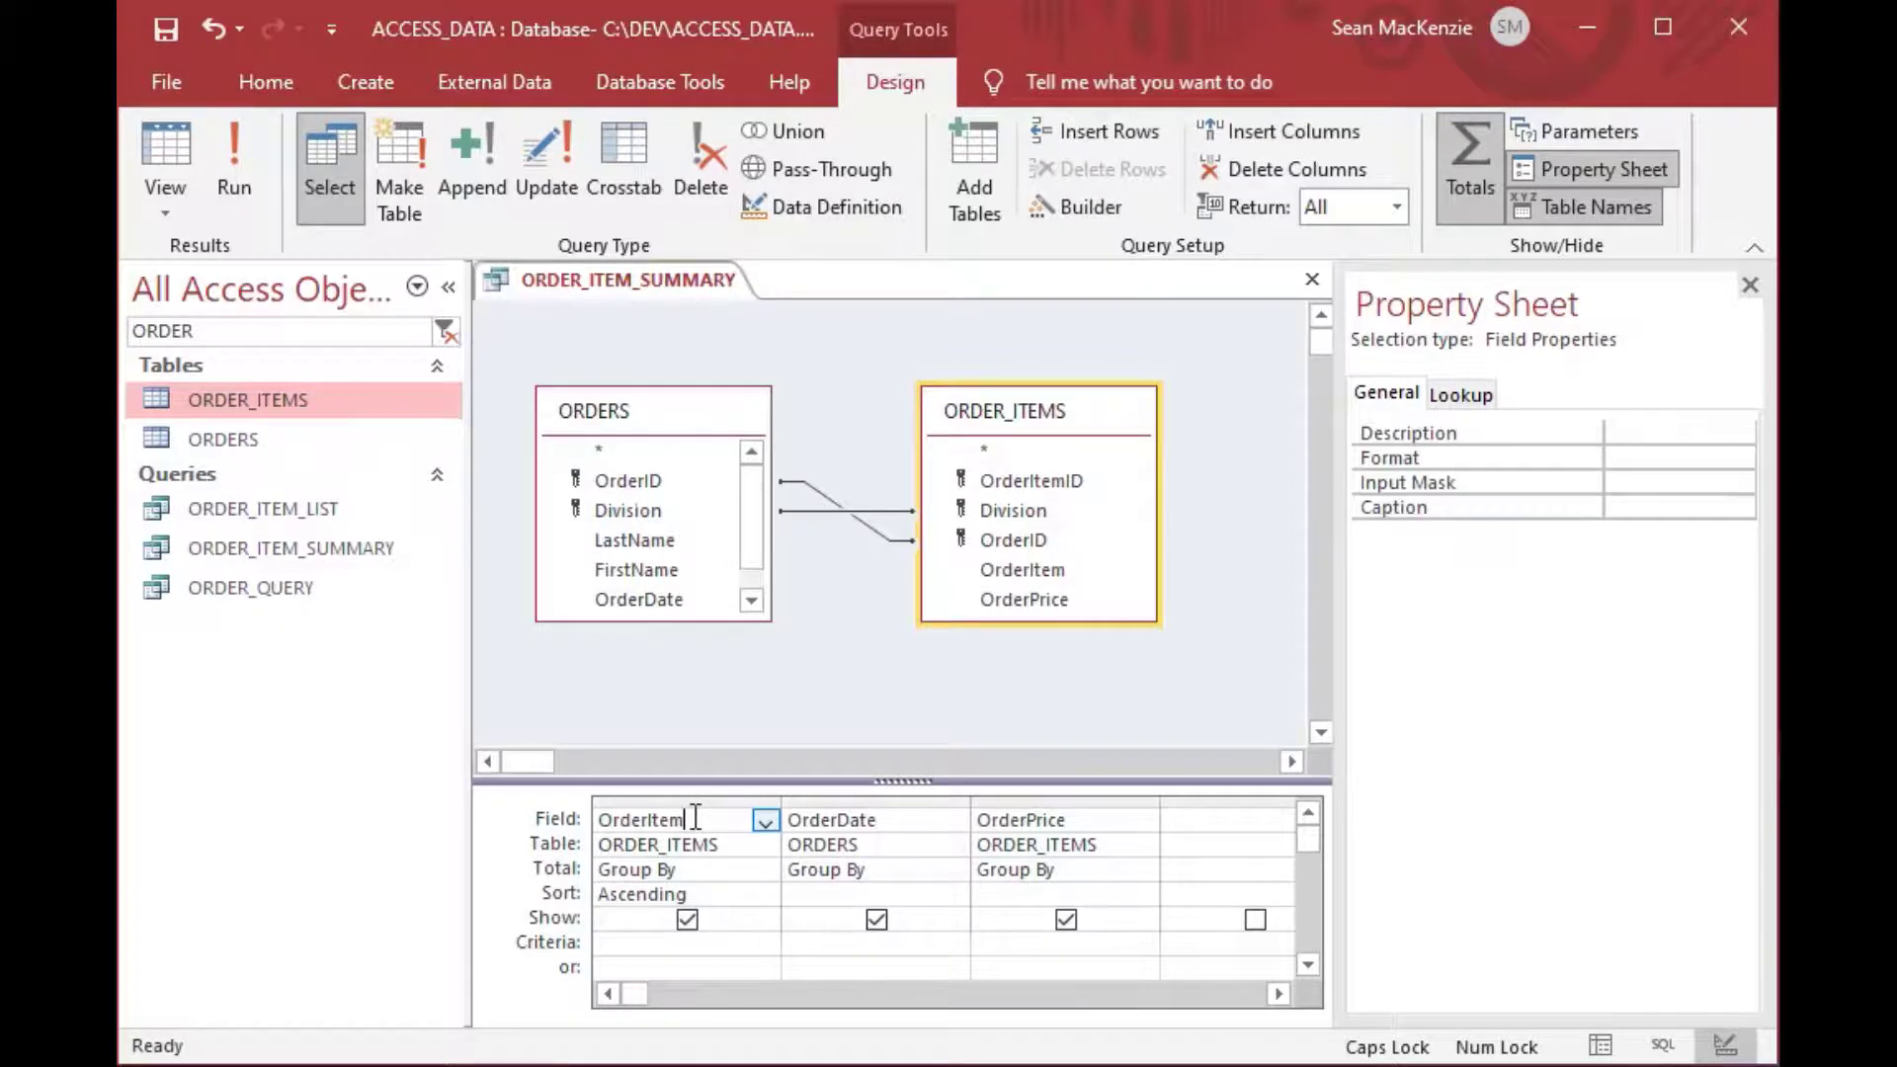
left_click(694, 868)
left_click_drag(694, 867, 607, 868)
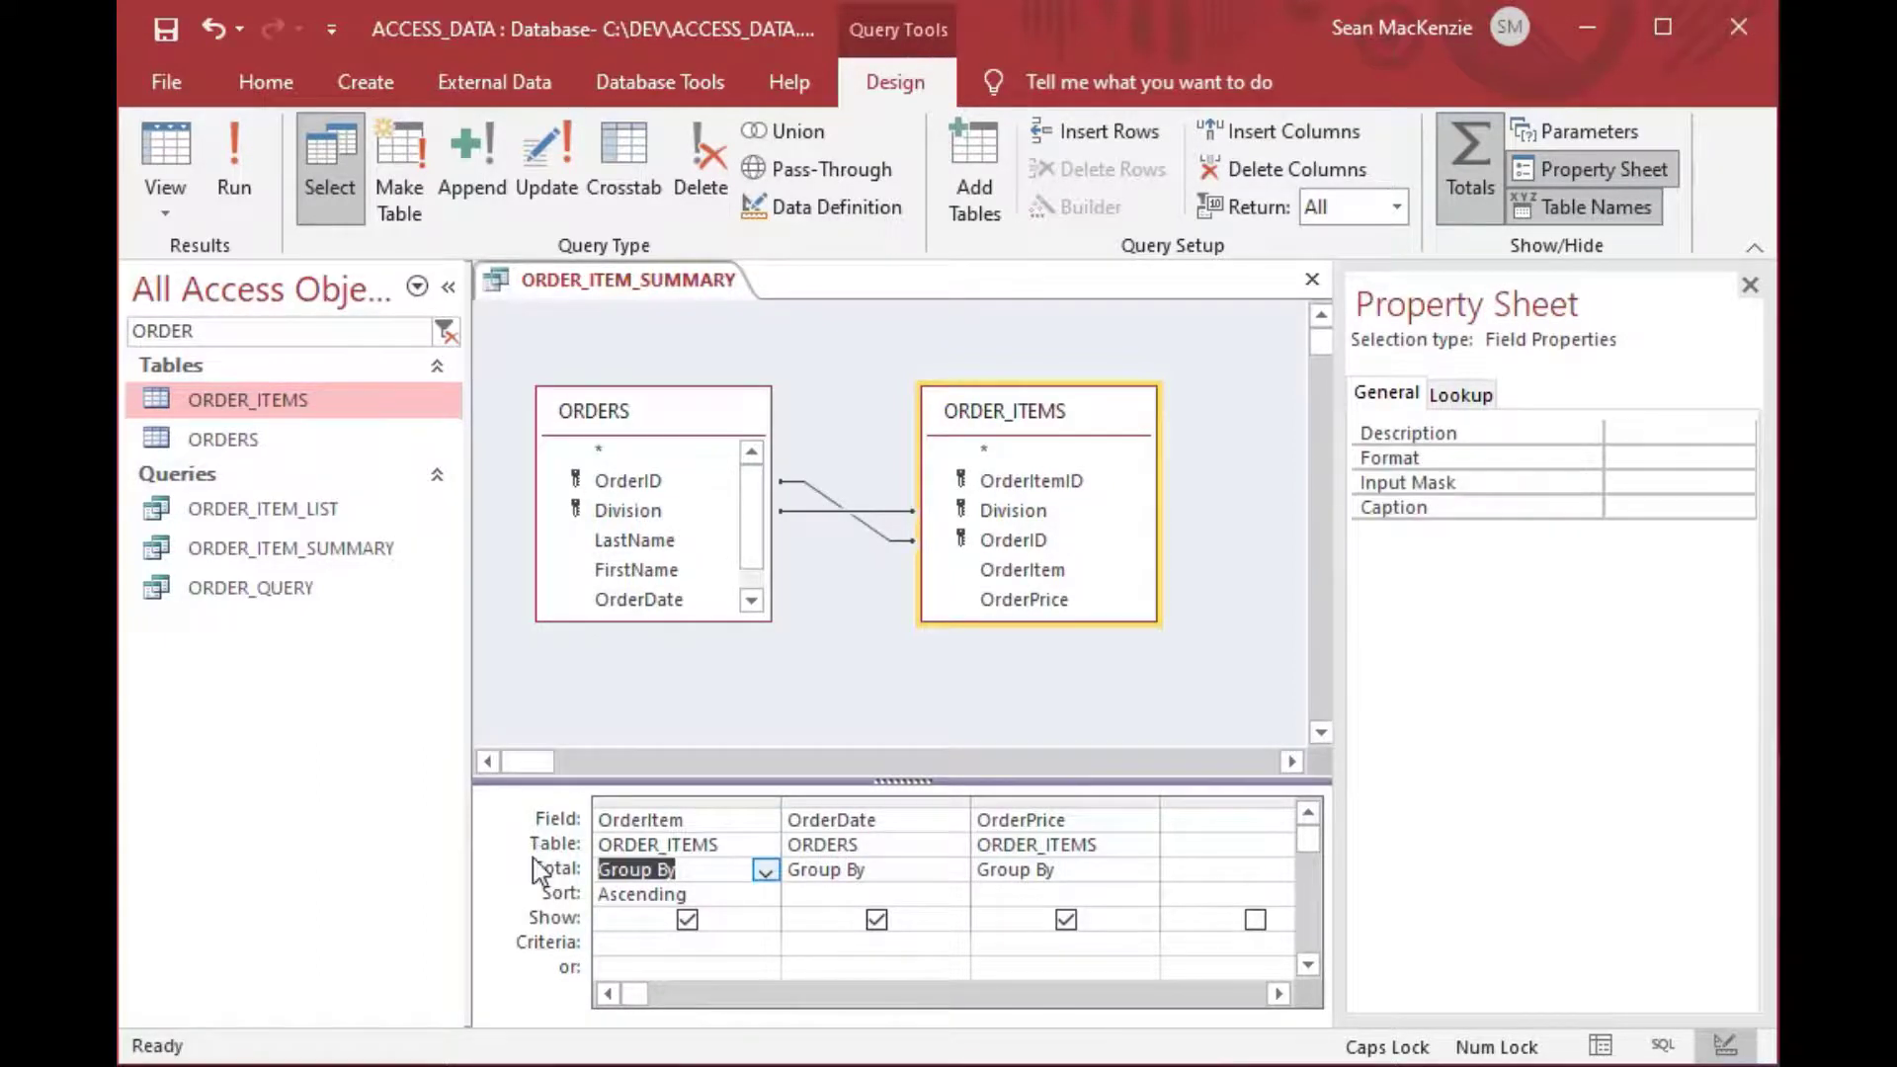
Set the total function to Max for OrderDate and to Sum for OrderPrice.
left_click(911, 819)
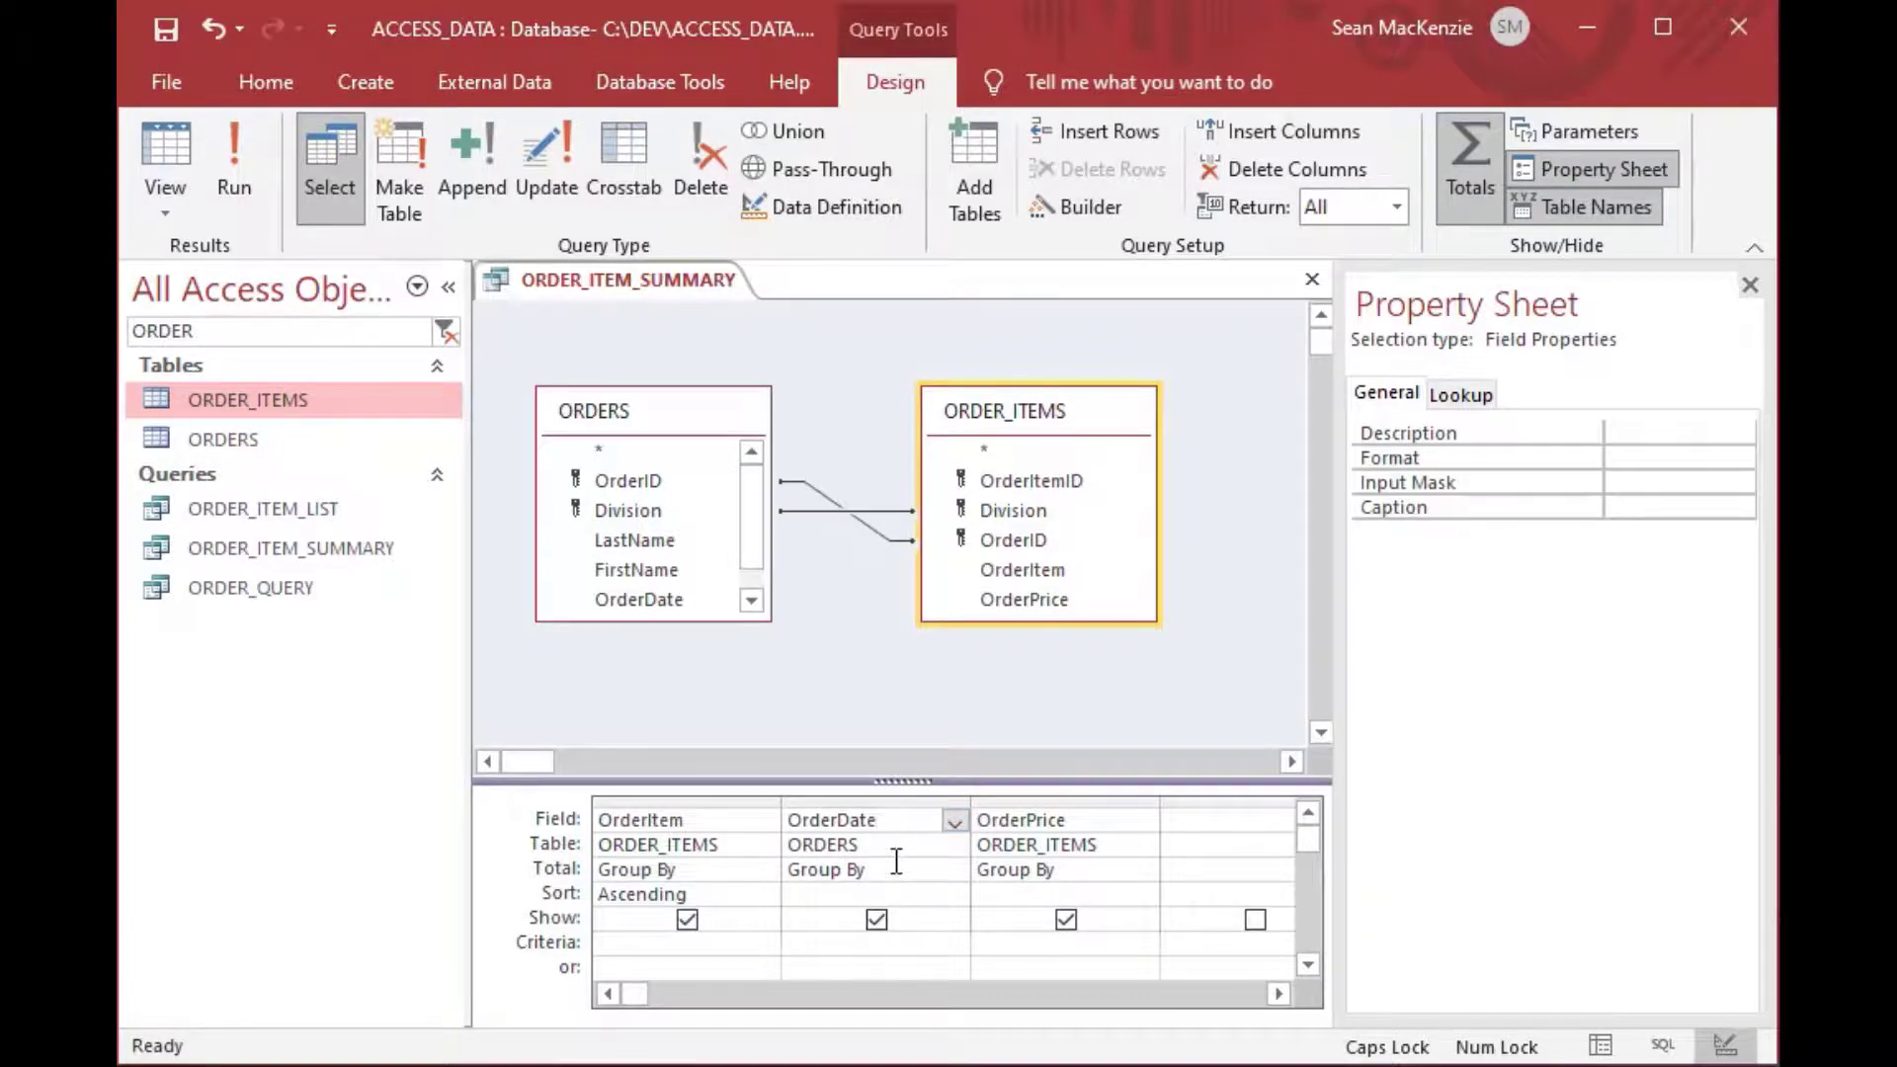
left_click(920, 867)
left_click(955, 872)
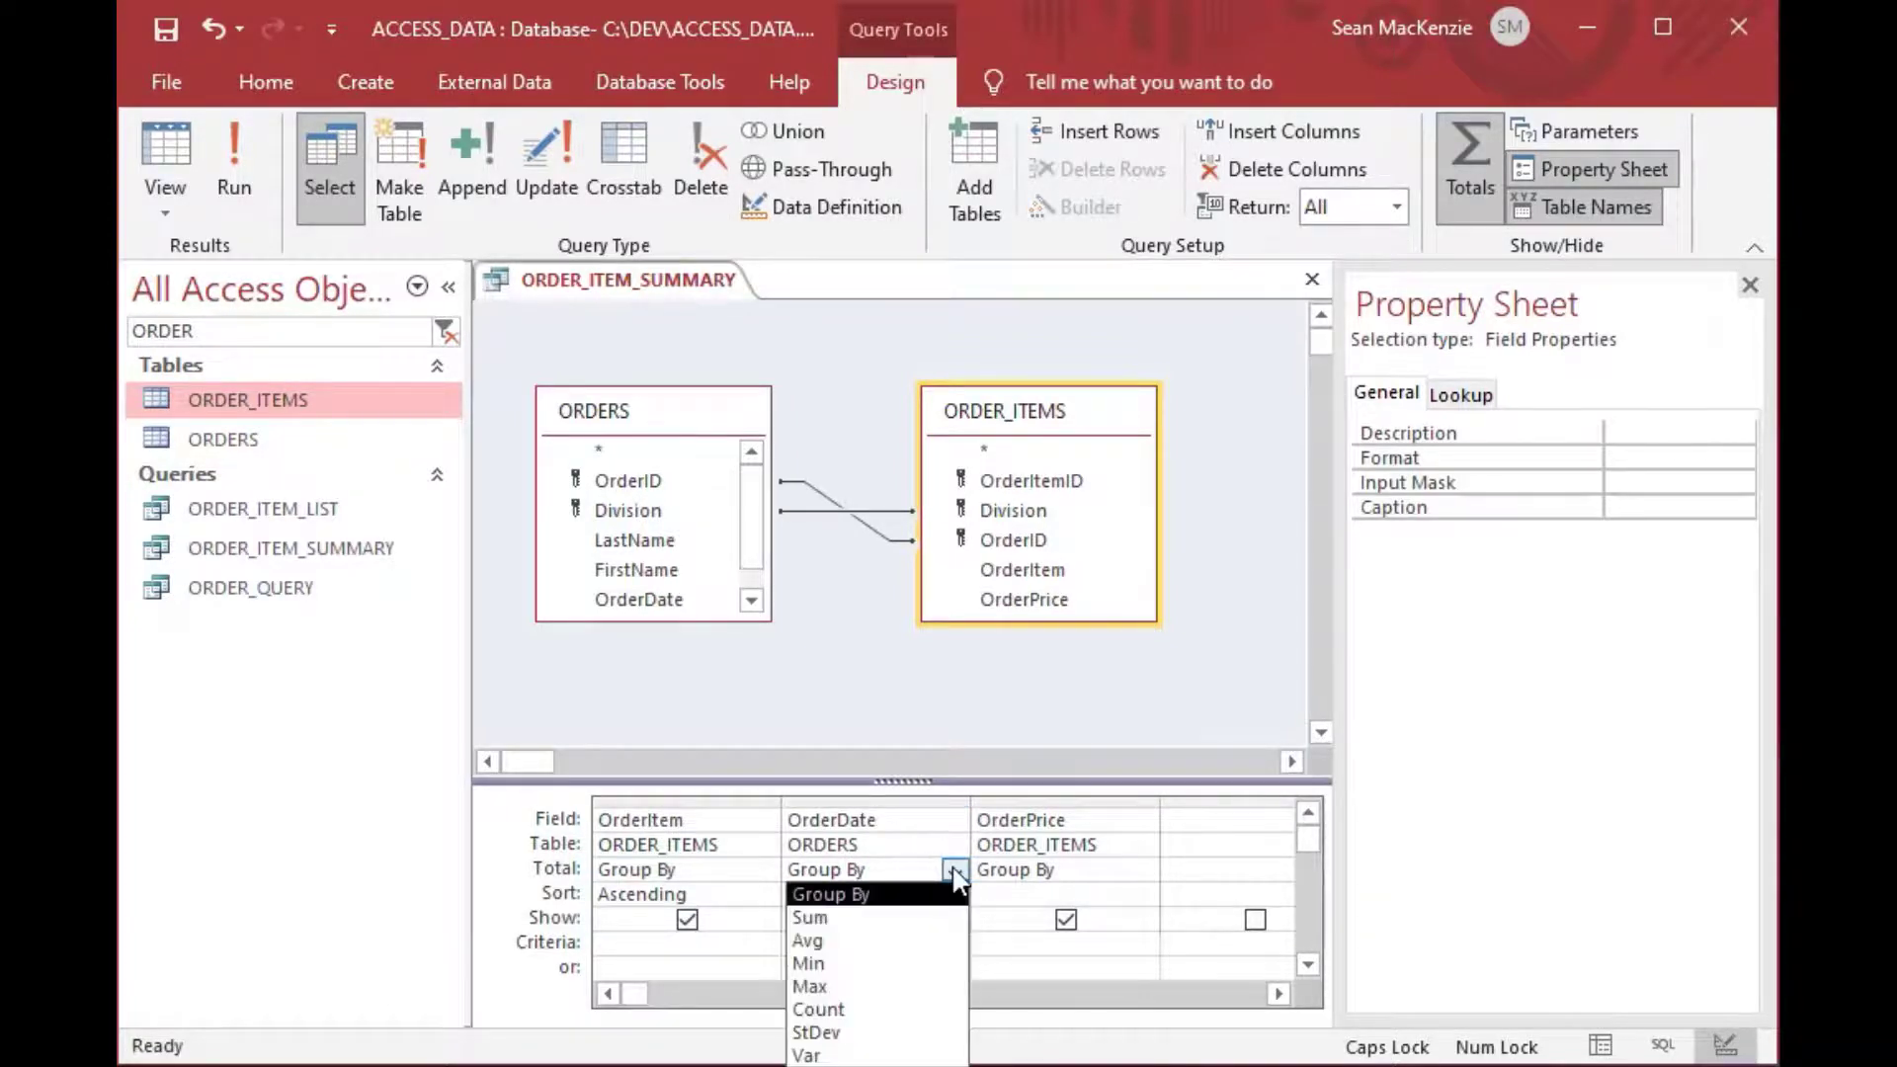
left_click(856, 992)
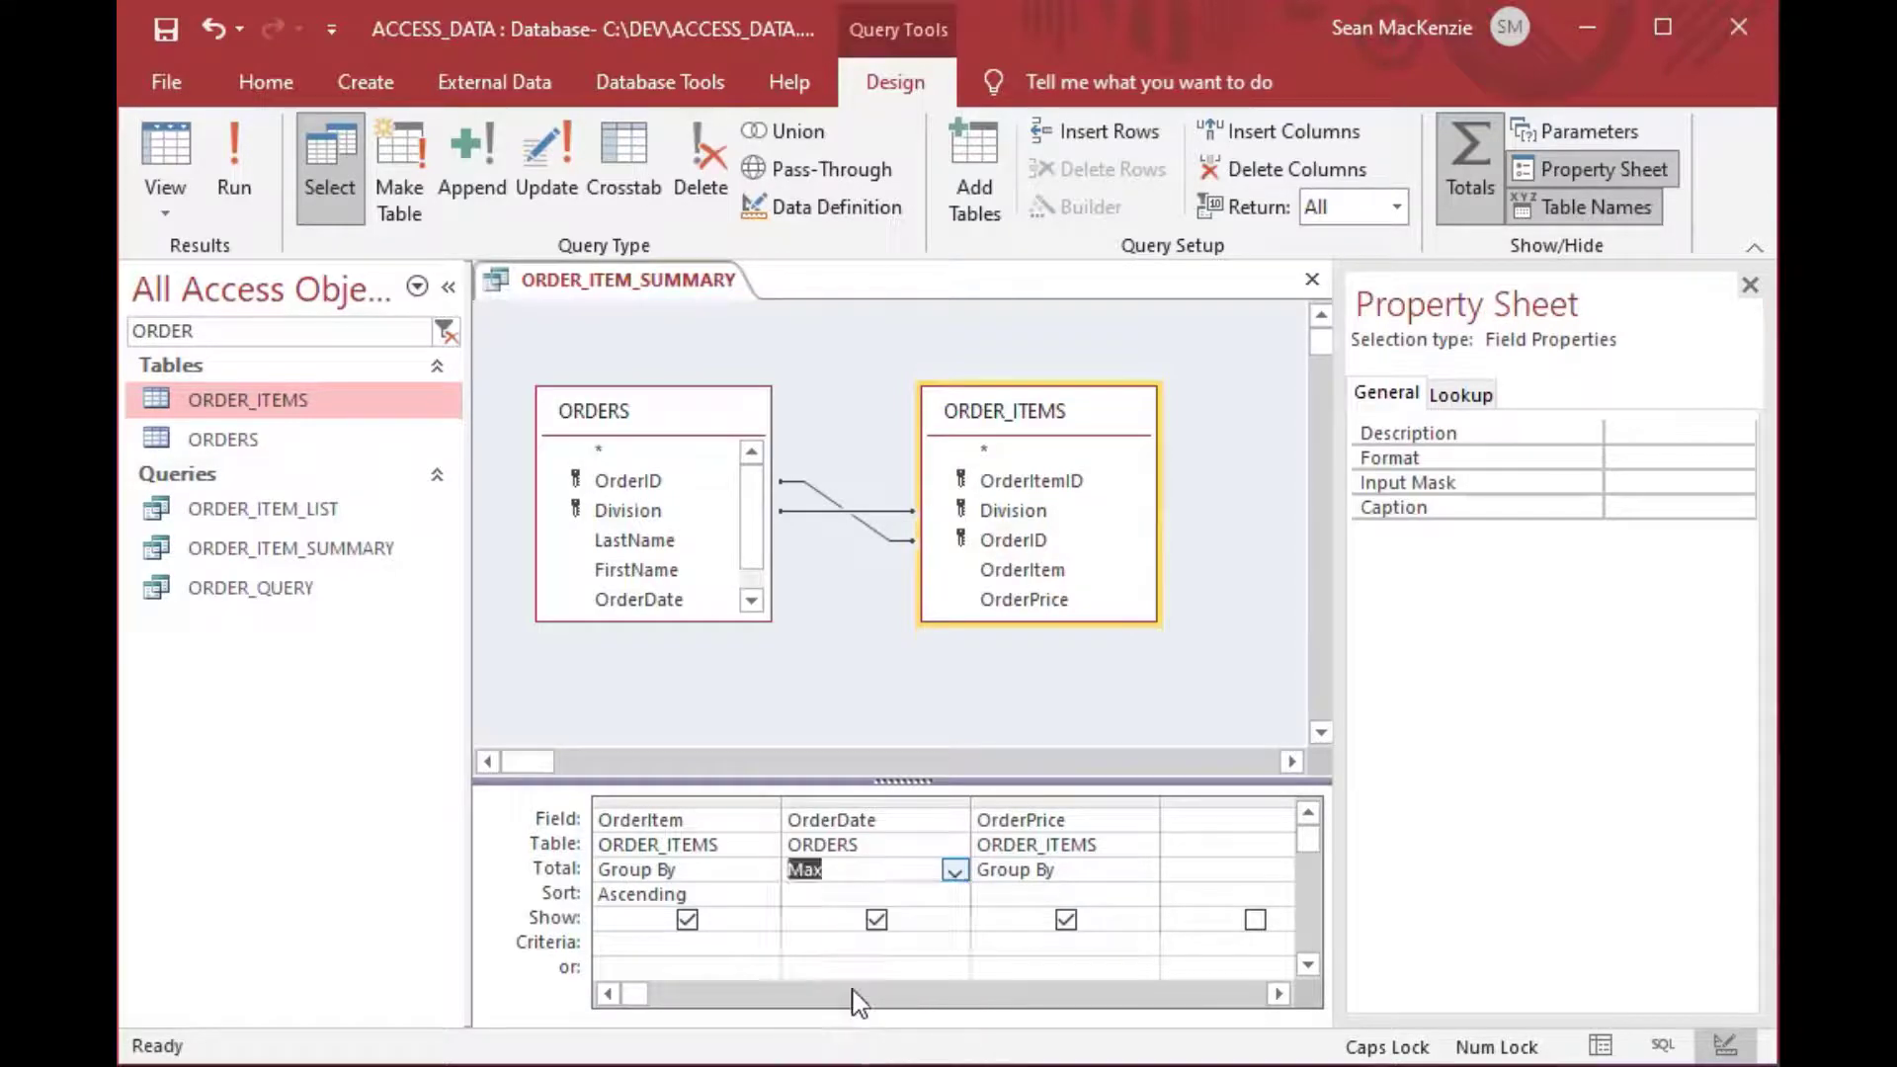
left_click(1112, 871)
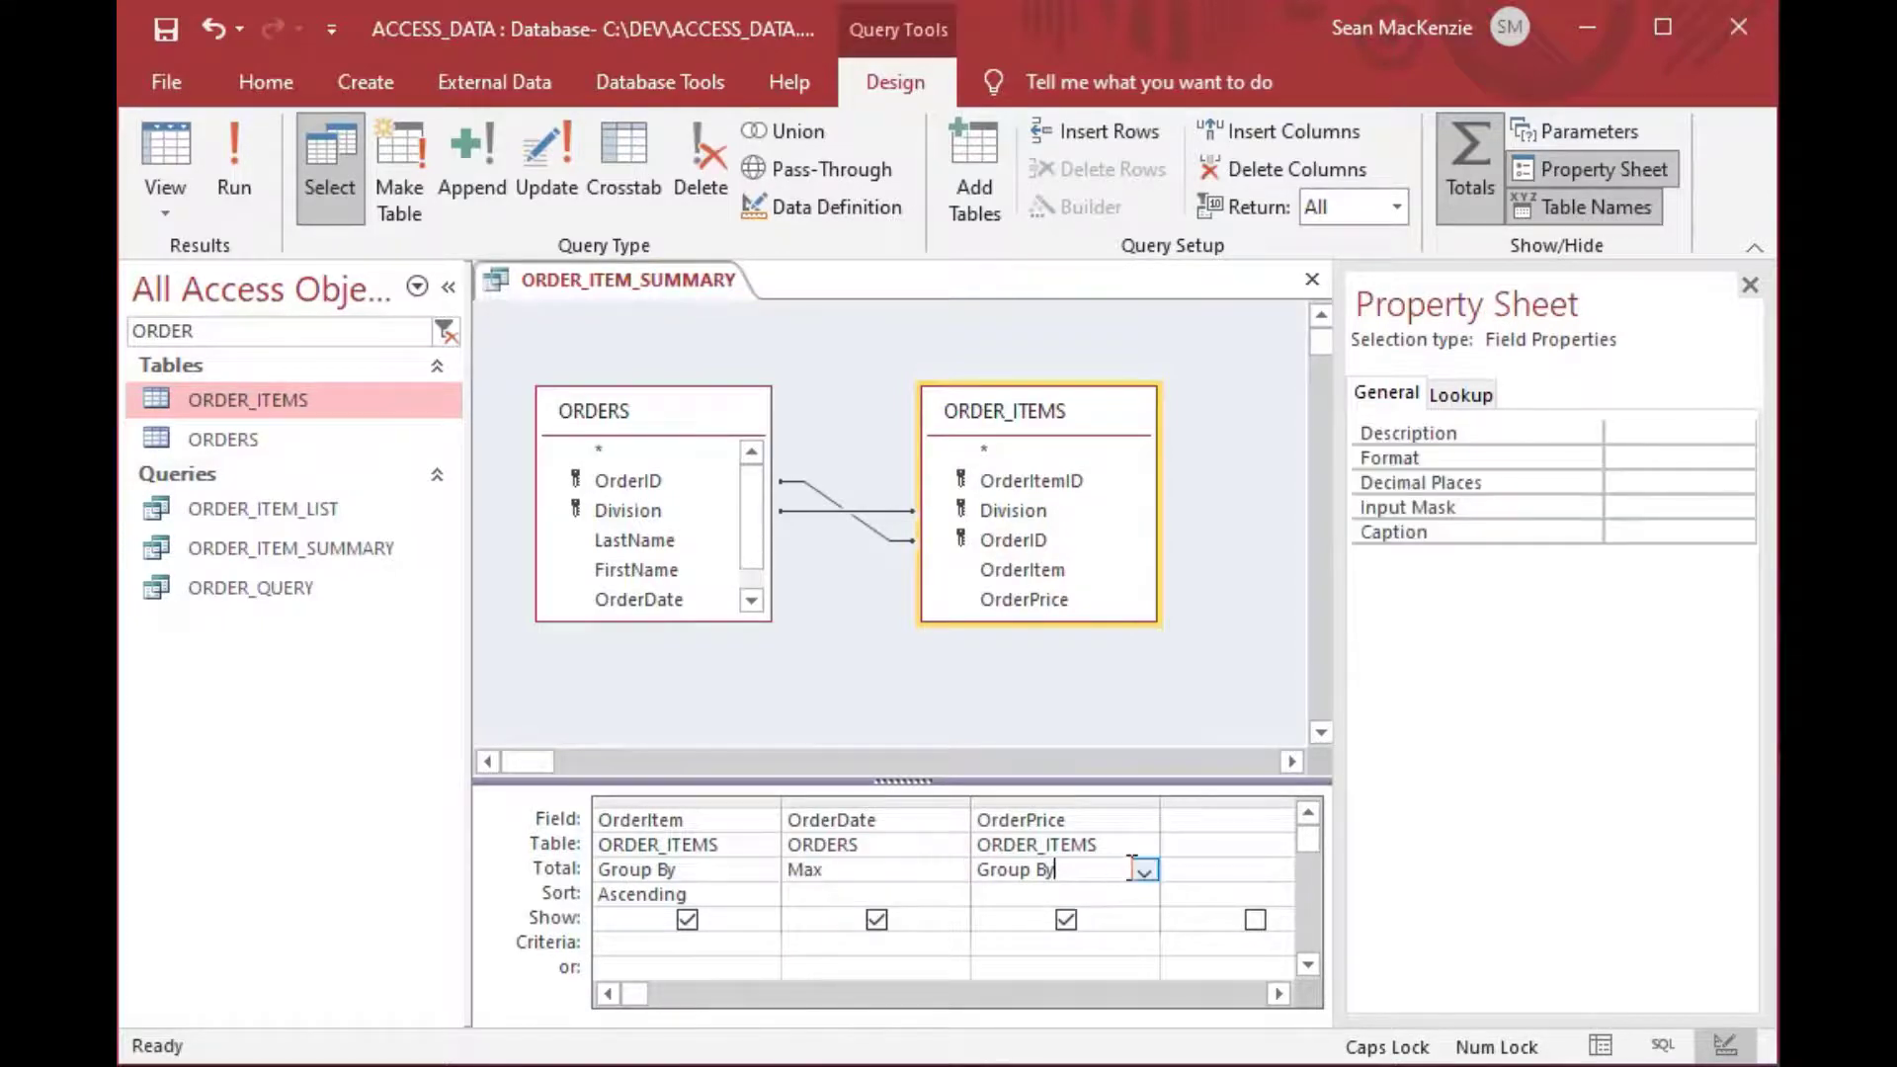
left_click(1143, 871)
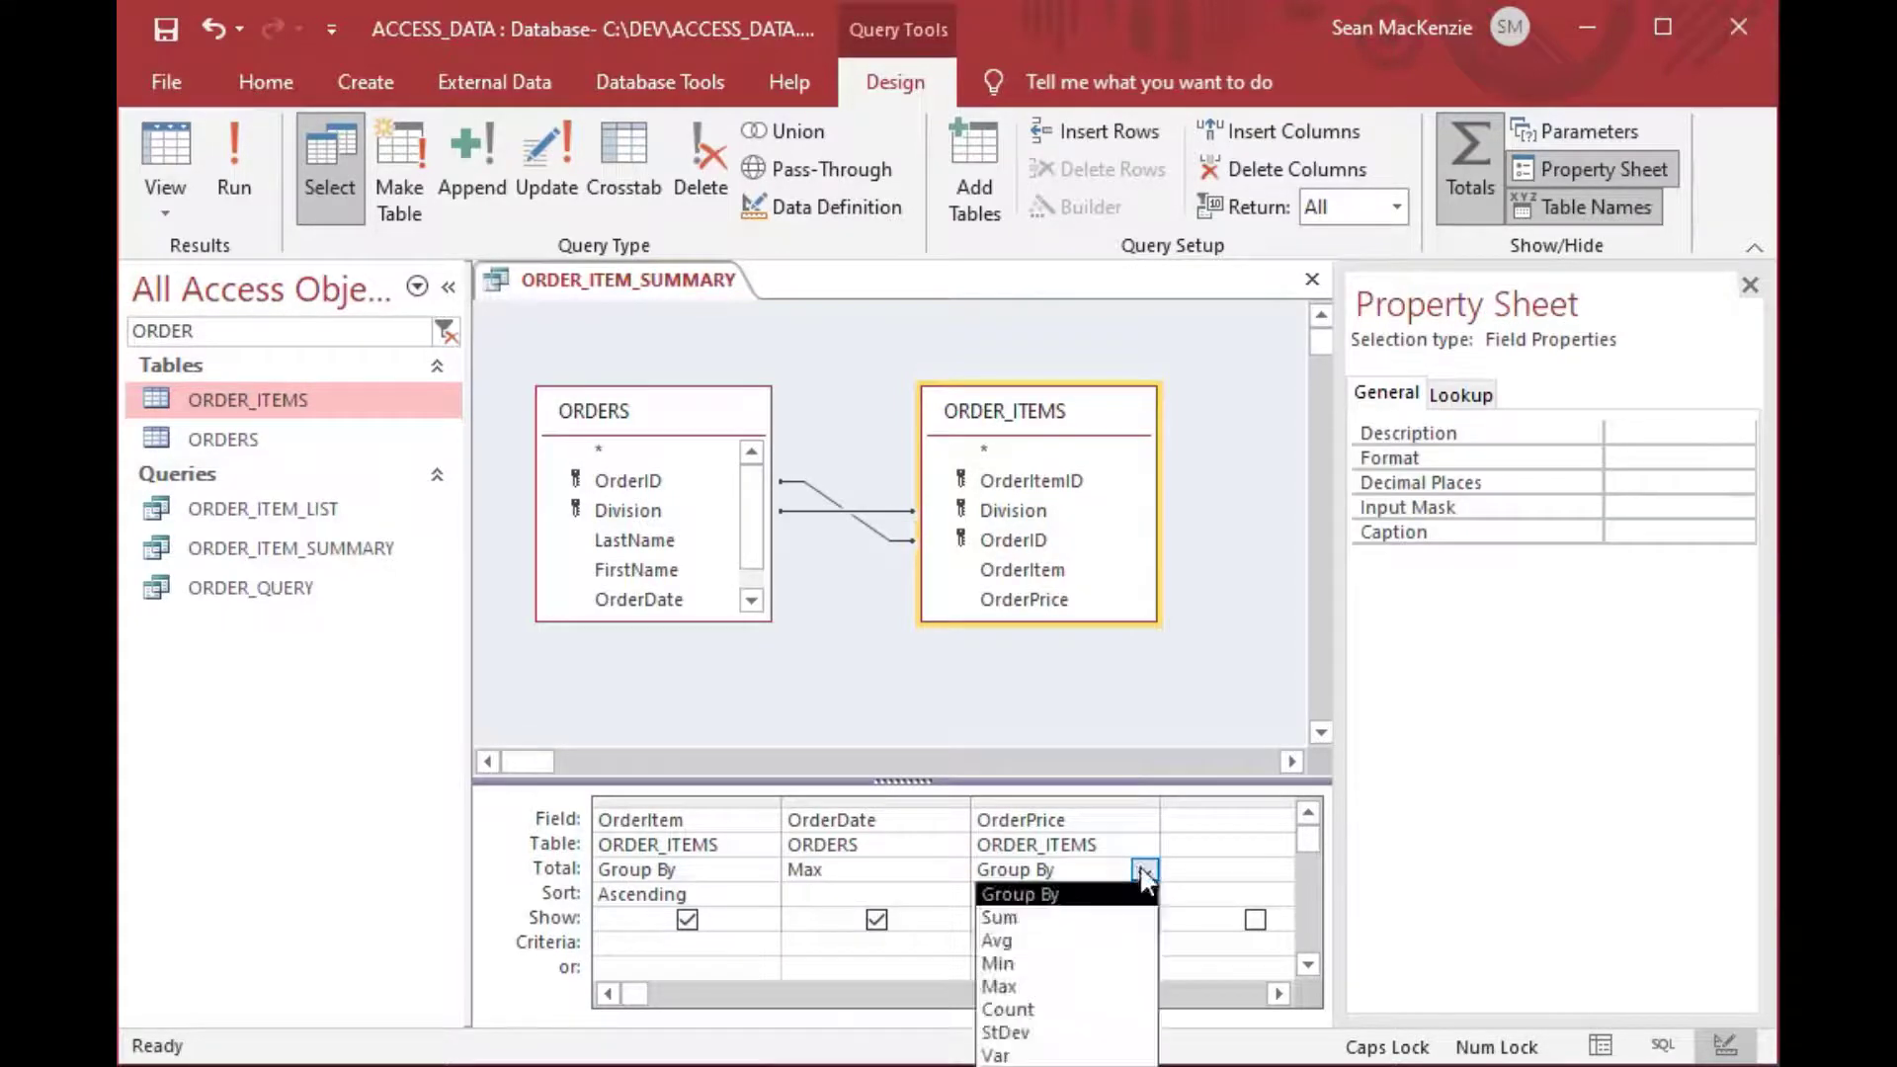
left_click(1047, 910)
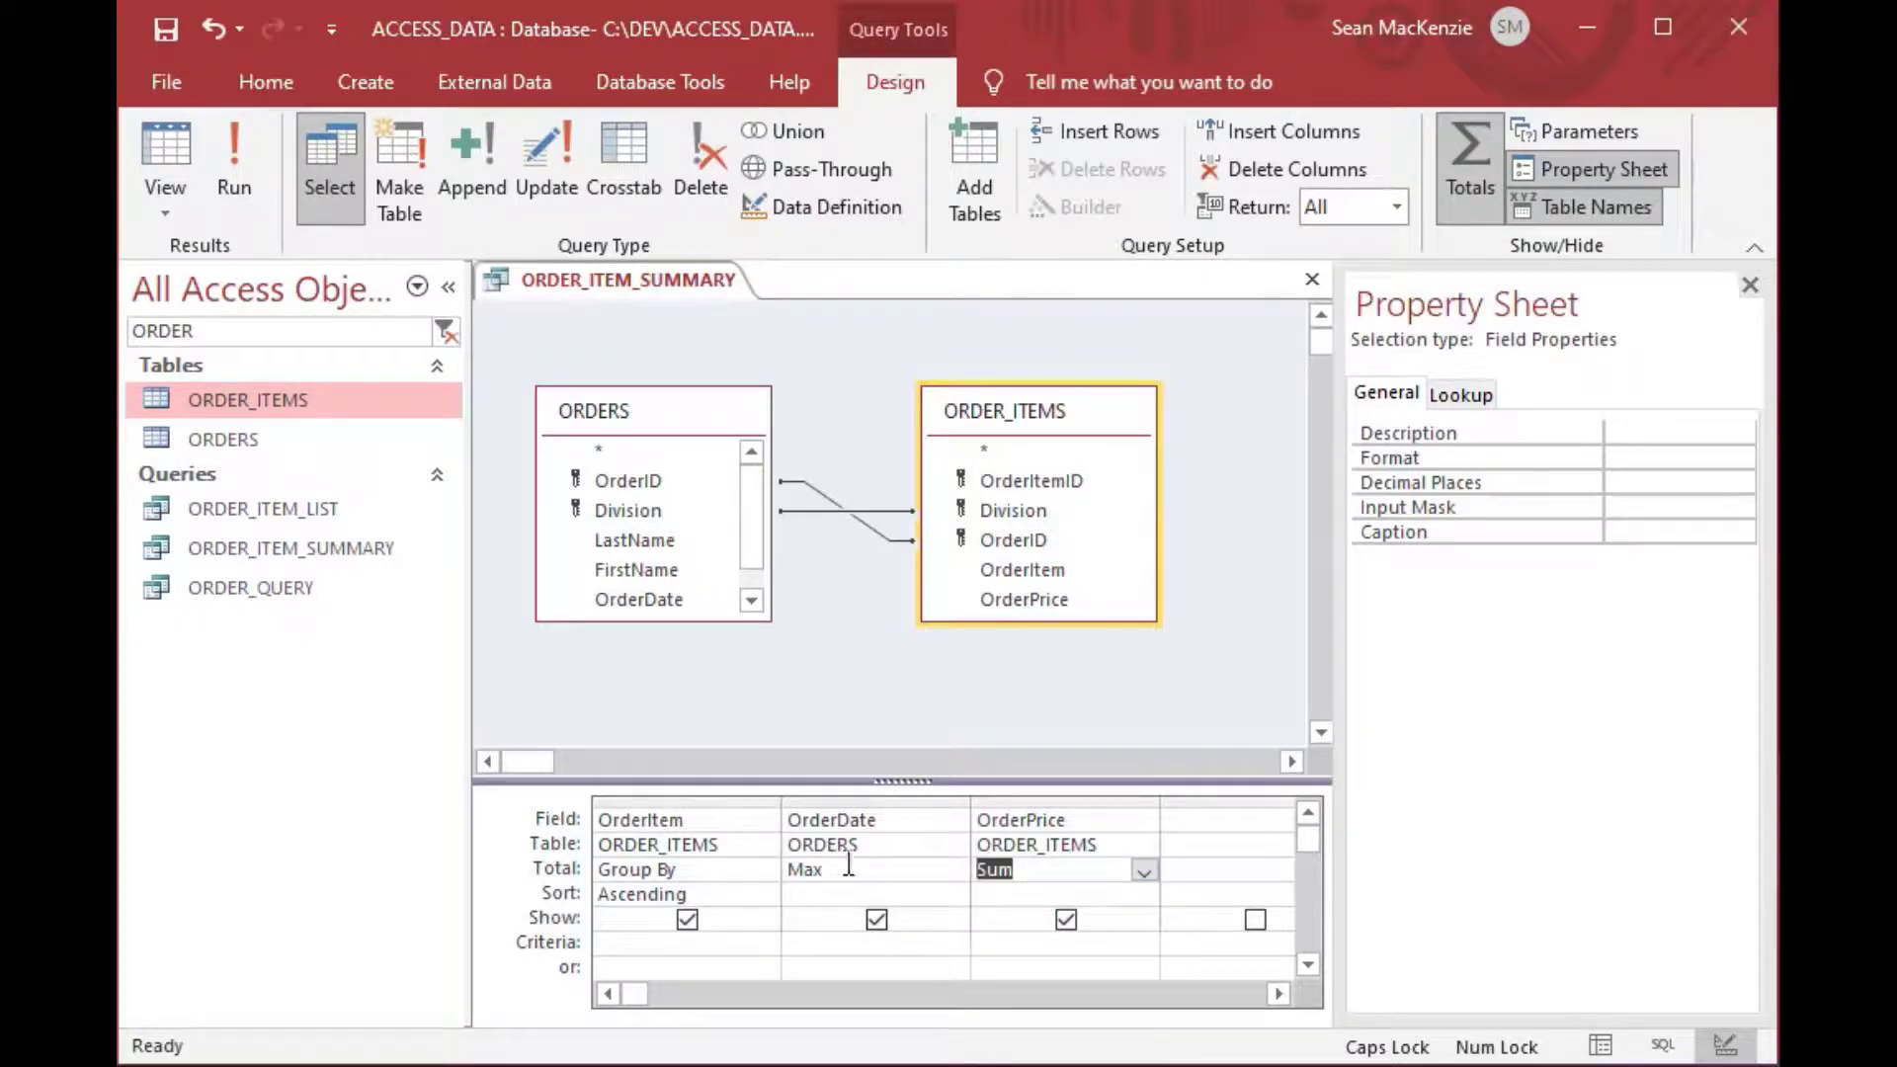
left_click(1181, 820)
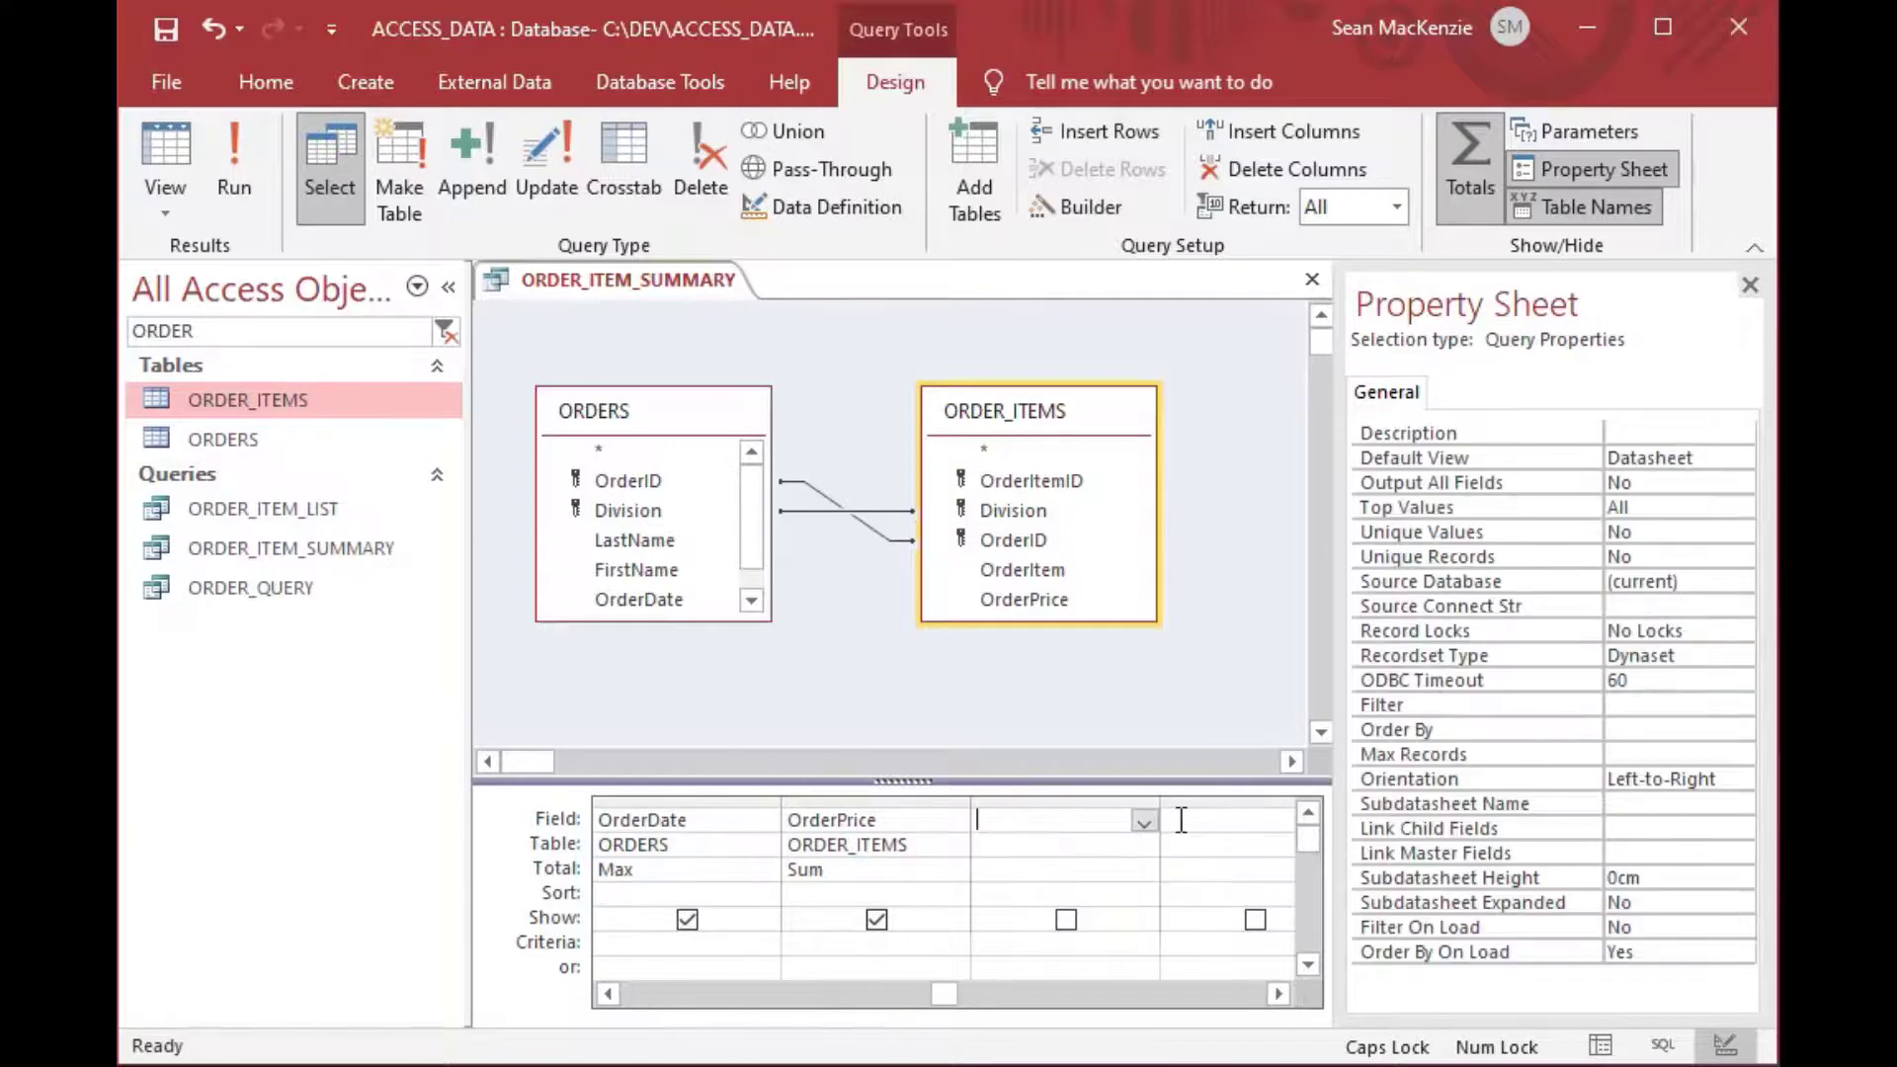
left_click(662, 995)
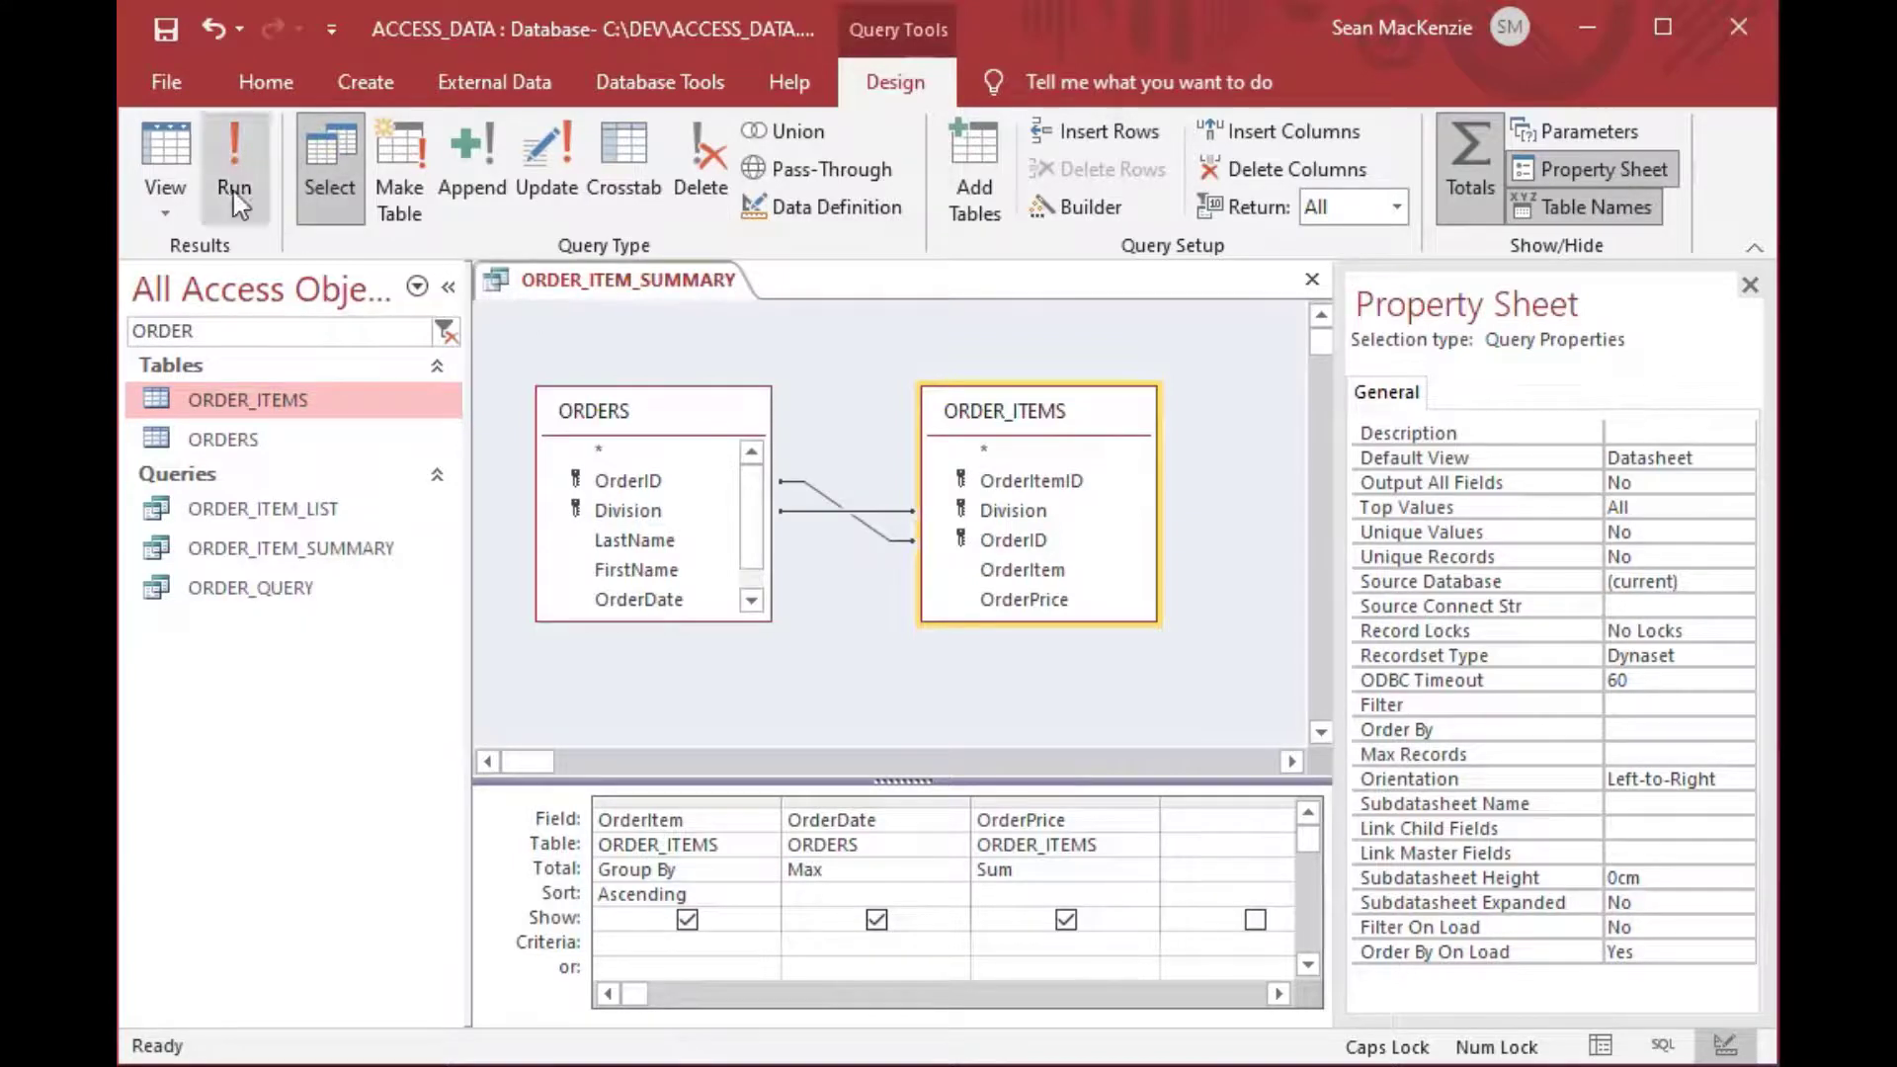
Show the summary results and fit the widths of the maximum order date and summed order price columns to their headings.
left_click(162, 156)
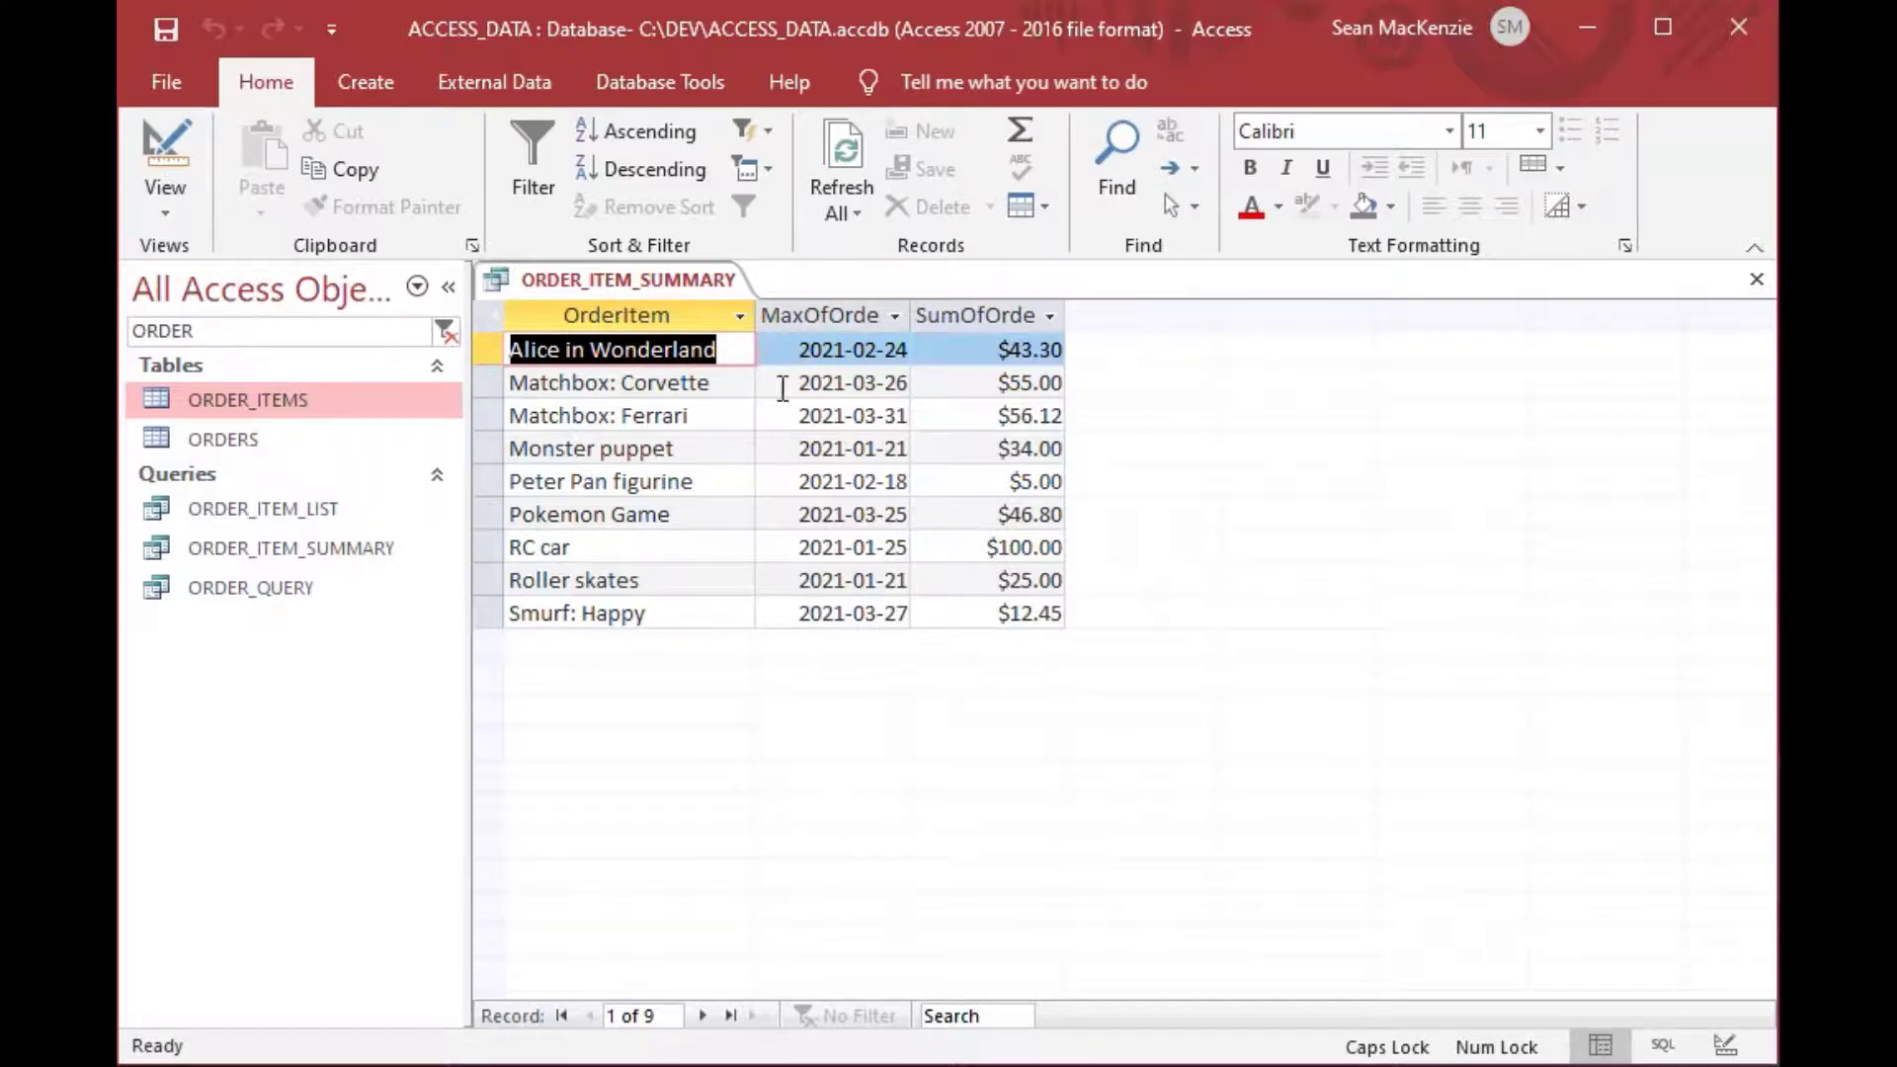
double_click(910, 312)
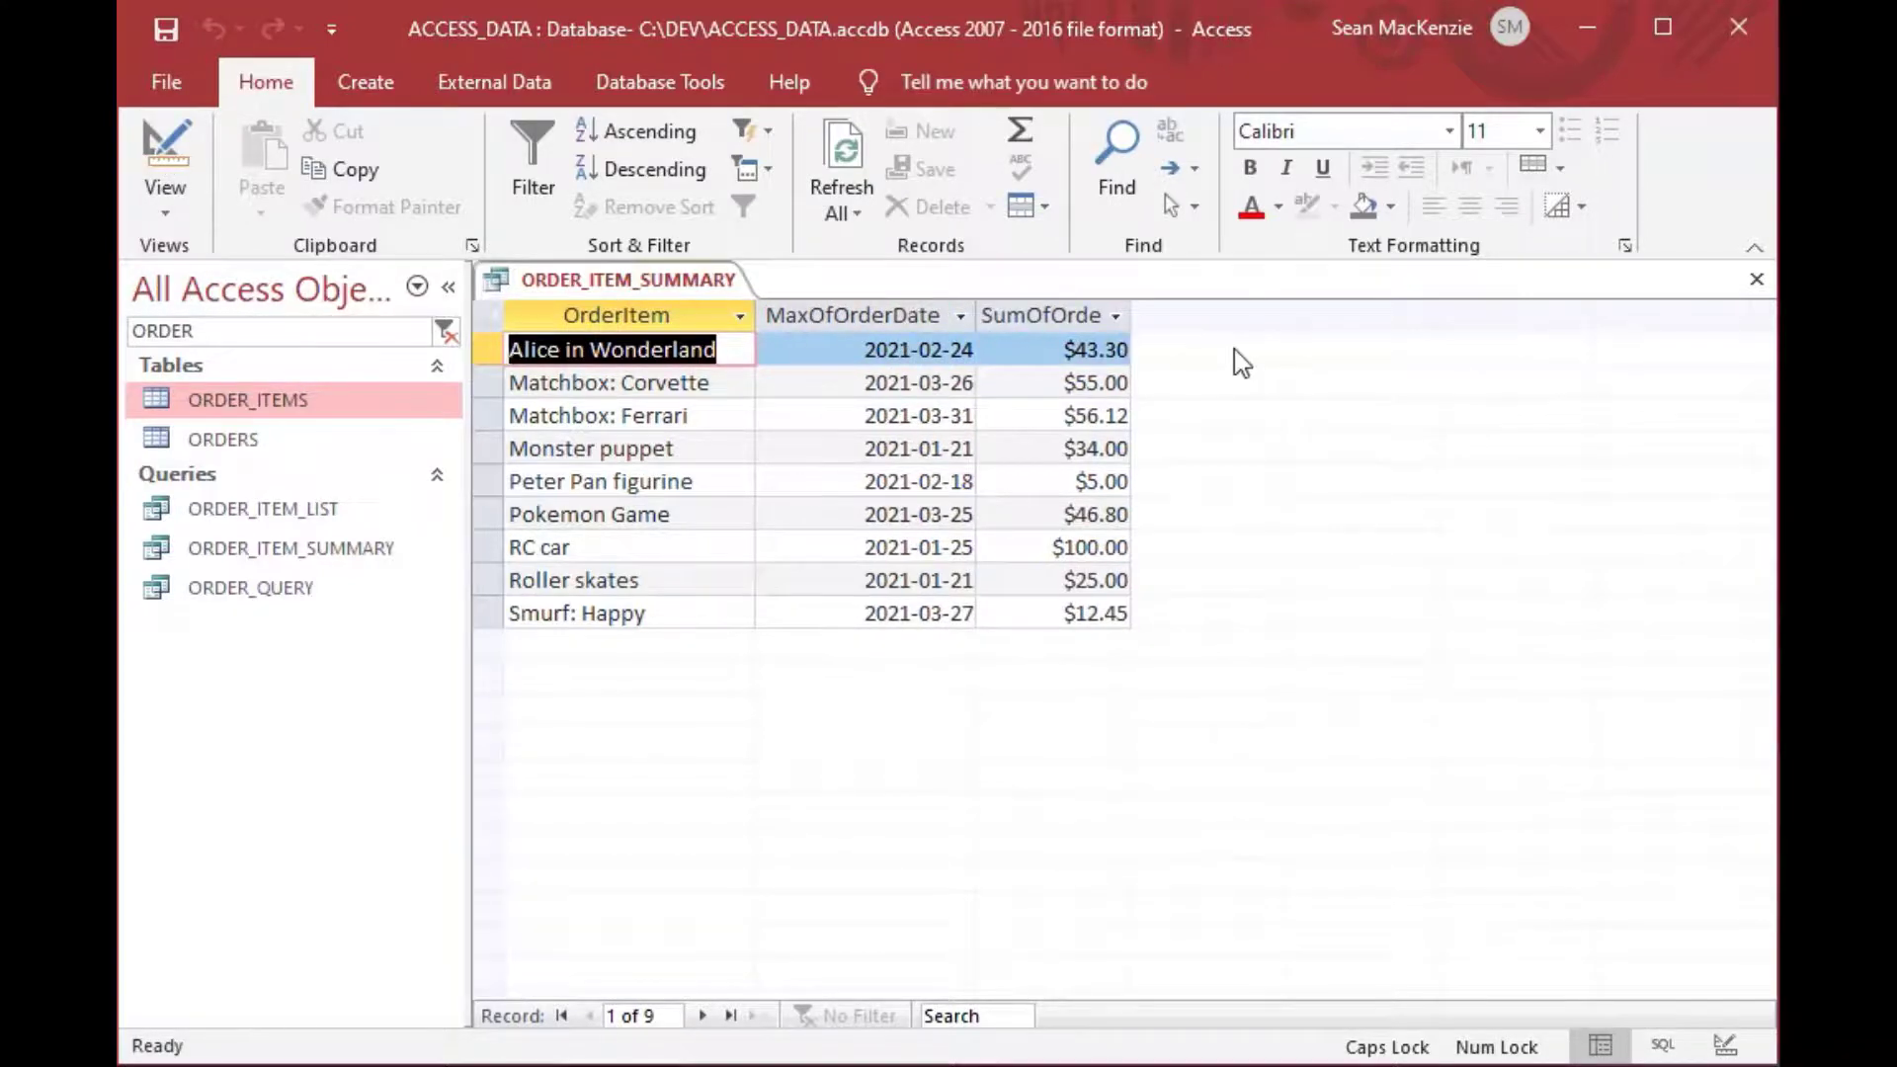
double_click(1133, 314)
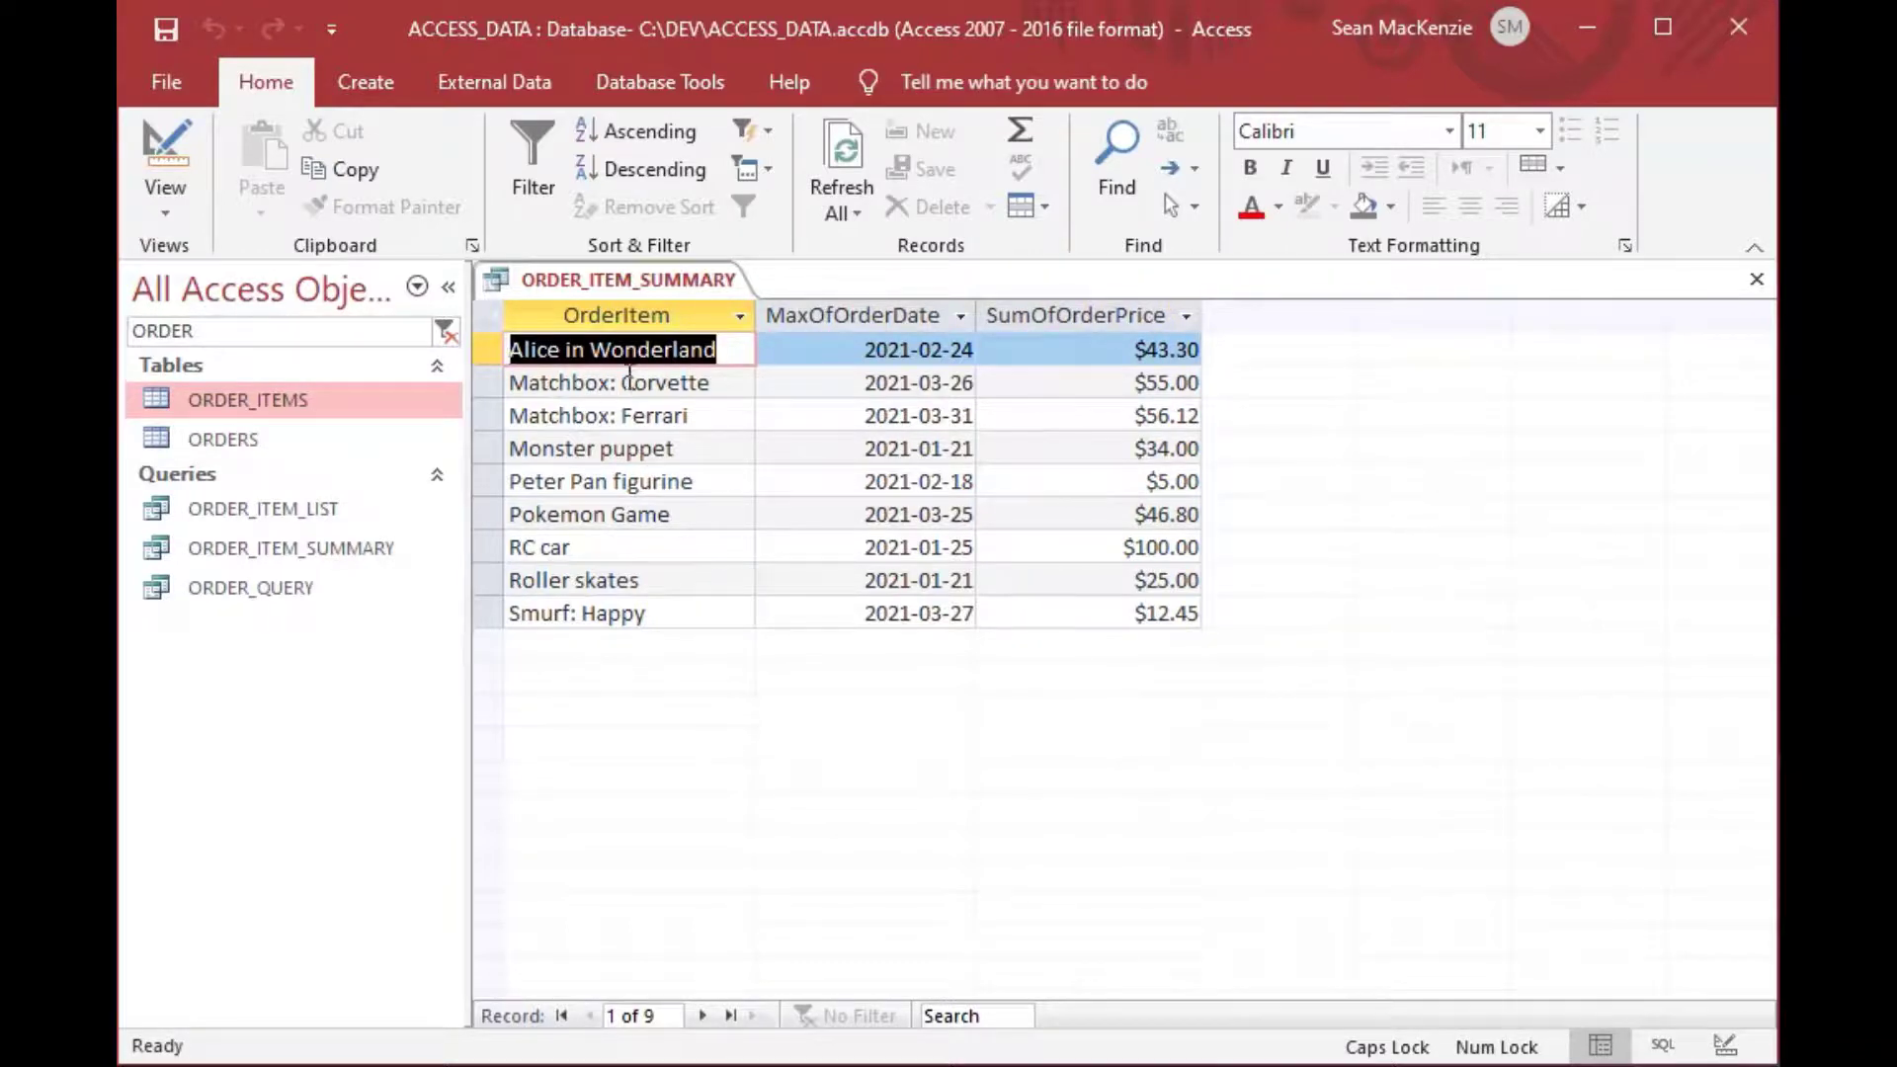
Check the OrderItem rows from Matchbox: Corvette through RC car for repeated items in the summary.
left_click(704, 383)
left_click(703, 415)
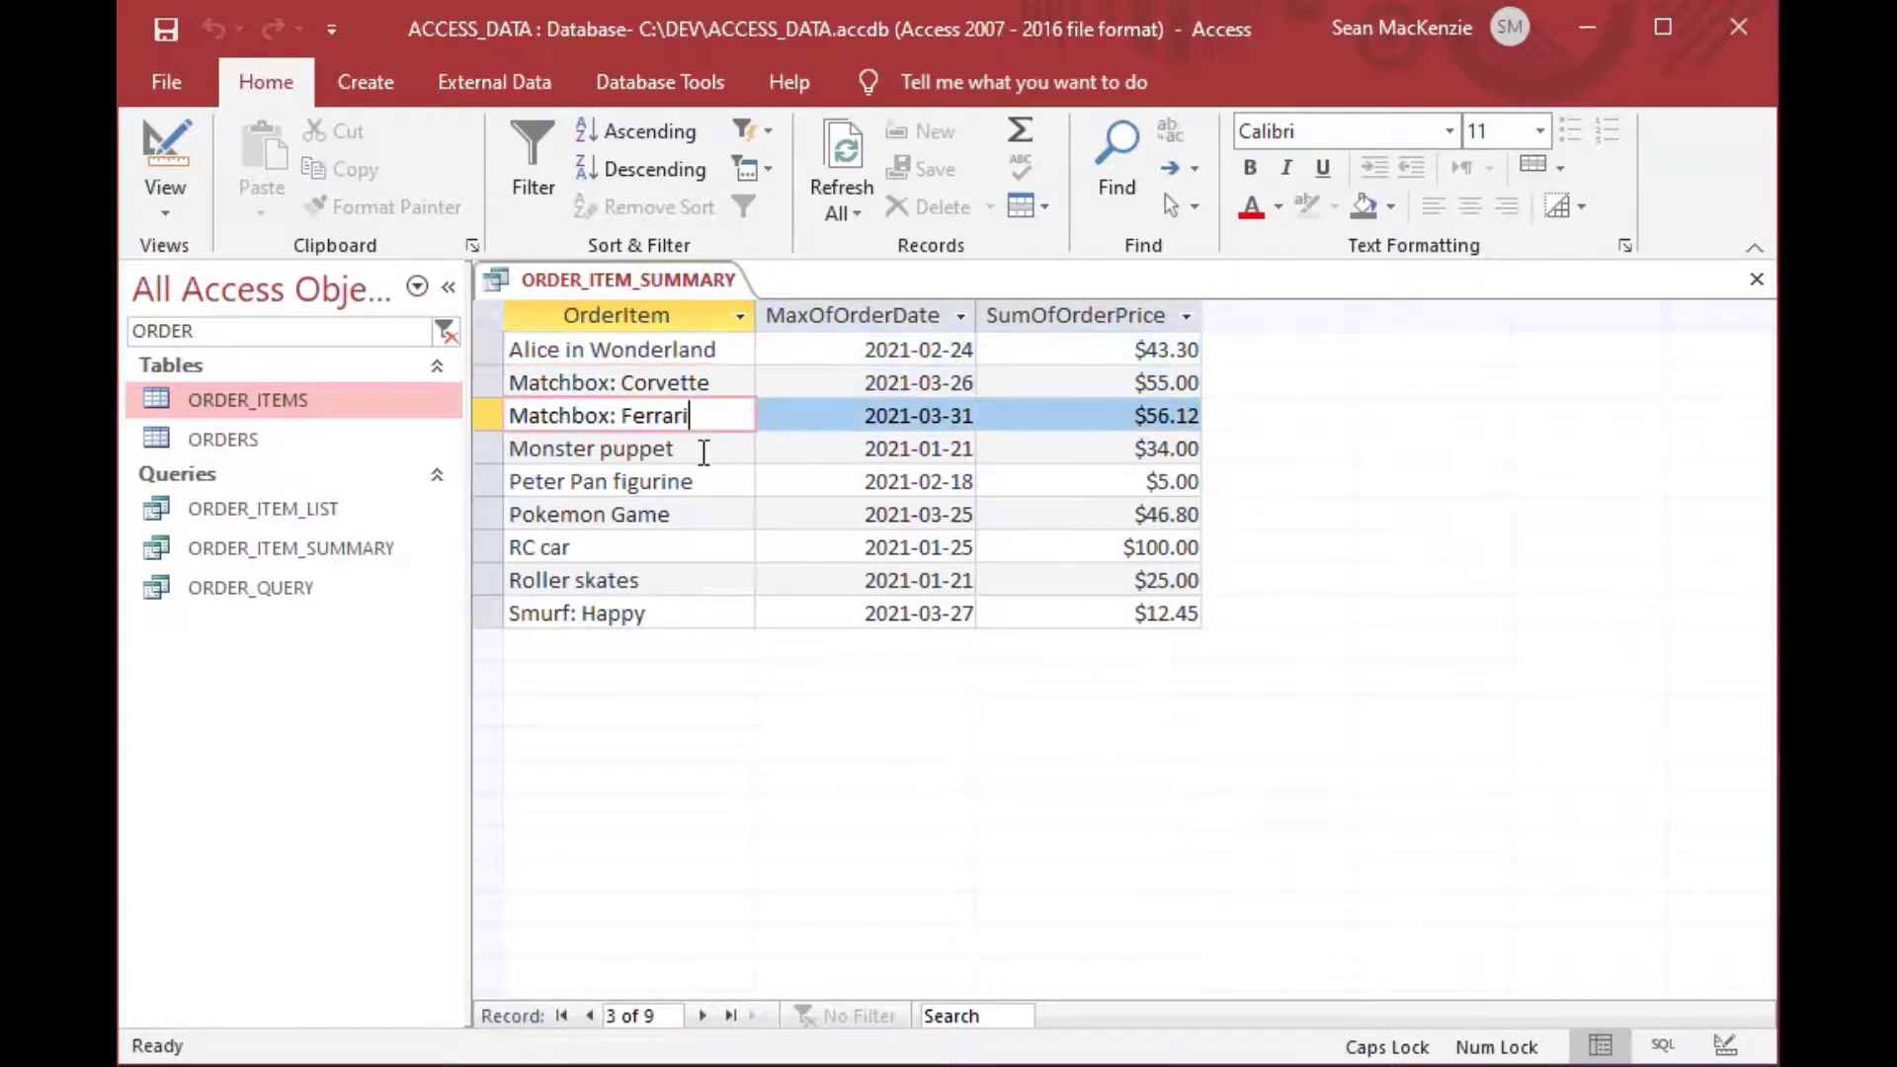
left_click(704, 451)
left_click(691, 488)
left_click(691, 522)
left_click(687, 556)
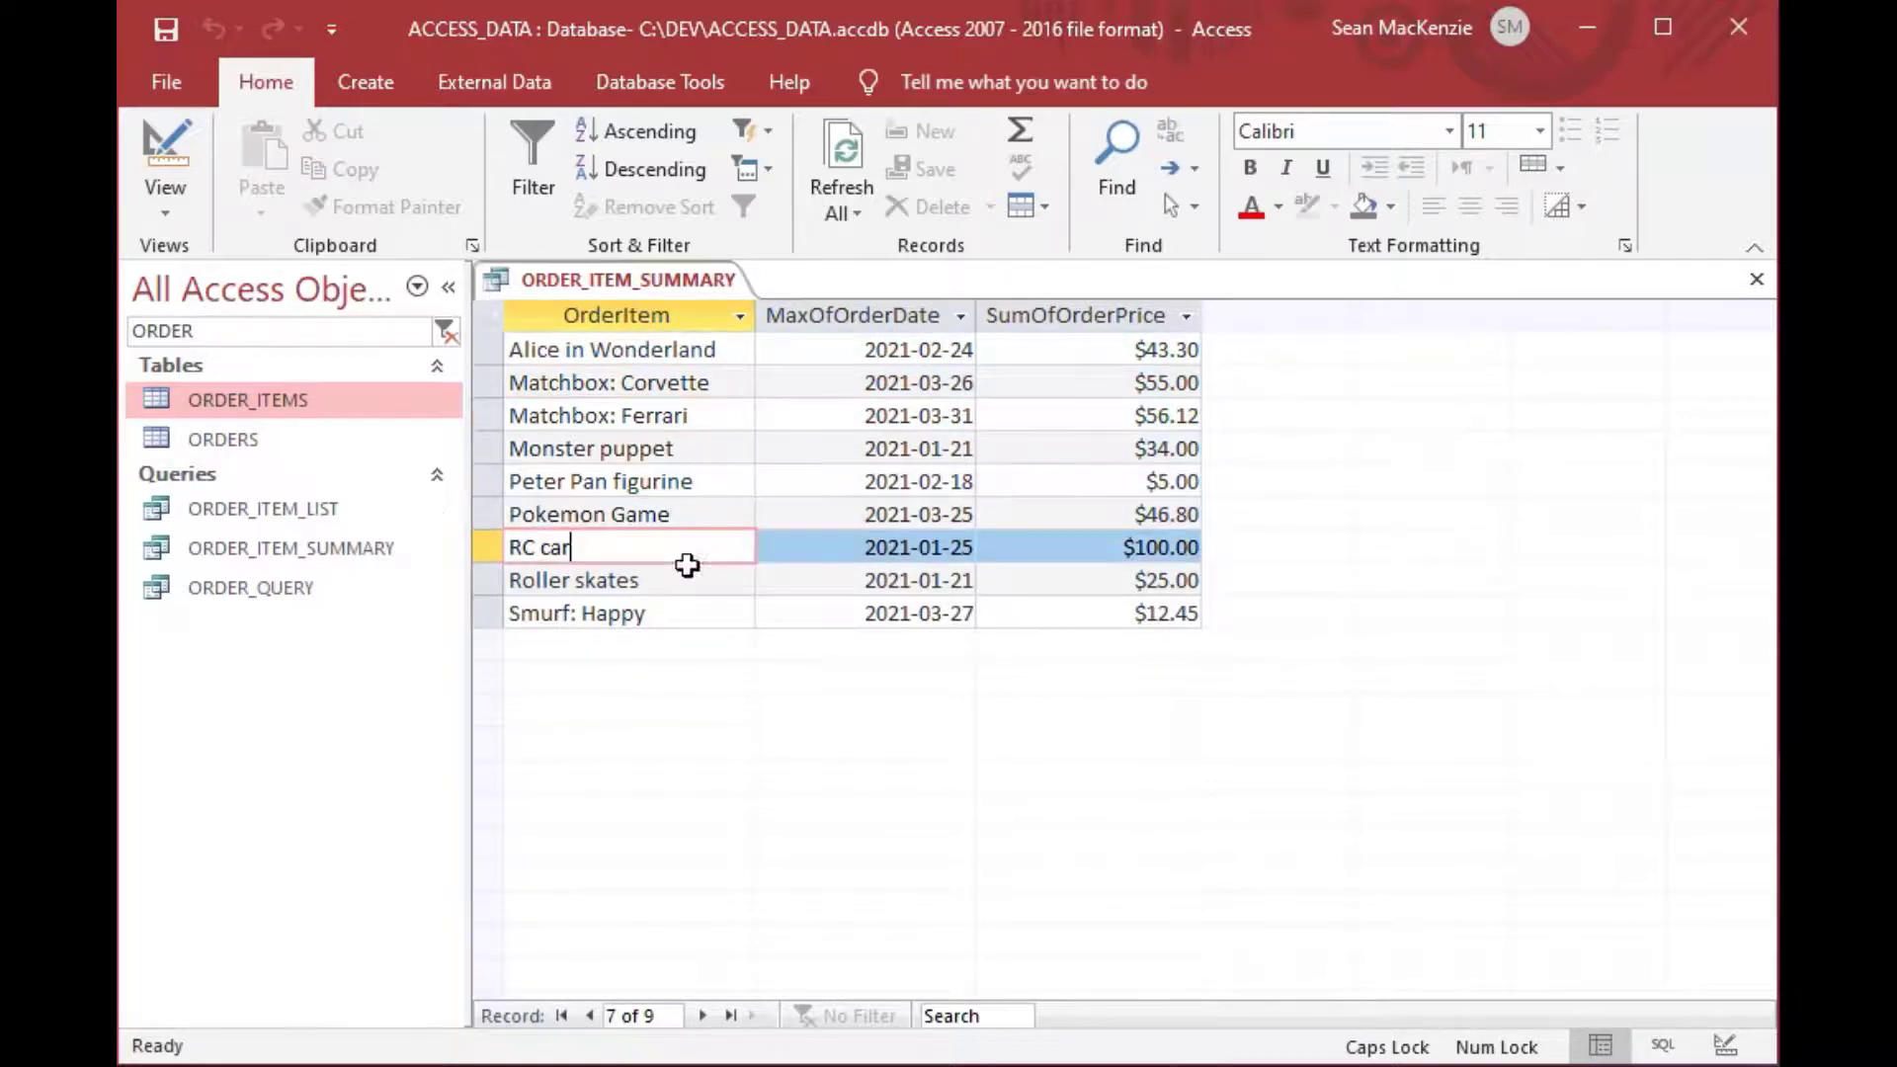
Check the last OrderItem rows, Roller skates and Smurf: Happy, for repeated items in the summary.
left_click(684, 591)
left_click(684, 612)
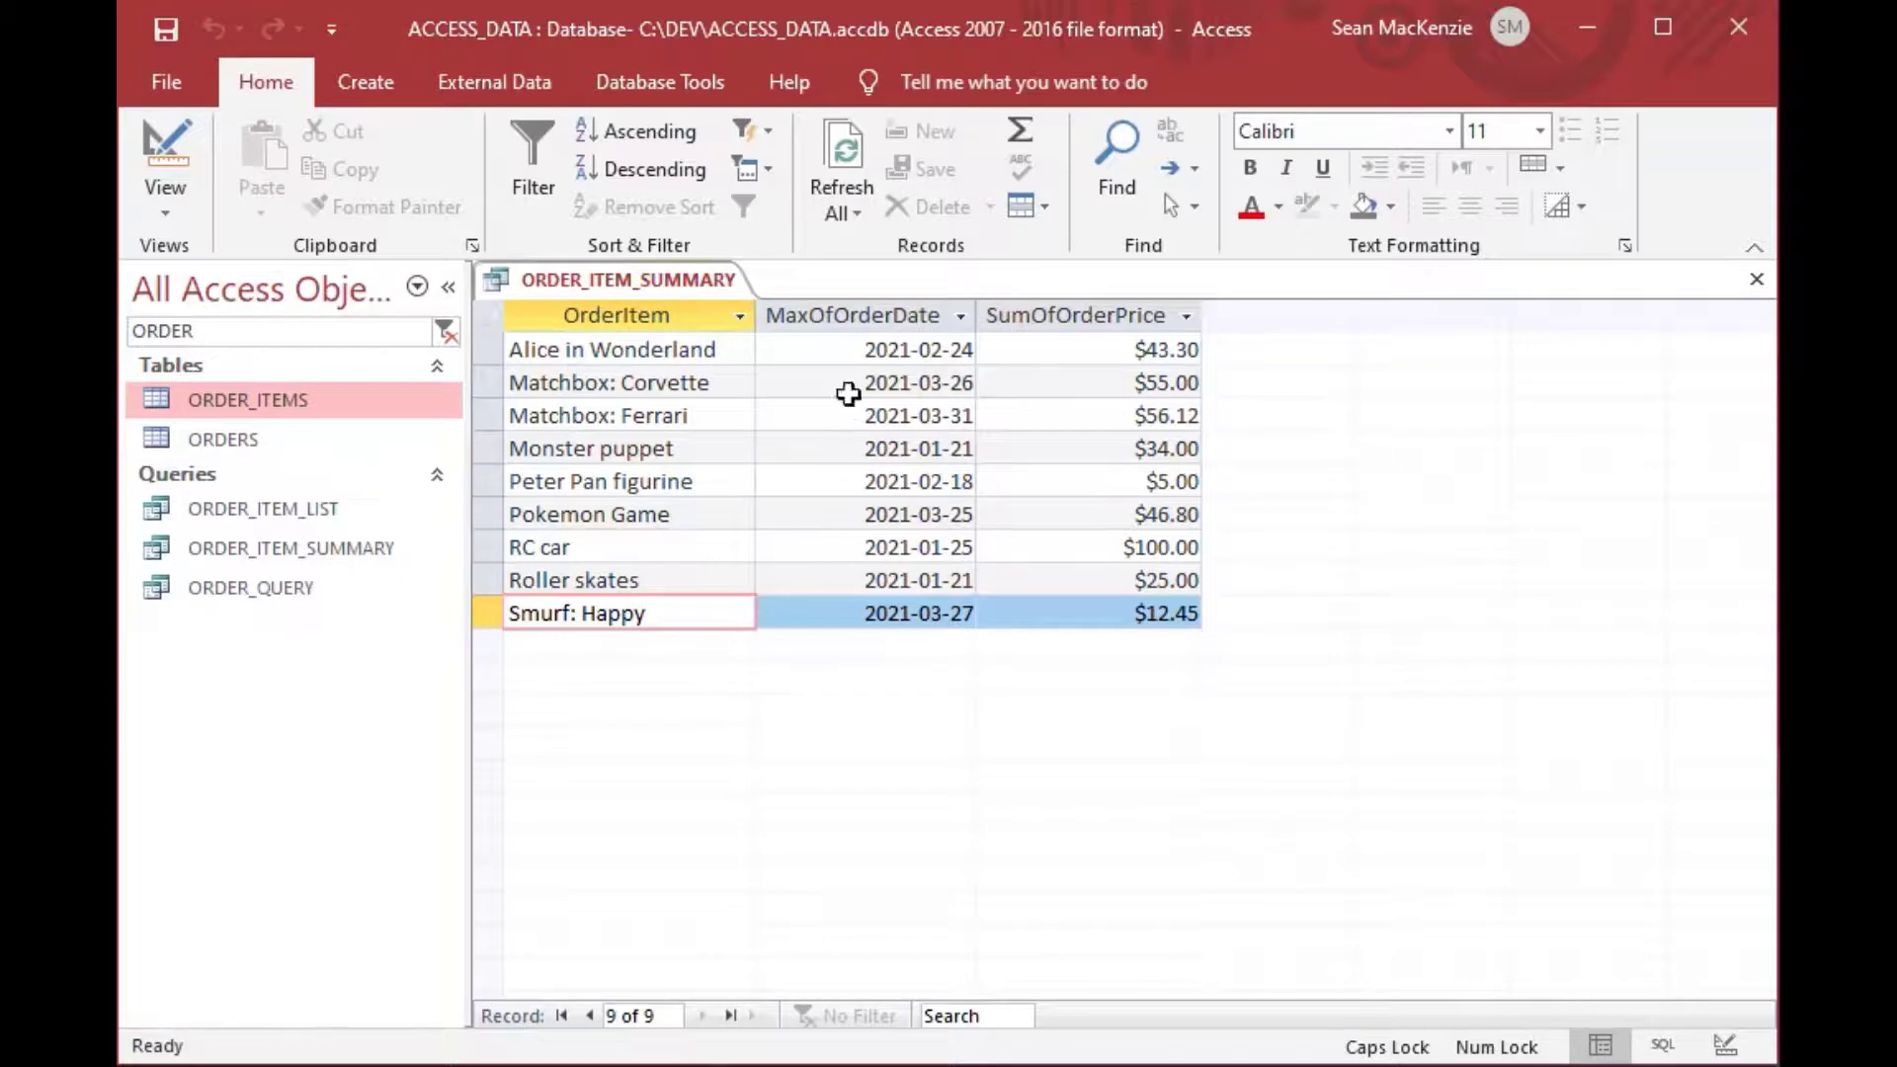
Return to the query design and give the OrderDate field the alias MaxDate.
left_click(161, 146)
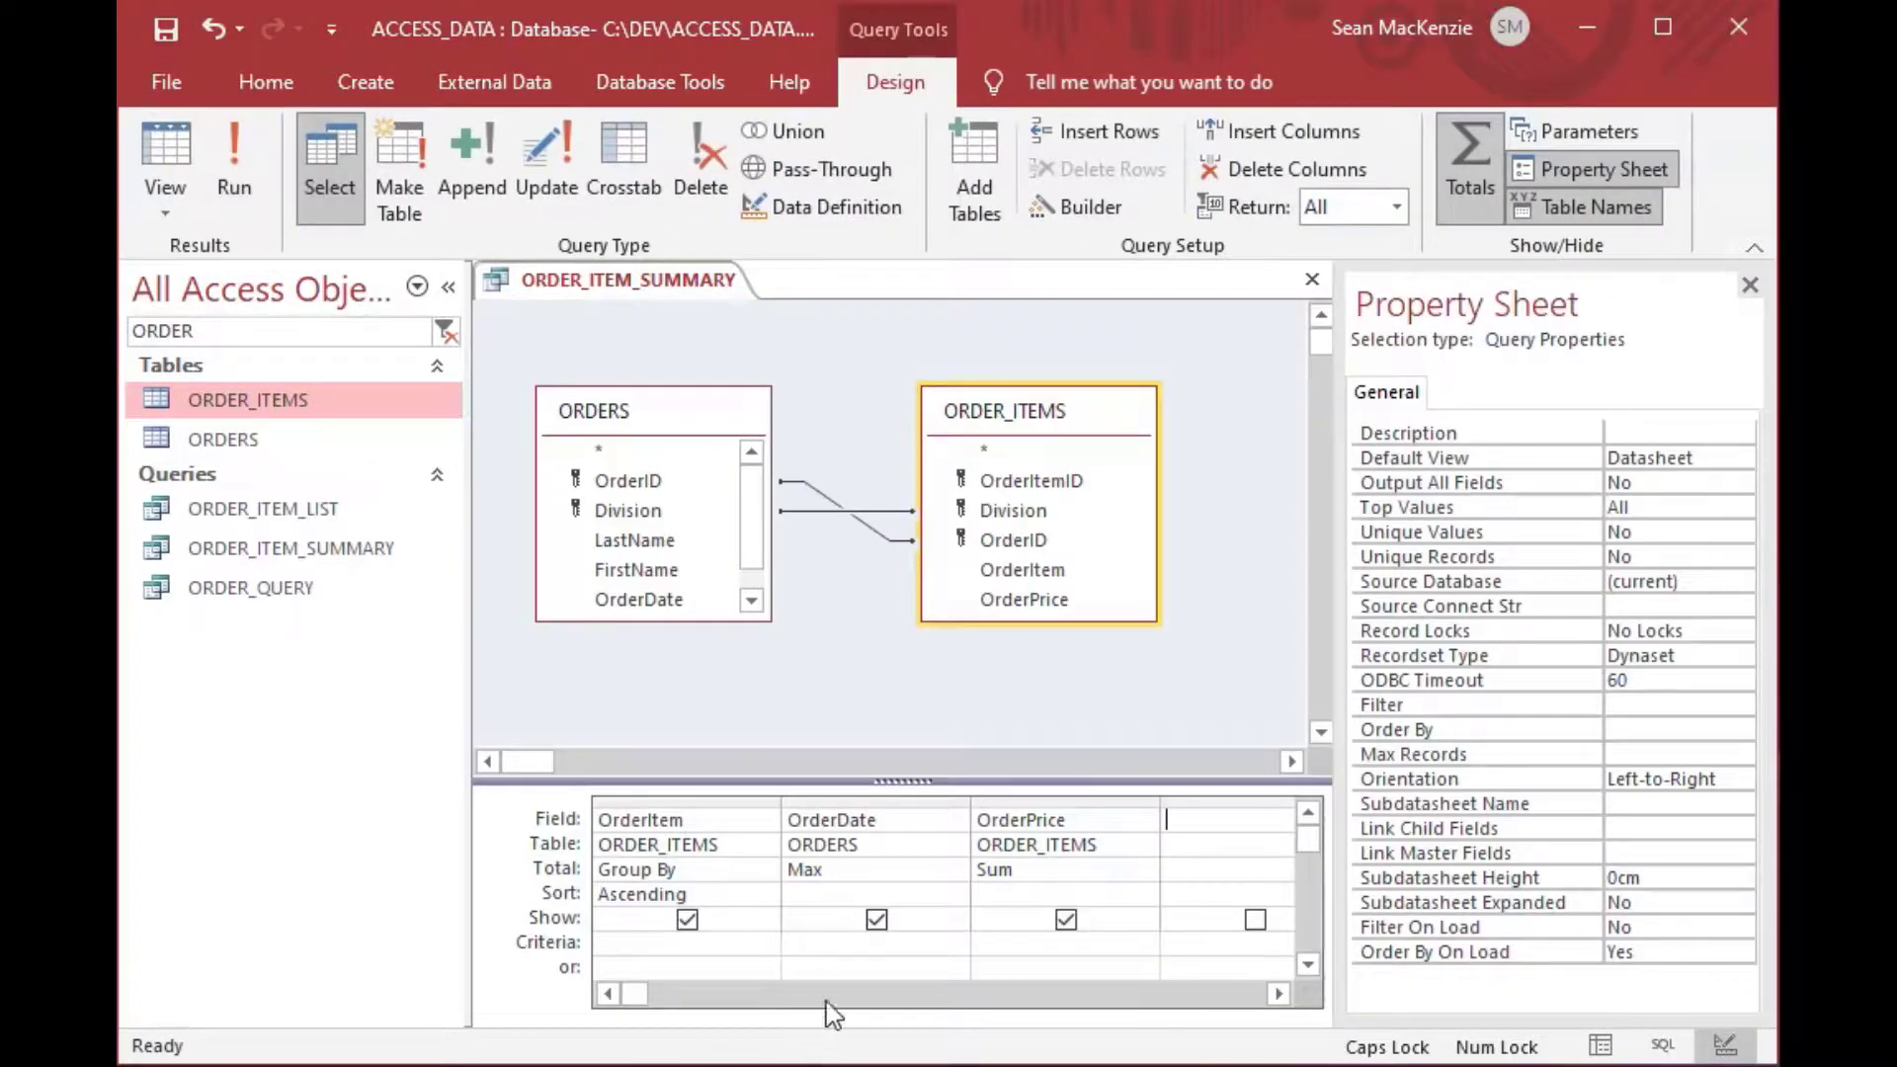
left_click(790, 819)
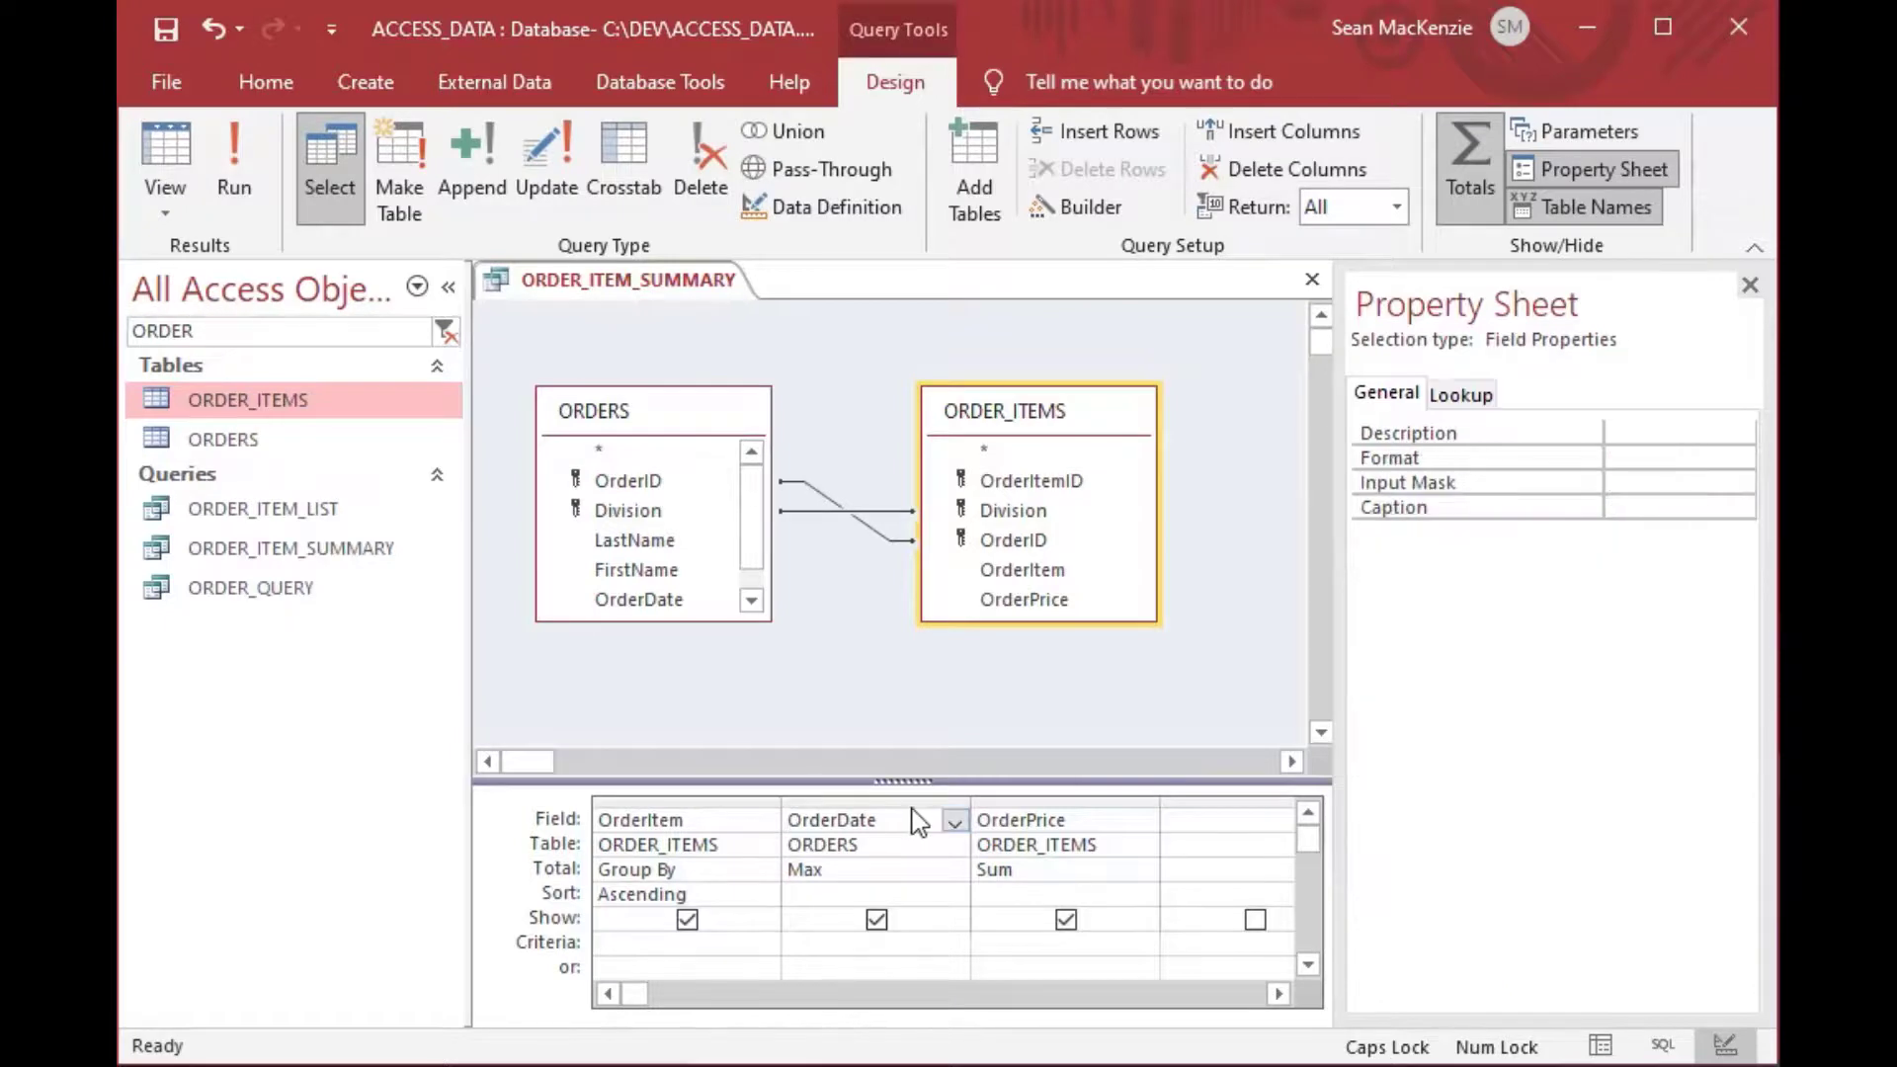
type("mAX")
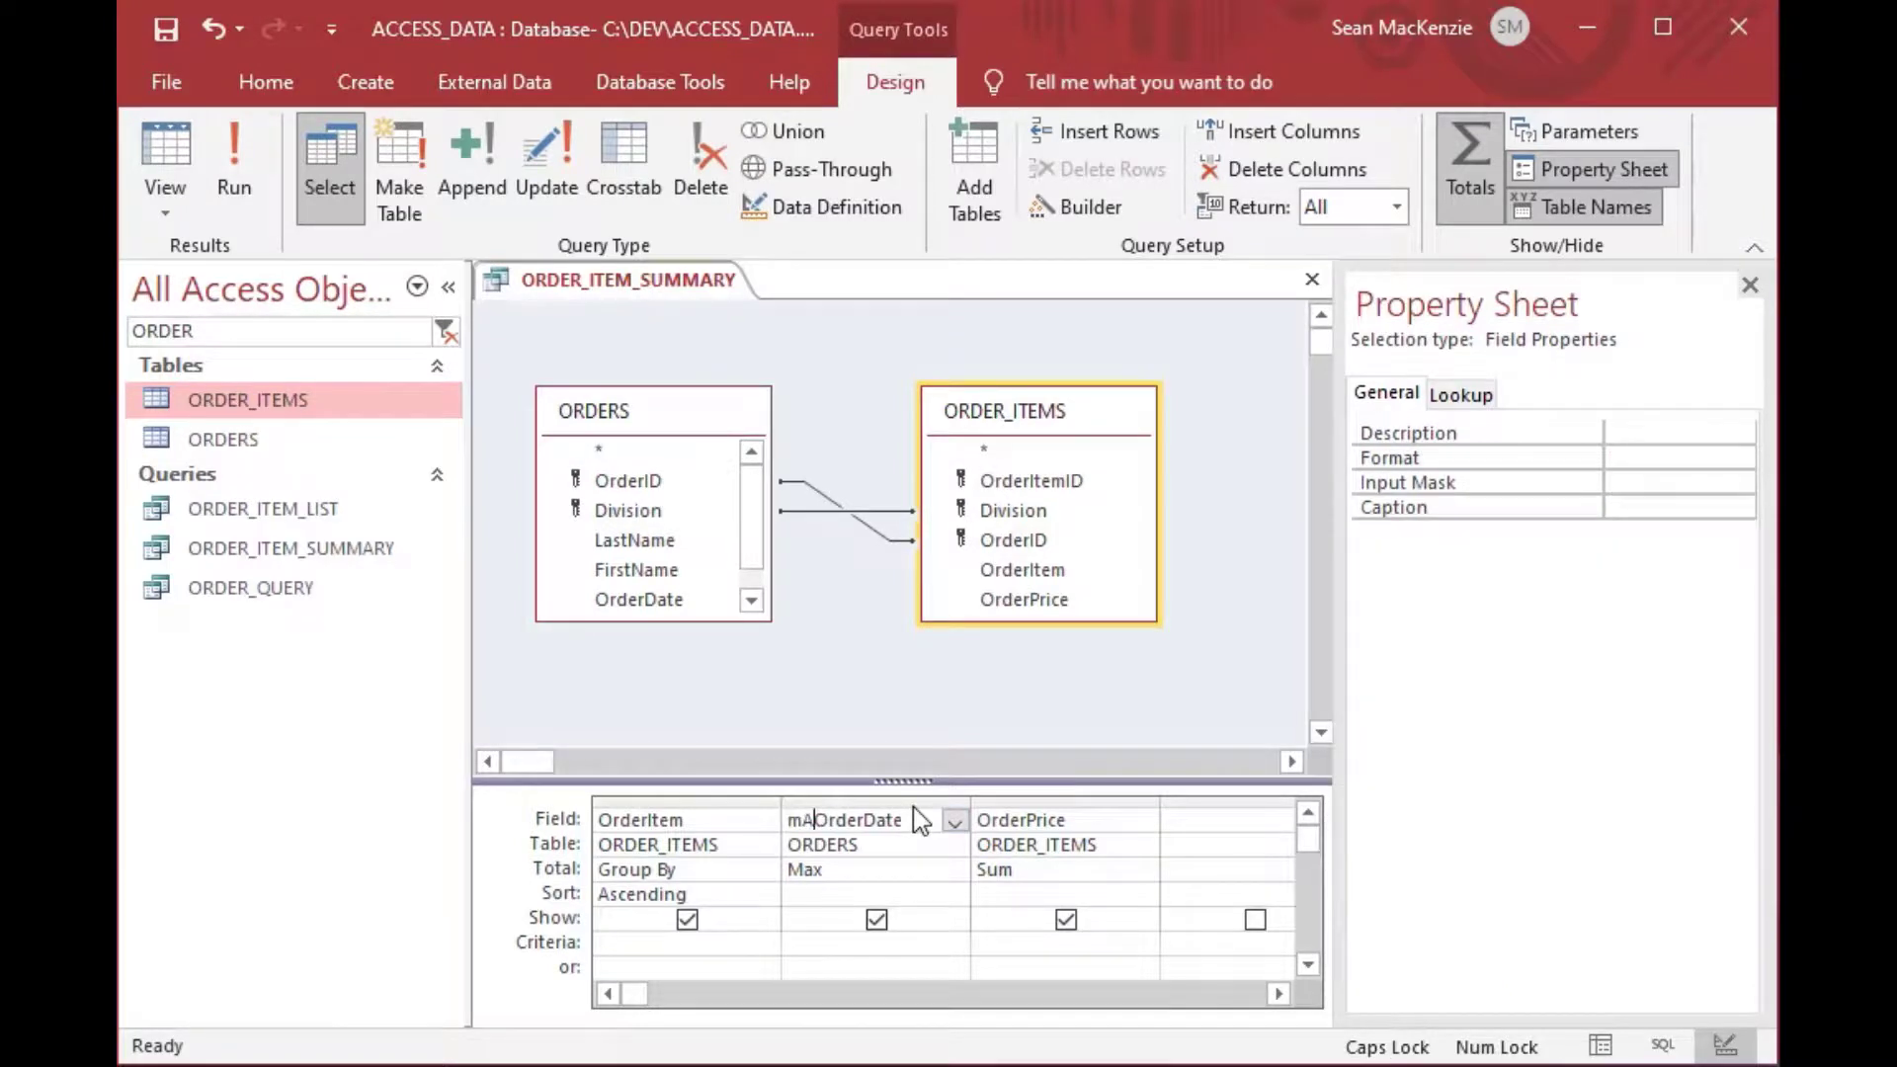
key("BackSpace")
key("BackSpace")
key("BackSpace")
key("Caps_Lock")
type("Max")
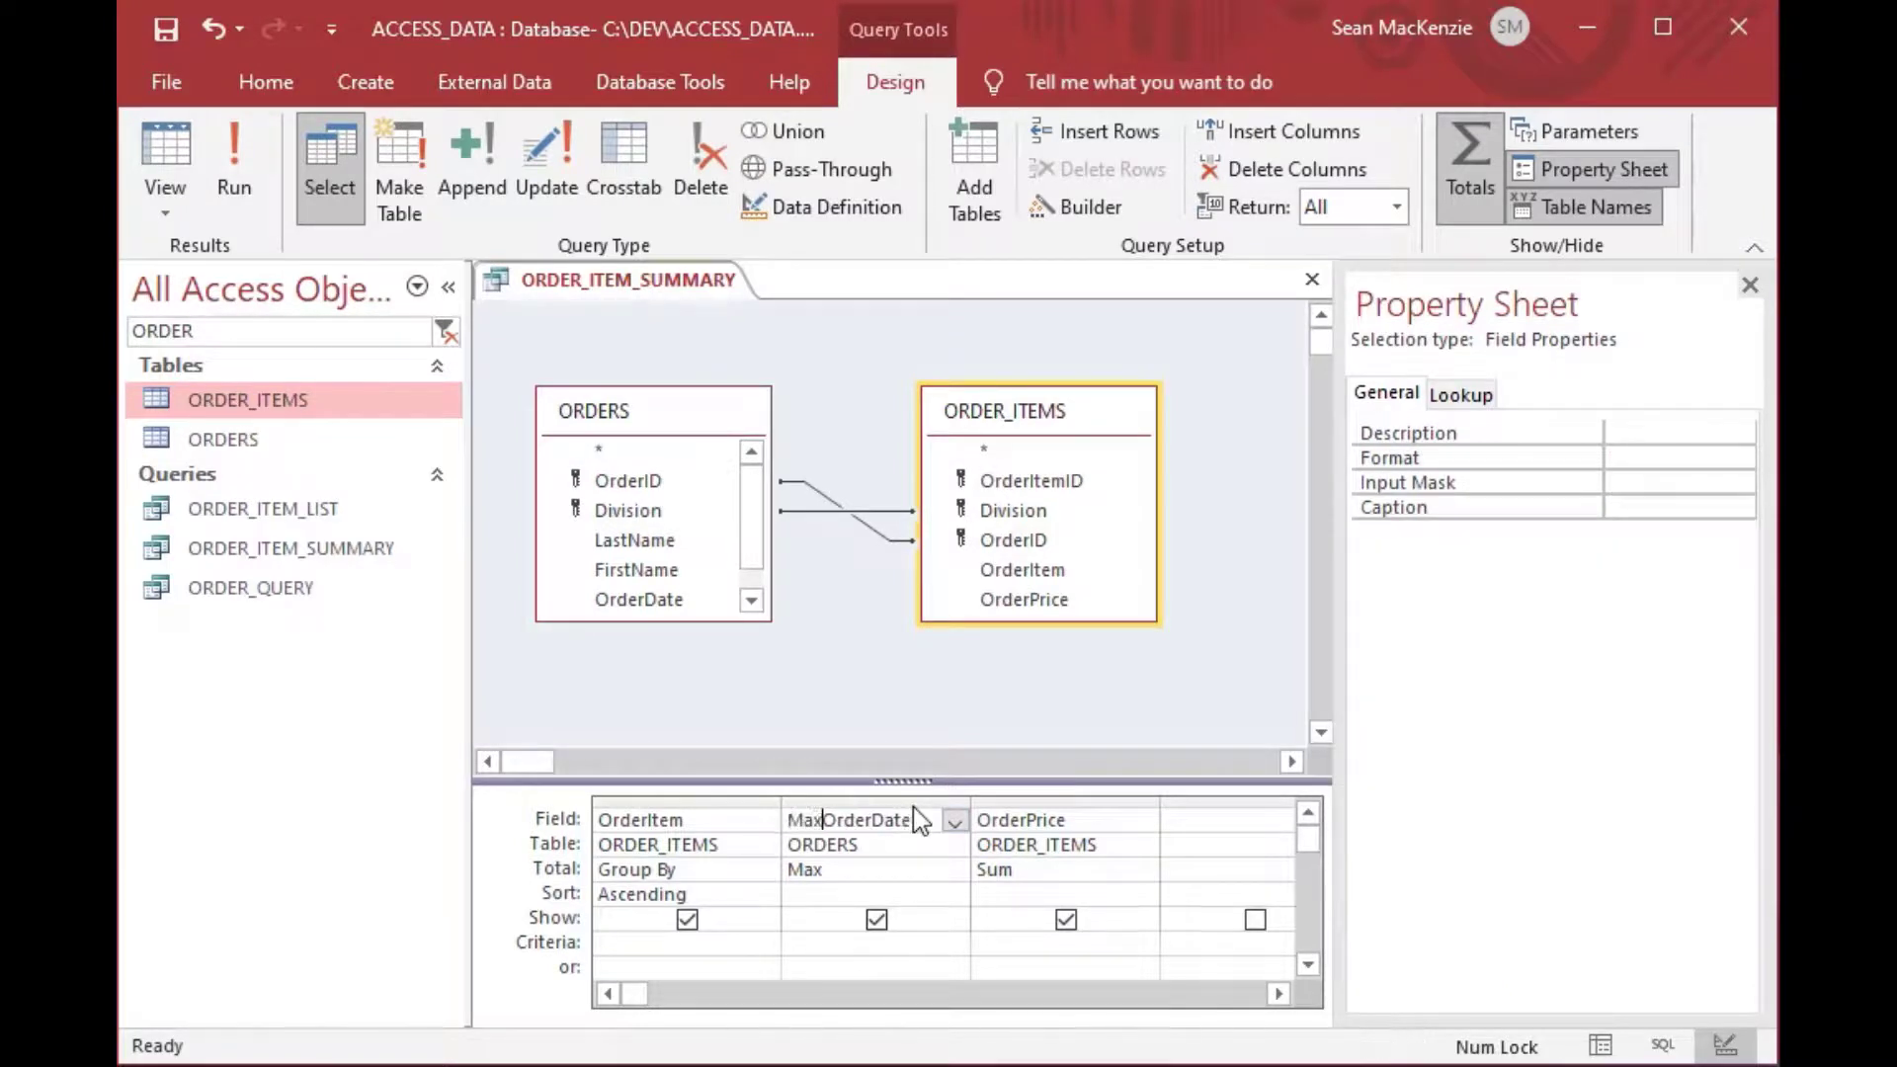
type("Date:")
Give the summed OrderPrice field the alias TotalRevenue.
left_click(986, 822)
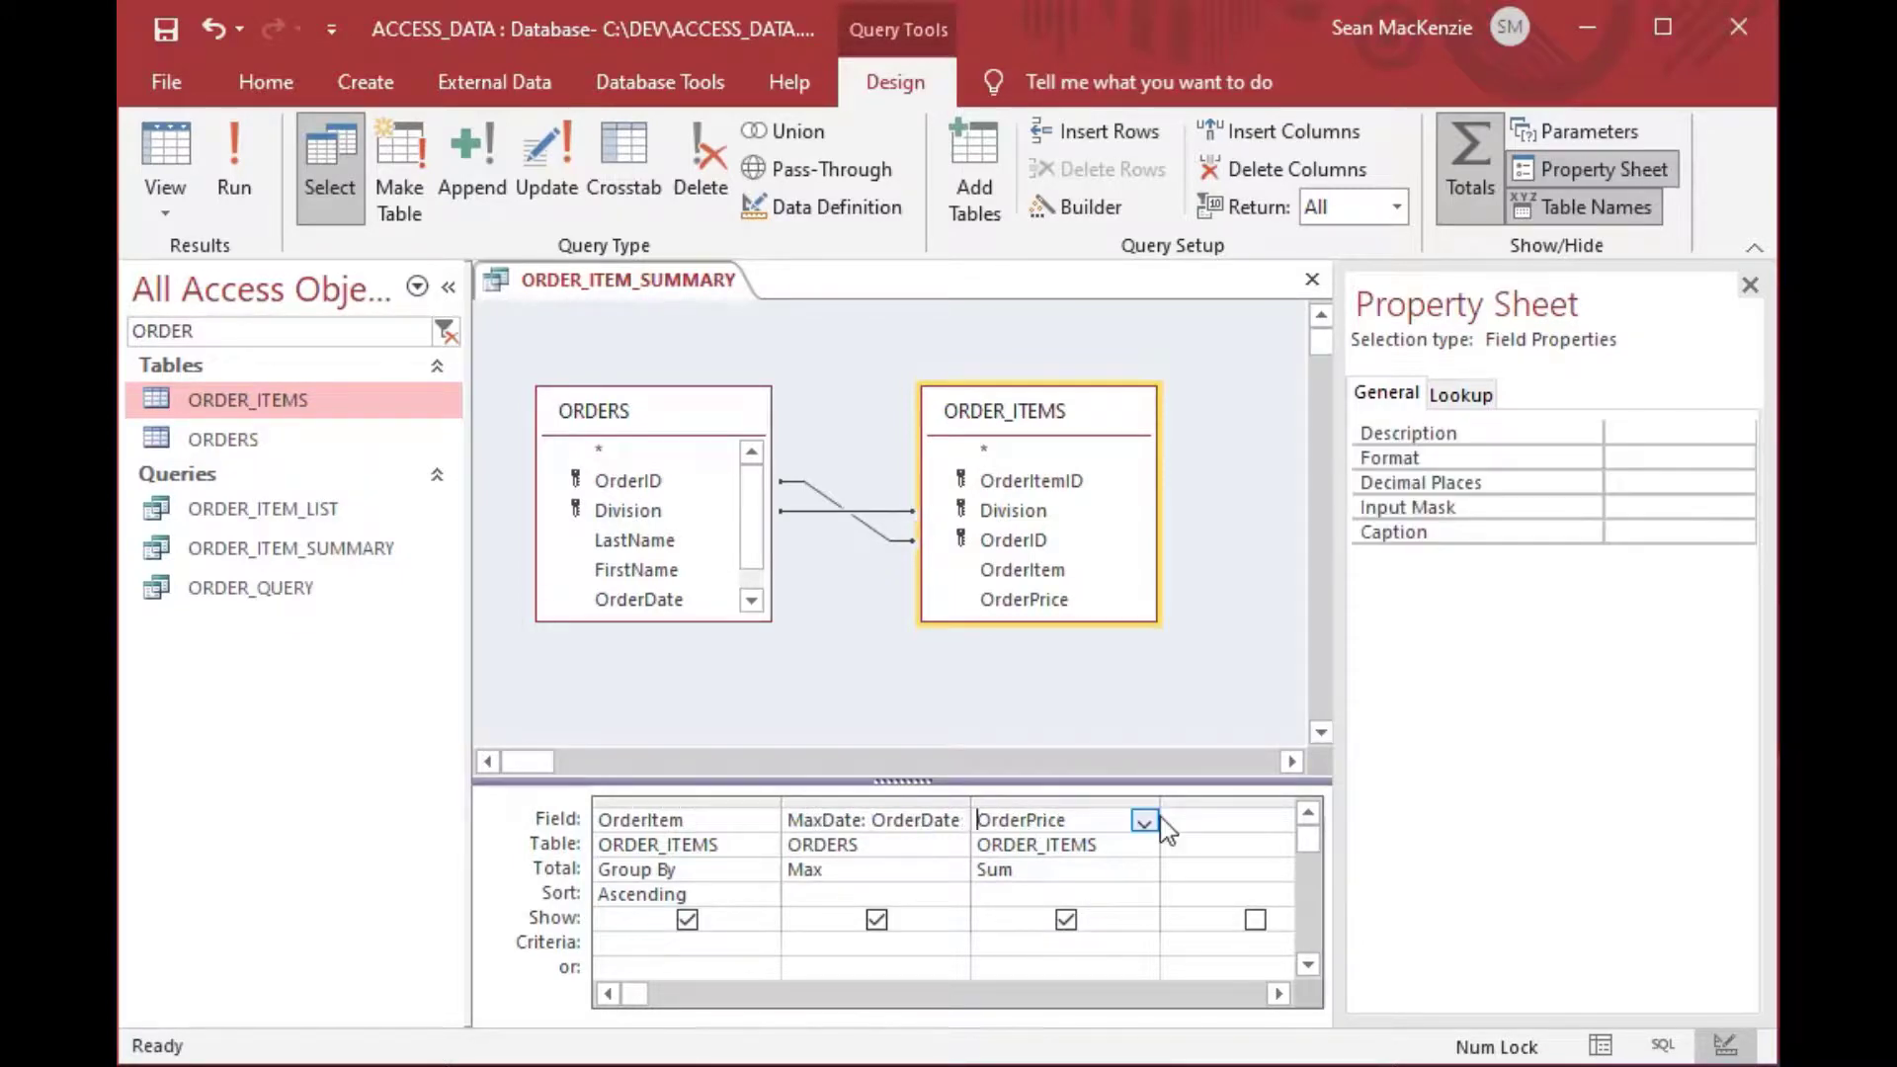
type("Total")
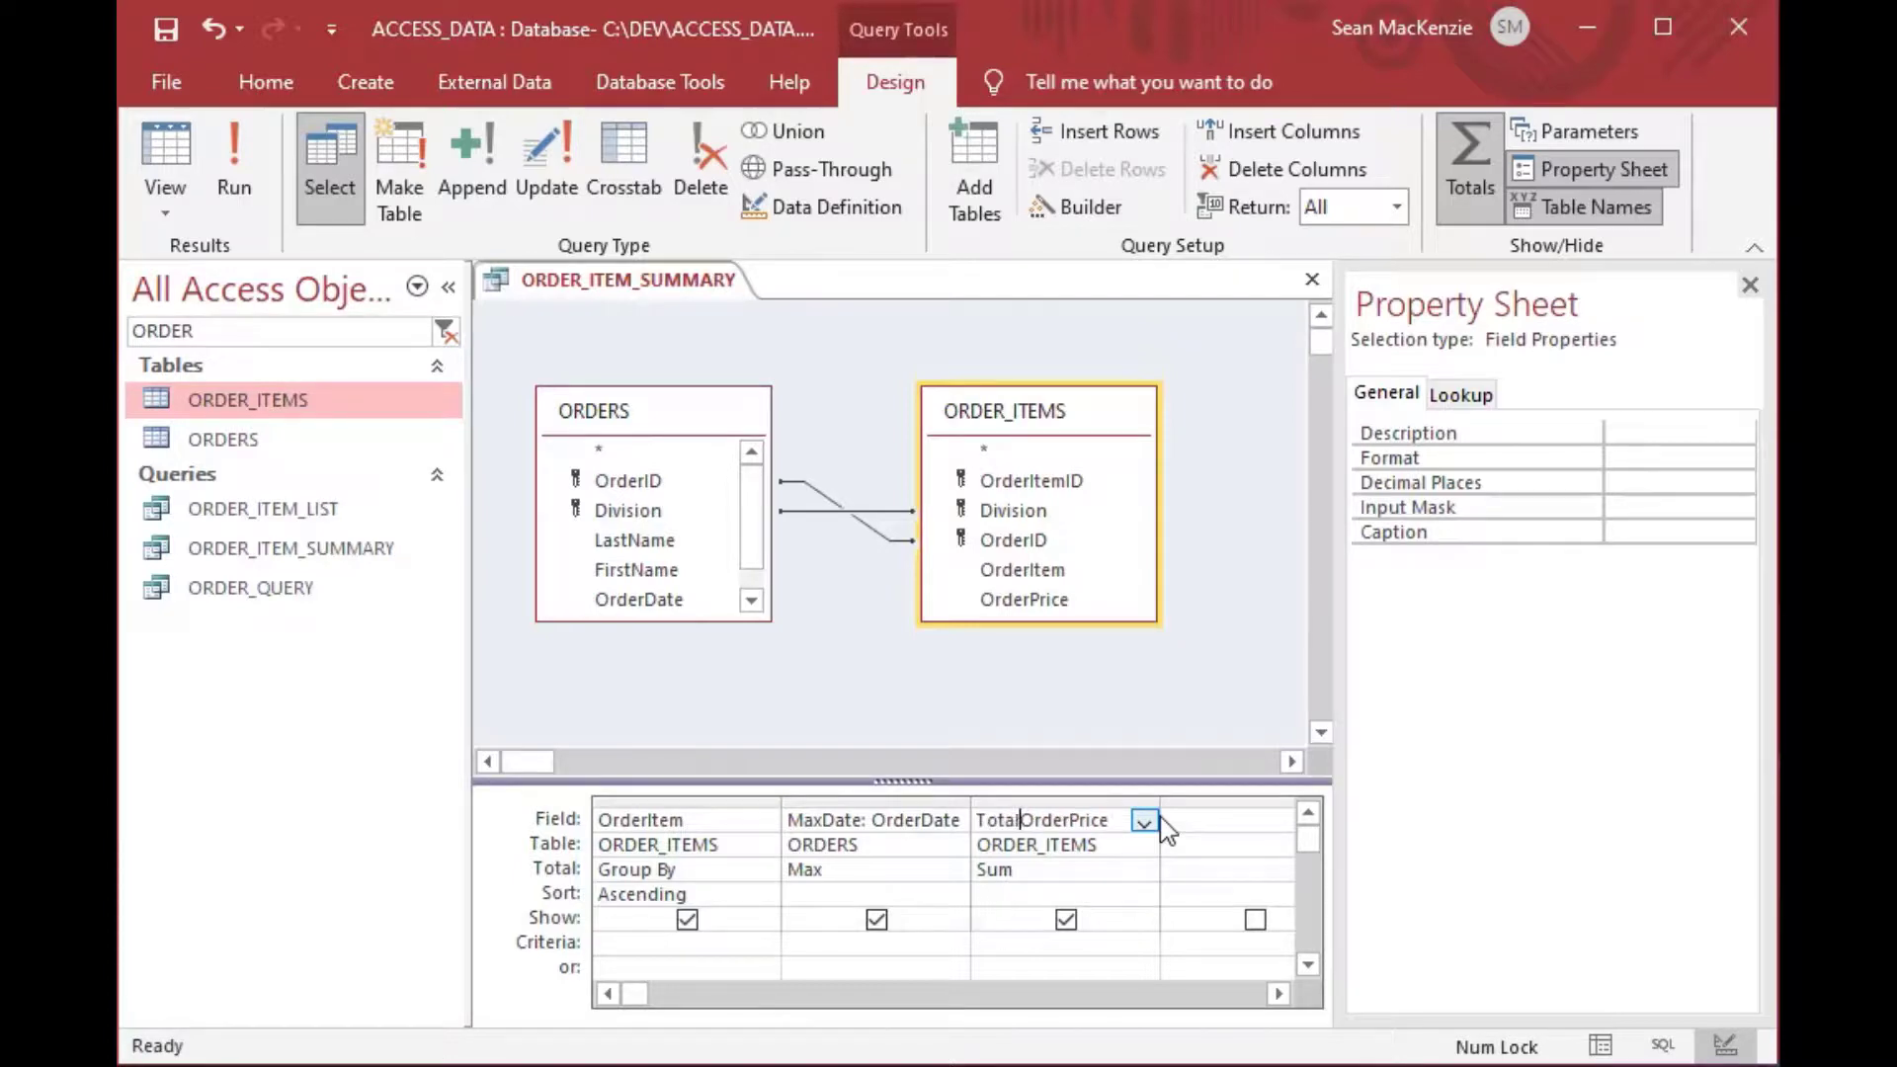
type("Revenue:")
left_click(1163, 822)
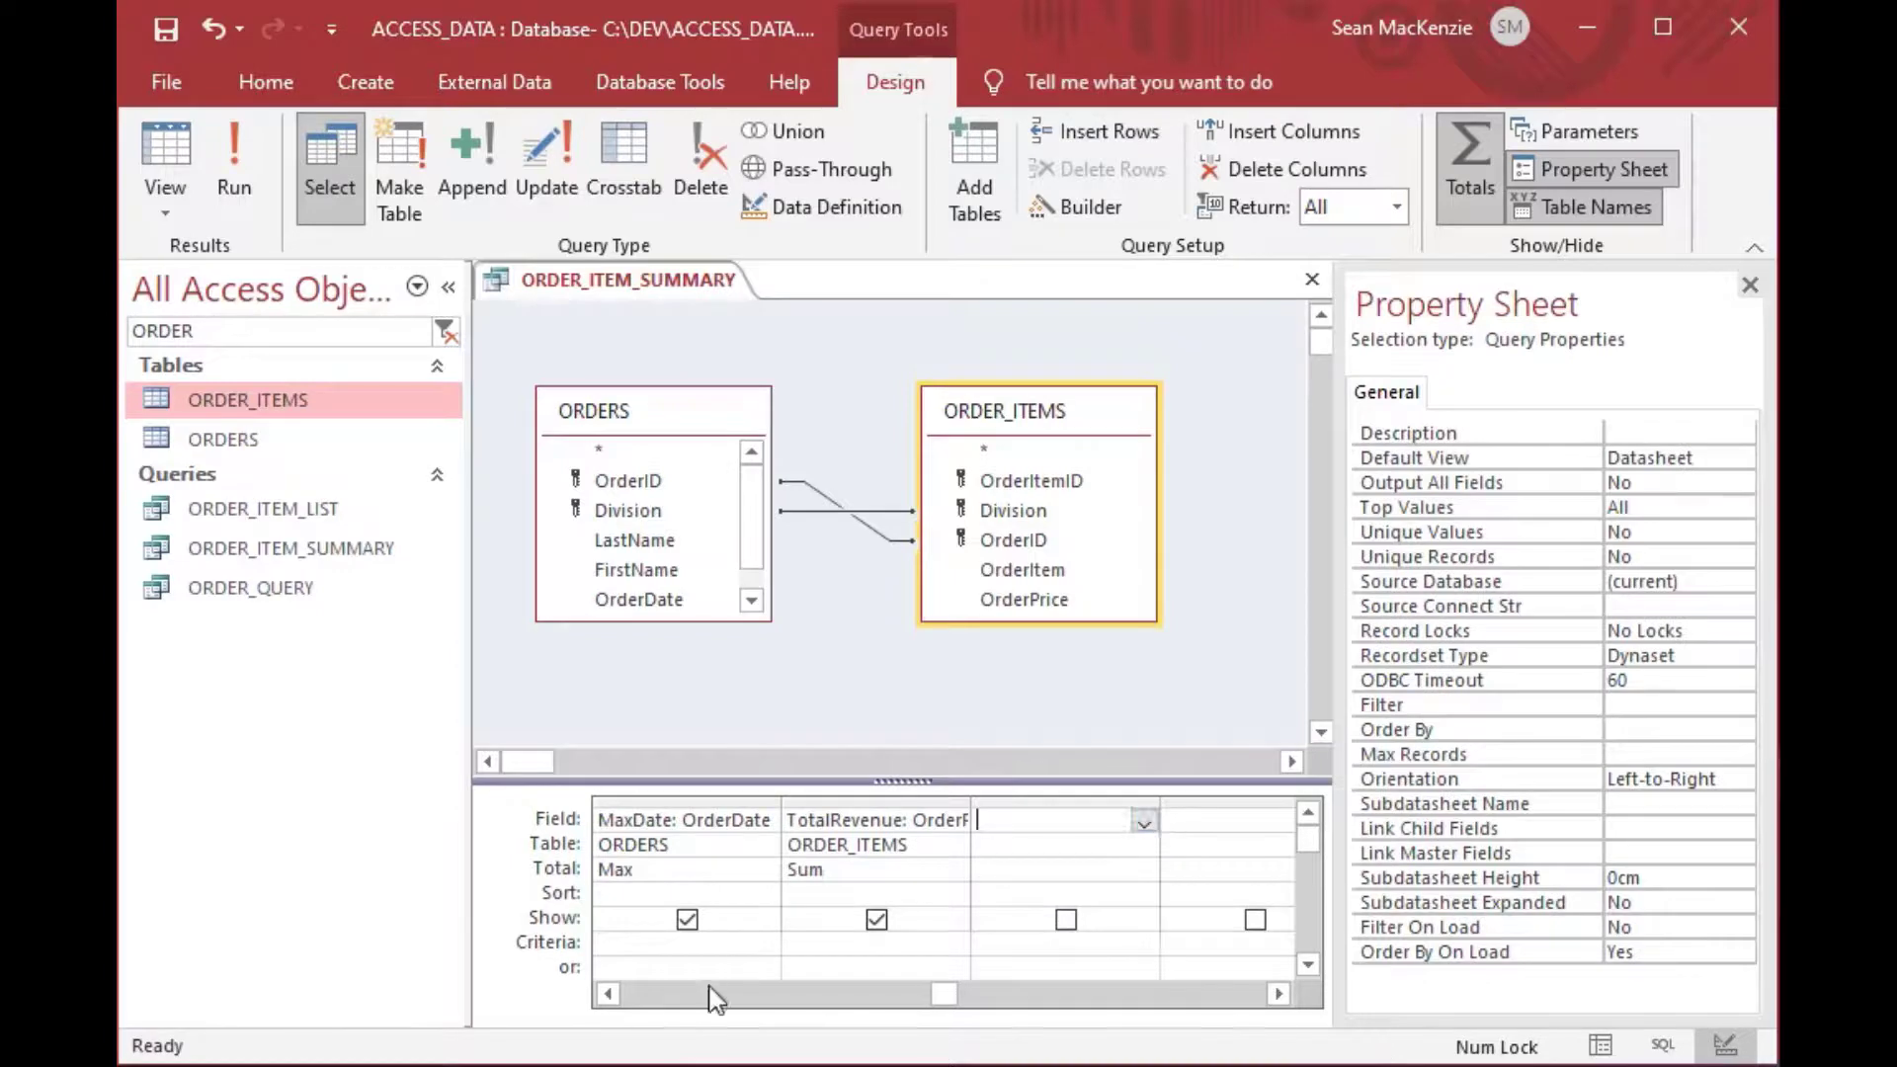
left_click(672, 996)
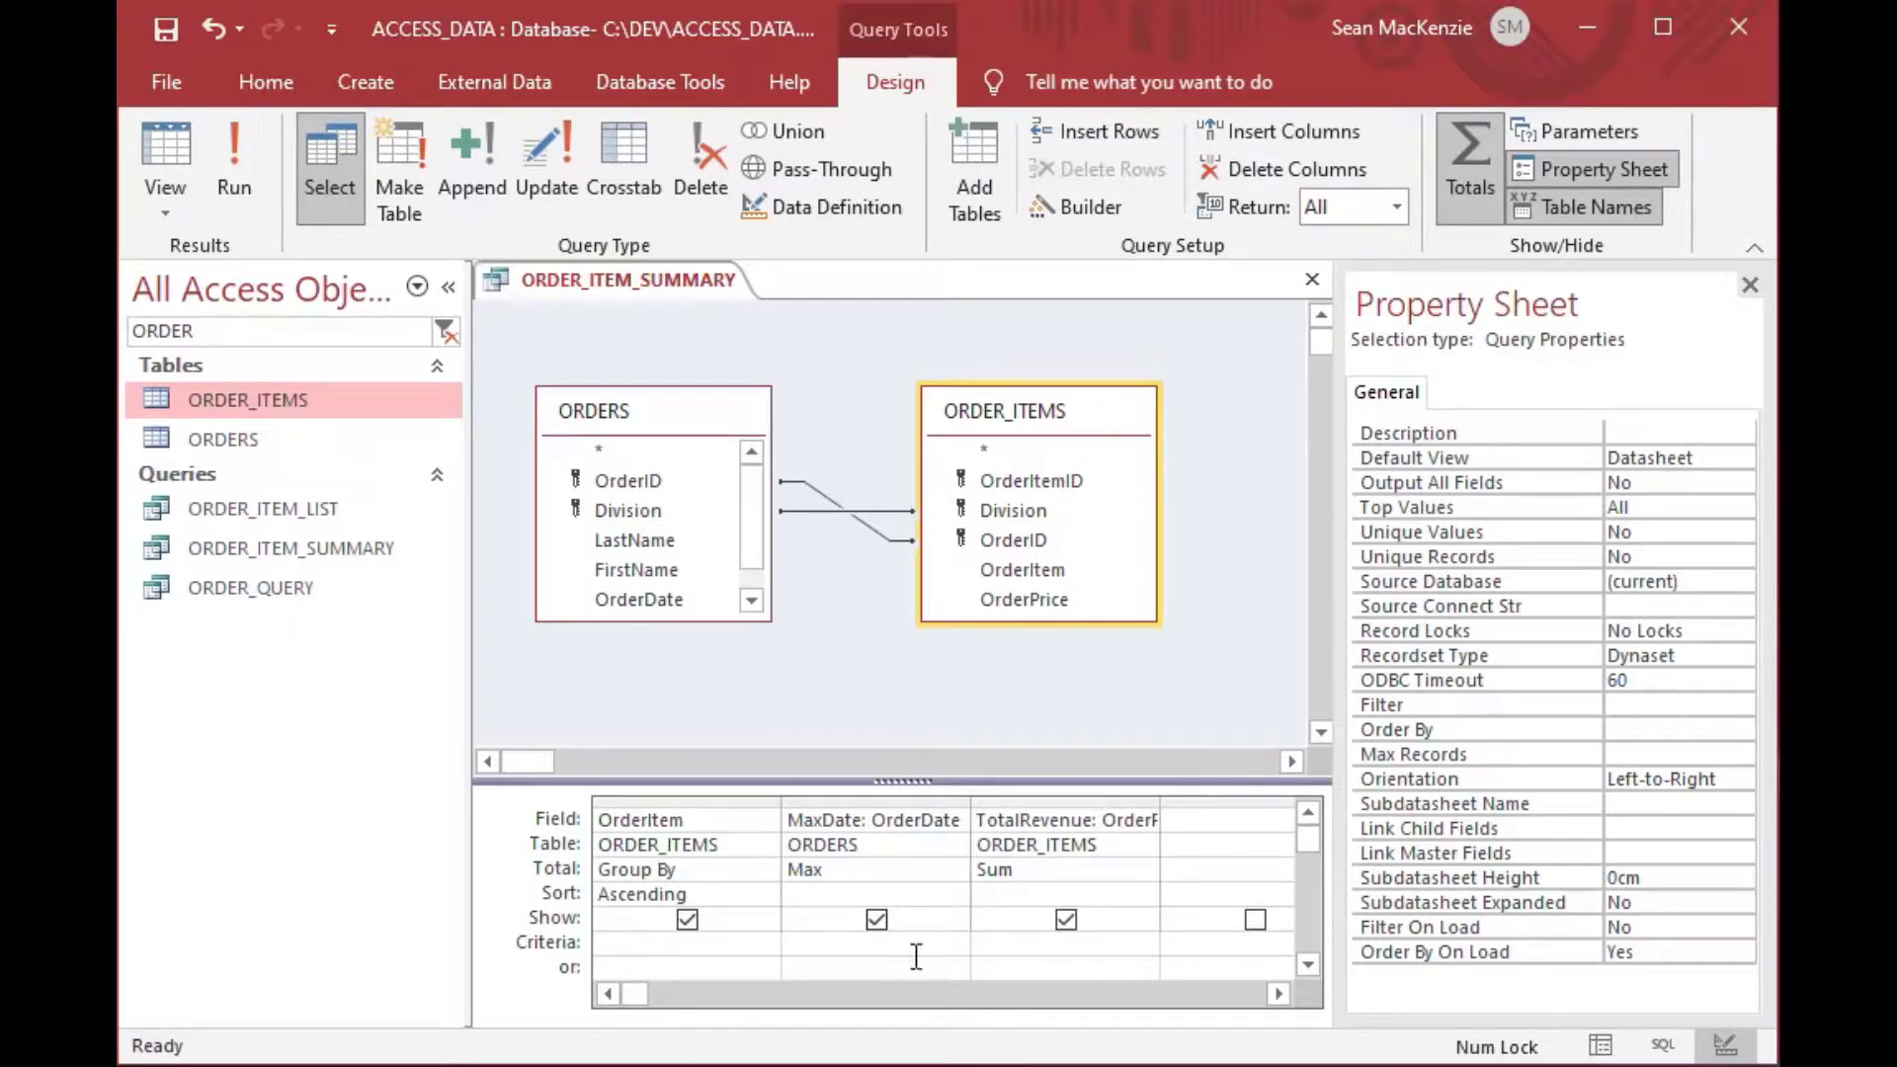
Show the summary results to review the MaxDate and TotalRevenue headings, and close the ORDER_ITEM_SUMMARY query.
left_click(166, 153)
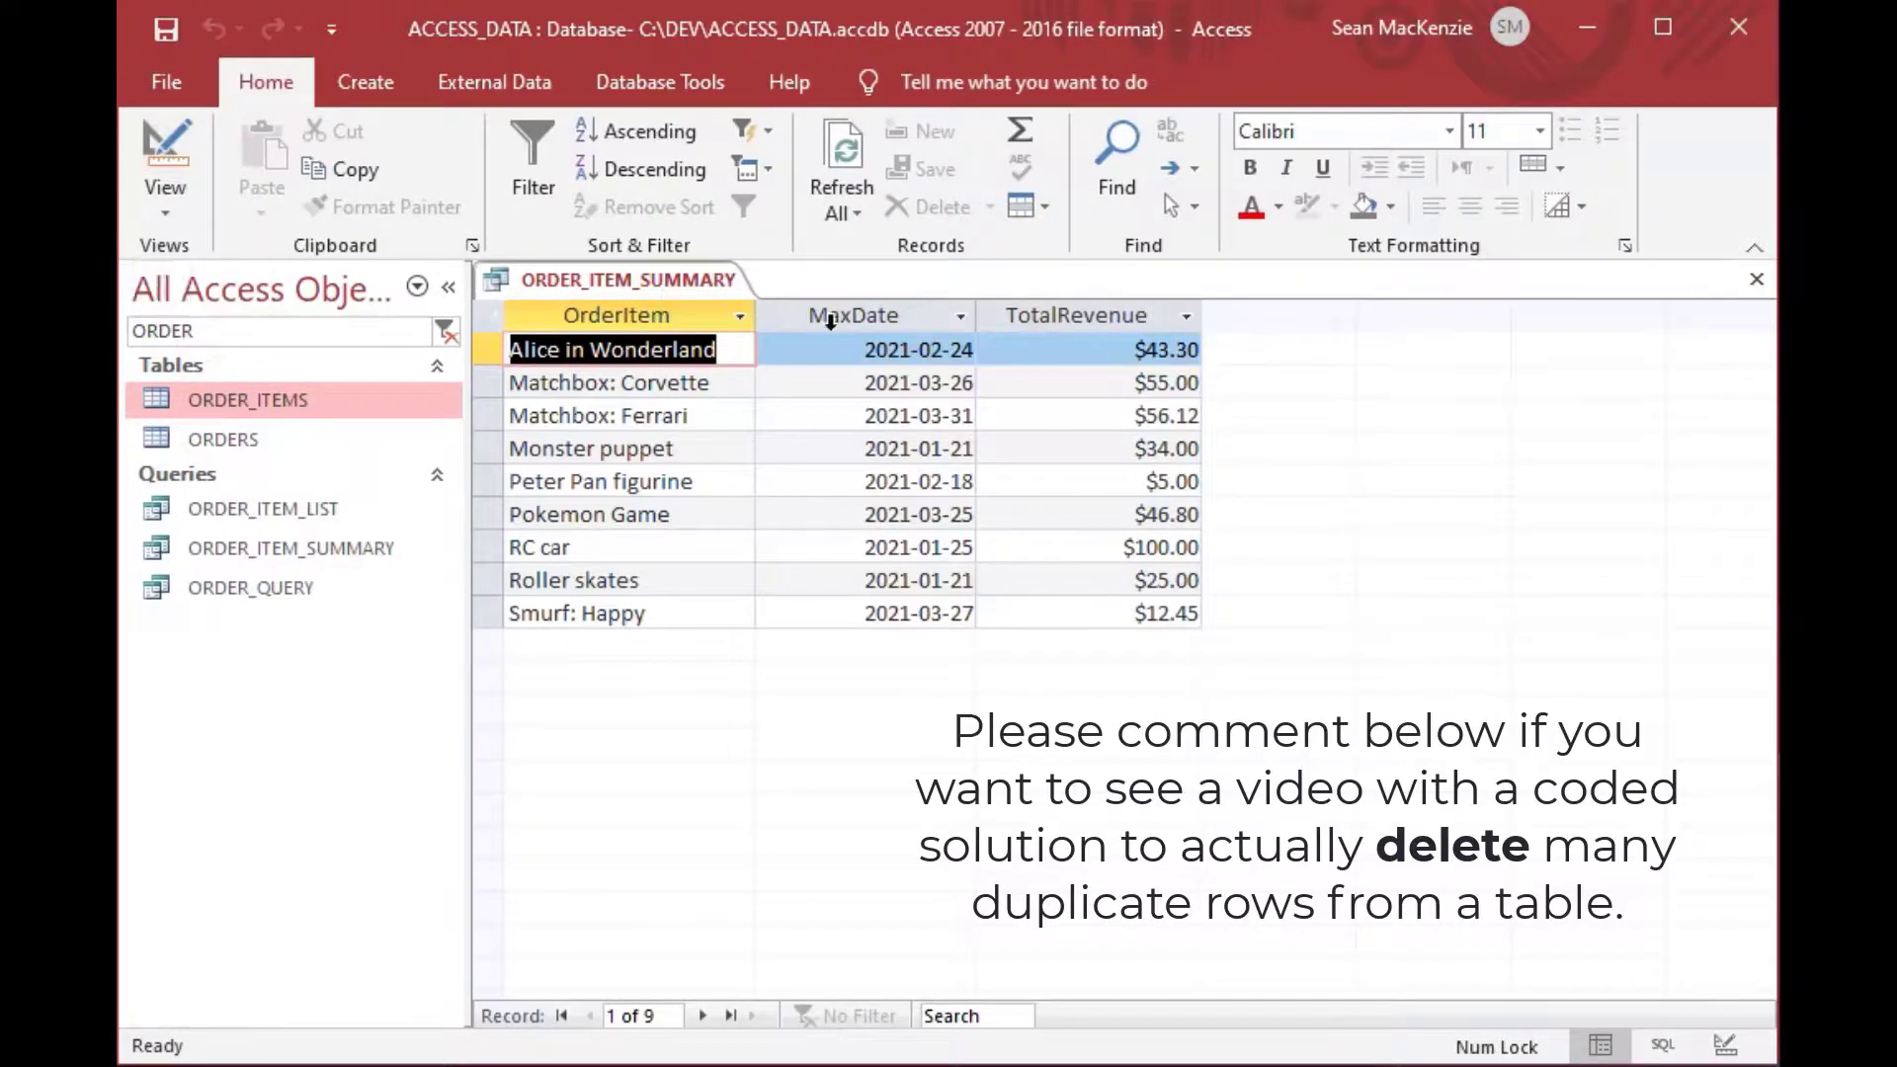
left_click(1049, 315)
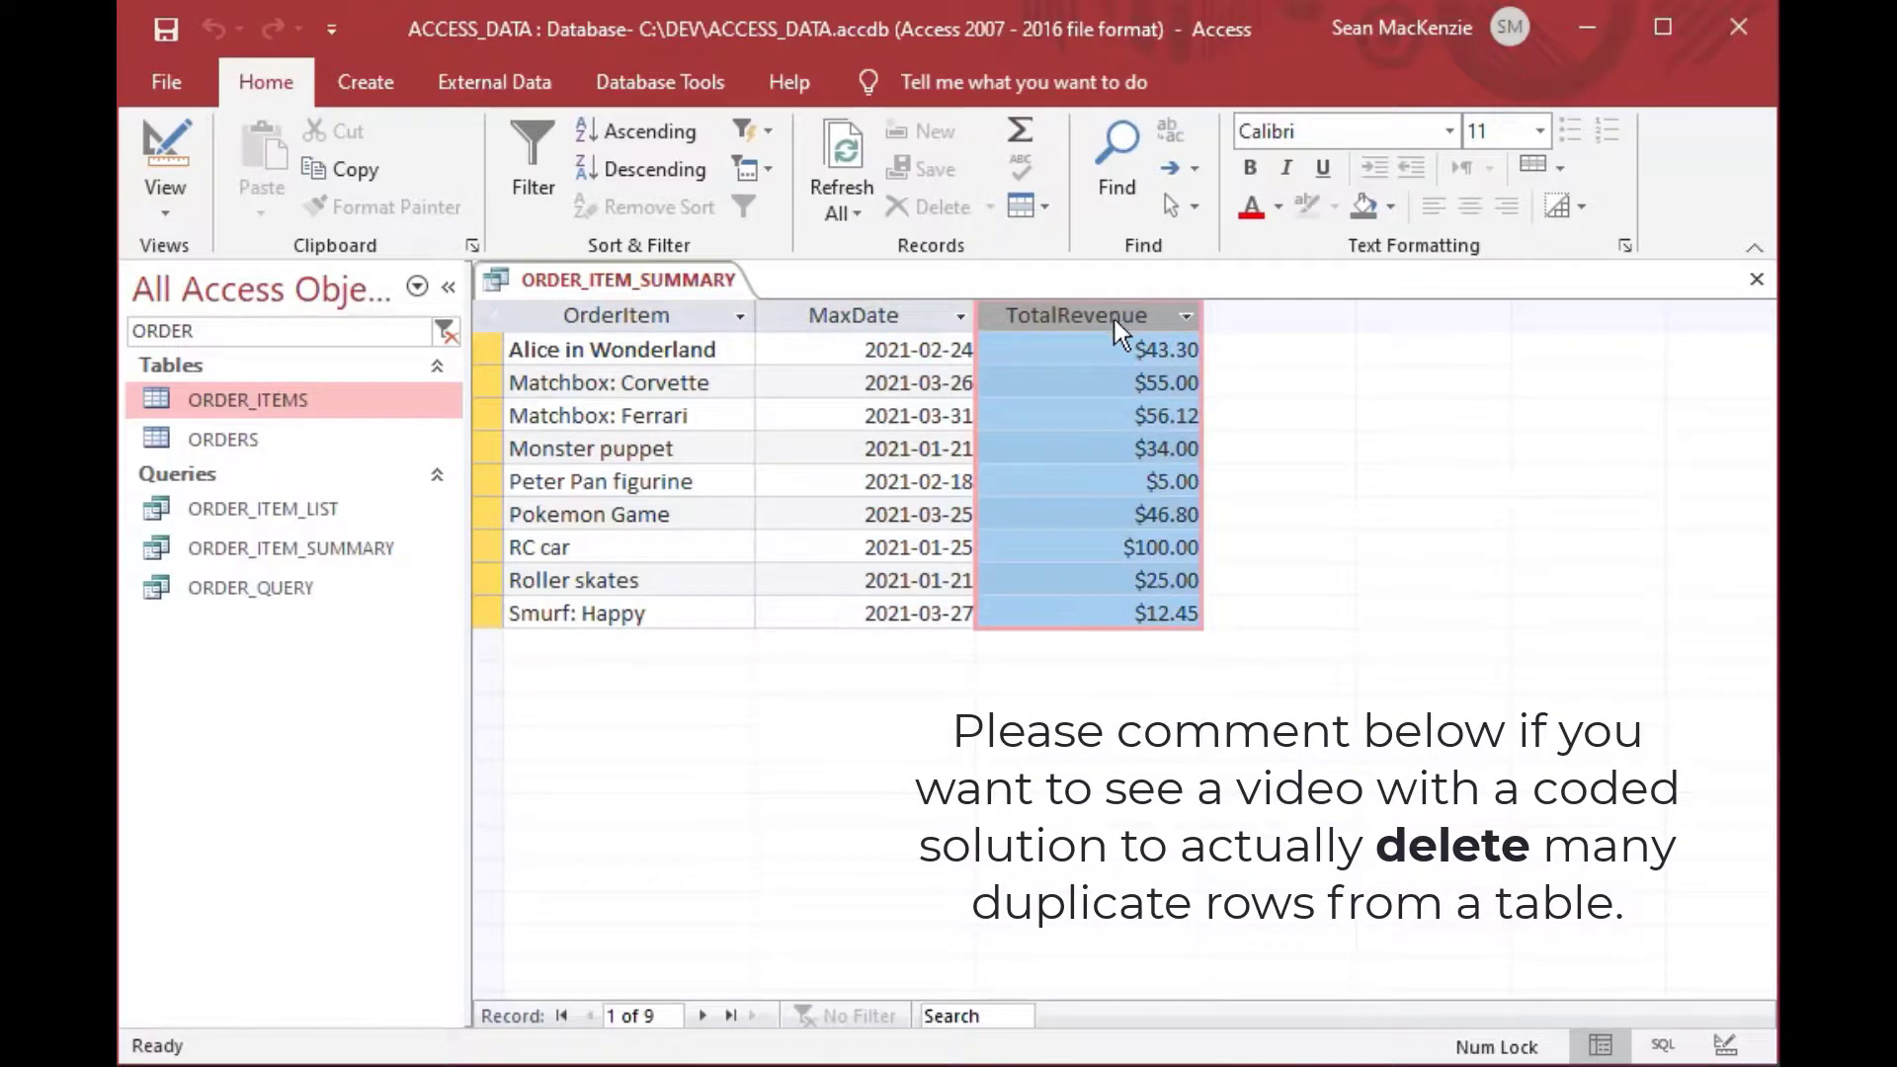
left_click(722, 349)
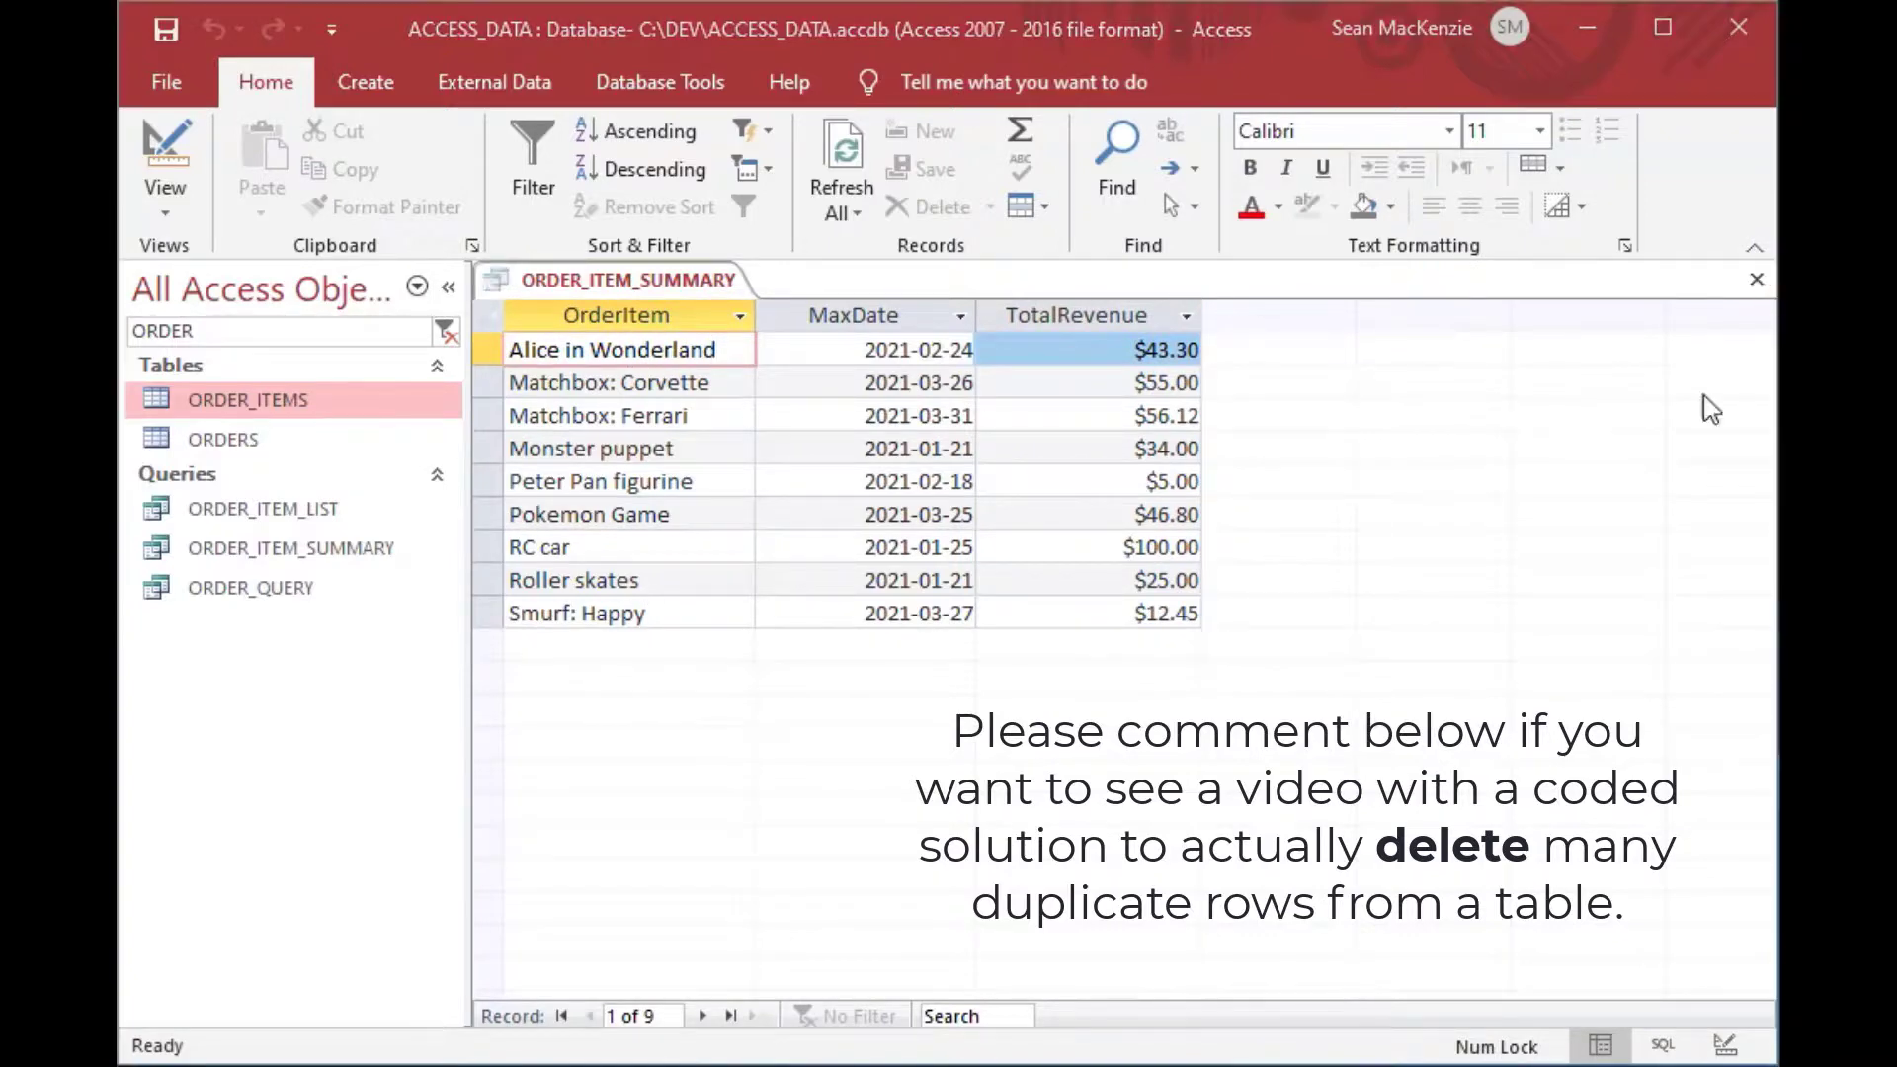
key("ctrl+w")
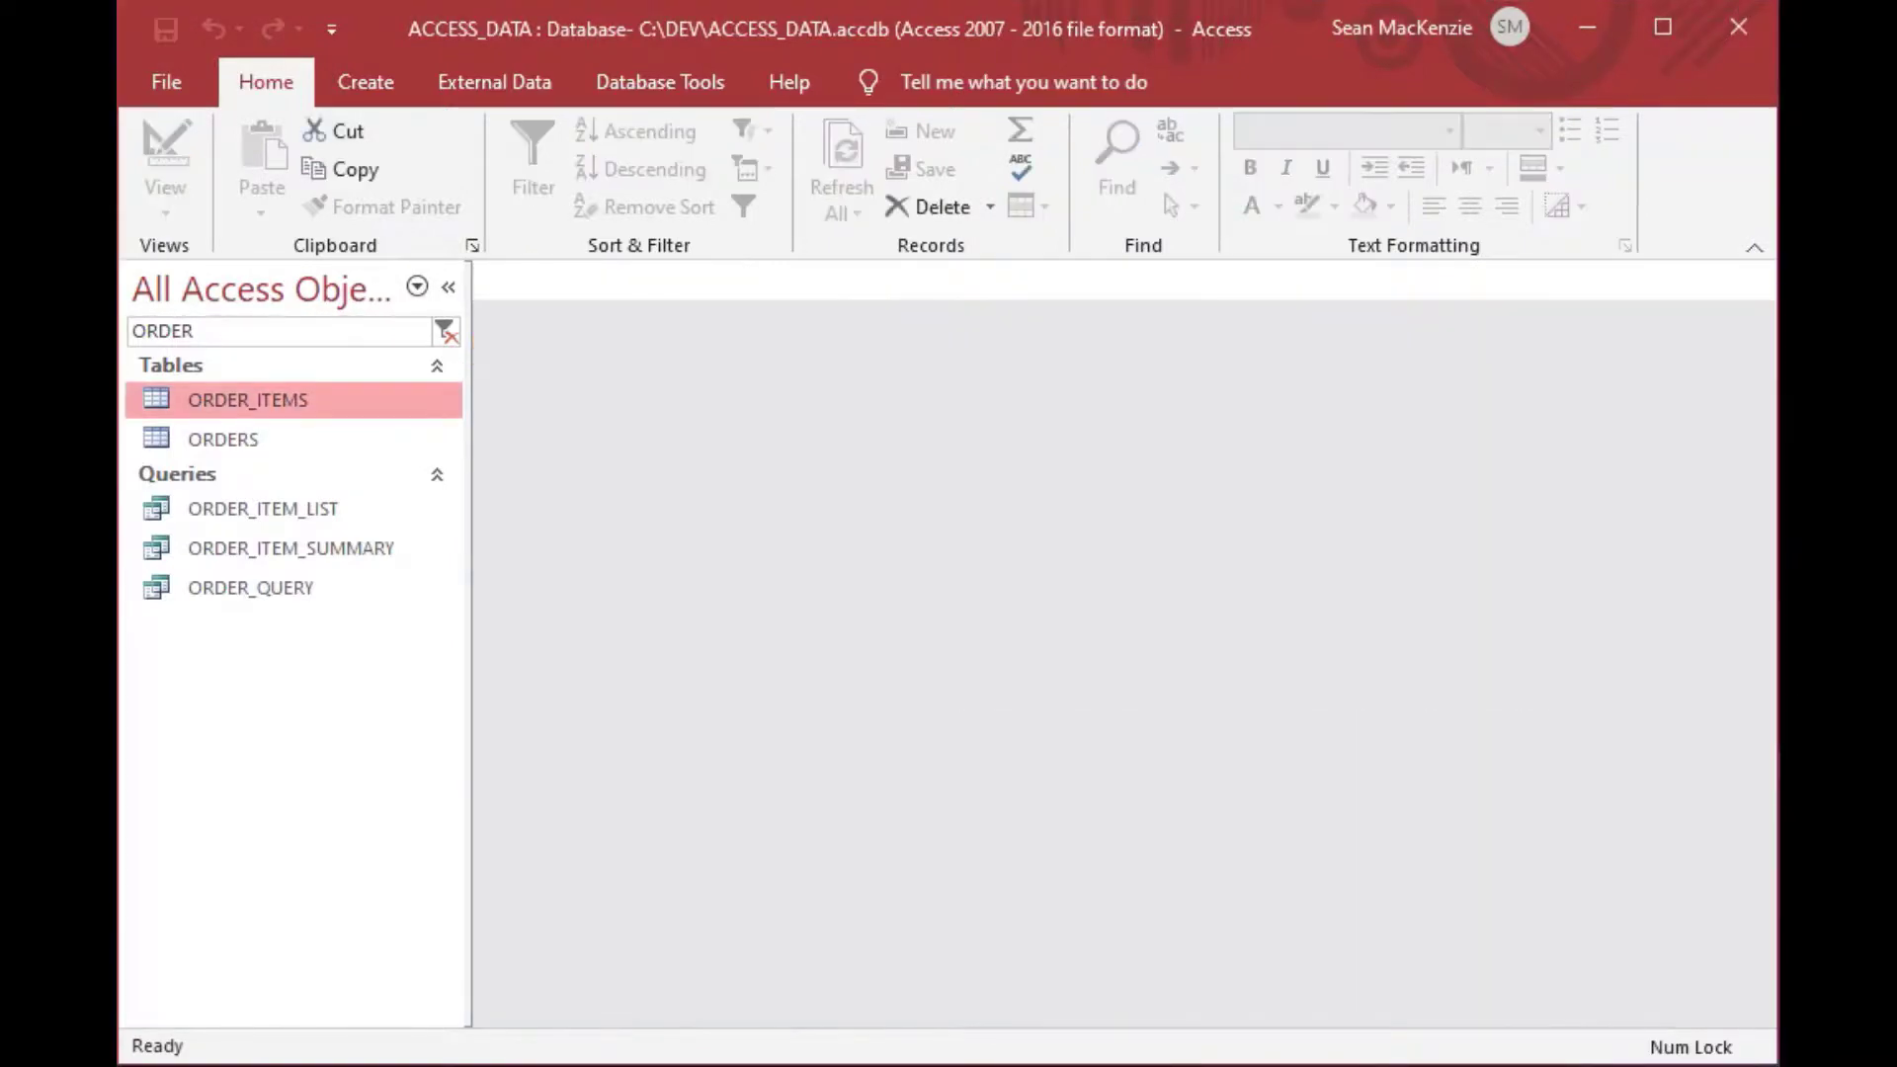